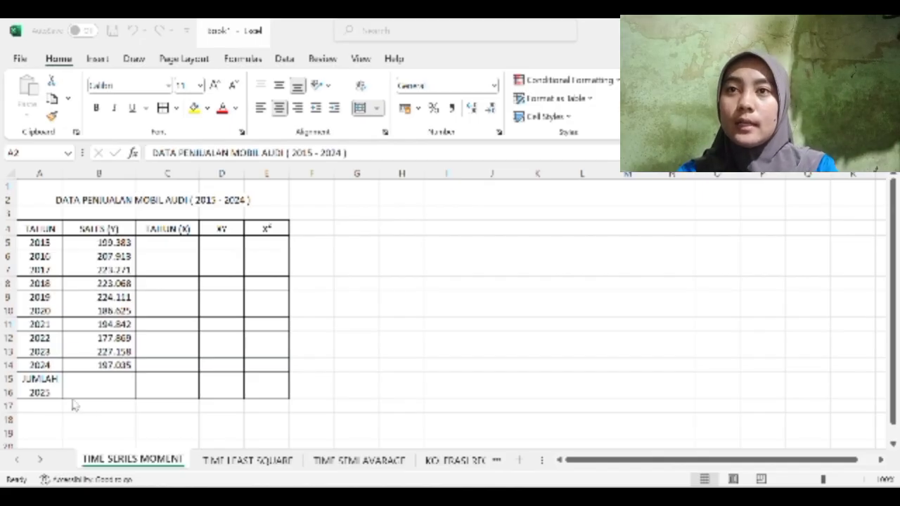
Total the SALES (Y) column in the JUMLAH row with a SUM of B5:B14.
left_click(50, 398)
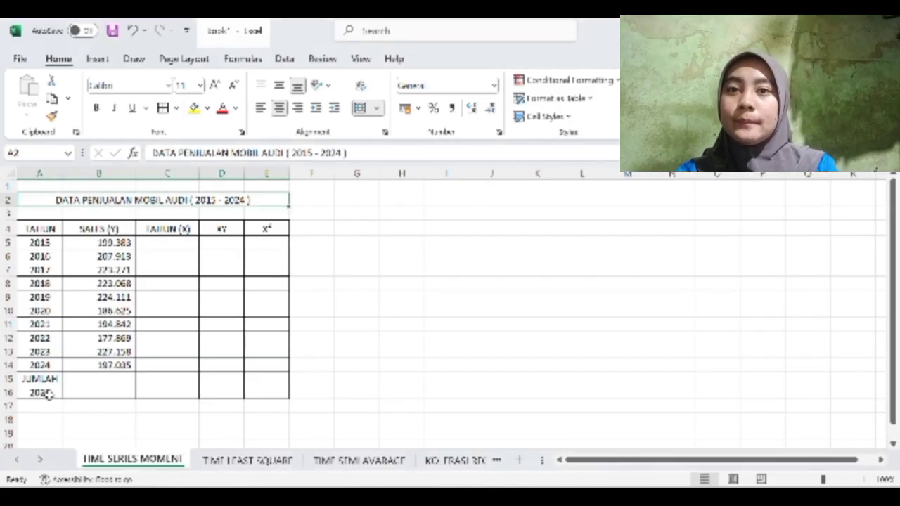
left_click(96, 385)
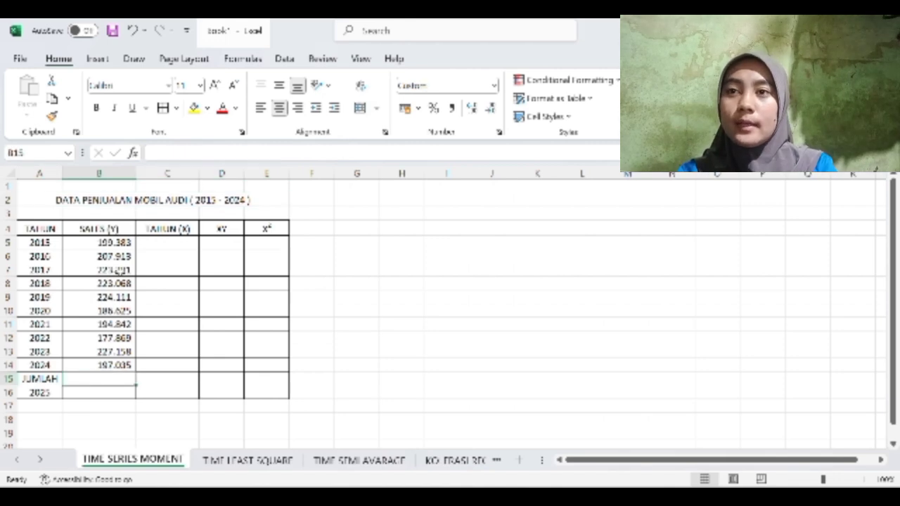
type("=SUM")
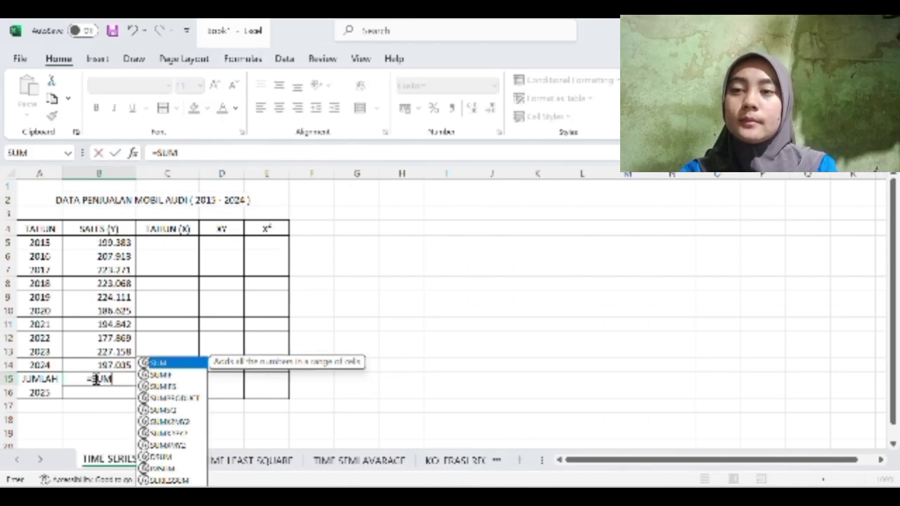
double_click(166, 362)
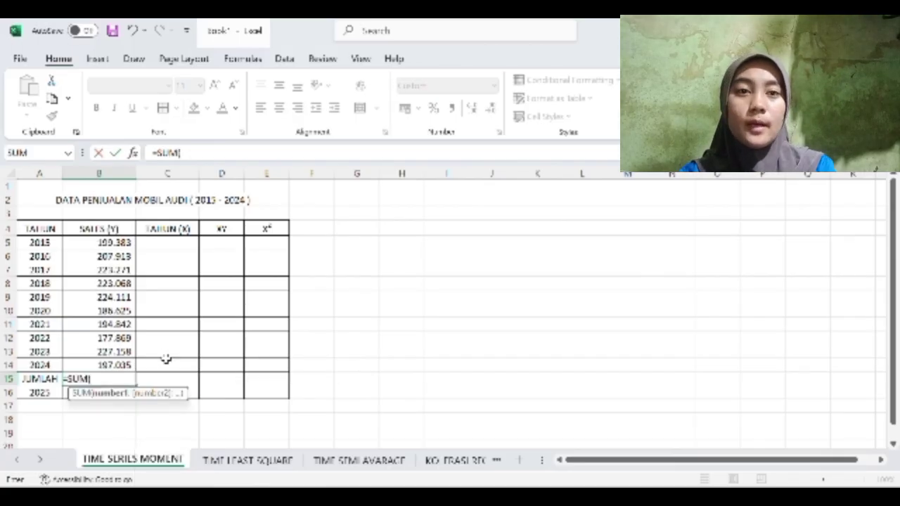
left_click(112, 244)
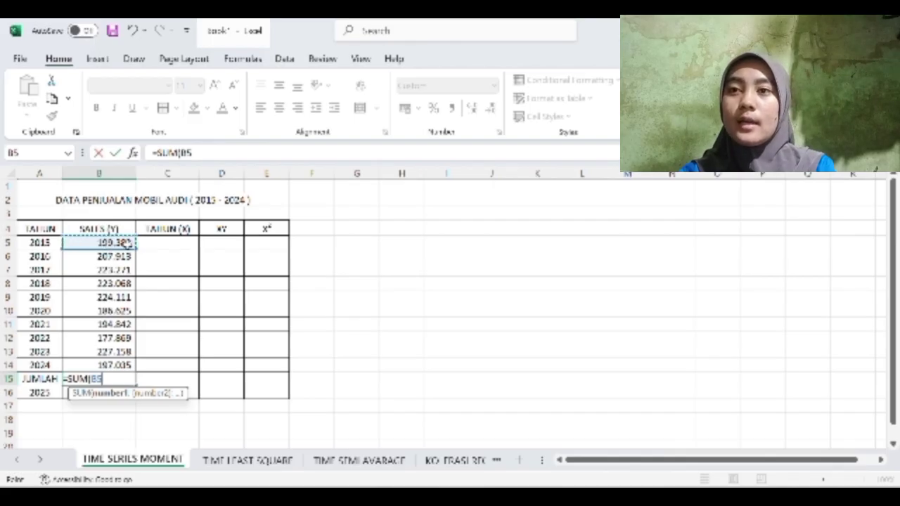
left_click_drag(135, 243, 128, 377)
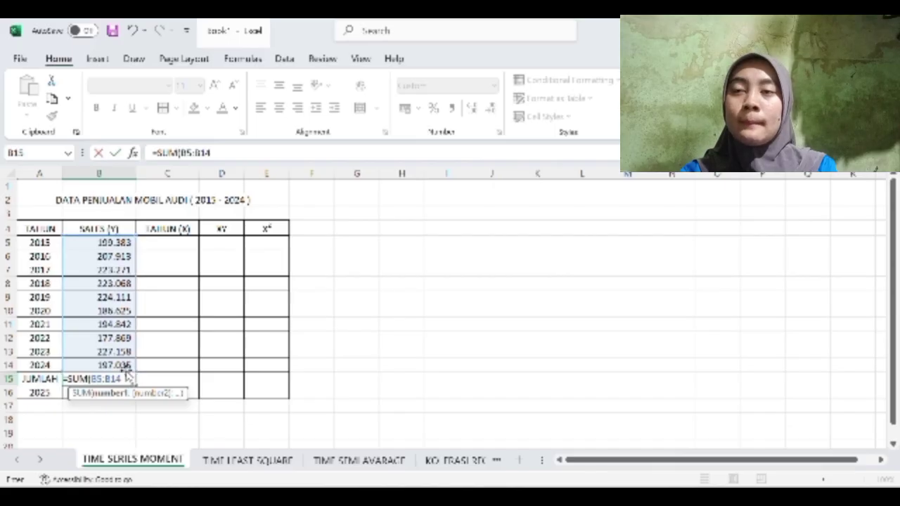
key("Return")
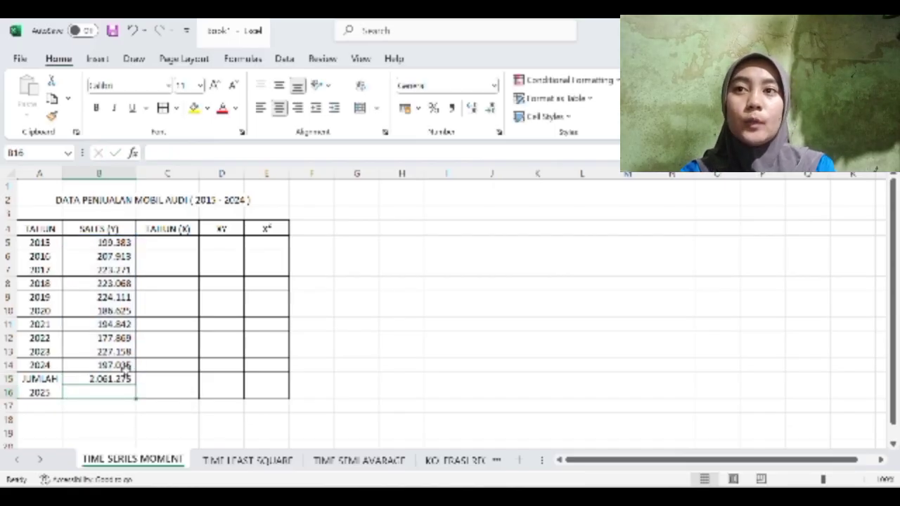
Fill the TAHUN (X) column for 2015 to 2024 with the consecutive period codes 0 to 9.
left_click(153, 242)
type("0")
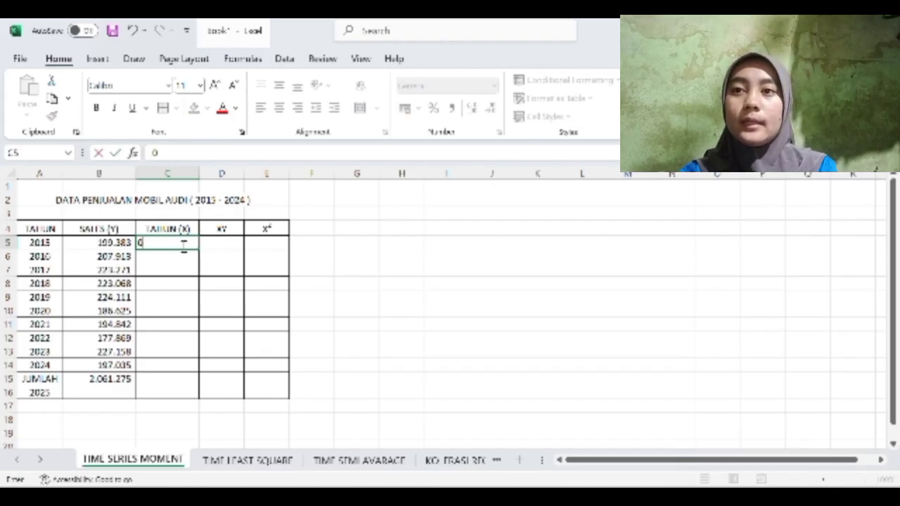
key("Return")
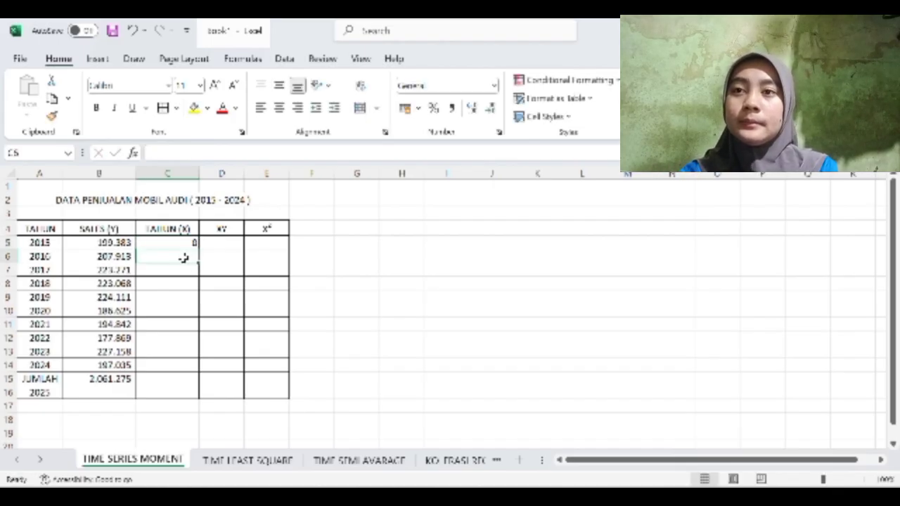
left_click(186, 243)
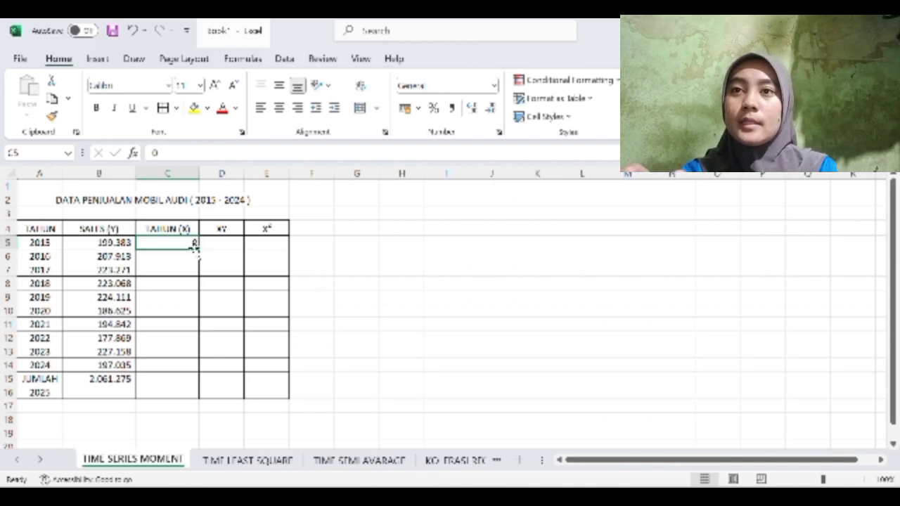
left_click_drag(191, 250, 192, 249)
left_click(192, 258)
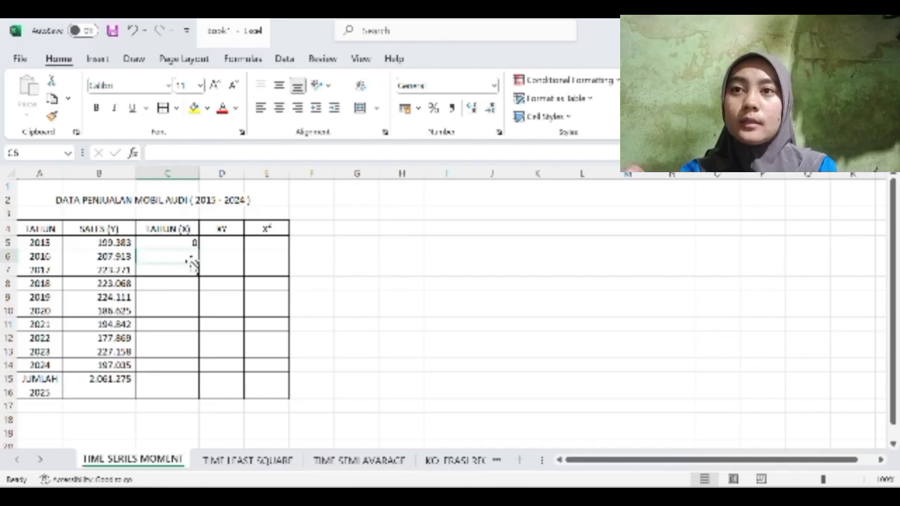
type("1")
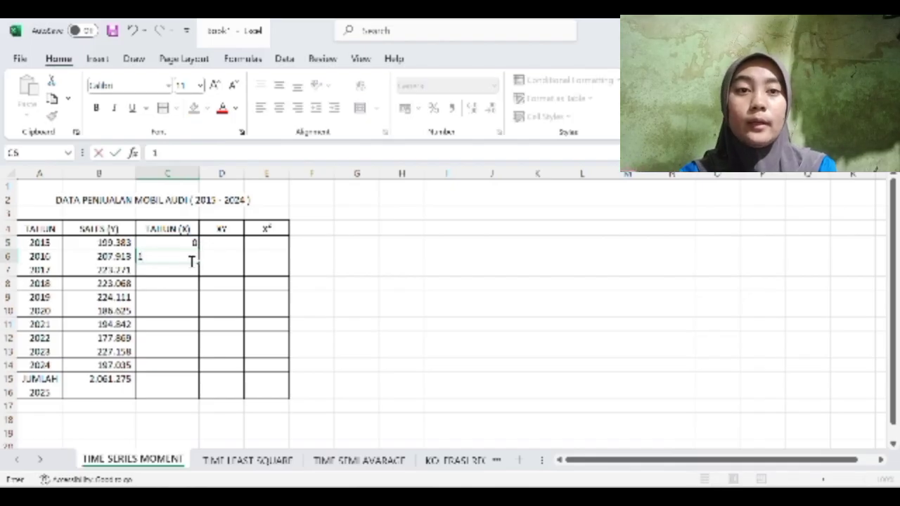
key("Return")
type("2")
key("Return")
type("3")
key("Return")
type("4")
key("Return")
type("5")
key("Return")
type("6")
key("Return")
type("7")
key("Return")
type("8")
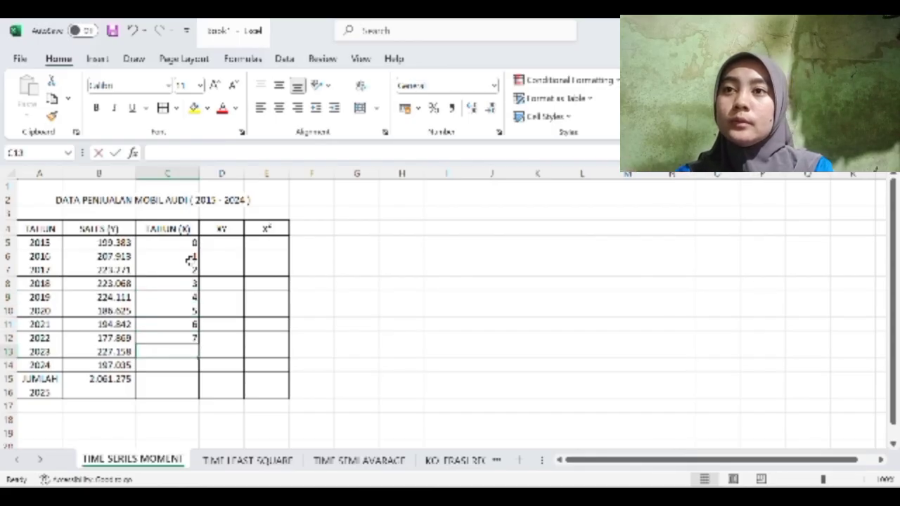
key("Return")
type("9")
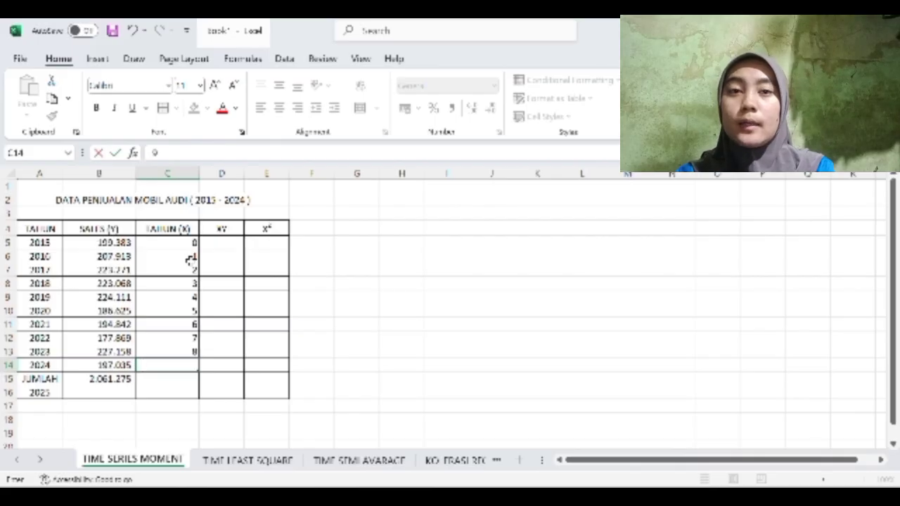
key("Return")
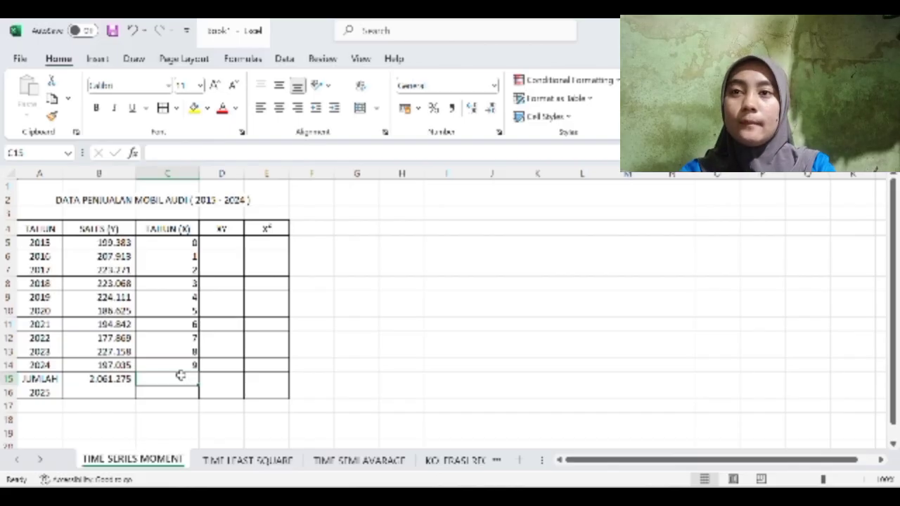
Total the TAHUN (X) column in cell C15 with a SUM of C5:C14.
type("=")
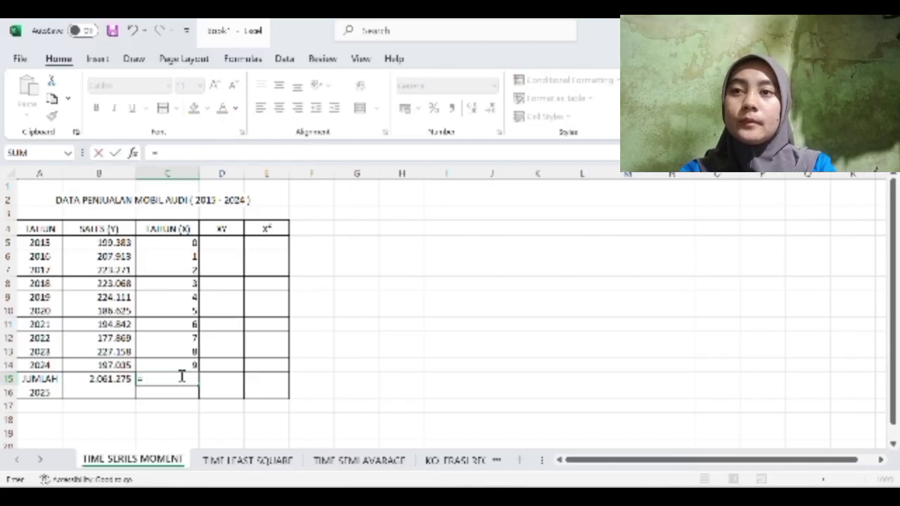
type("SUM")
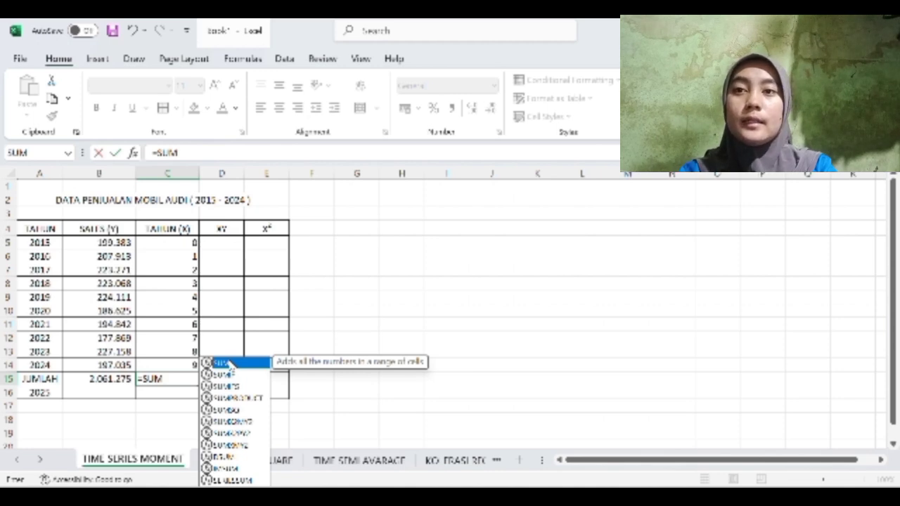
double_click(223, 364)
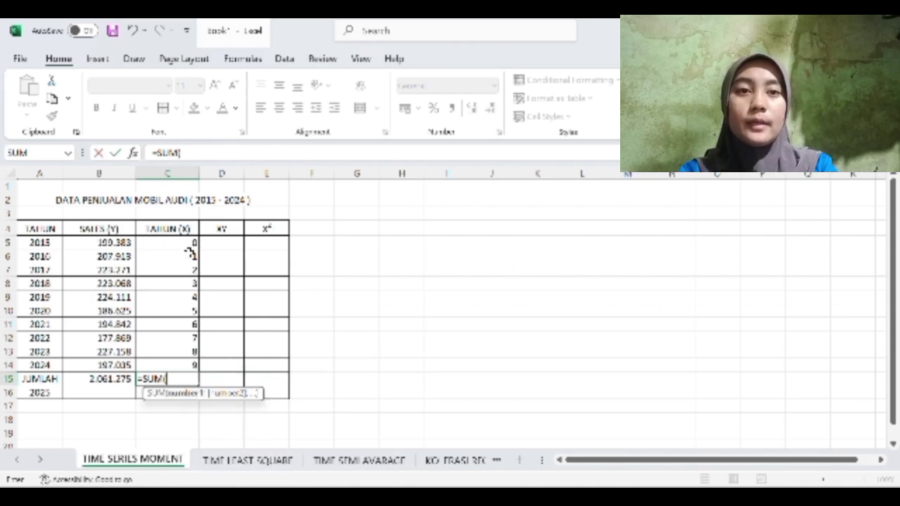
left_click(181, 240)
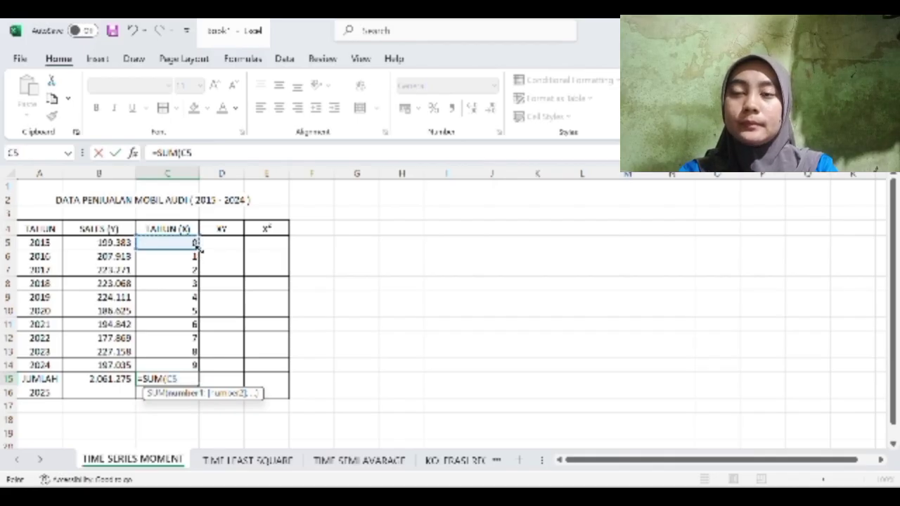
left_click_drag(200, 248, 195, 371)
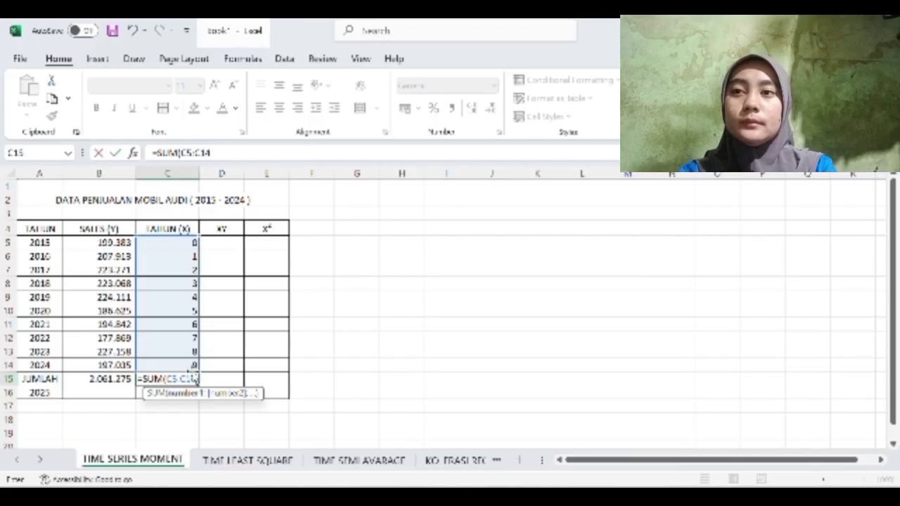
key("Return")
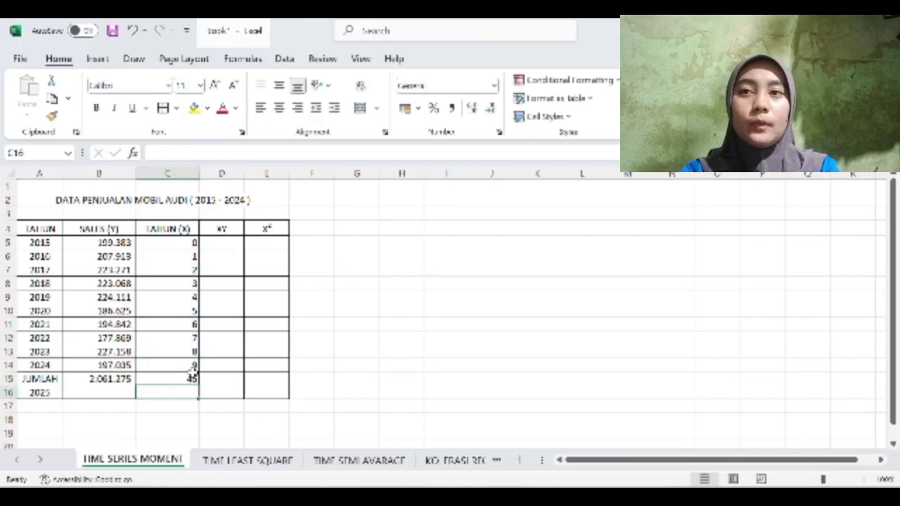
Calculate the XY column by entering =C5*B5 in D5 and filling the formula down to the 2024 row.
left_click(224, 243)
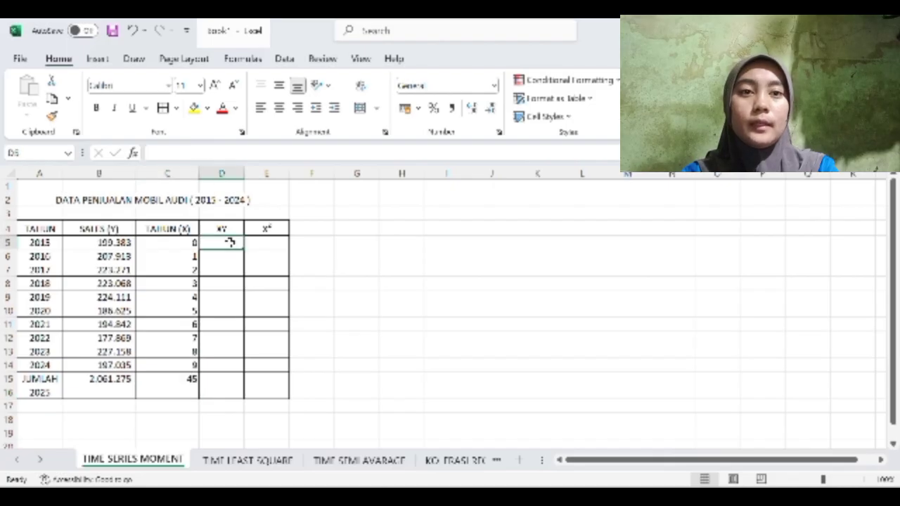
left_click(191, 244)
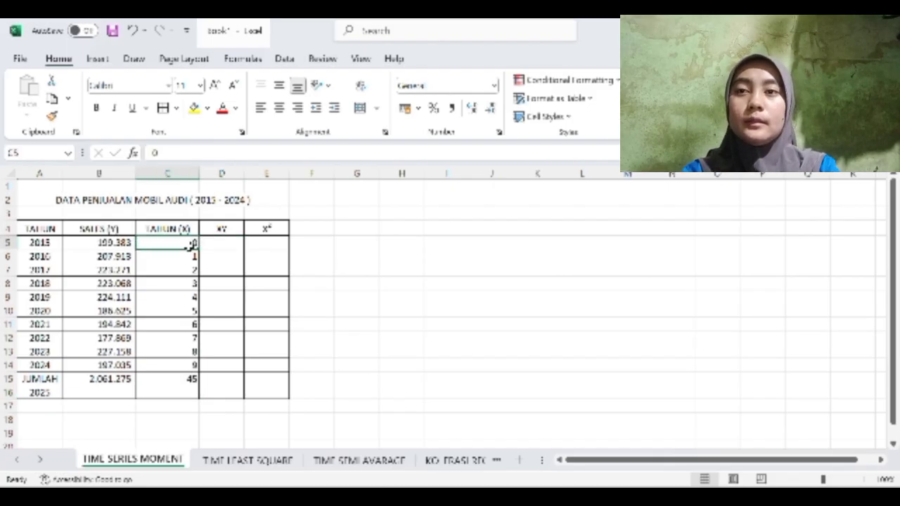
left_click(126, 243)
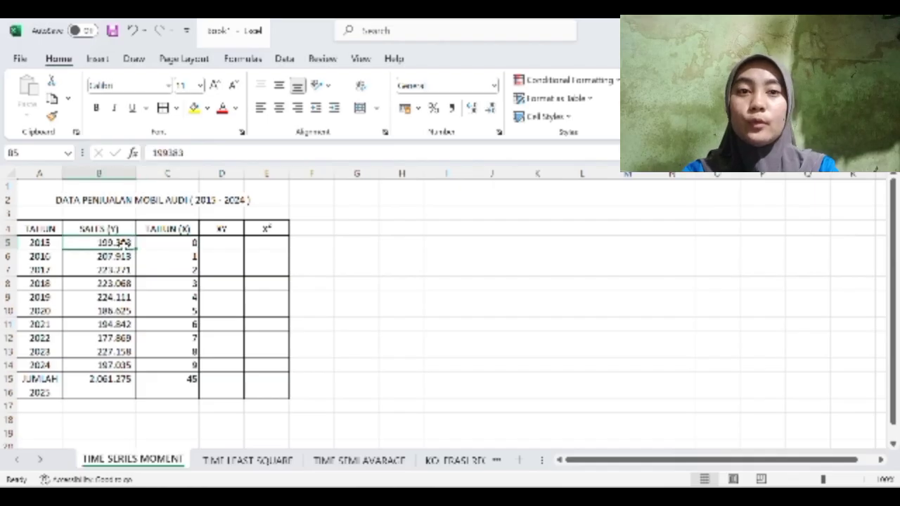
left_click(203, 242)
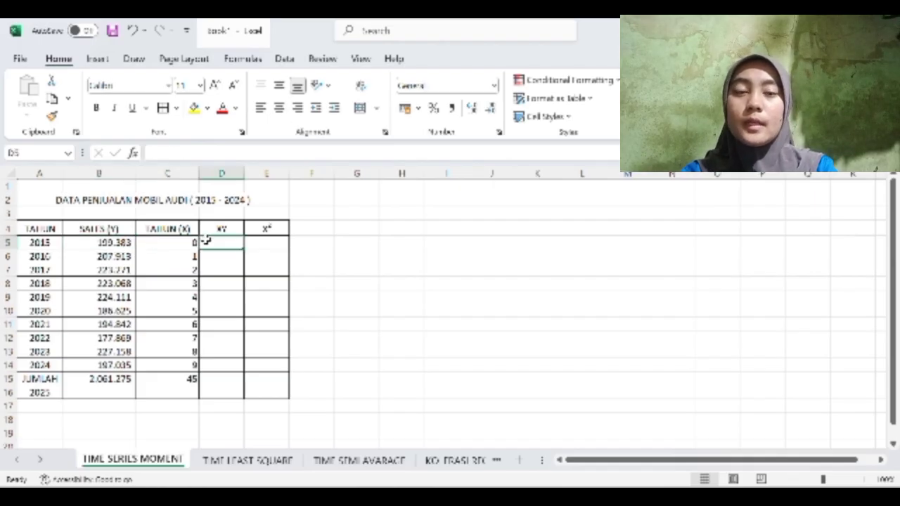
type("=")
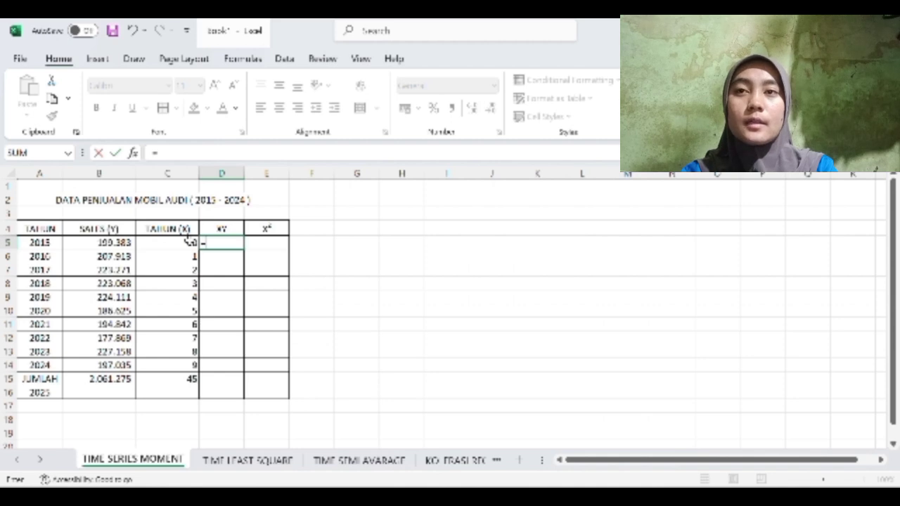
left_click(187, 240)
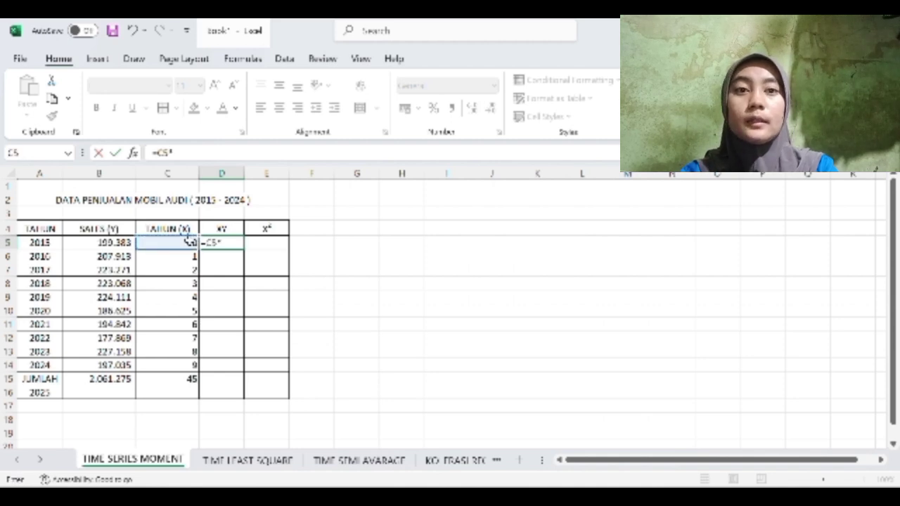
left_click(129, 242)
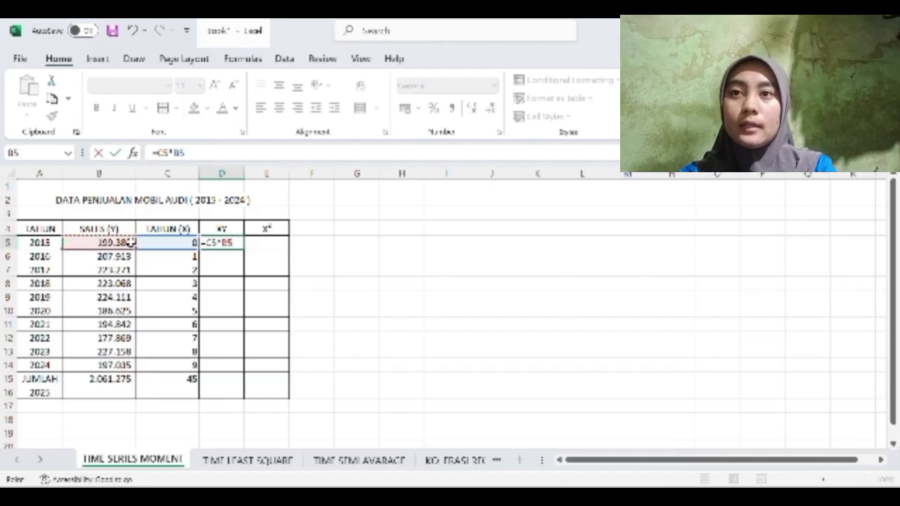
key("Return")
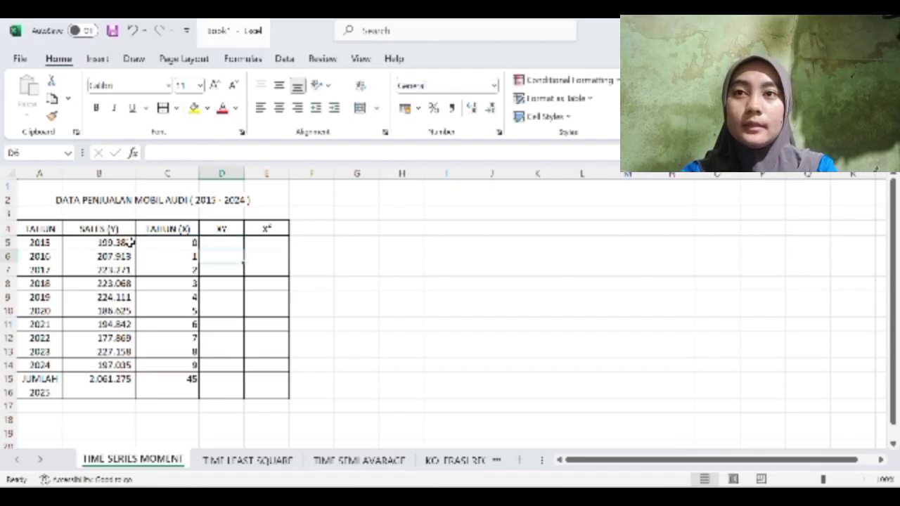
left_click(221, 246)
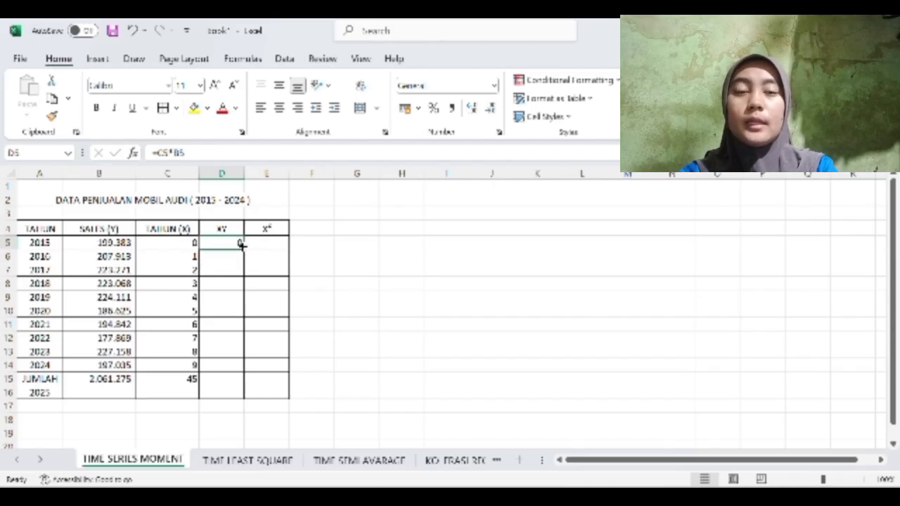
left_click_drag(241, 244, 247, 366)
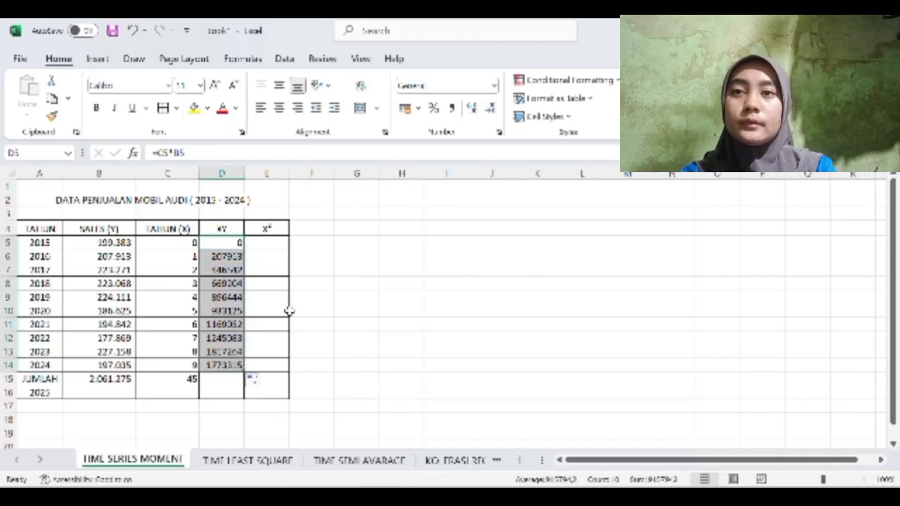
Format the XY values in D5:D14 with the comma style thousands separator.
left_click(451, 108)
left_click(330, 296)
left_click(250, 380)
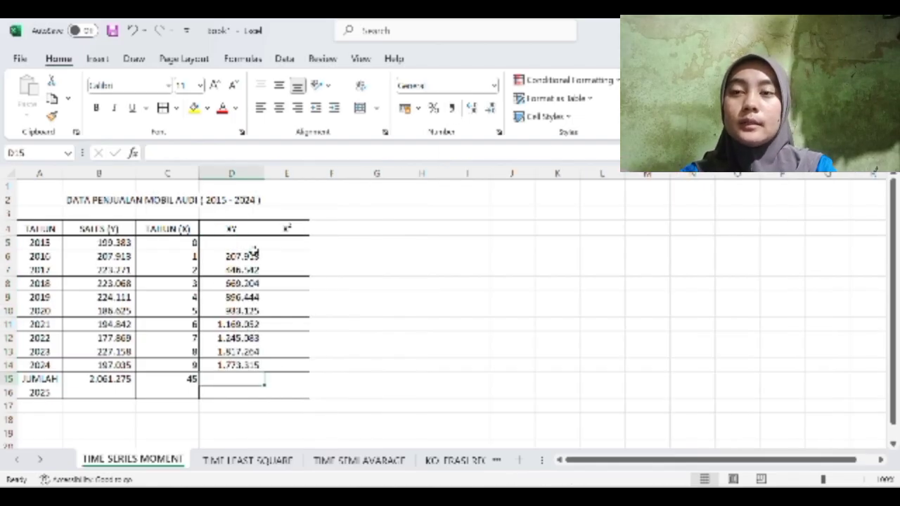
left_click(253, 245)
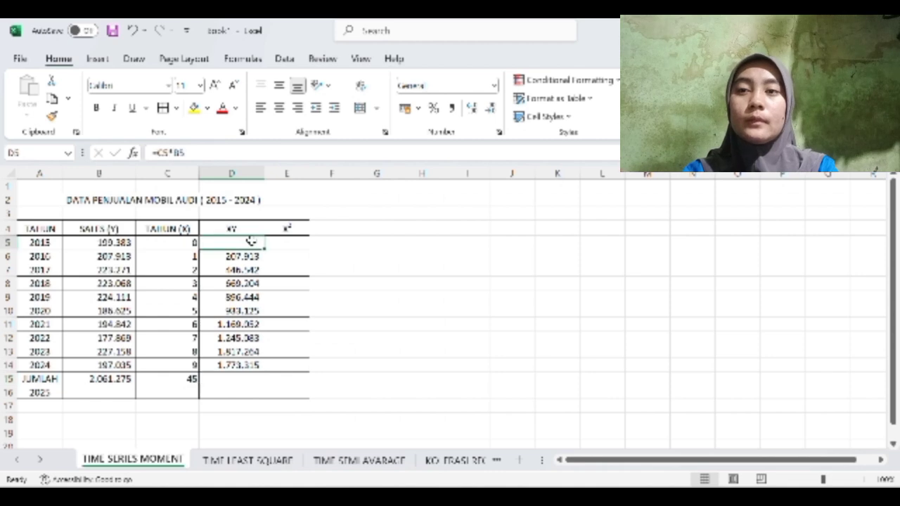
Total the XY column in cell D15 with a SUM of D5:D14.
left_click(251, 380)
type("=")
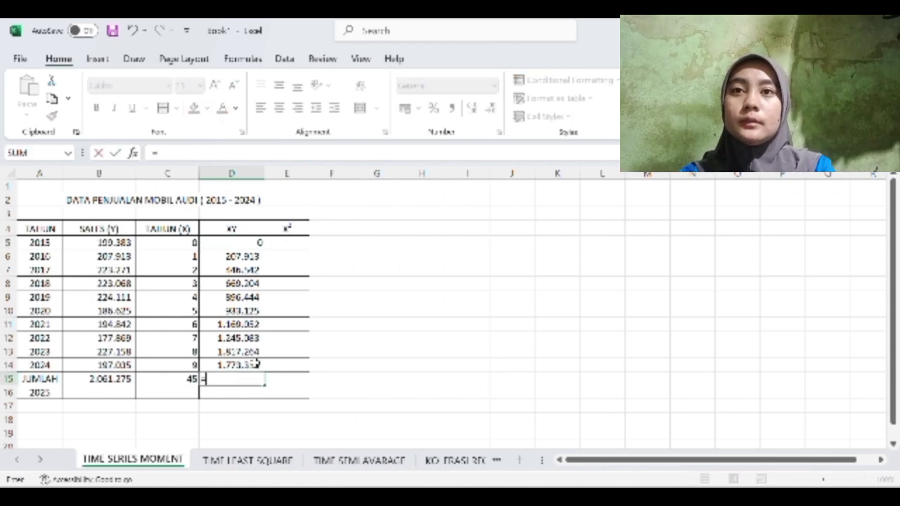
type("SUM")
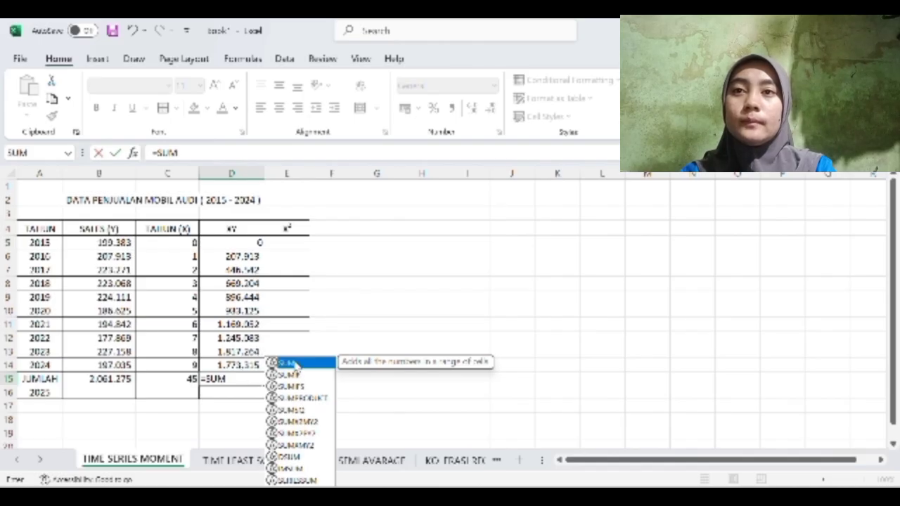
double_click(294, 362)
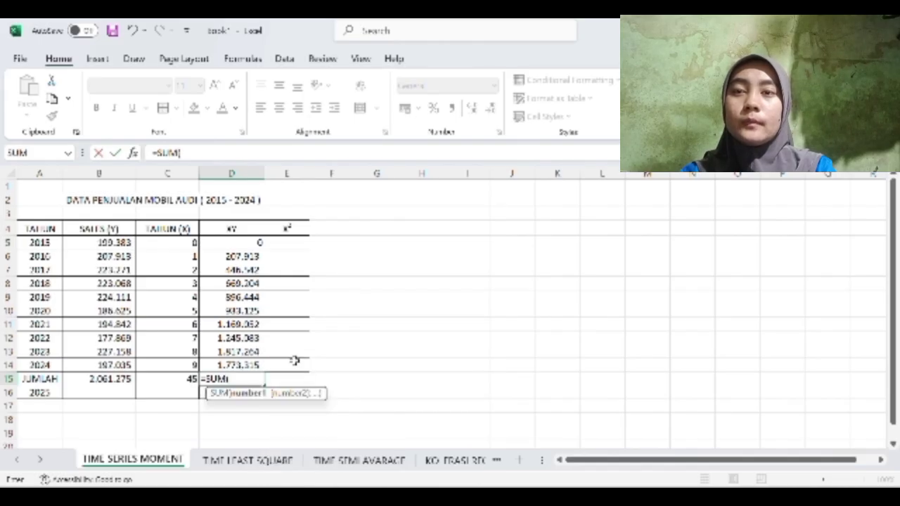
left_click(243, 241)
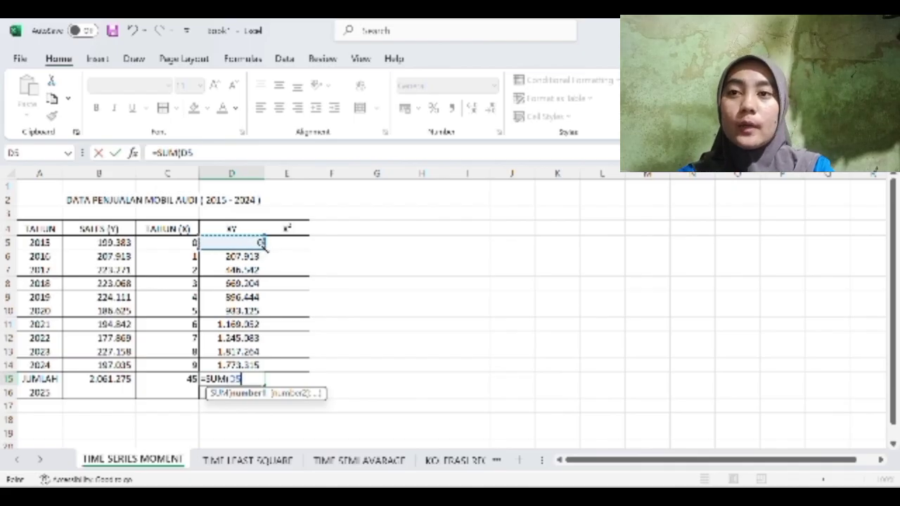
left_click_drag(261, 244, 255, 366)
key("Return")
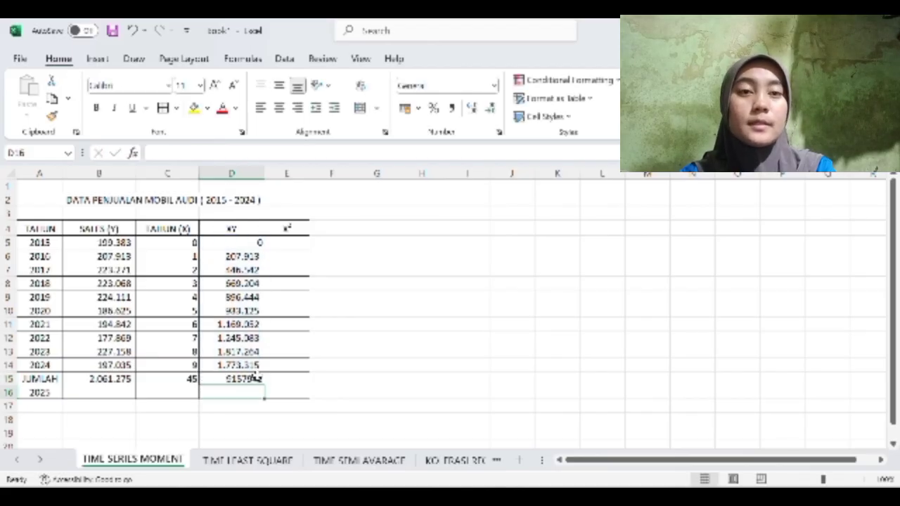
Format the XY total in D15 with the comma style thousands separator and no decimal places.
left_click(253, 377)
left_click(451, 107)
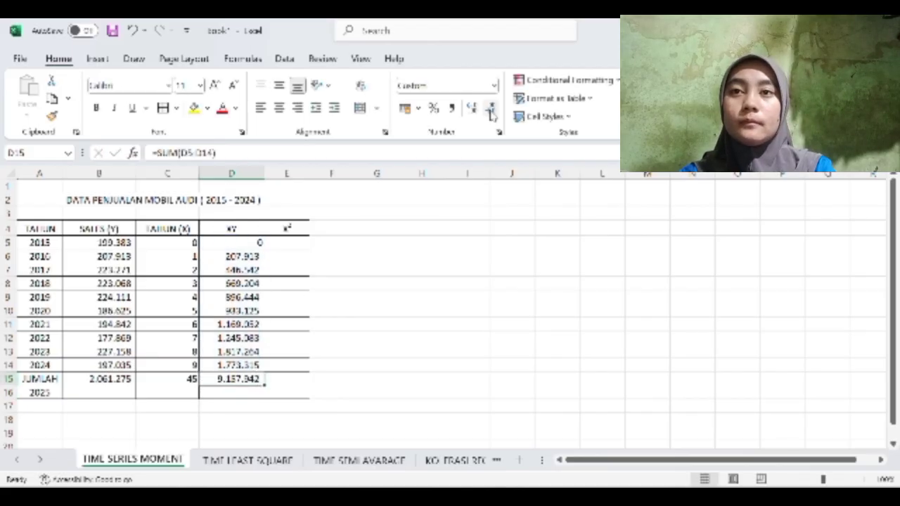
left_click(407, 352)
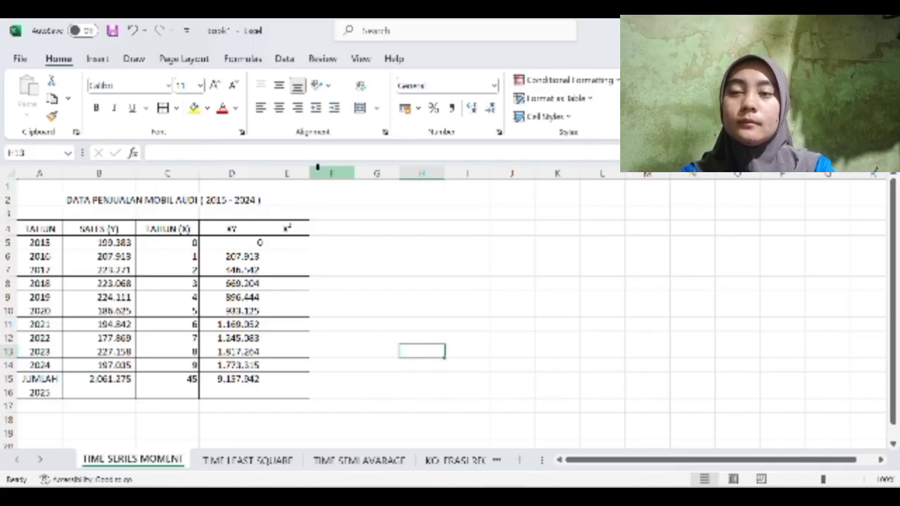
Widen the X² column and calculate its values by entering =C5*C5 in E5 and filling the formula down to the 2024 row.
left_click_drag(307, 173, 326, 172)
left_click(295, 242)
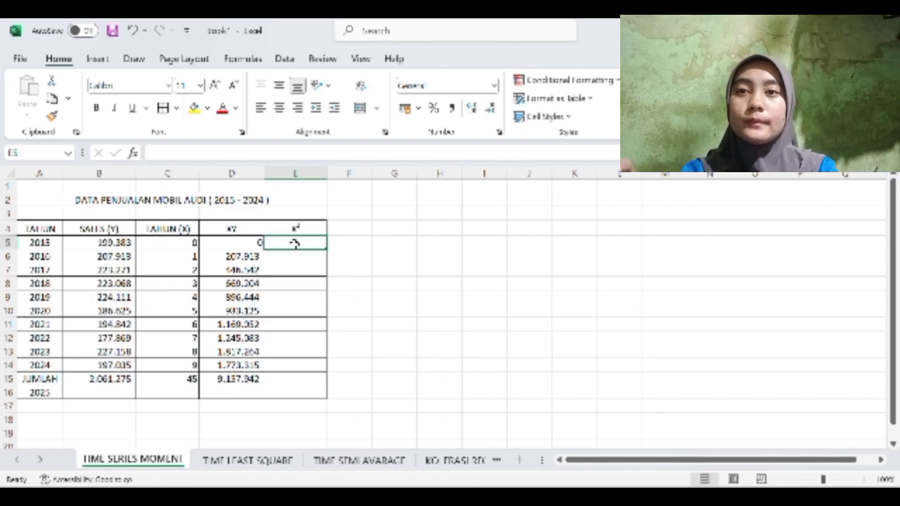
left_click(190, 242)
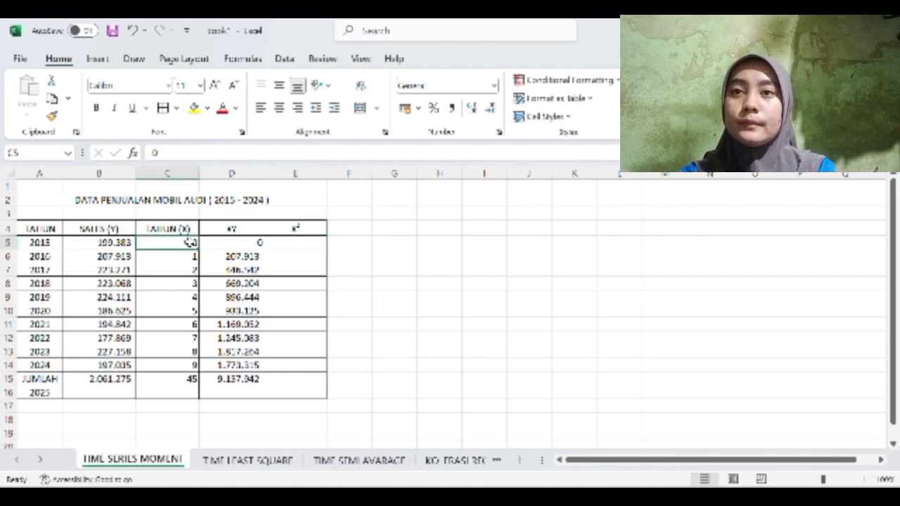
left_click(298, 241)
type("=")
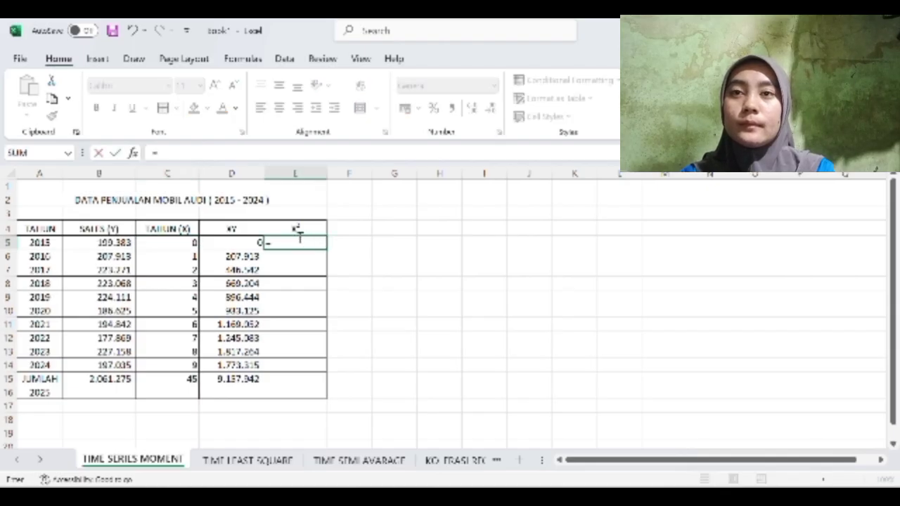
left_click(191, 242)
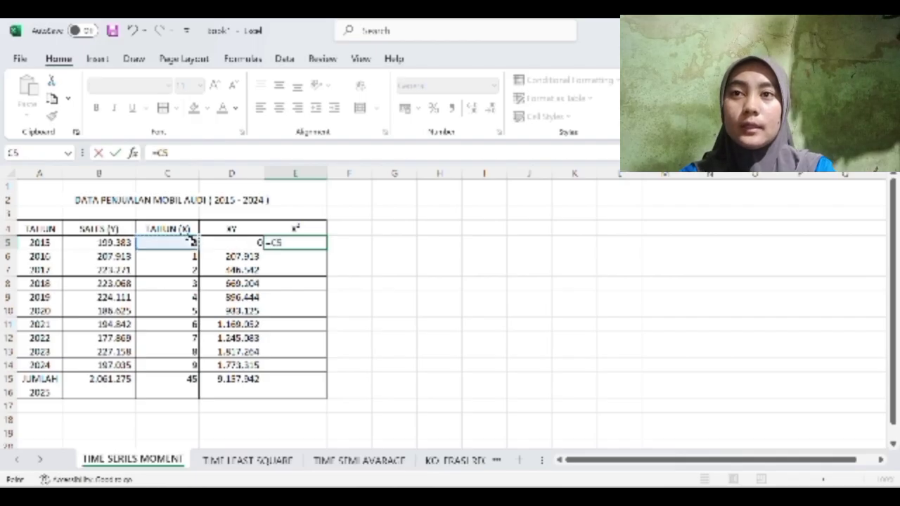
type("*")
left_click(191, 241)
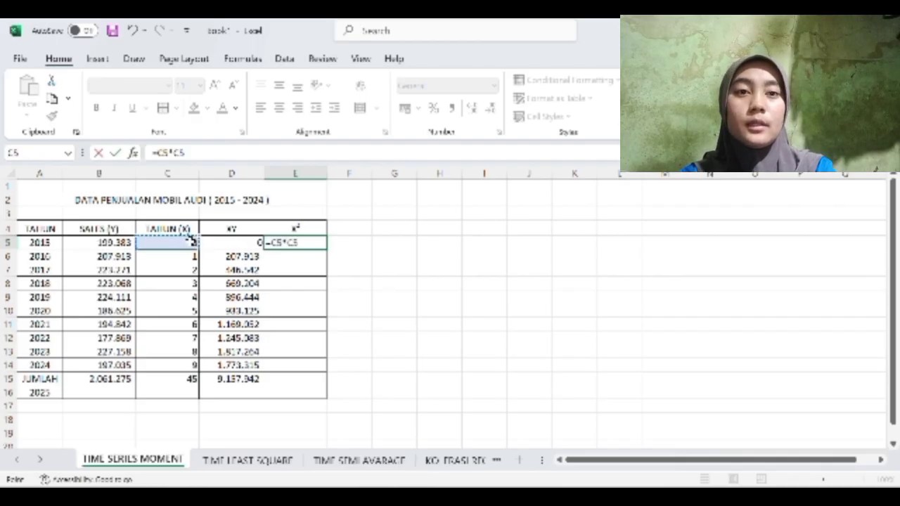
key("Return")
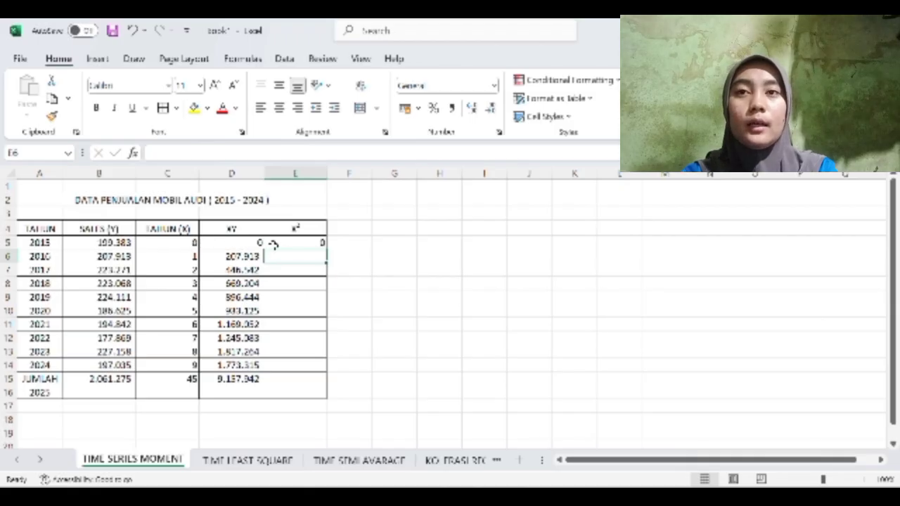
left_click(299, 242)
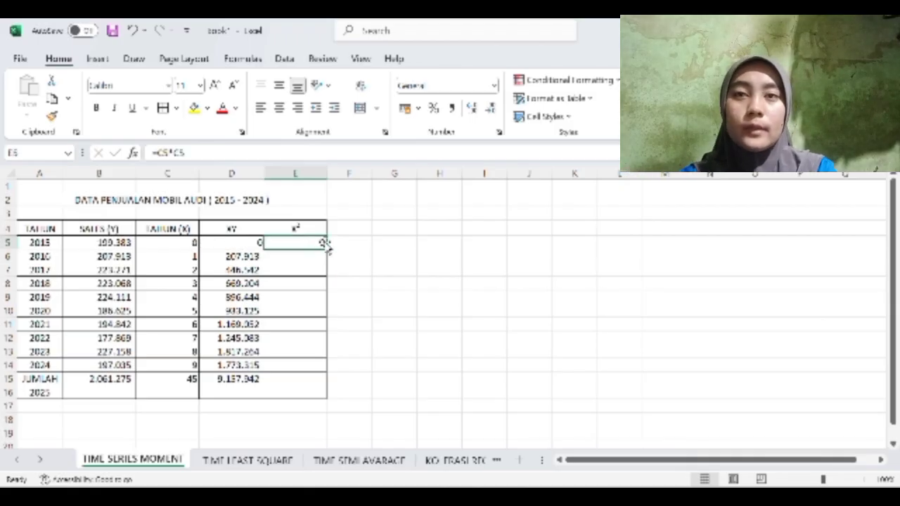
left_click_drag(325, 244, 319, 367)
Total the X² column in cell E15 with a SUM of E6:E14.
left_click(320, 378)
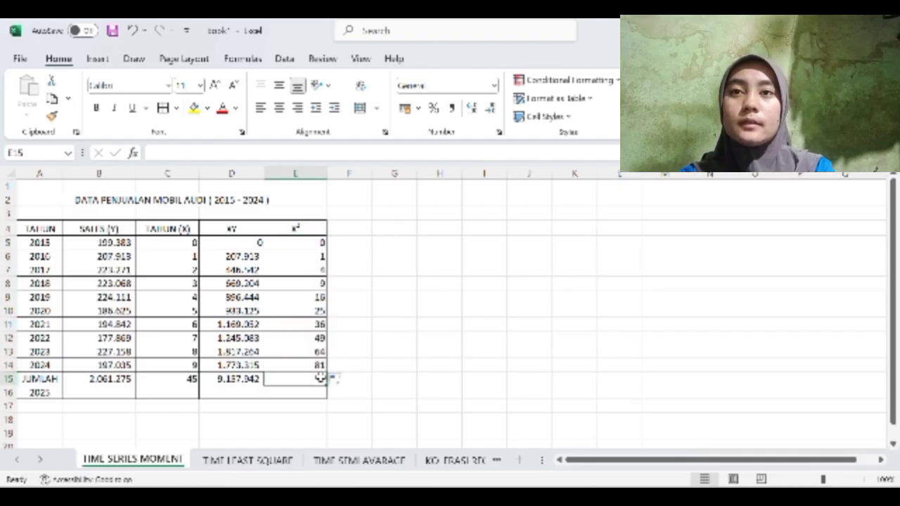
type("=SUM")
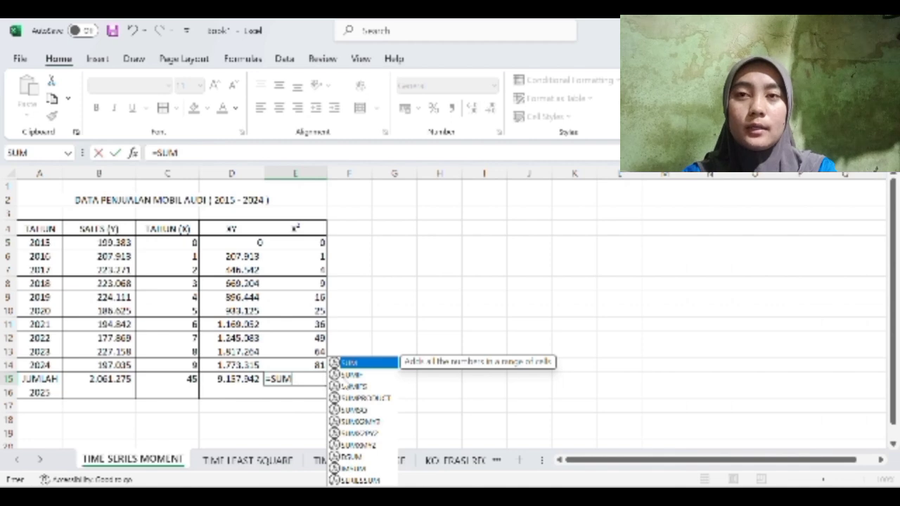
double_click(381, 364)
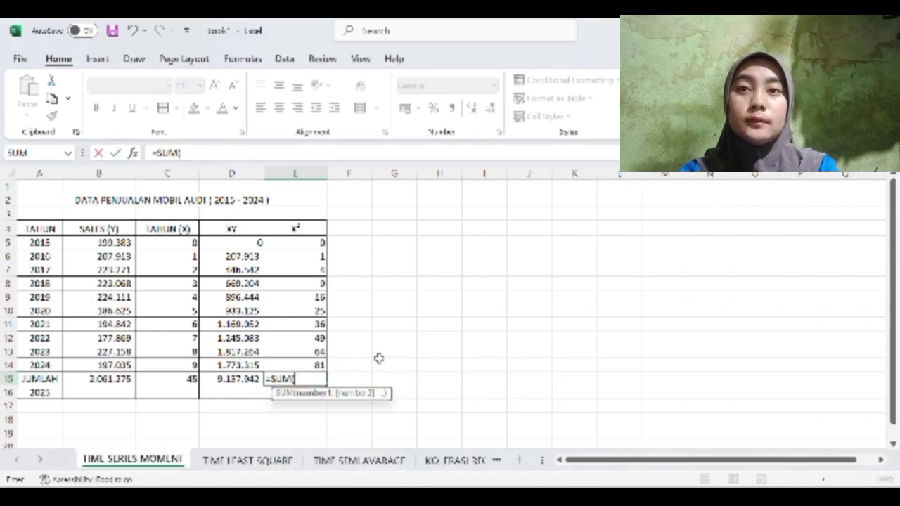
left_click(320, 258)
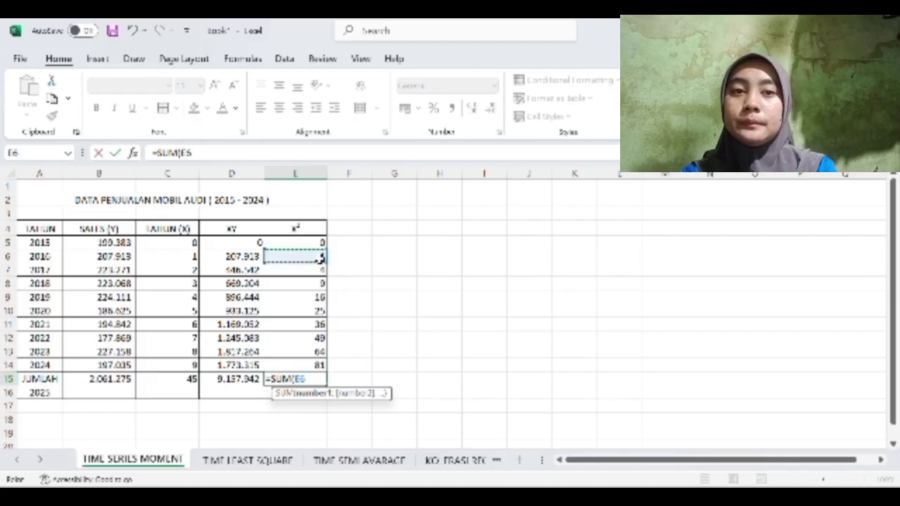
left_click_drag(323, 261, 320, 366)
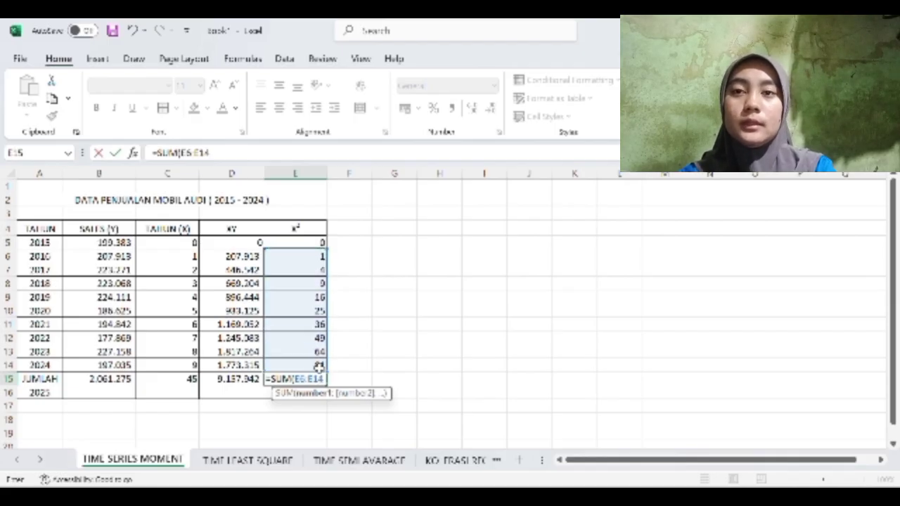
key("Return")
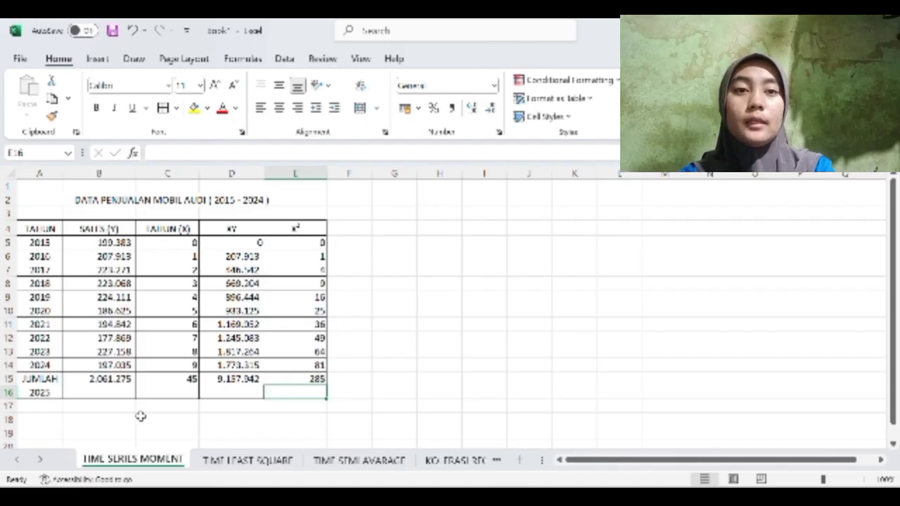
Enter the heading RUMUS in cell A18 below the table.
left_click(53, 429)
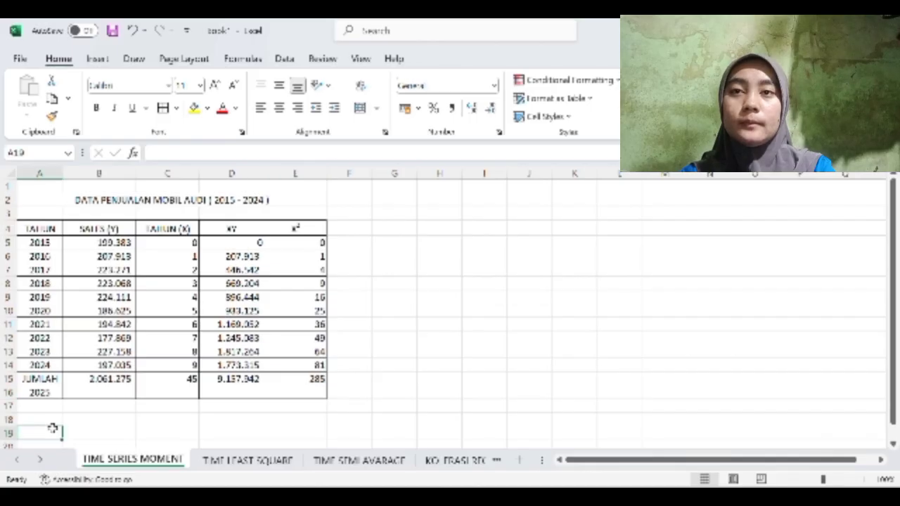
key("Down")
key("Down")
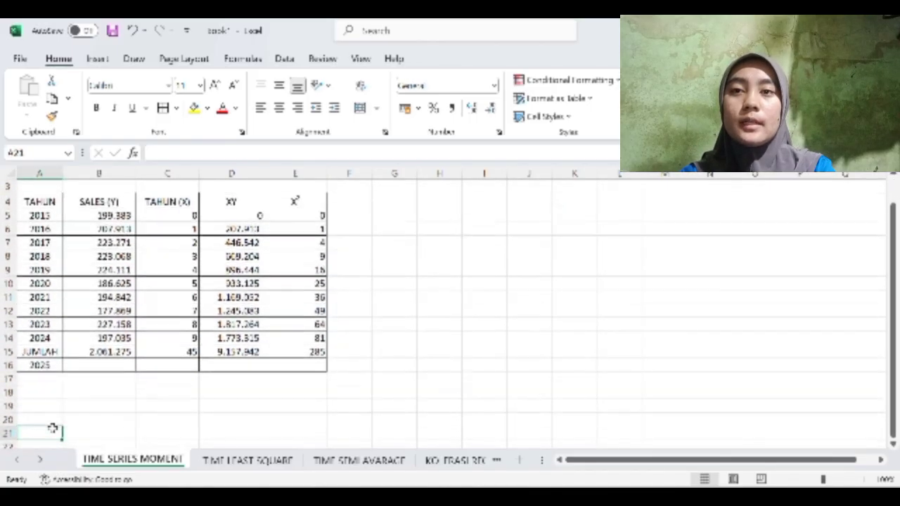
double_click(40, 394)
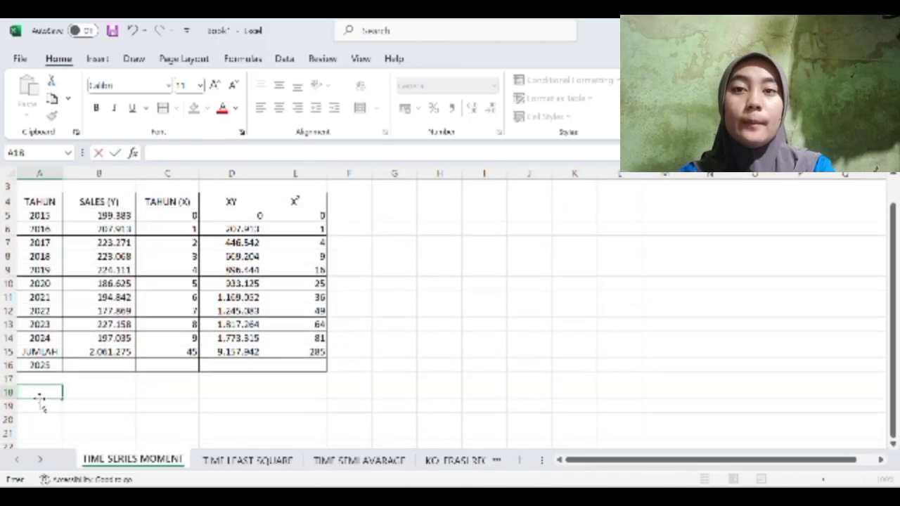
type("RUMU")
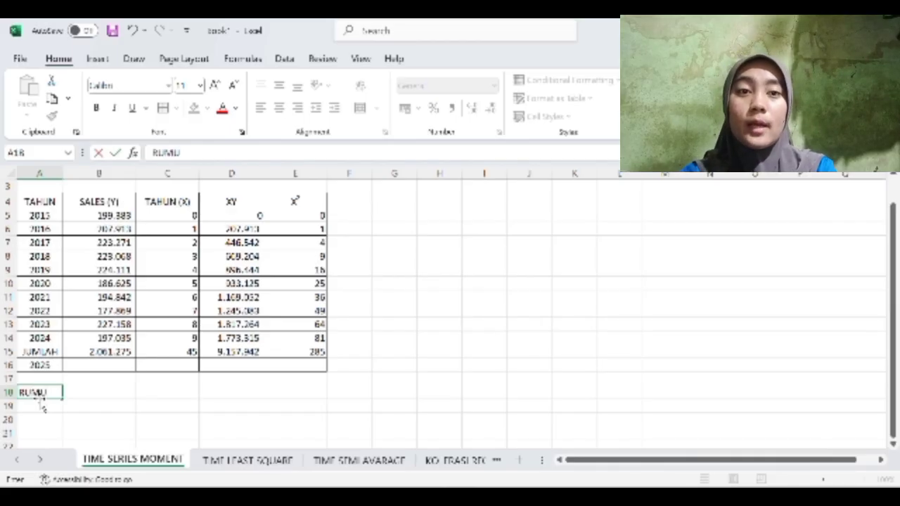
type("S")
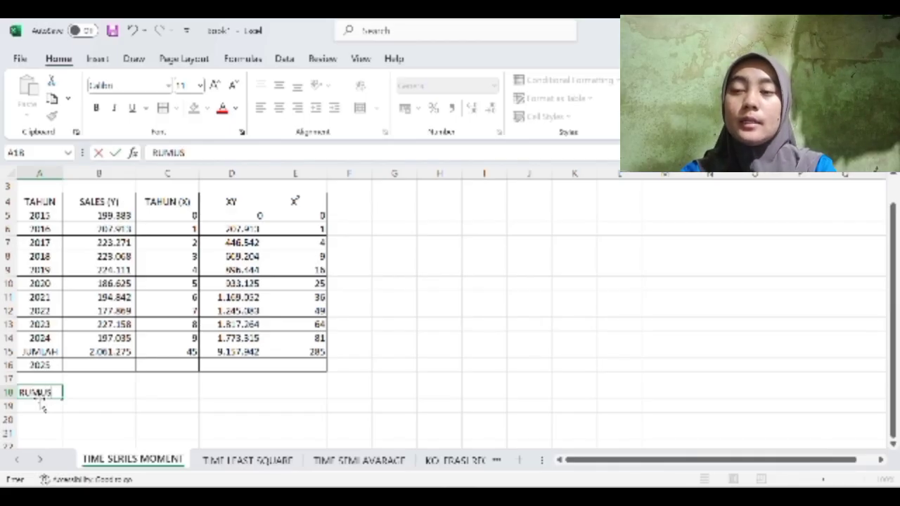
key("Return")
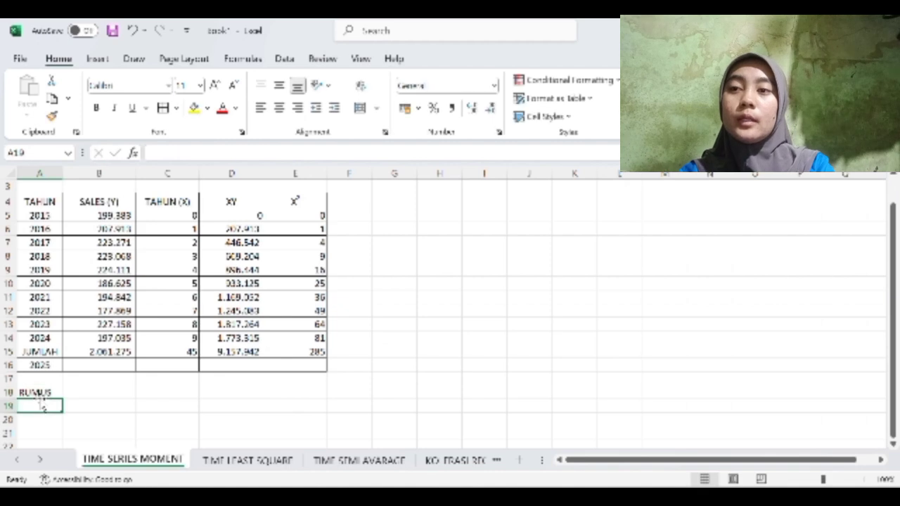
Write the trend equation Y=a+b x as text in cell A20, two rows below the RUMUS heading.
key("Return")
type("Y")
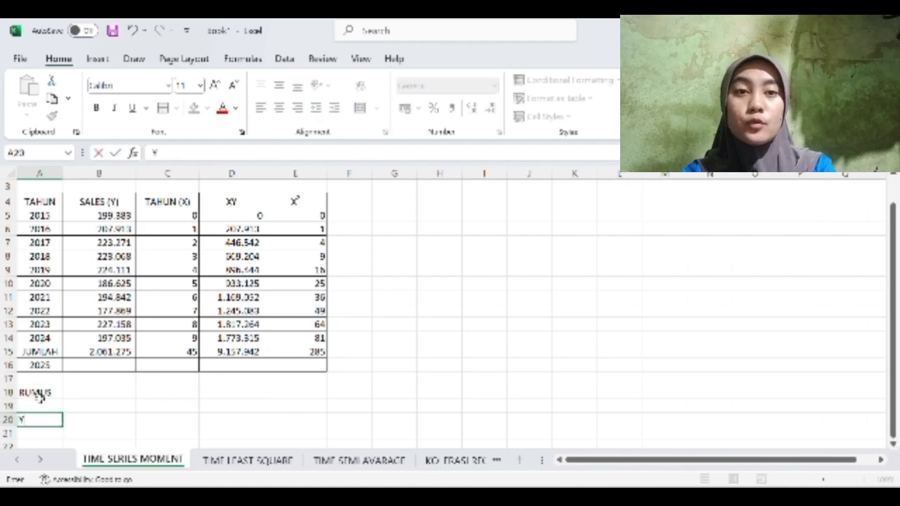
type("=")
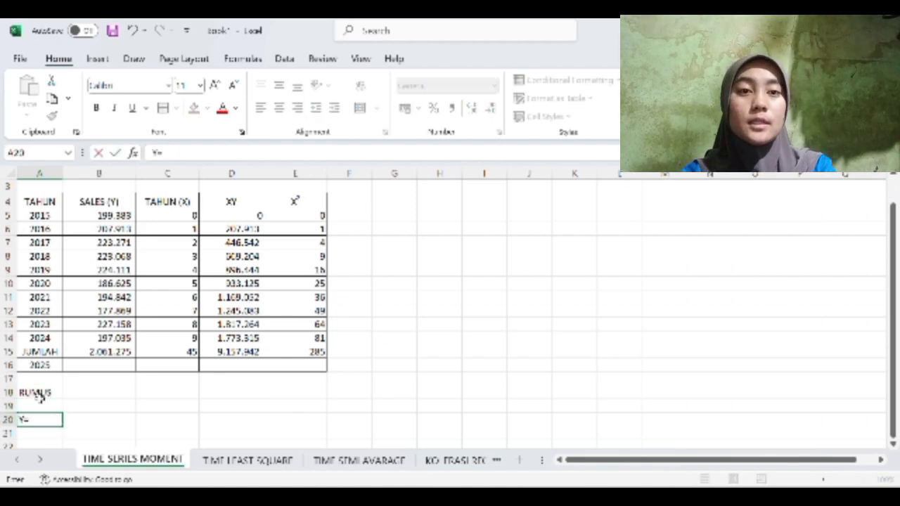
type("a")
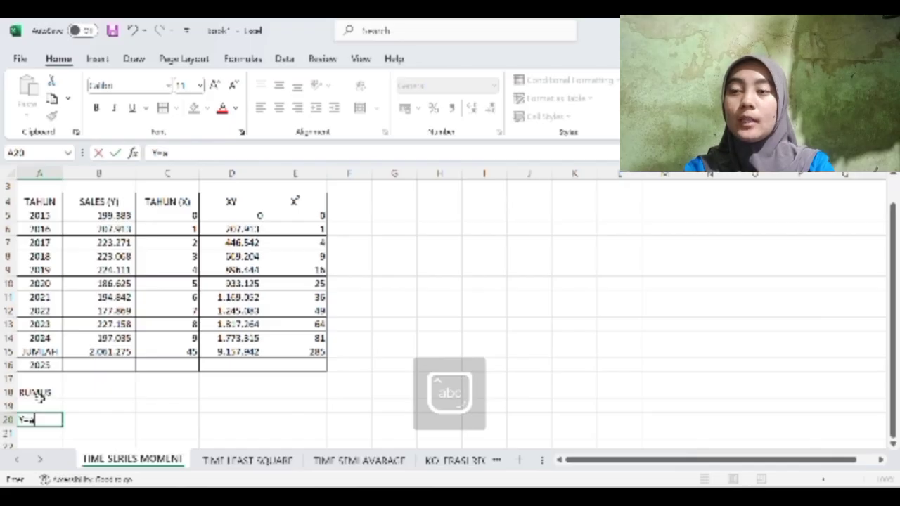
type("+b")
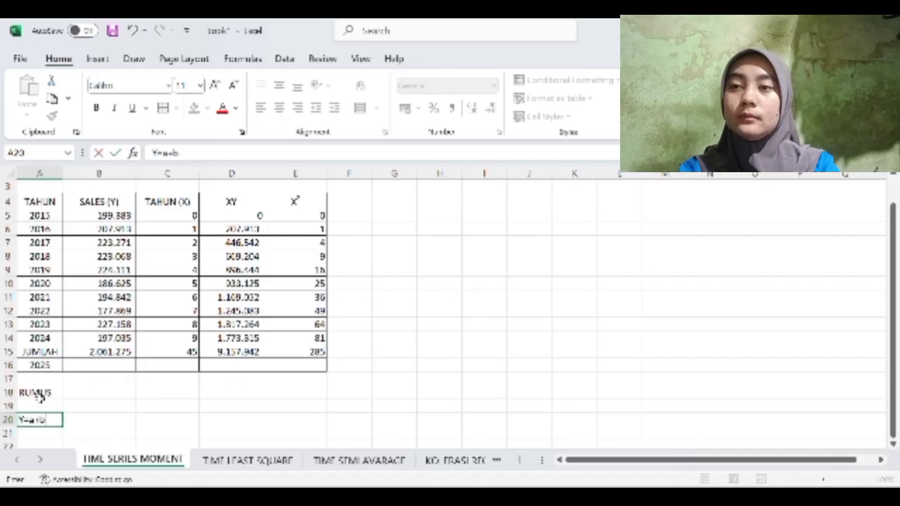
type("x")
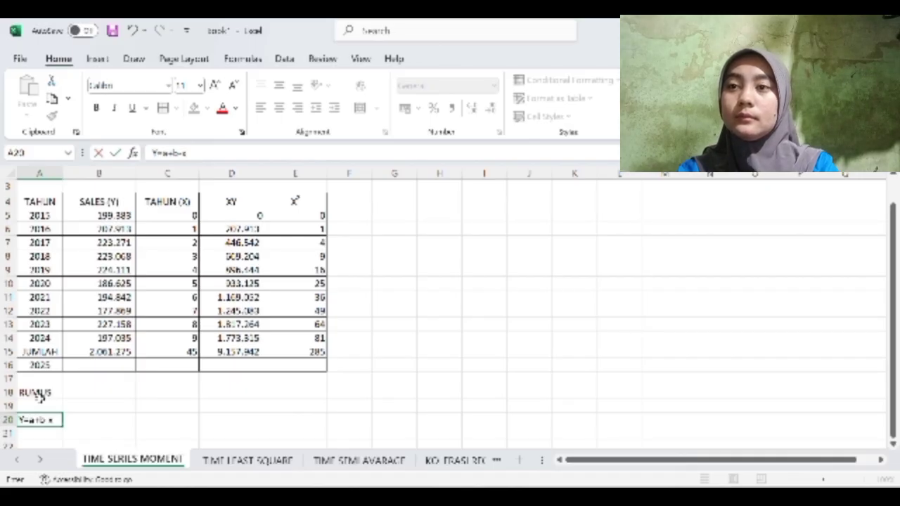
Write the first normal equation Σy= a.n+ b Σx as text in cell A21, directly below the trend equation.
left_click(43, 434)
double_click(43, 434)
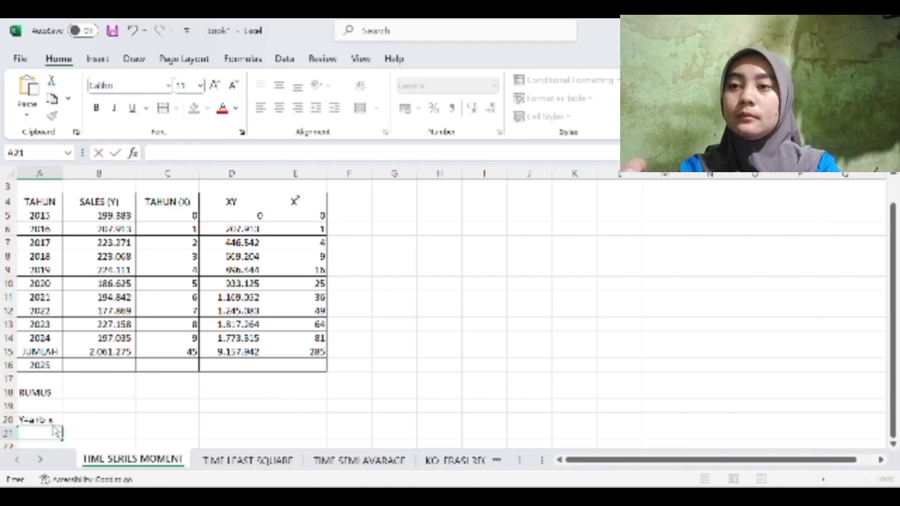
type("Σy")
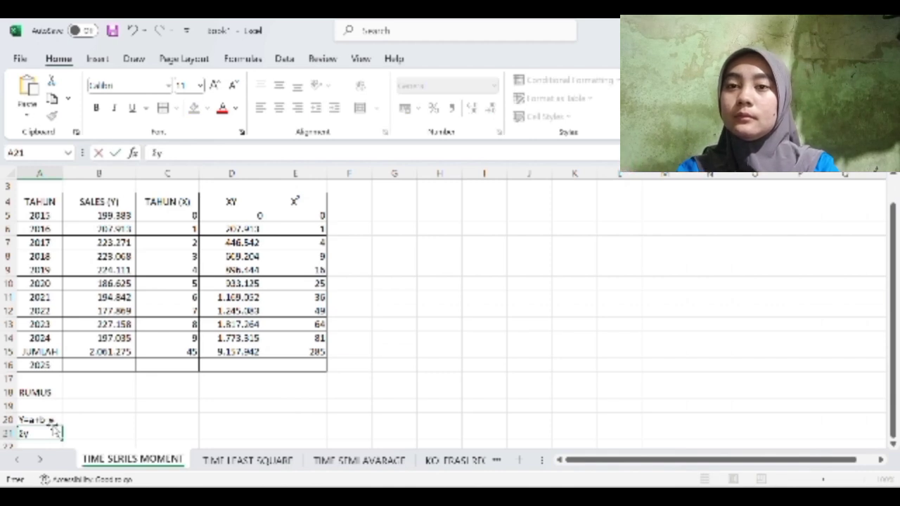
type("= a")
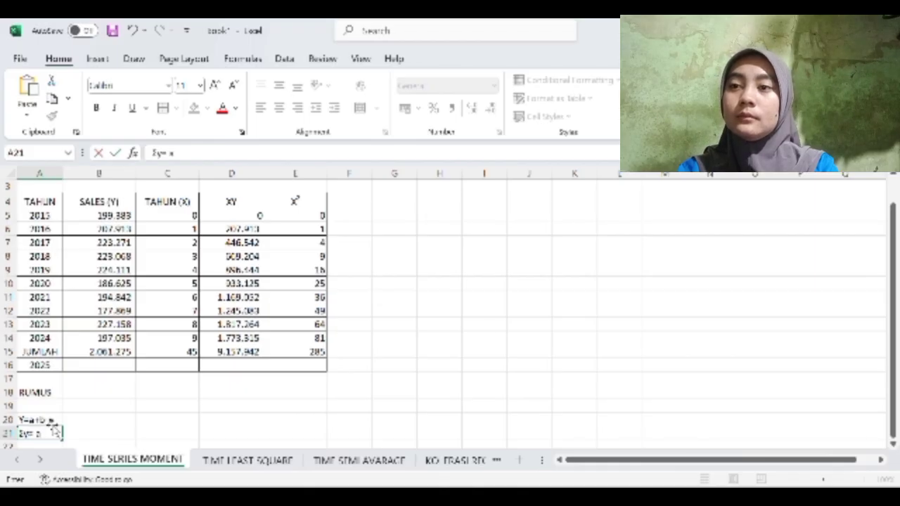
type(".n")
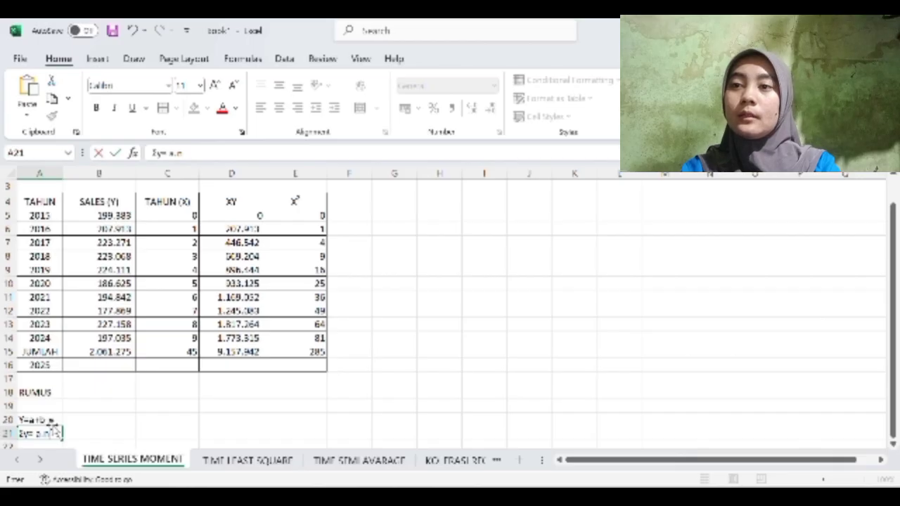
type("+ b")
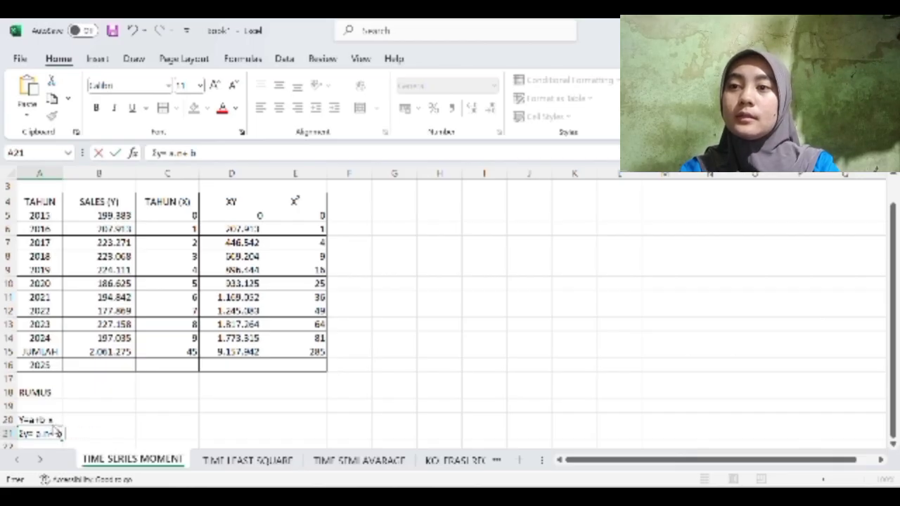
type(" Σ")
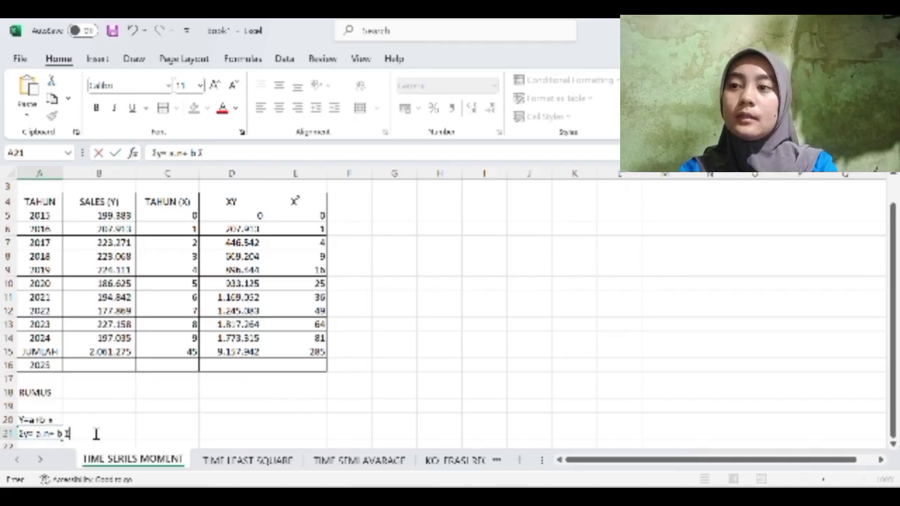
type("x")
key("Return")
Write the second normal equation Σxy= aΣx+bx2 as text in cell A22.
type("Σxy")
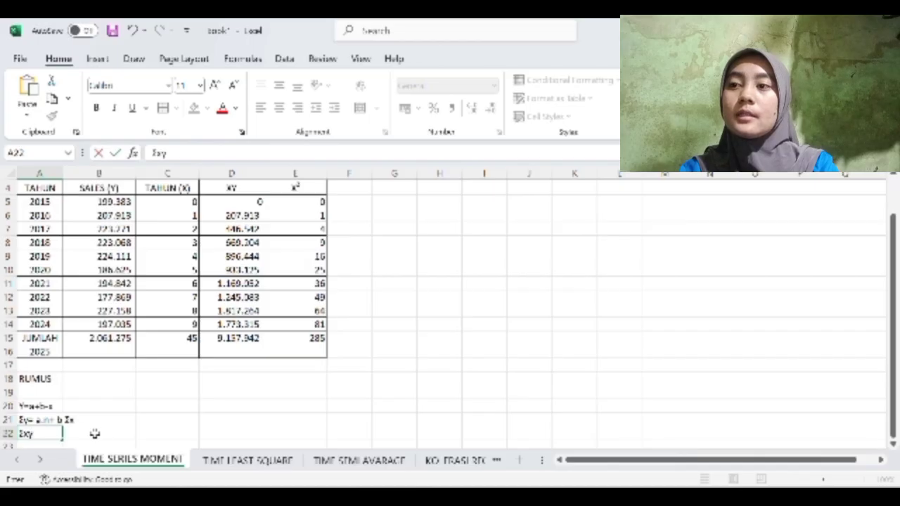
type("=")
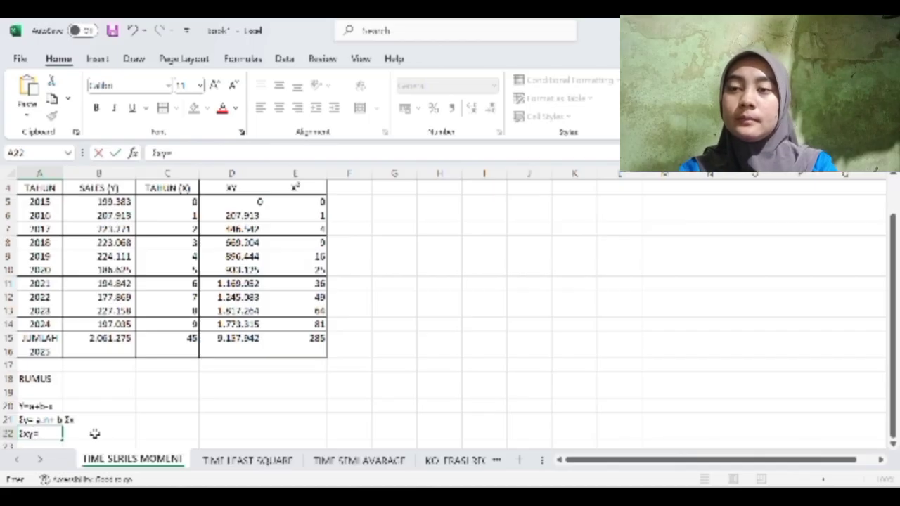
type(" aΣ")
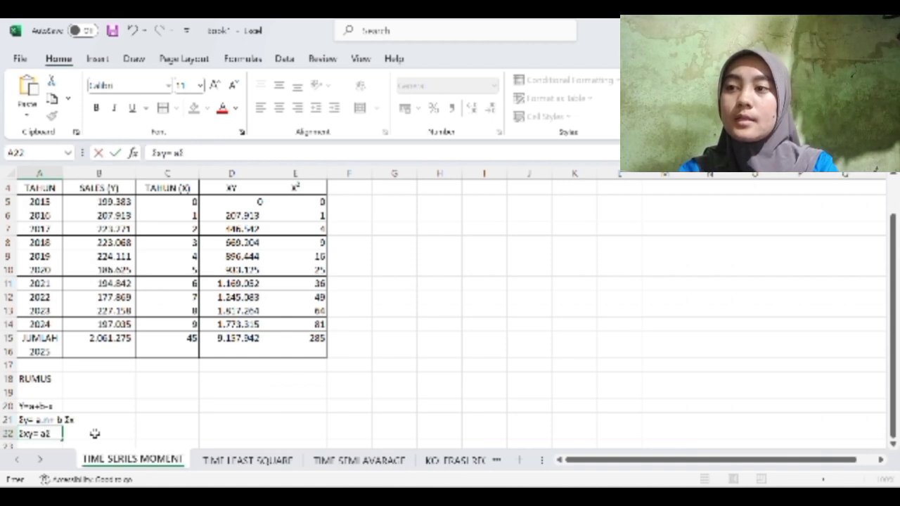
type("x")
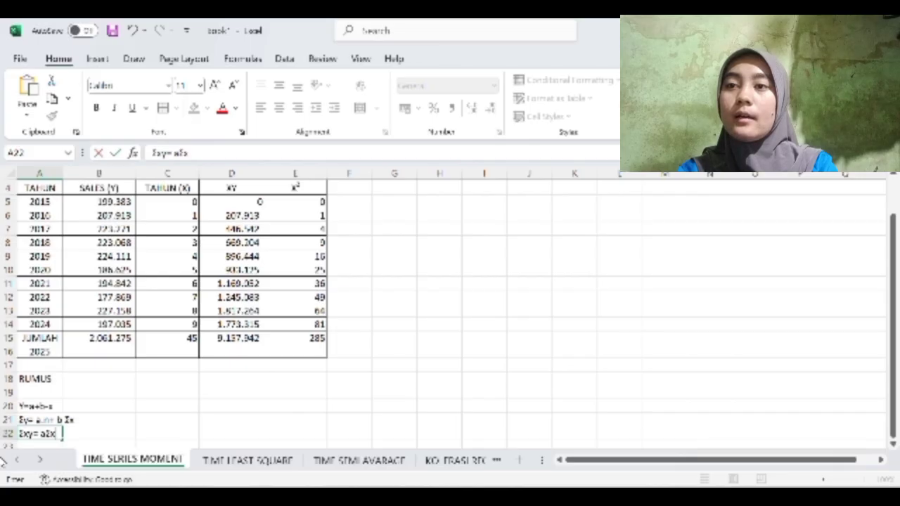
type("+")
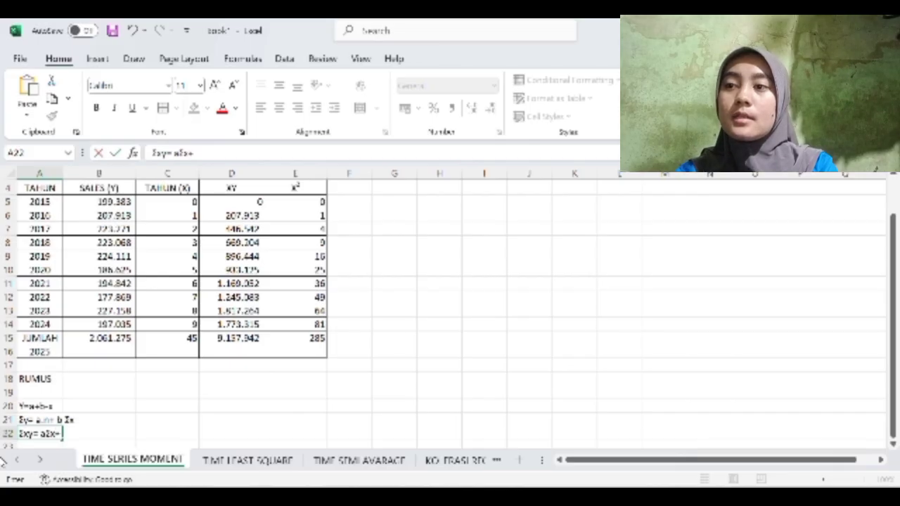
type("b")
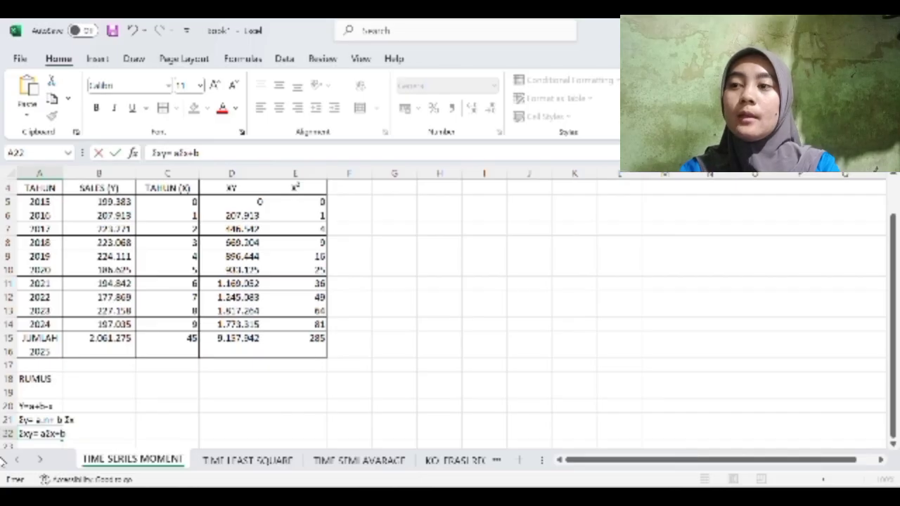
type("x")
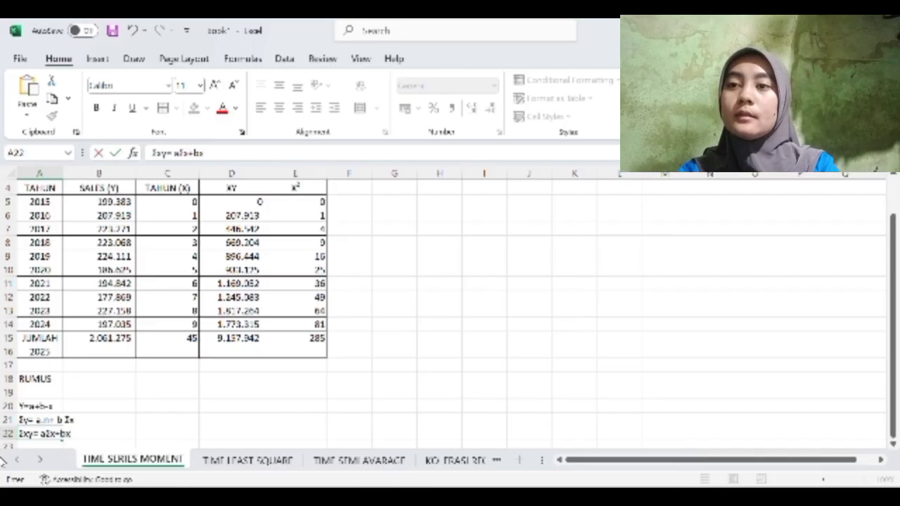
type("2")
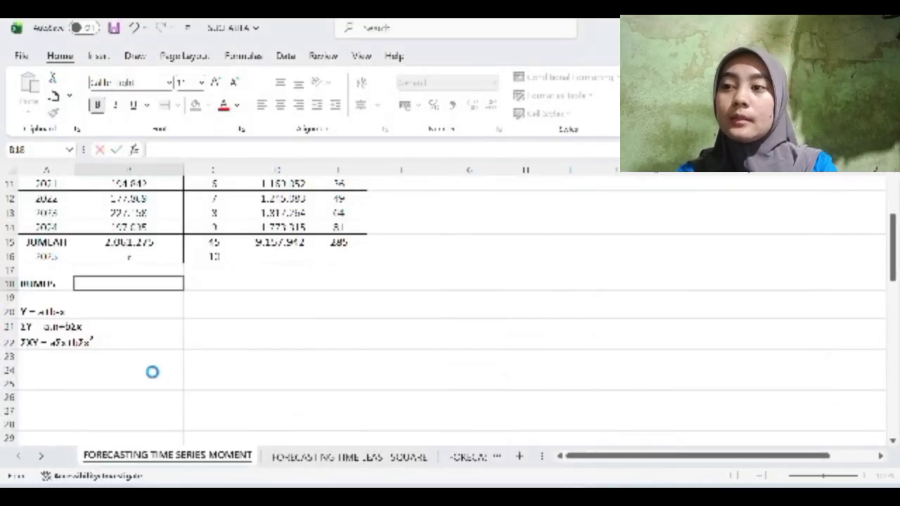
Enter the heading PERHITUNGAN in cell B24 of the FORECASTING TIME SERIES MOMENT sheet, below the formulas.
left_click(151, 370)
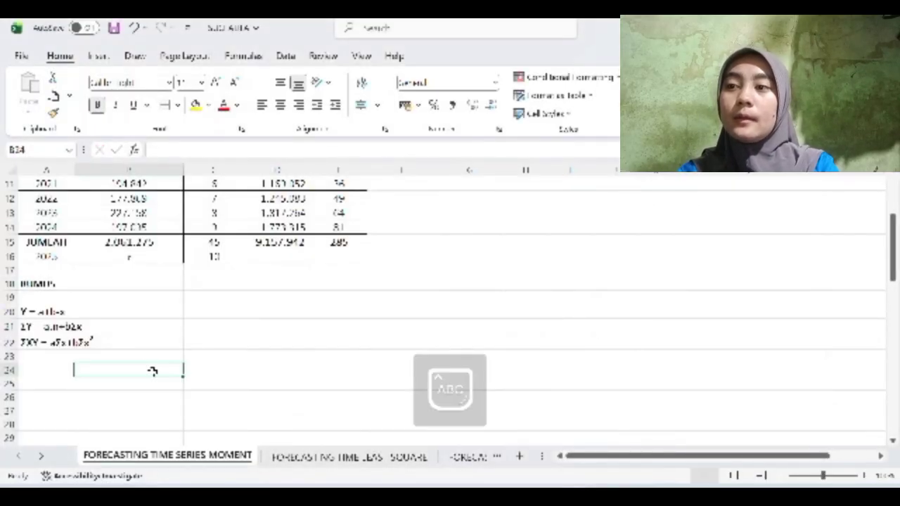
type("PERH")
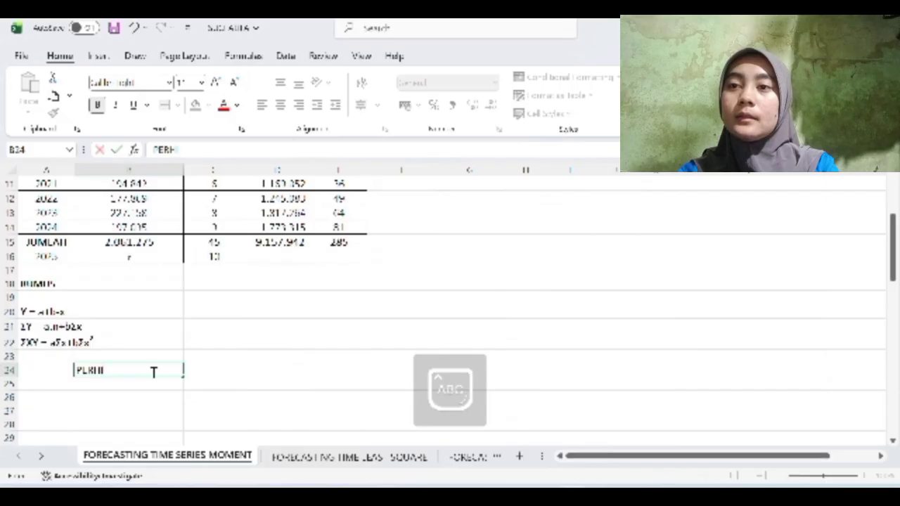
type("ITUNGAN")
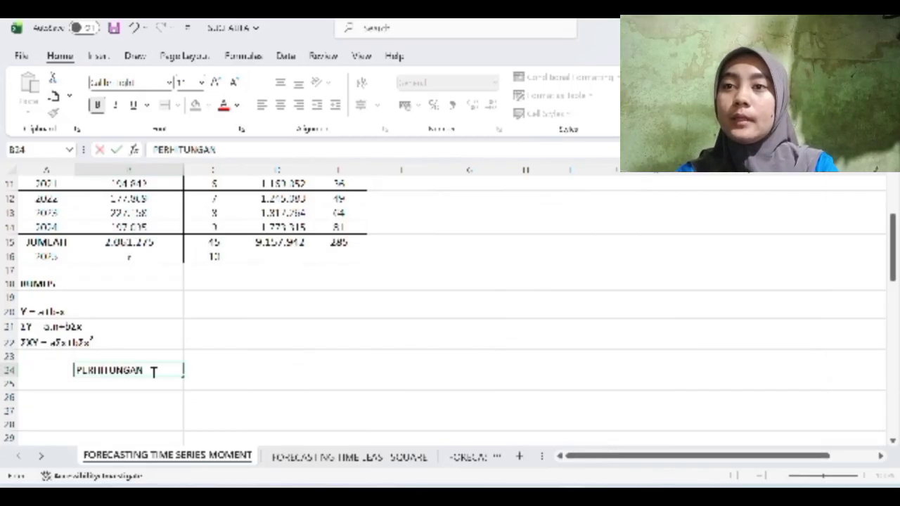
Write the first equation with the totals substituted, 2.06.275=10a +45b, as text in cell A26.
left_click(68, 398)
type("2.0")
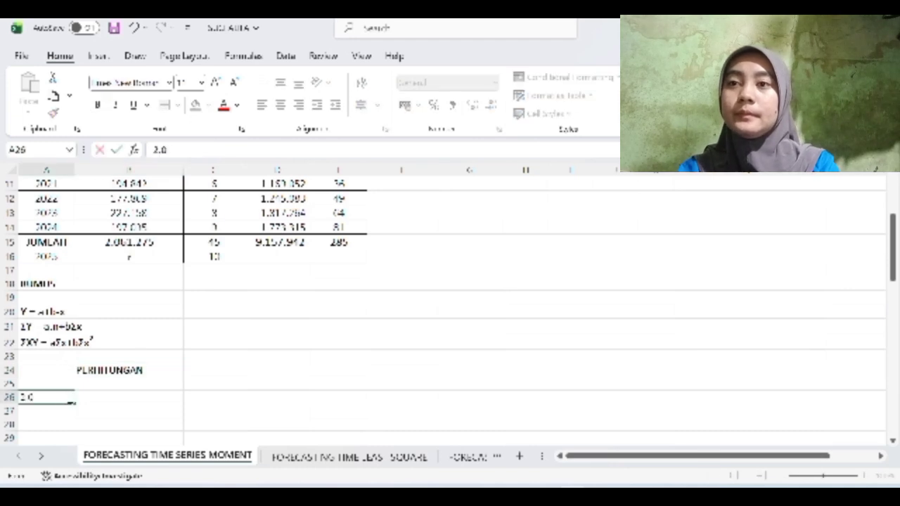
type("6")
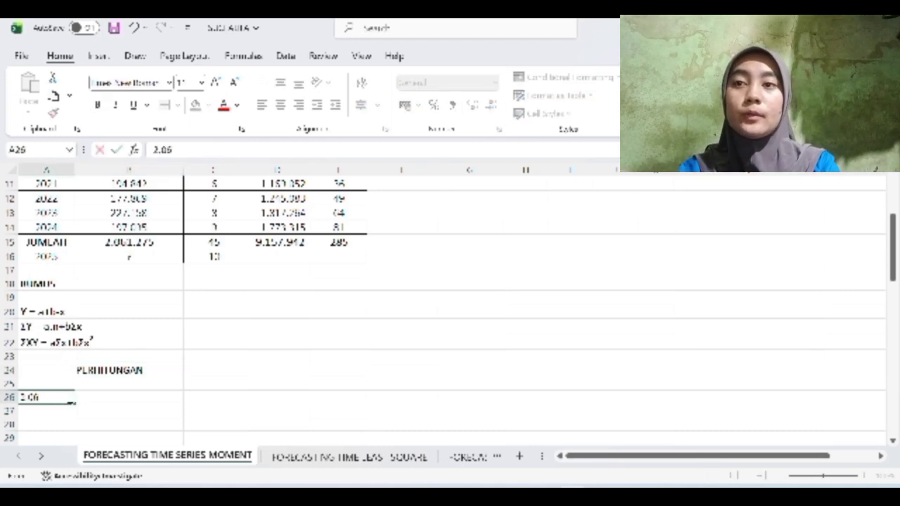
type(".275-")
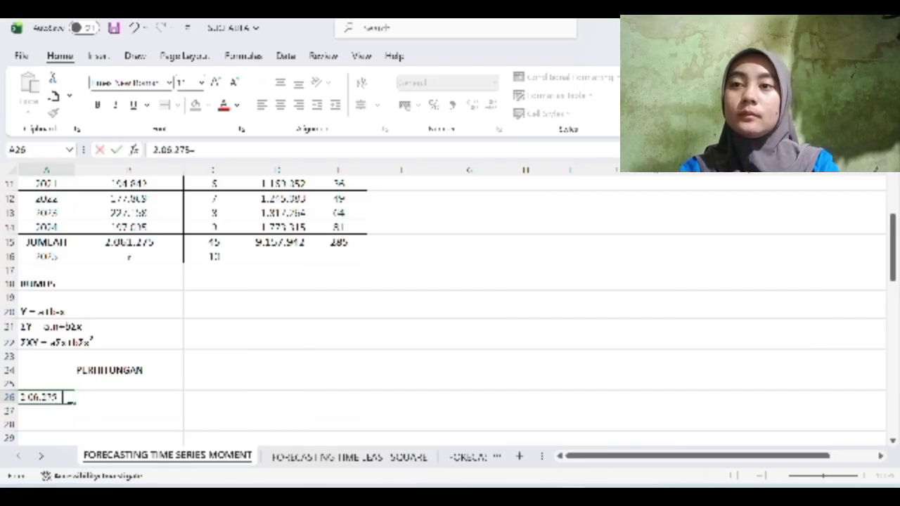
type("10a")
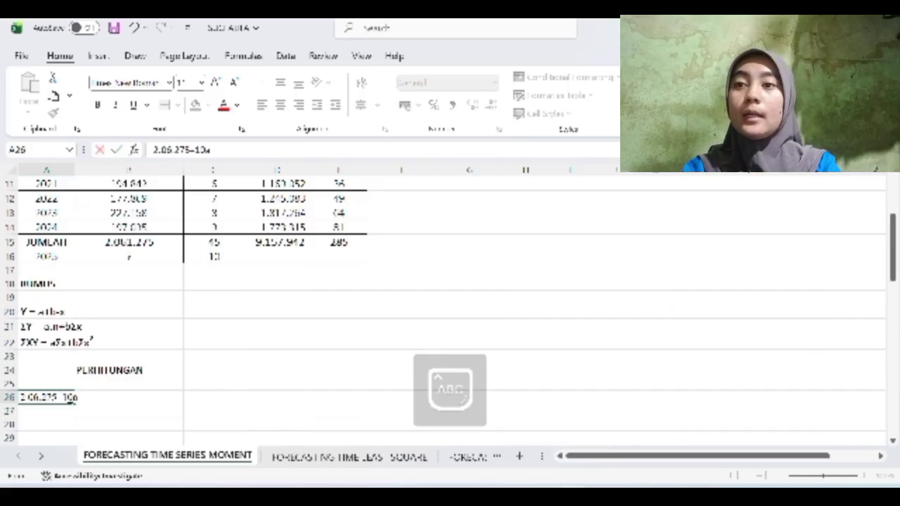
type(" +")
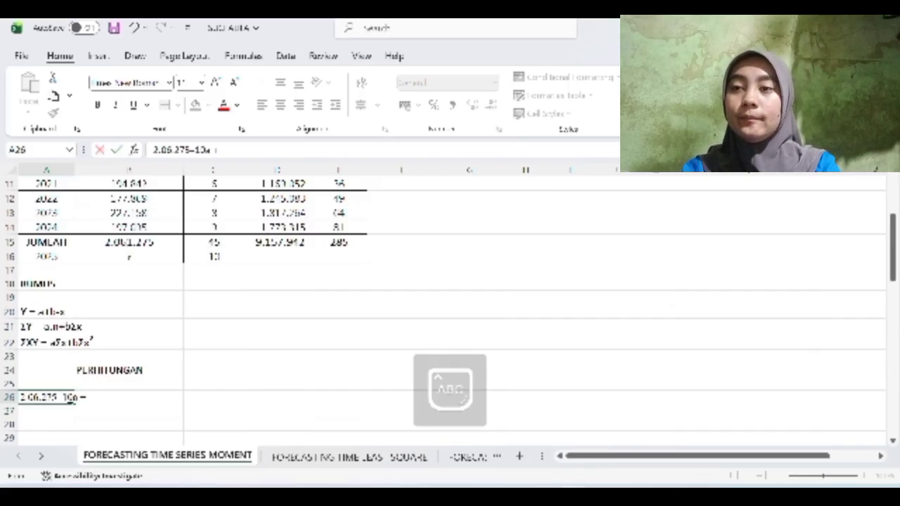
key("Caps_Lock")
type("45b")
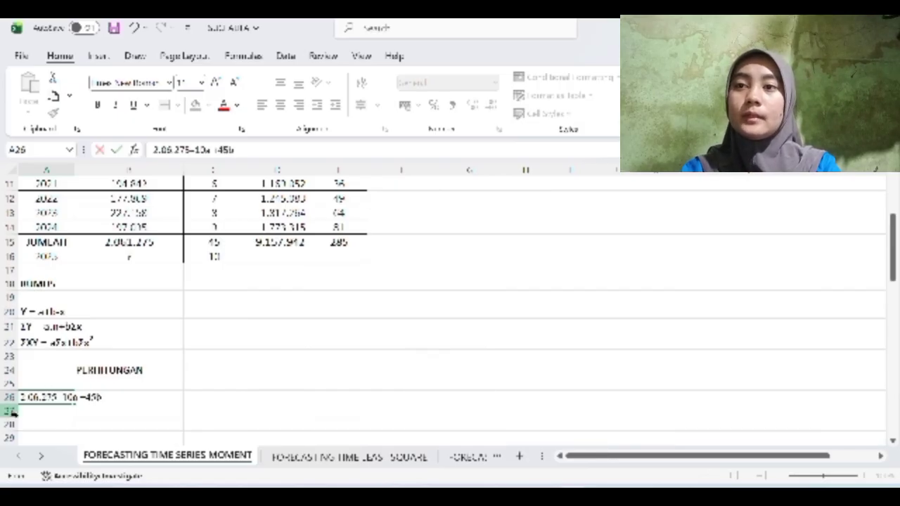
Write the second equation with the totals substituted, 9.157.942=45a+285b, as text in cell A27.
left_click(44, 417)
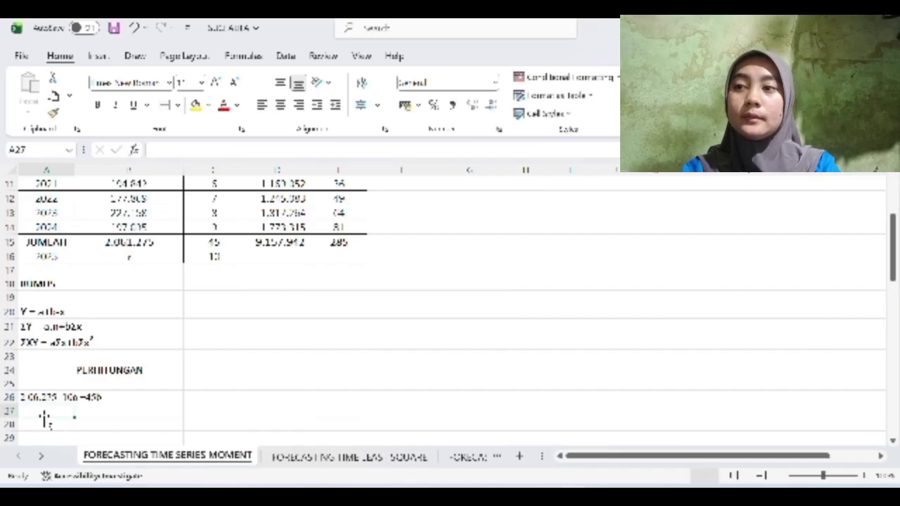
type("y=15")
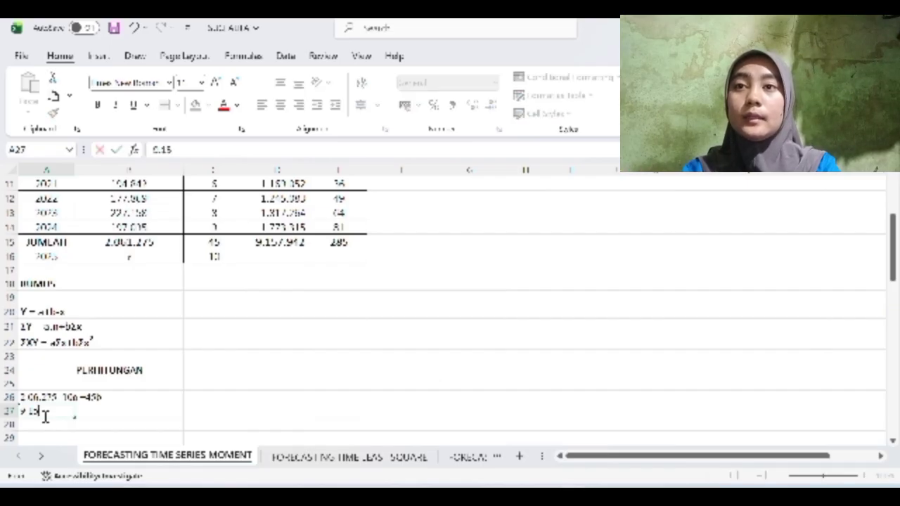
type("7.942=")
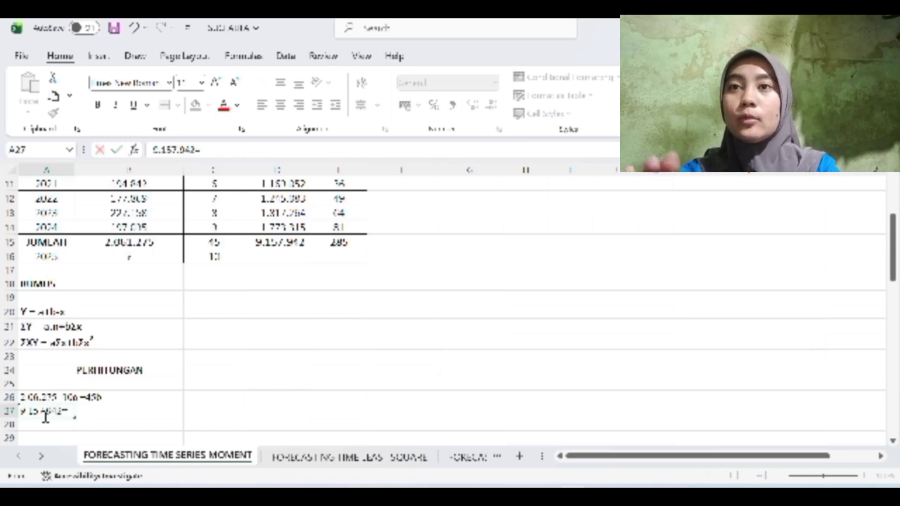
type("45")
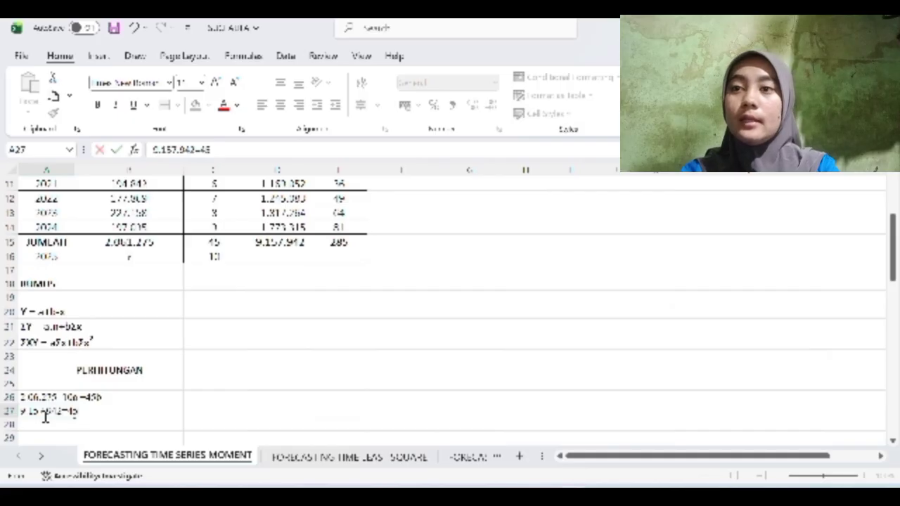
type("a")
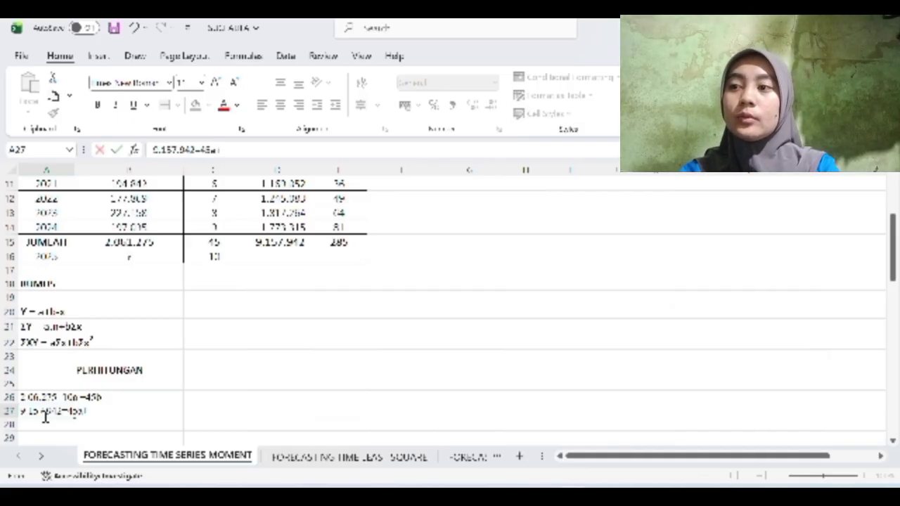
type("+2")
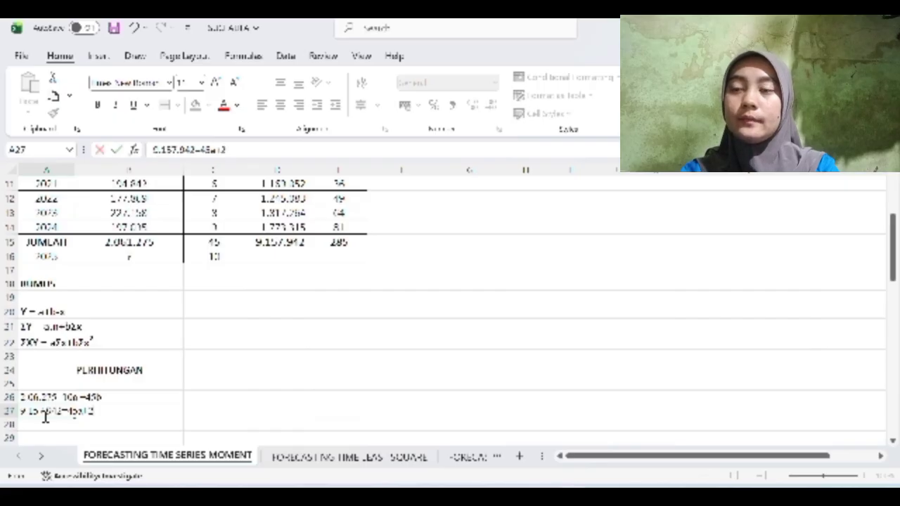
type("85")
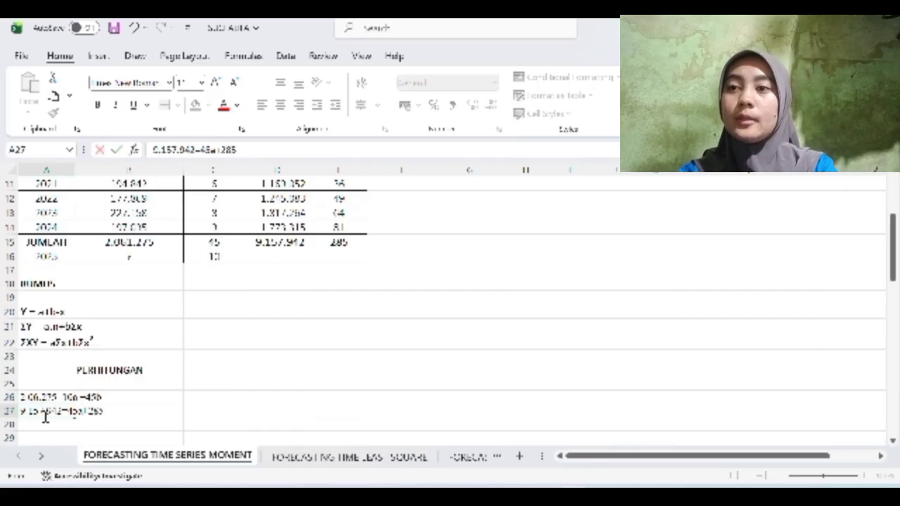
type("b")
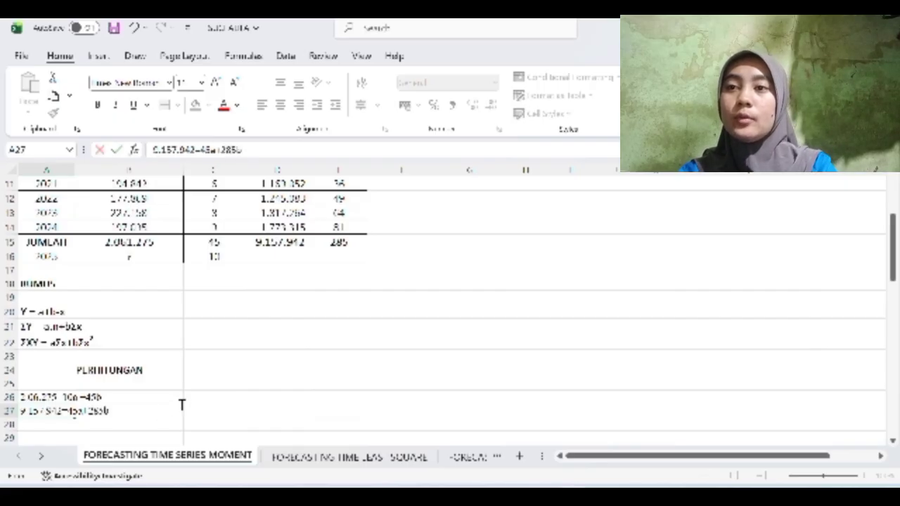
Write the first equation multiplied up for elimination, 18.551.475=90a+450b, as text in cell C26.
left_click(215, 398)
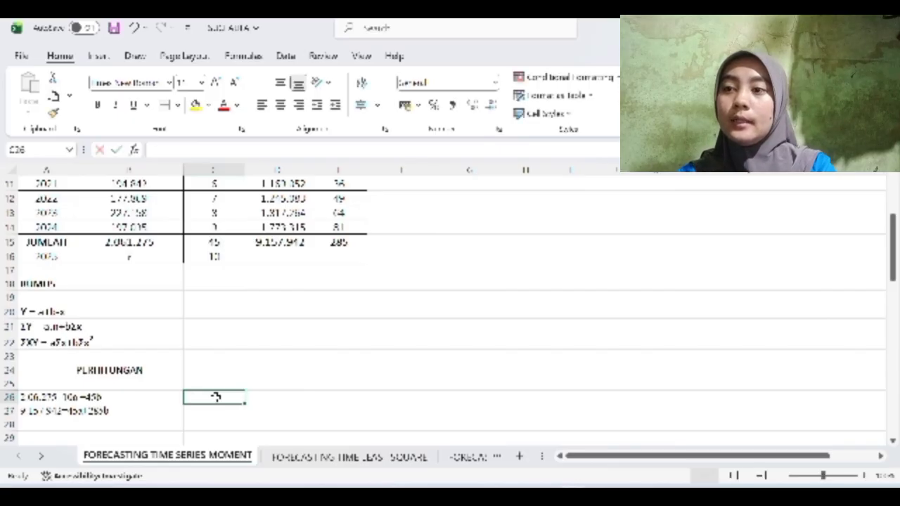
type("18.531")
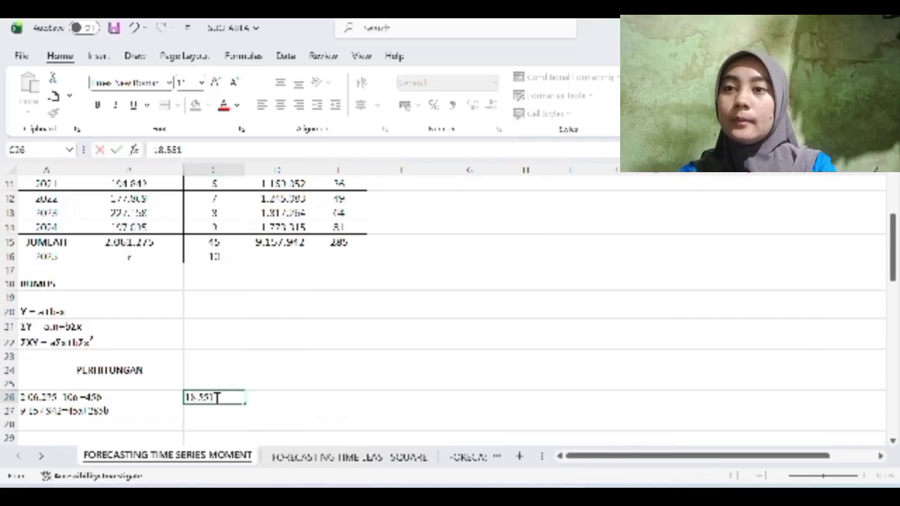
type(".4")
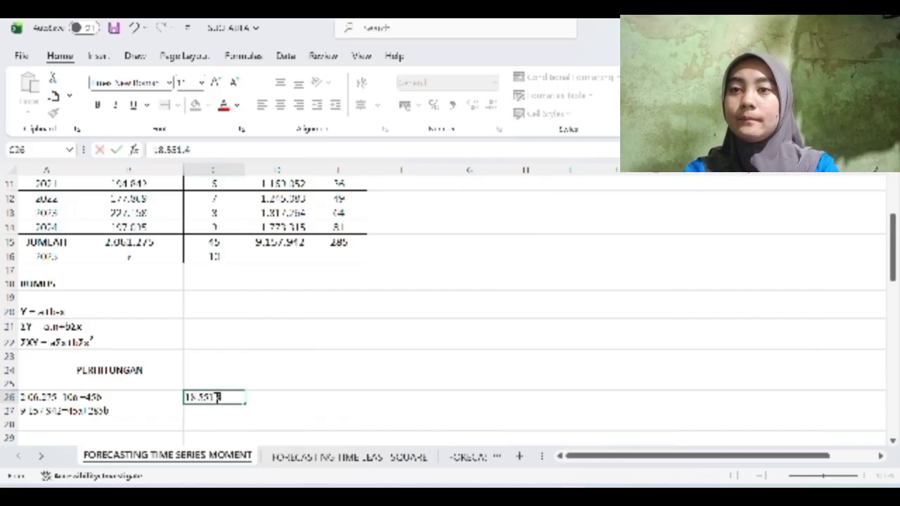
type("75")
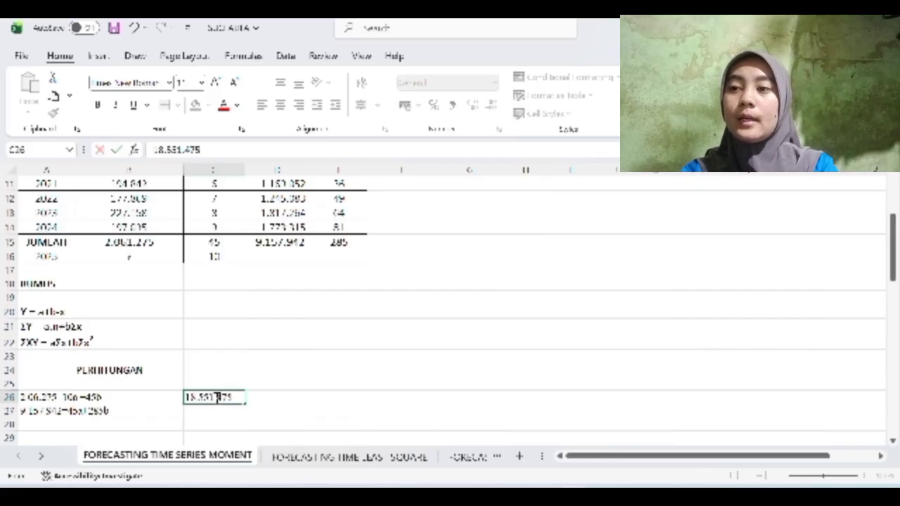
type("-")
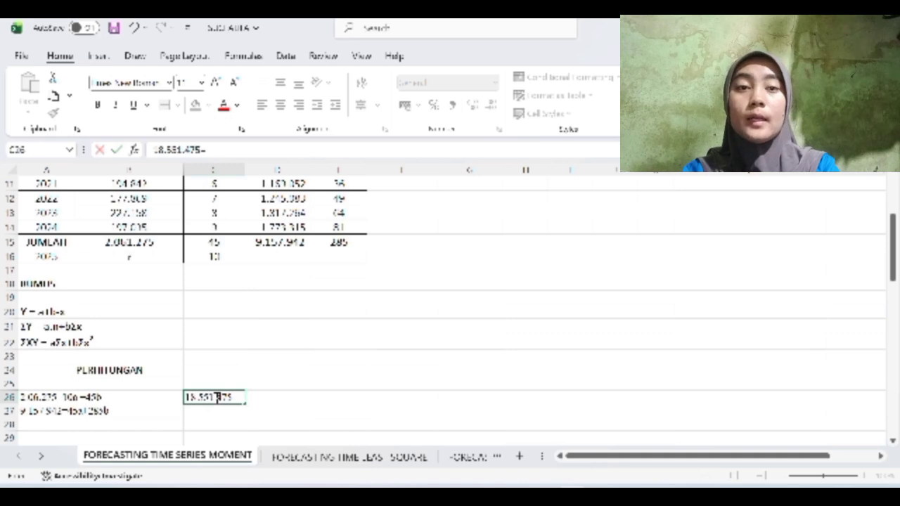
type("90a")
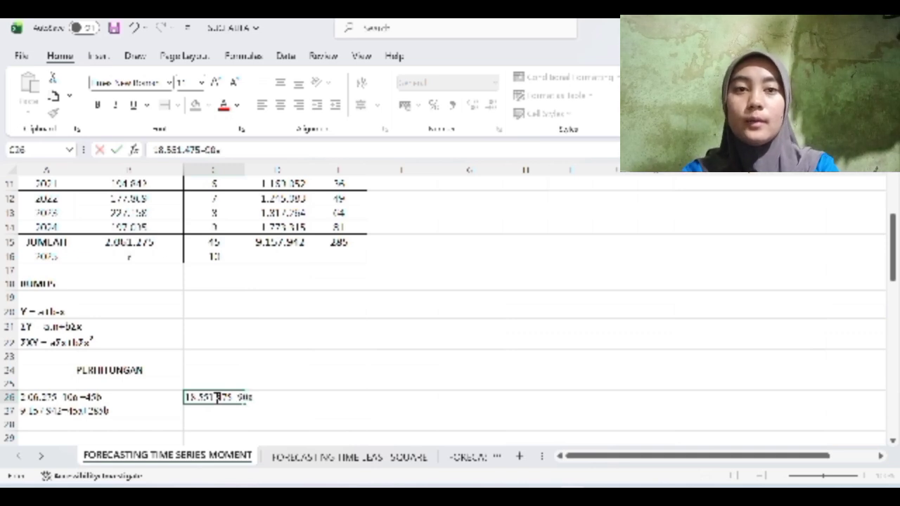
type("+")
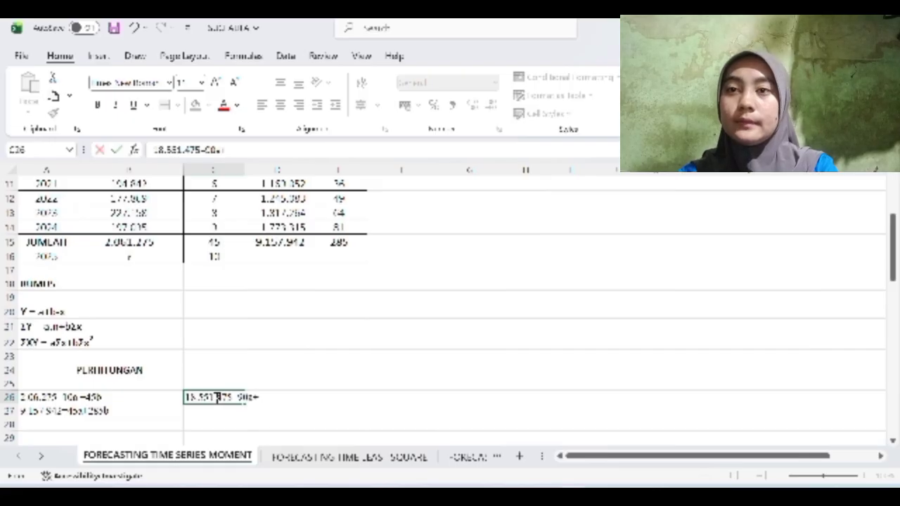
type("450b")
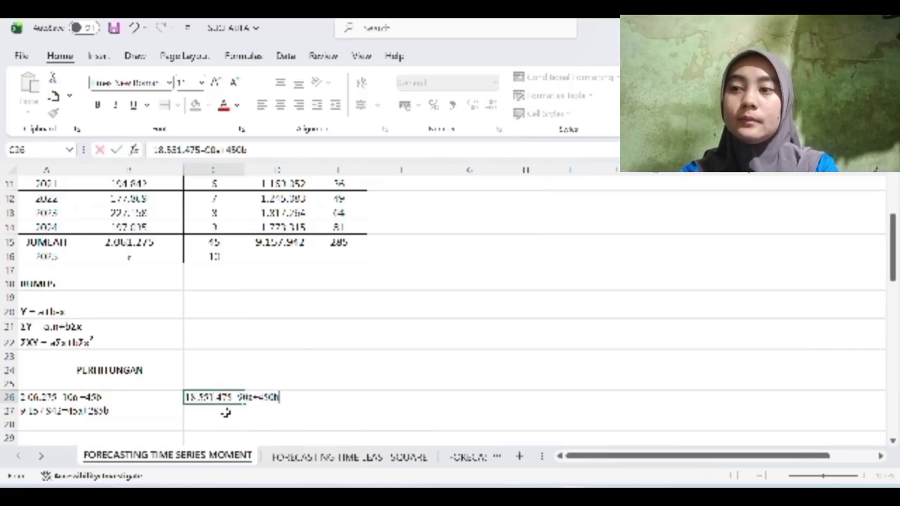
Write the second equation multiplied up for elimination, 18.315.884=90a+570b, as text in cell C27.
left_click(225, 413)
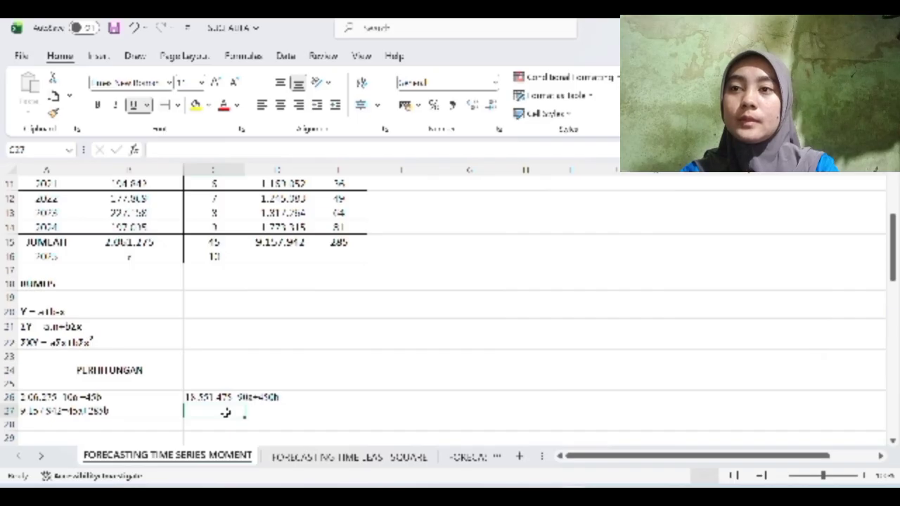
type("18")
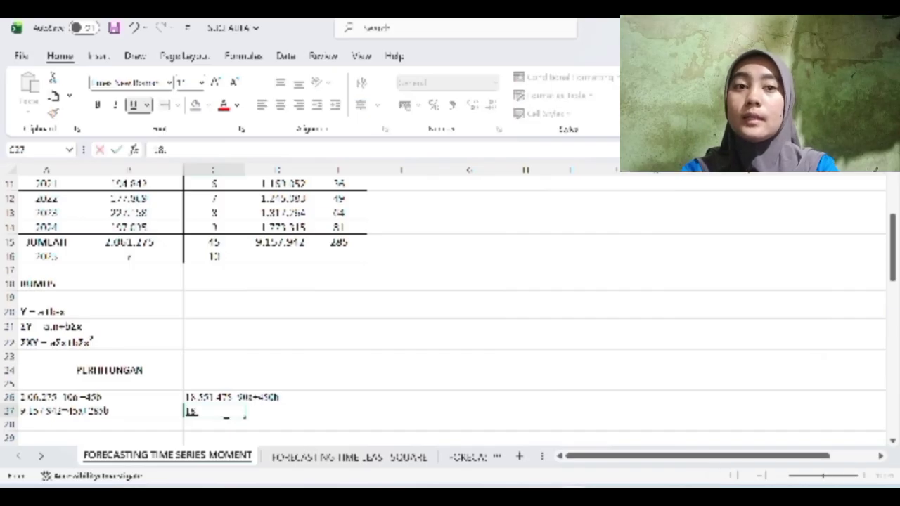
type(".3")
type(".5")
type(".88")
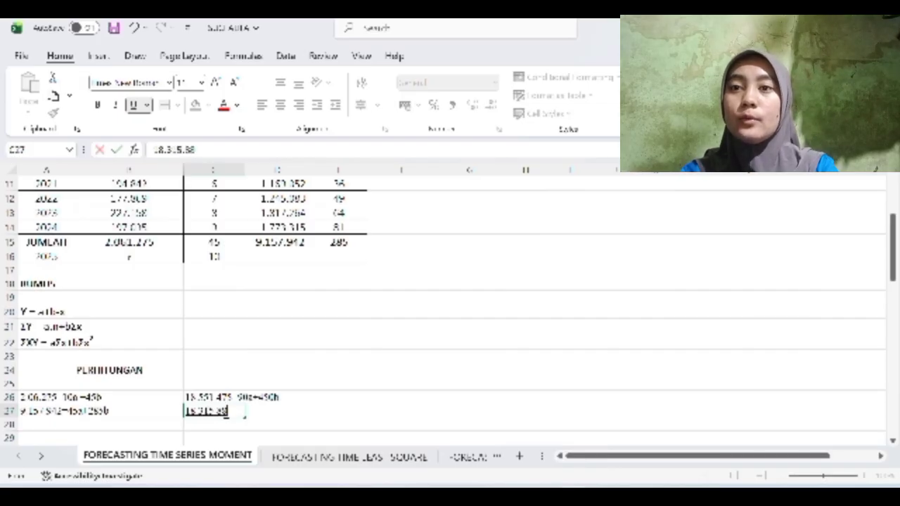
type("4")
type("=")
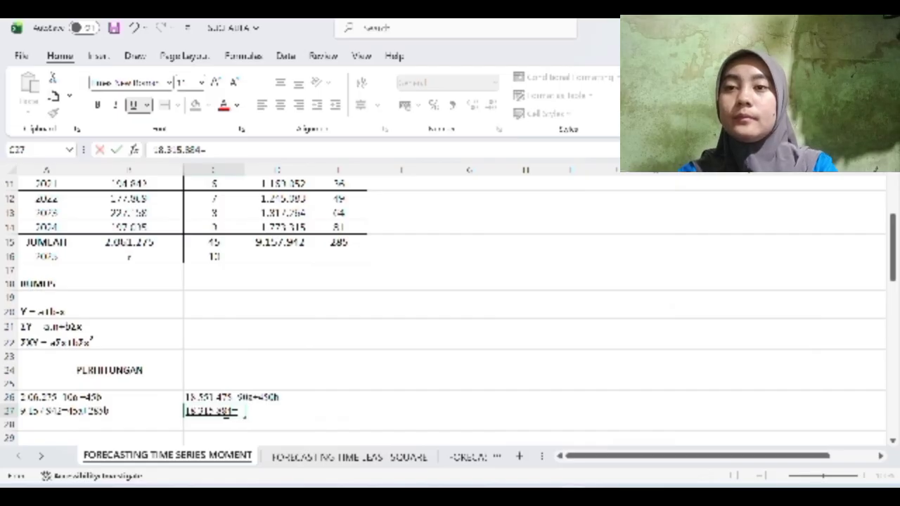
type("90a+")
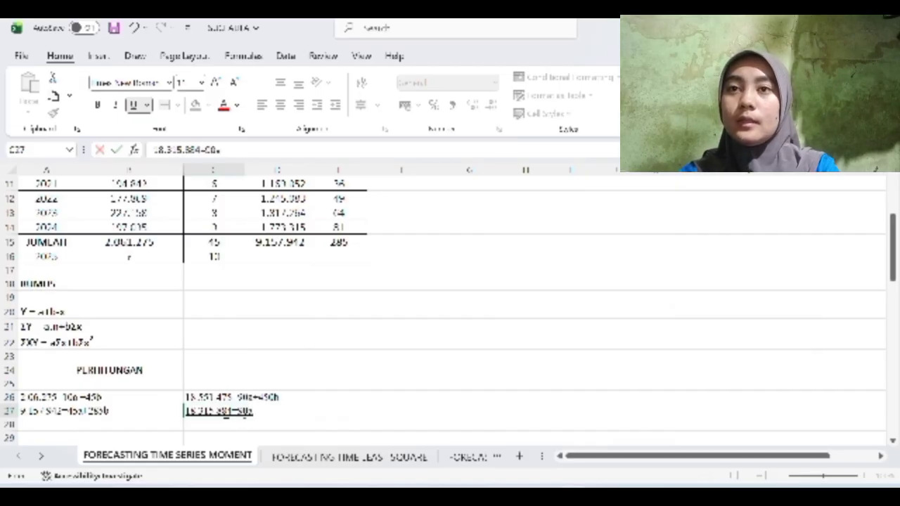
type("570")
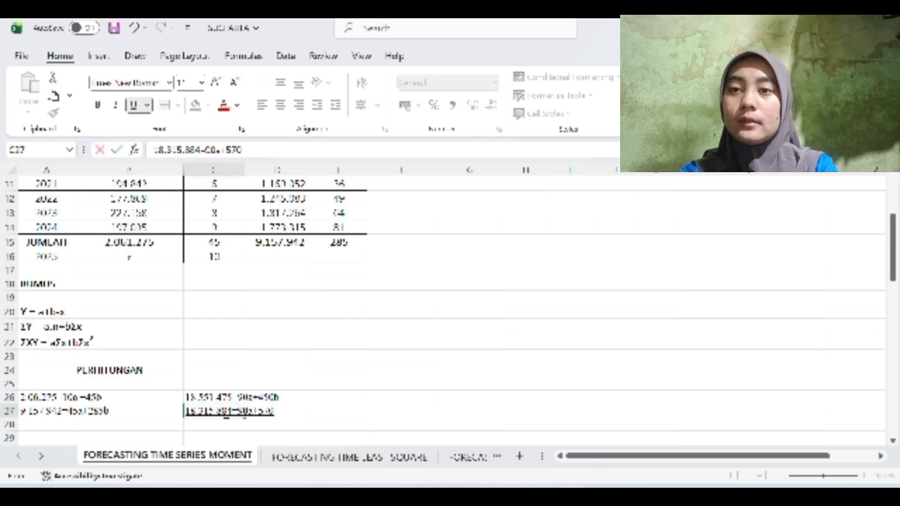
type("b")
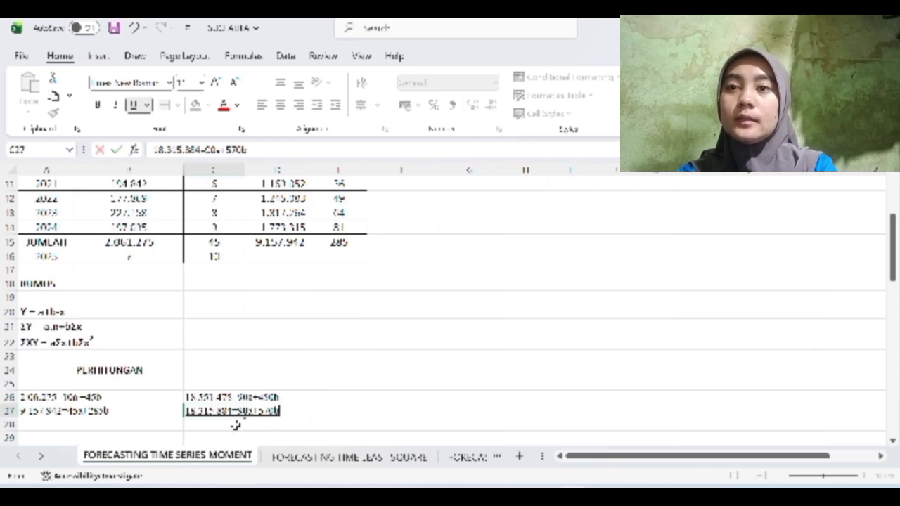
key("Return")
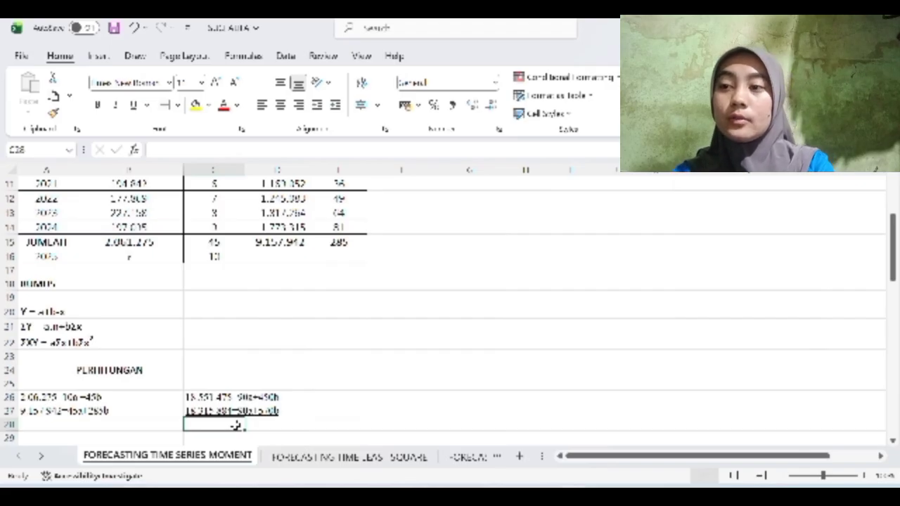
Write the difference of the two multiplied equations, 235.591= -165b, as text in cell C28.
type("235.391")
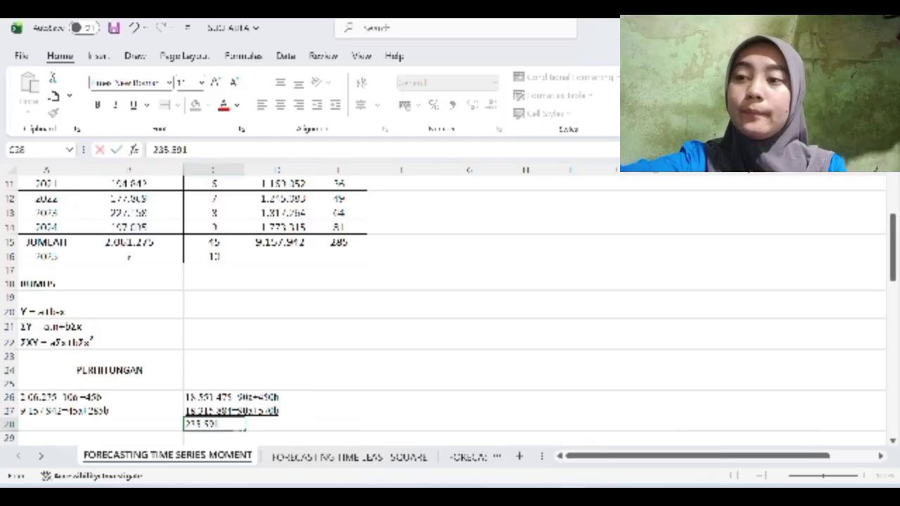
type("-")
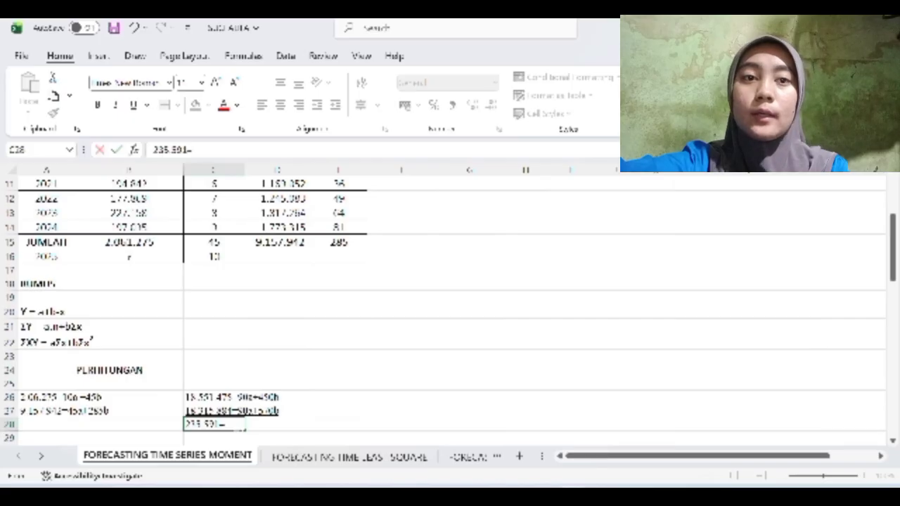
type(" 1")
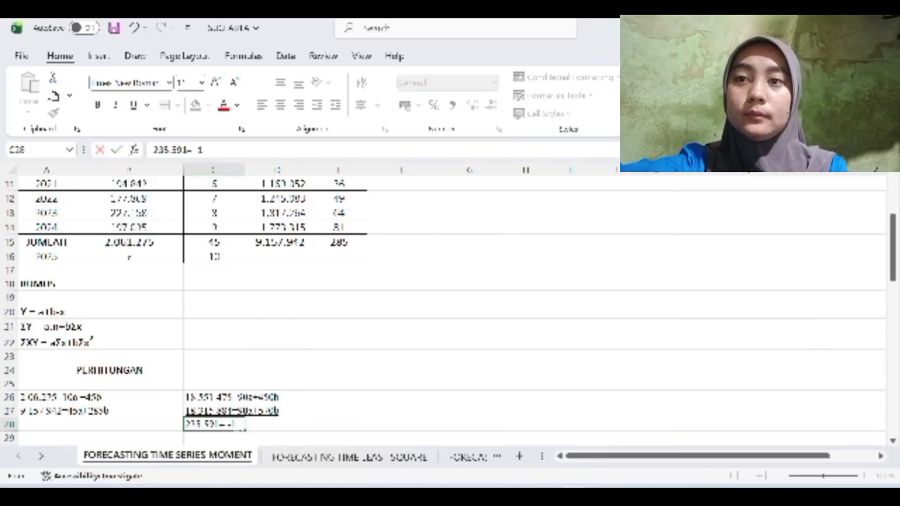
type("68b")
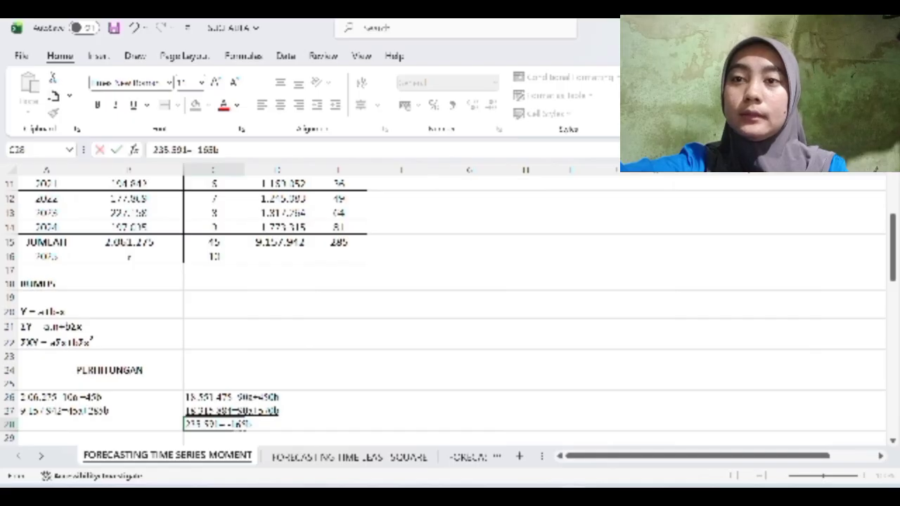
Restate the elimination result, 235.591 = -165b, as text in cell A31 to start solving for b.
scroll(235, 427, "down", 3)
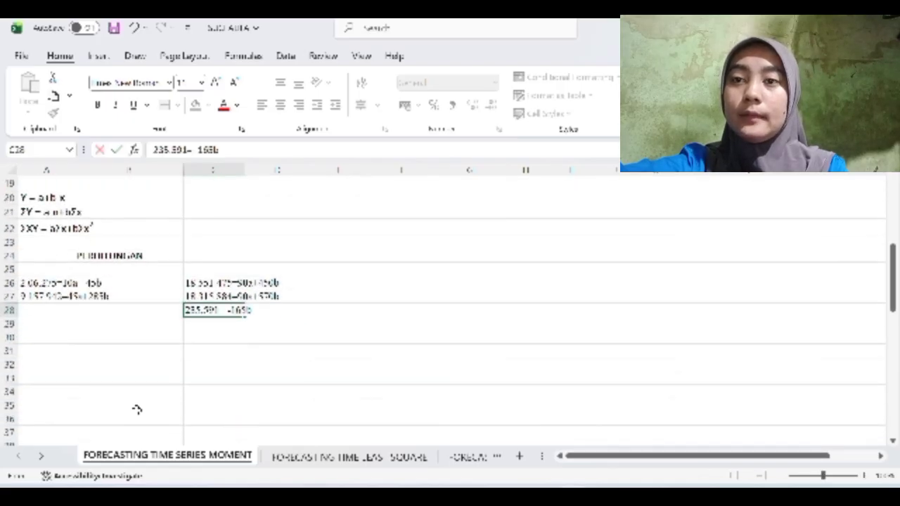
left_click(66, 352)
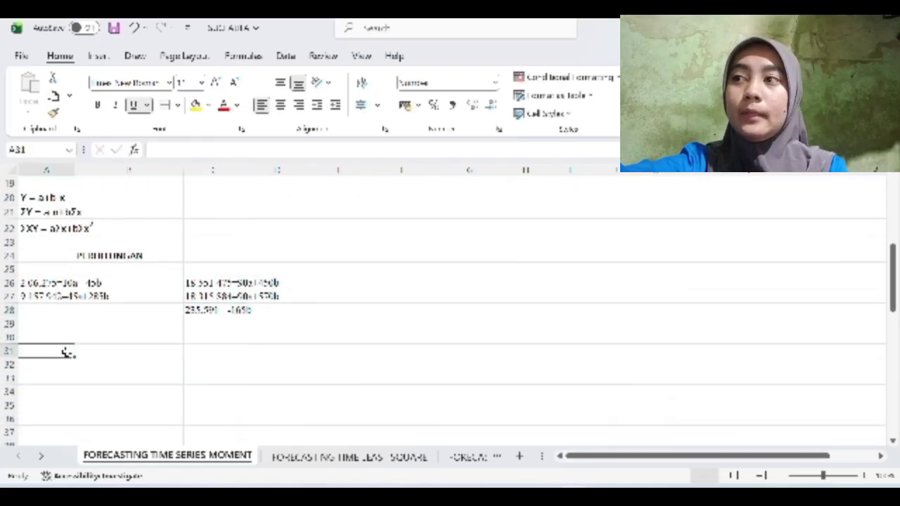
double_click(63, 352)
type("23")
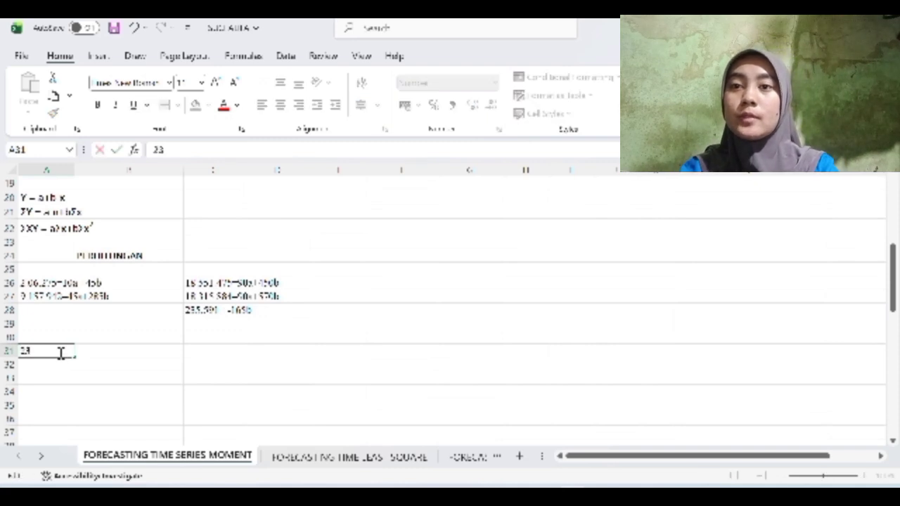
type("5.")
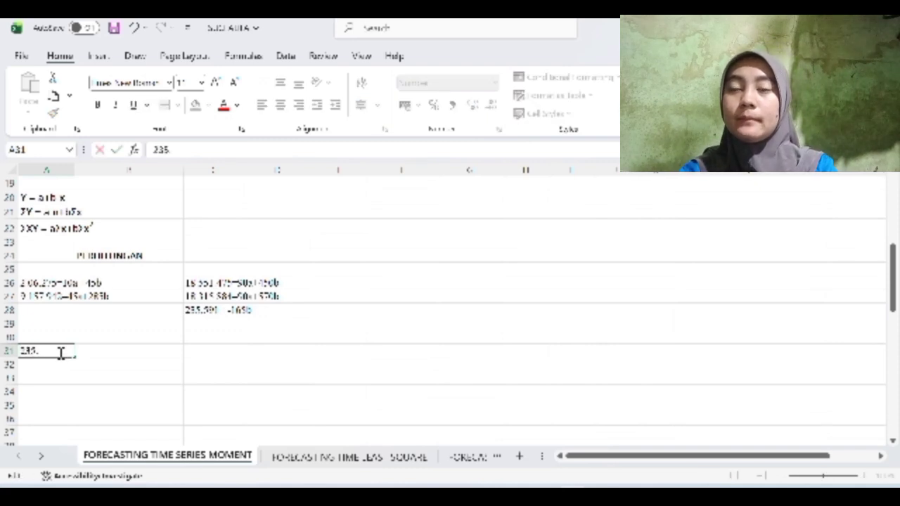
type("39")
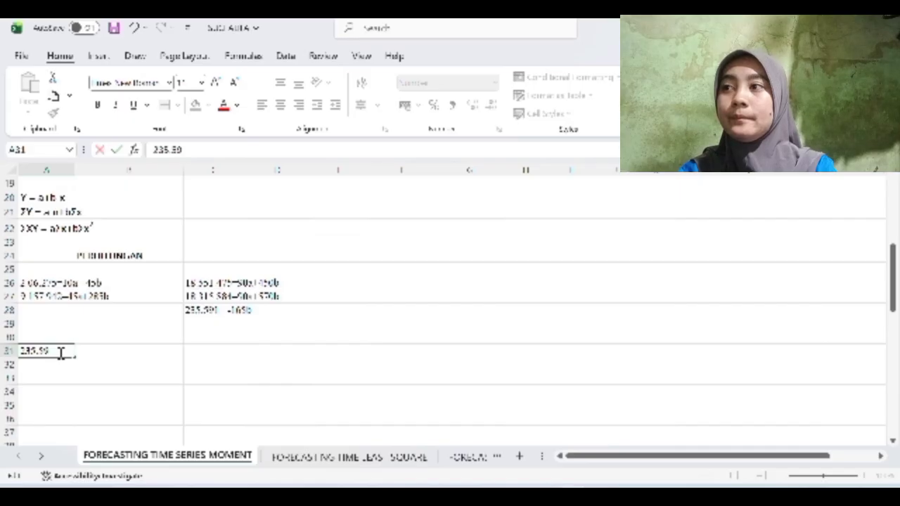
type("1")
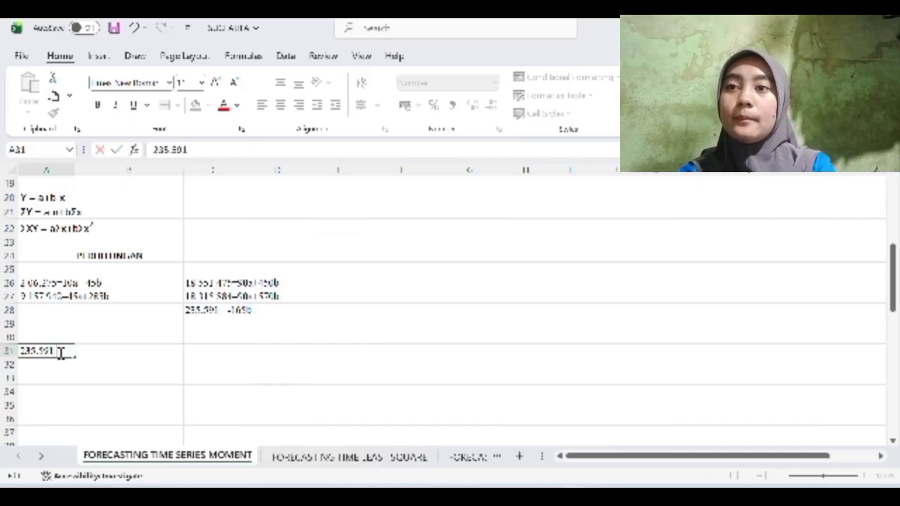
type(" -")
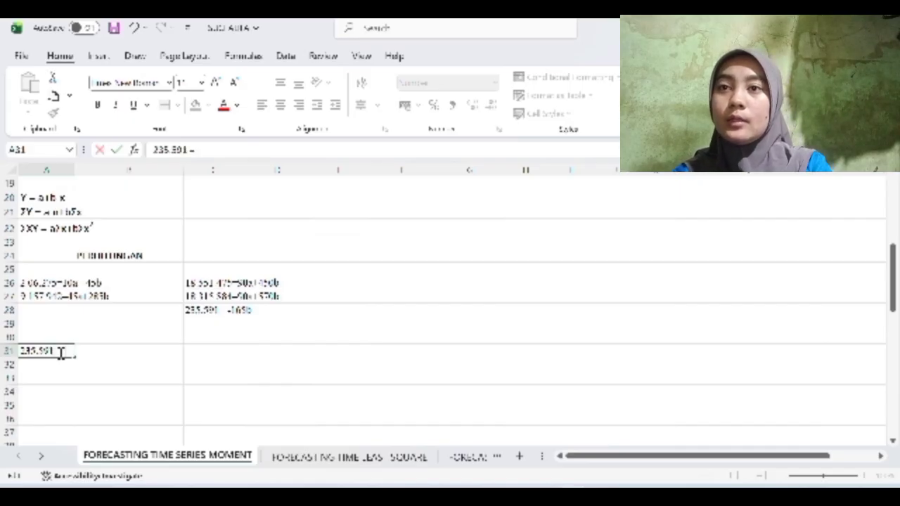
type(" 16")
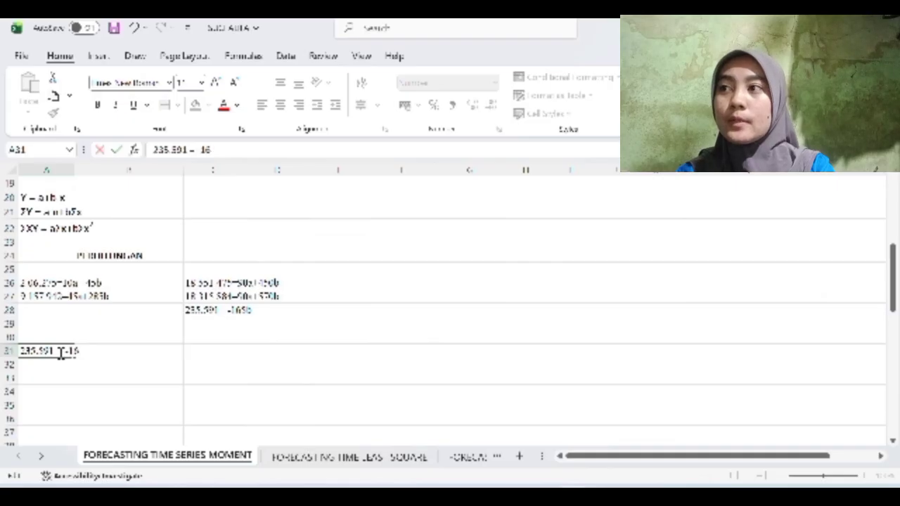
type("5b")
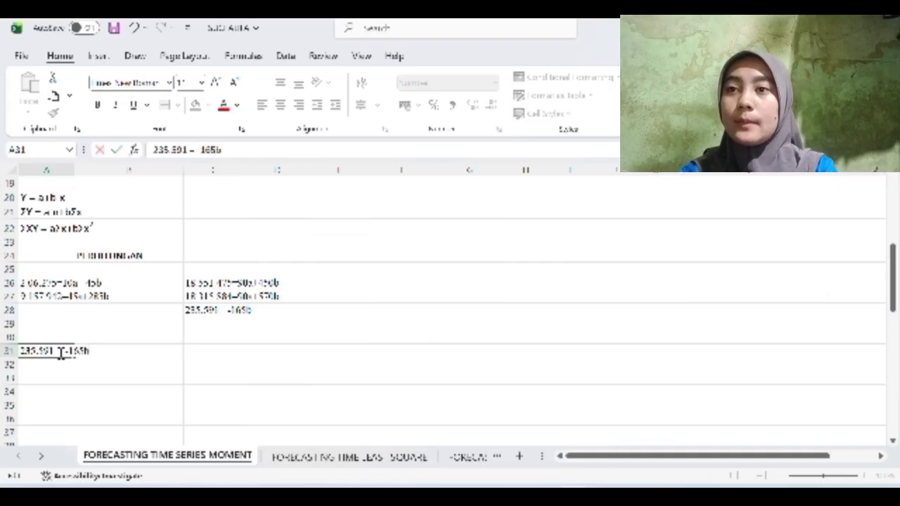
key("Return")
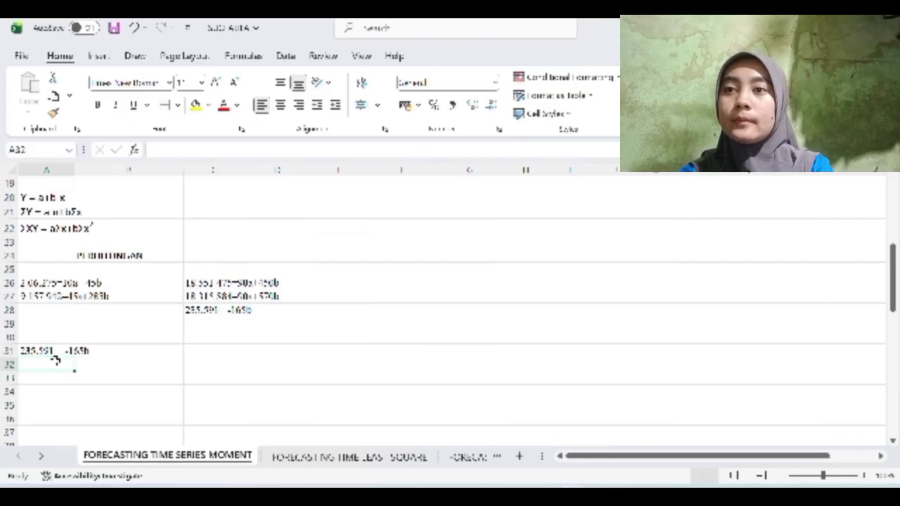
Lay out the division for b as a fraction: underlined 235.591=b in cell A32 with the divisor 165 in A33.
type("235.591")
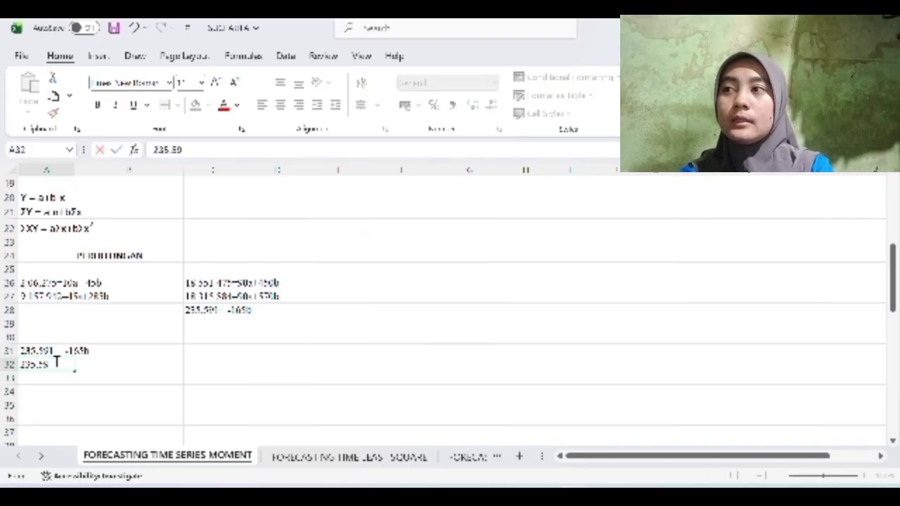
type("-b")
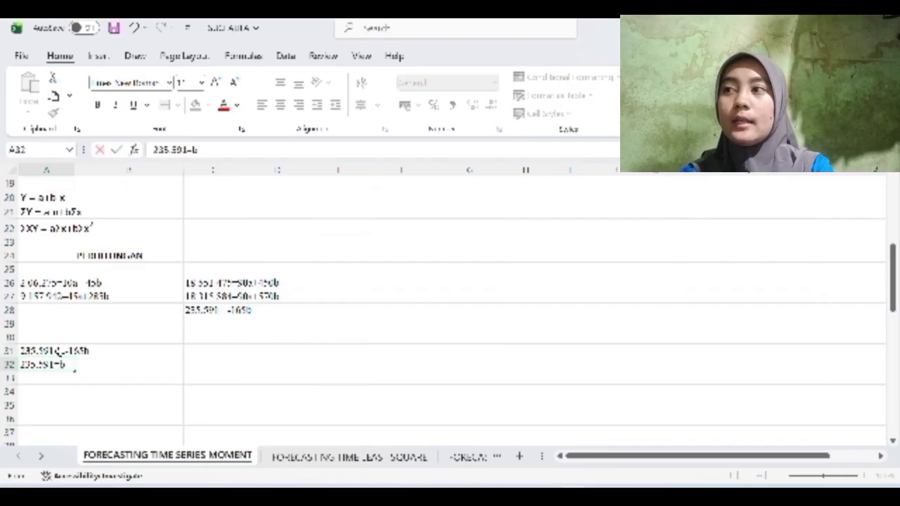
left_click(132, 105)
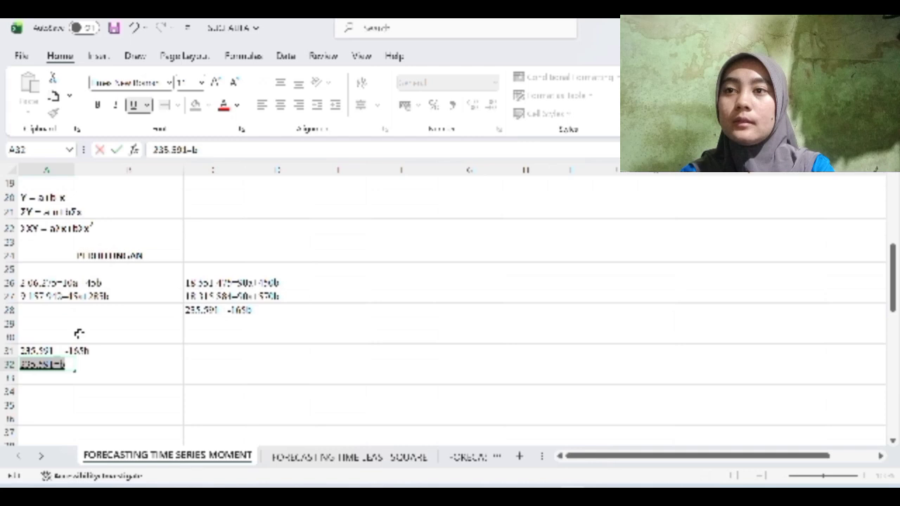
left_click(55, 373)
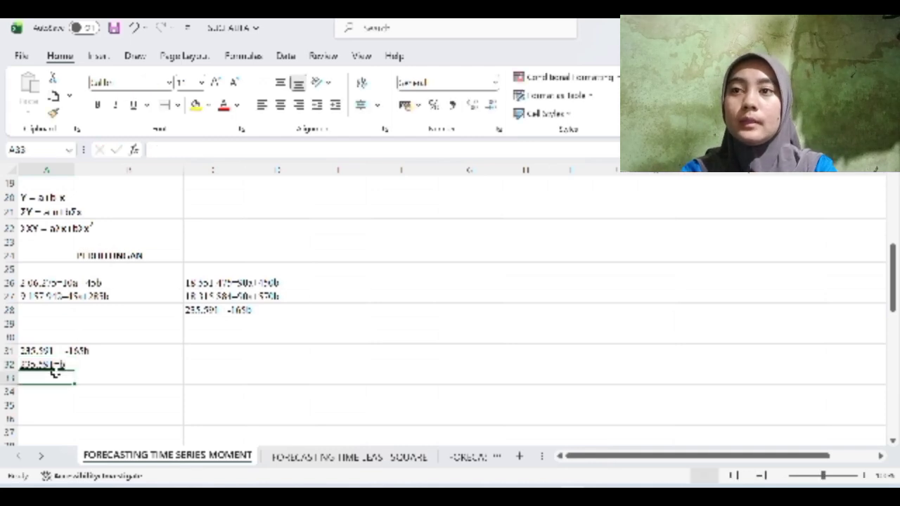
type("165")
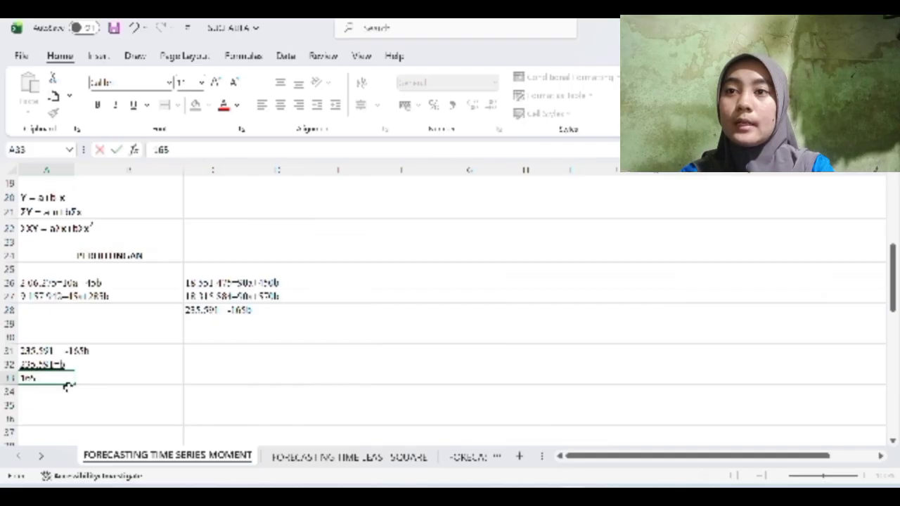
Enter the resulting value of b, 1.428, in cell A35 below the fraction.
left_click(67, 405)
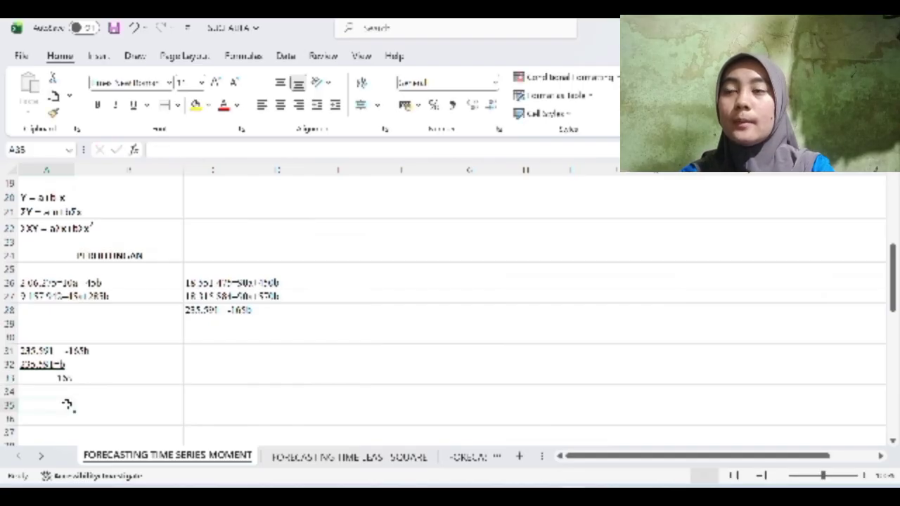
type("1")
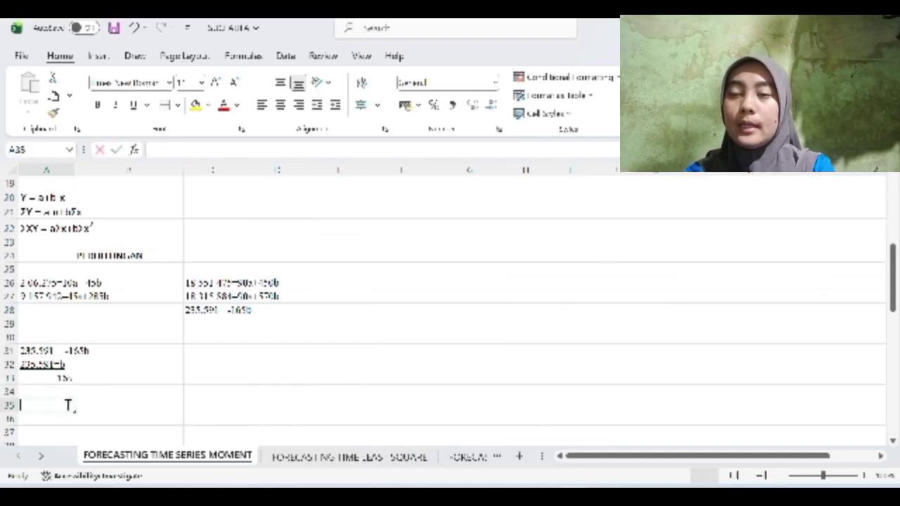
scroll(67, 405, "down", 1)
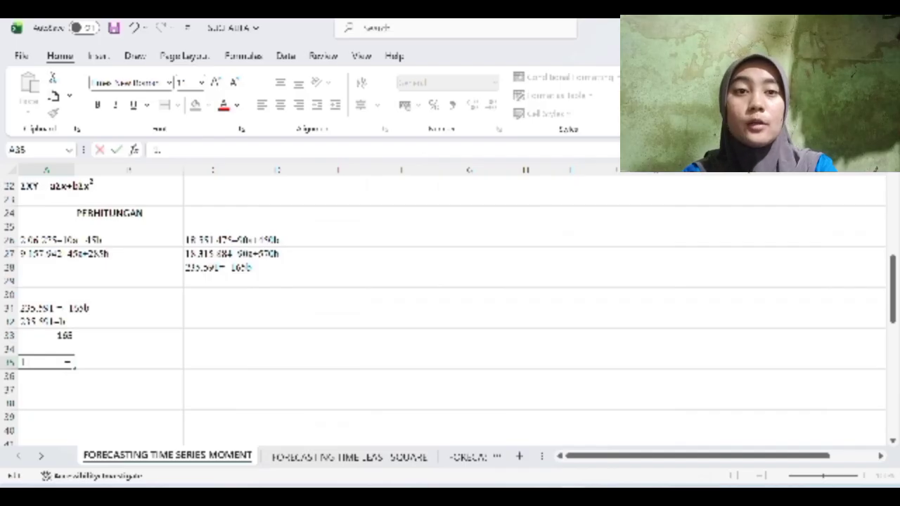
type(".428")
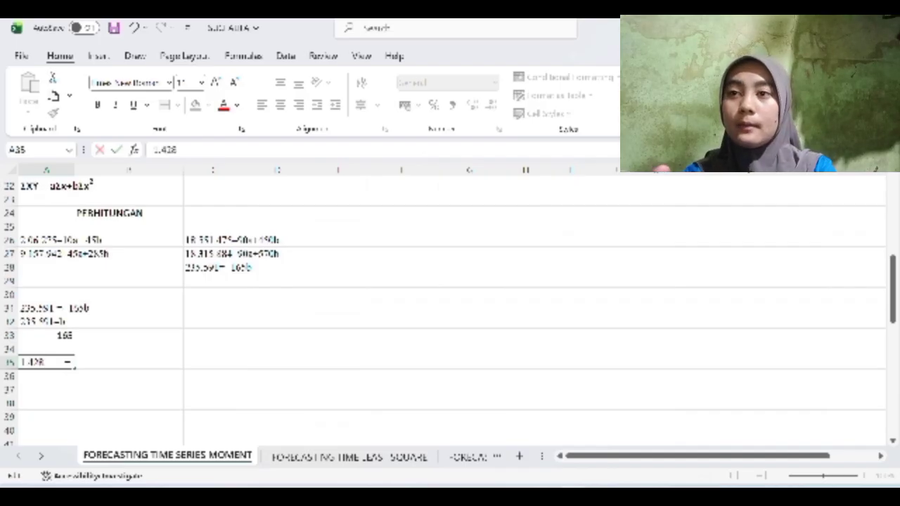
Write the first equation with b substituted, 2.061.275=10a+45(1.428), as text in cell A37.
left_click(65, 389)
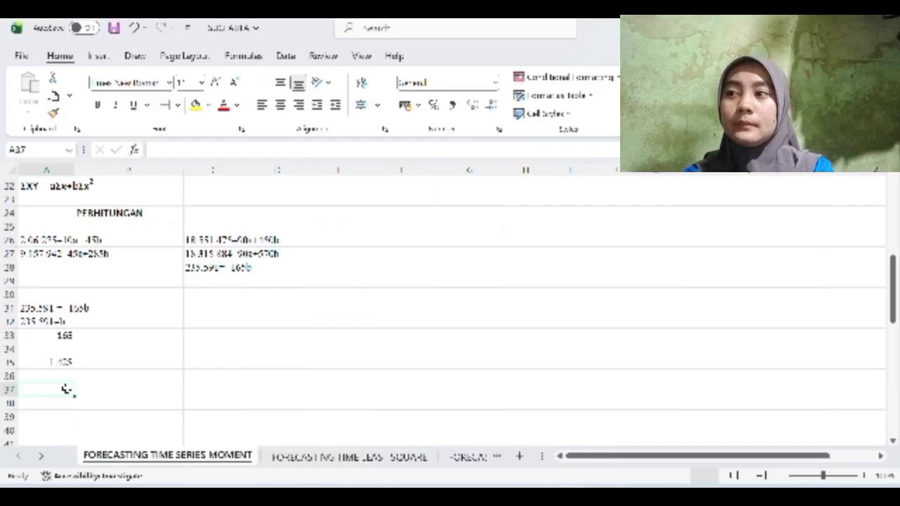
type("2.0")
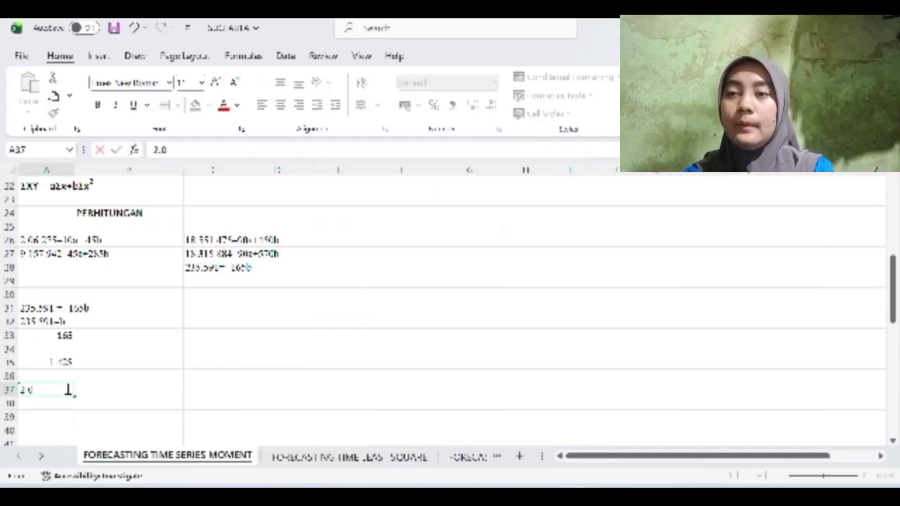
type("61.2")
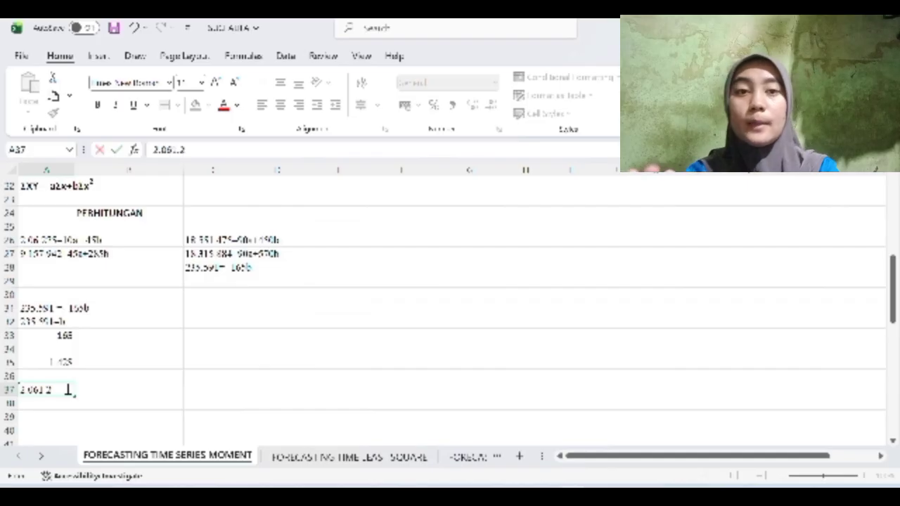
type("7")
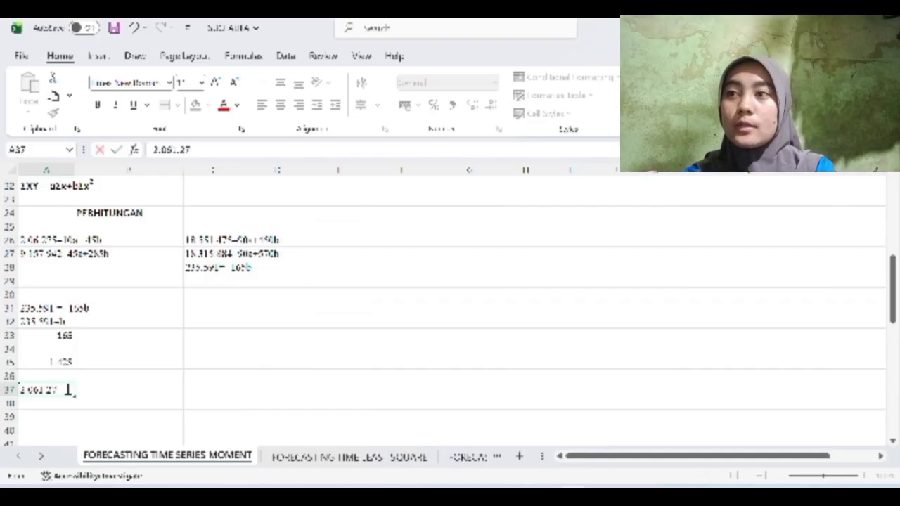
type("3=10")
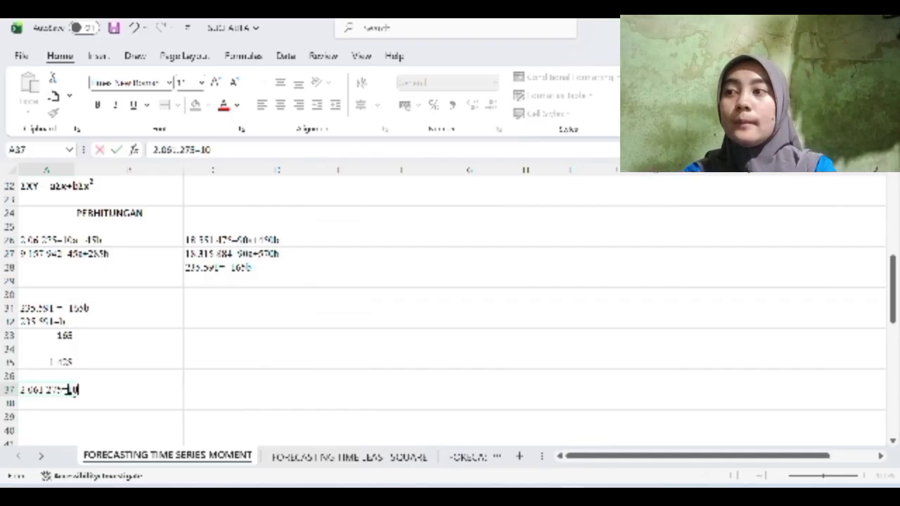
type("a+45")
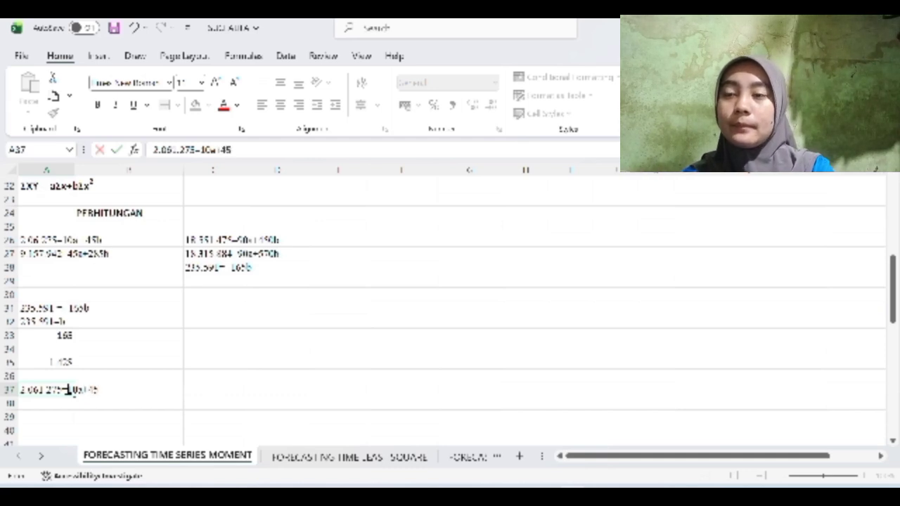
type("b")
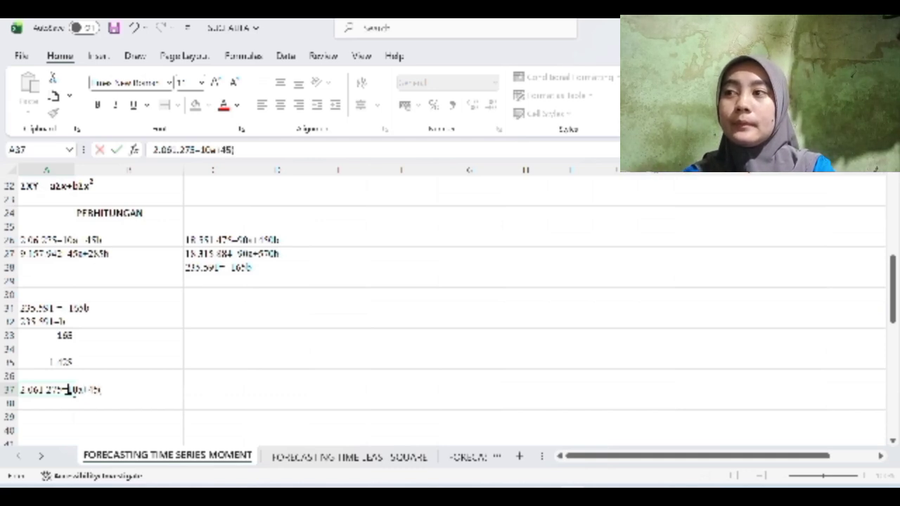
type("1.")
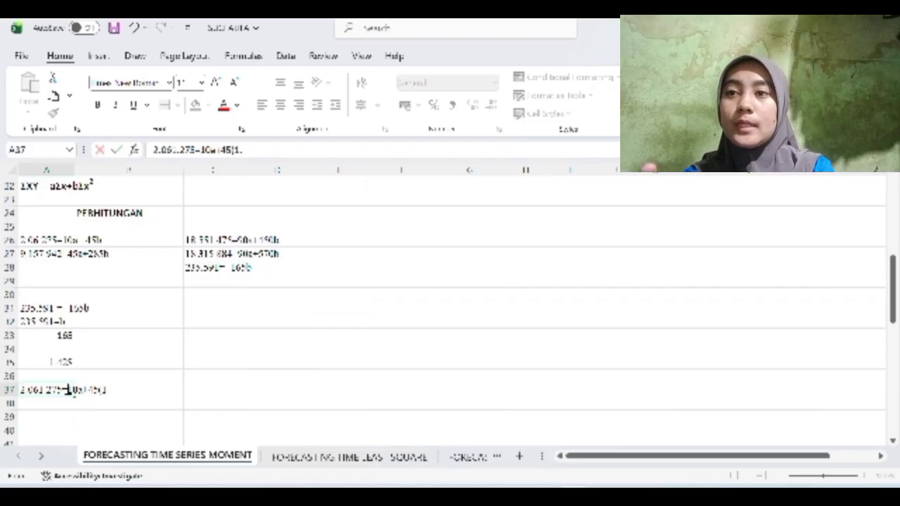
type("4")
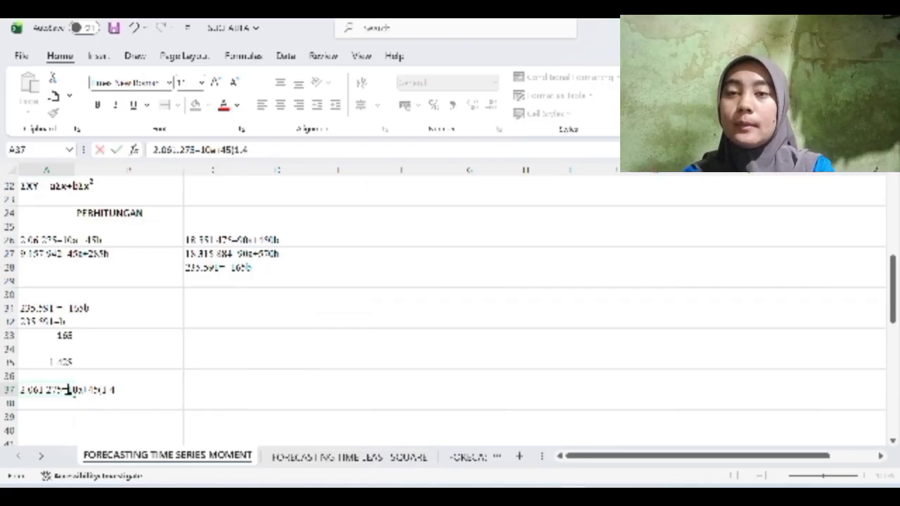
type("28)")
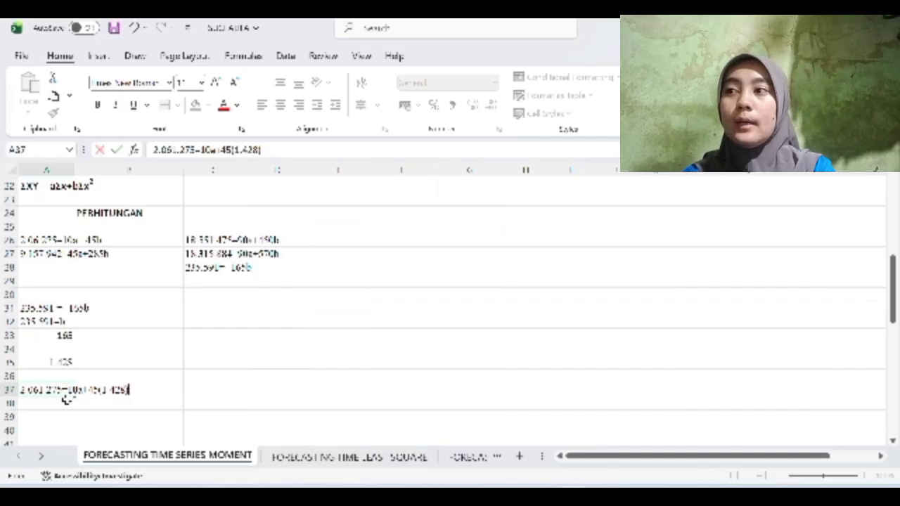
key("Return")
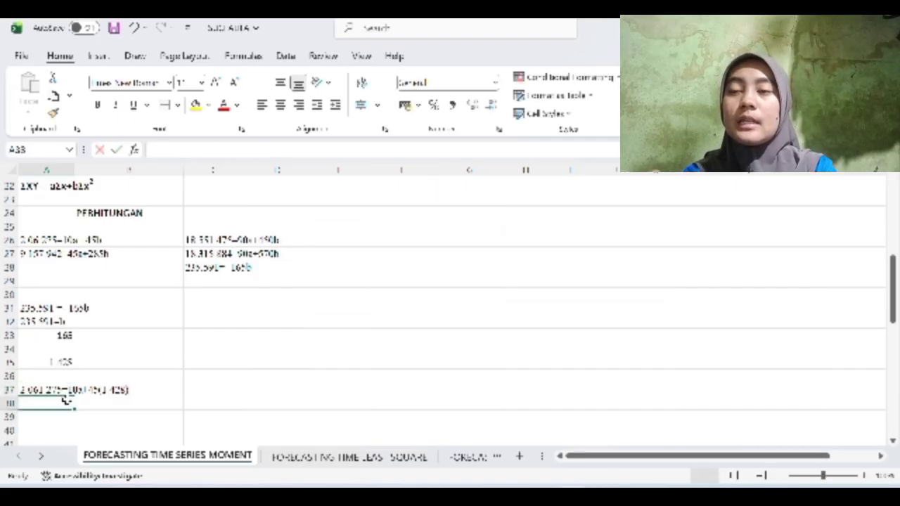
Write the equation with the product multiplied out, 2.061.275=10a+64.260, as text in cell A38.
type("2.061.27")
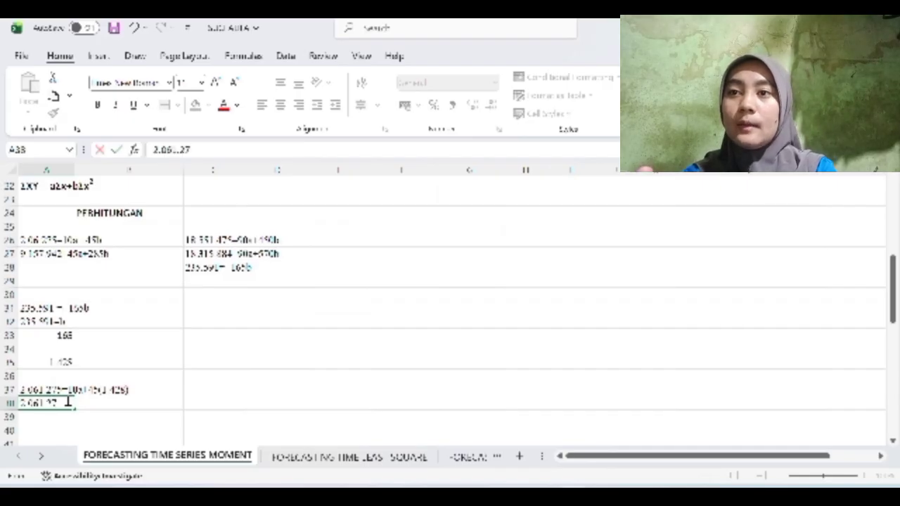
type("3")
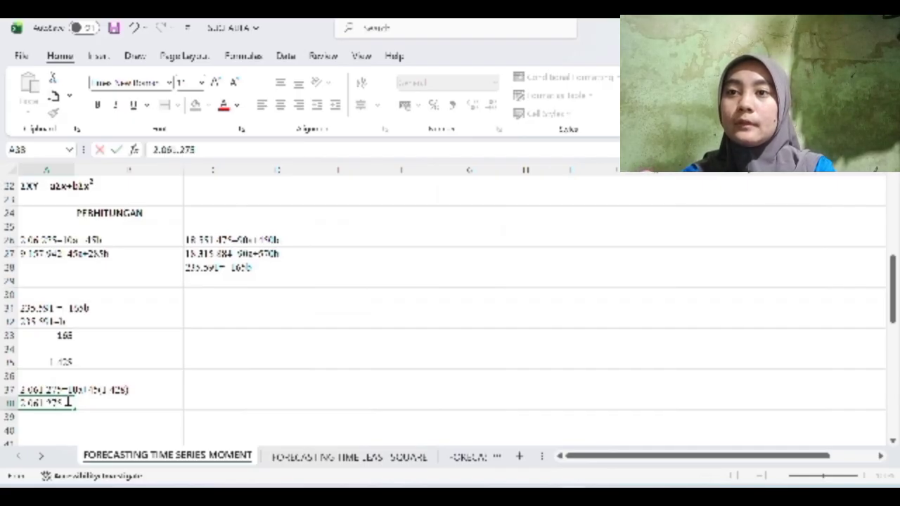
type("-10")
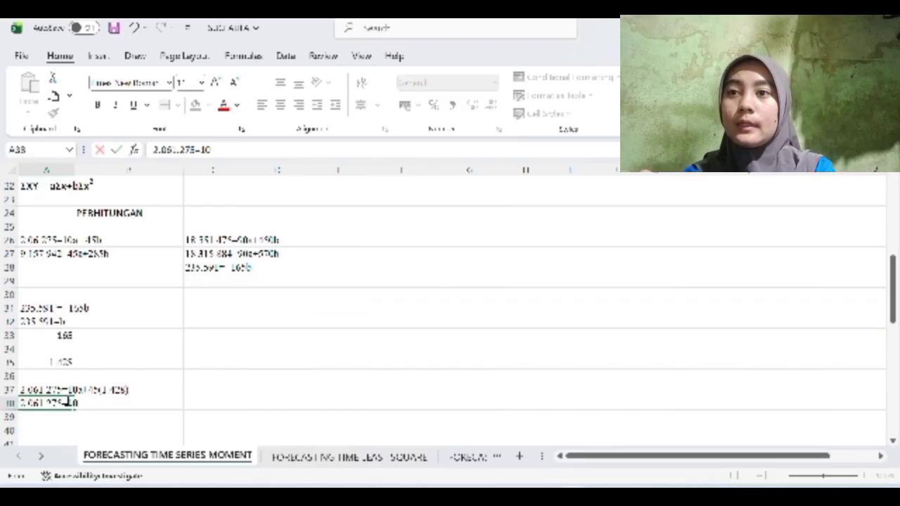
type("a")
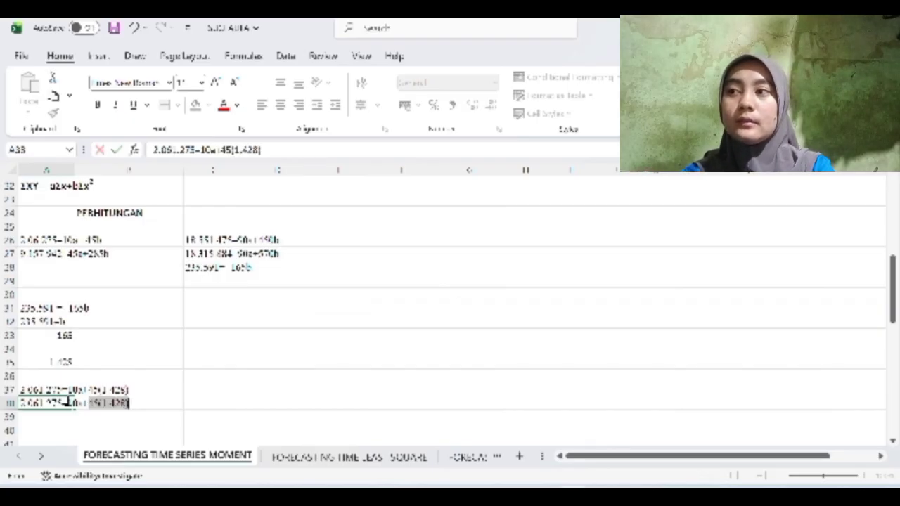
type("+64.360")
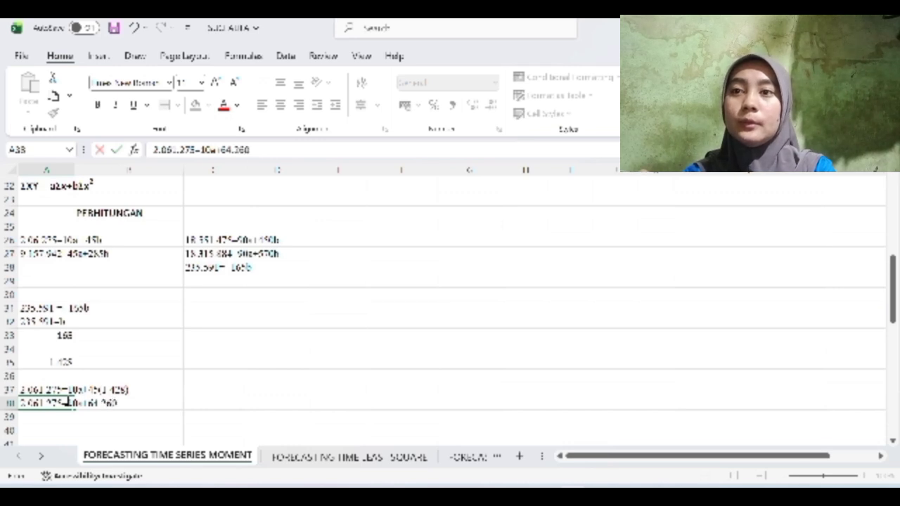
Isolate the a term by writing 10a=2.061.275-64.260 as text in cell A40.
scroll(68, 403, "down", 1)
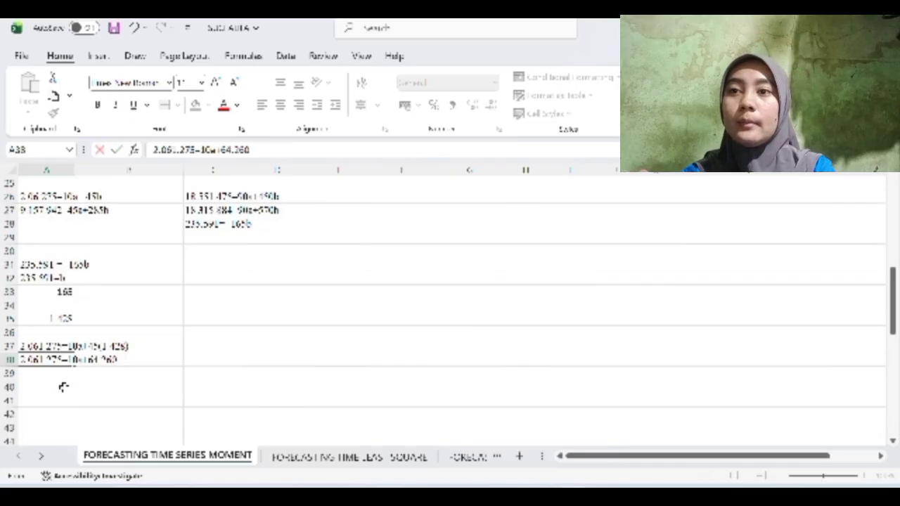
left_click(66, 388)
type("10")
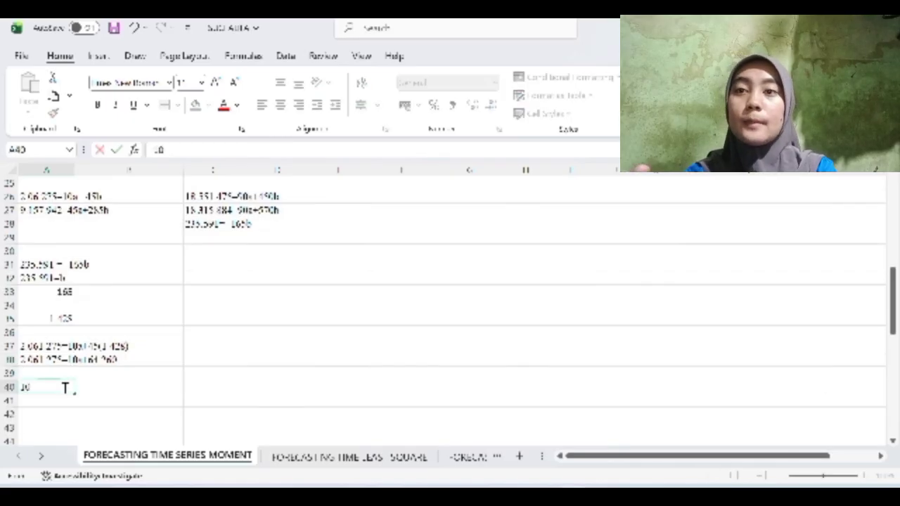
type("a=2")
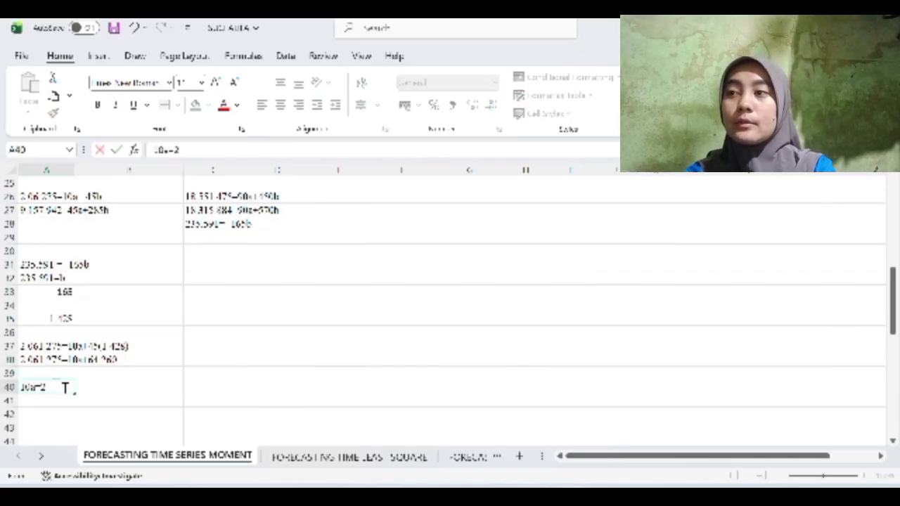
type(".0")
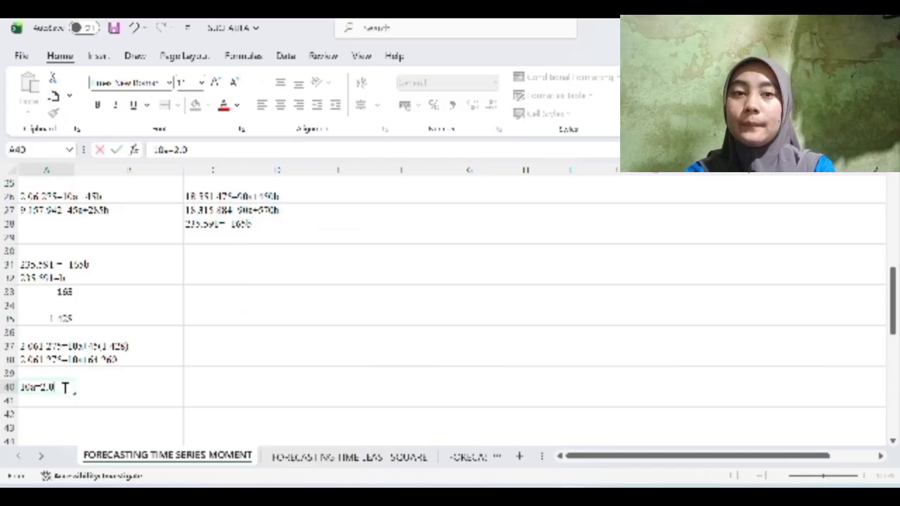
type("61.27")
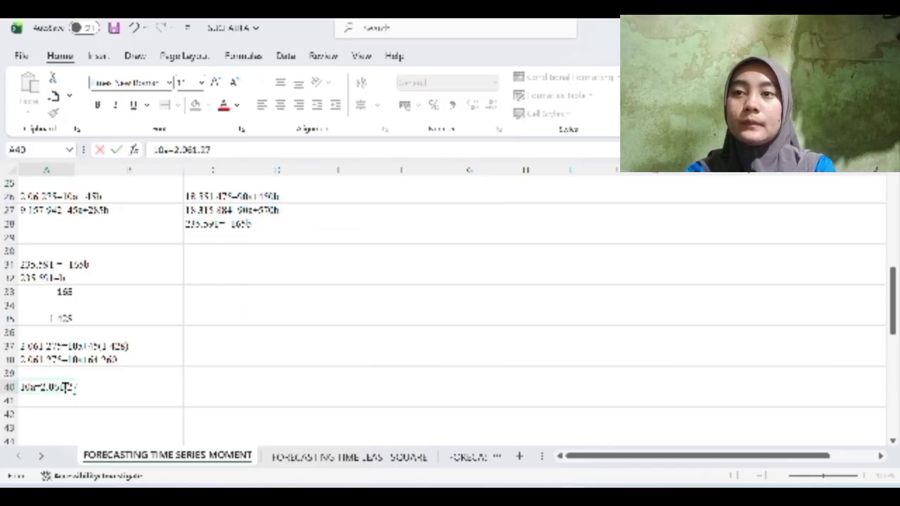
type("5")
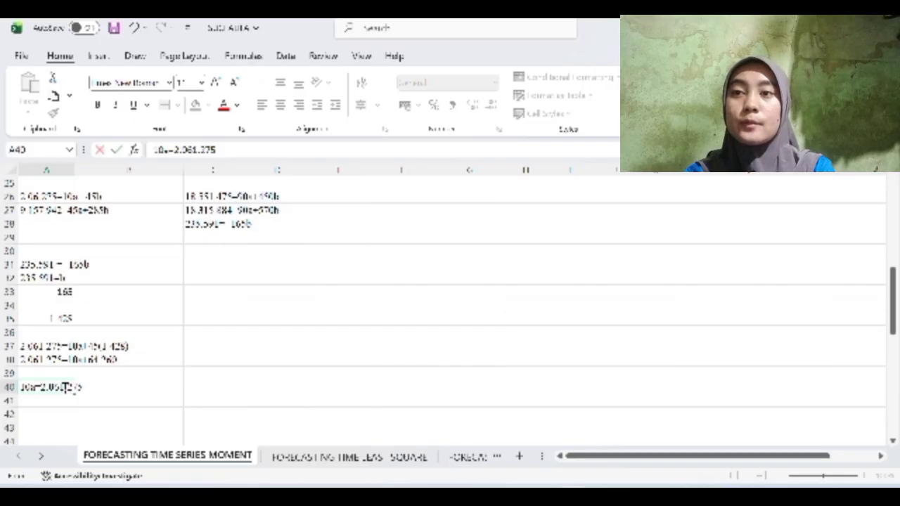
type(" 64")
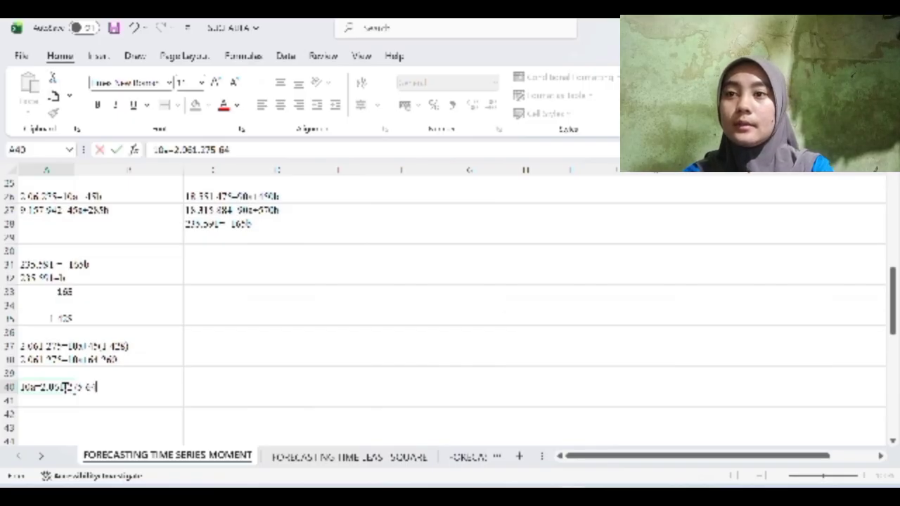
type(".260")
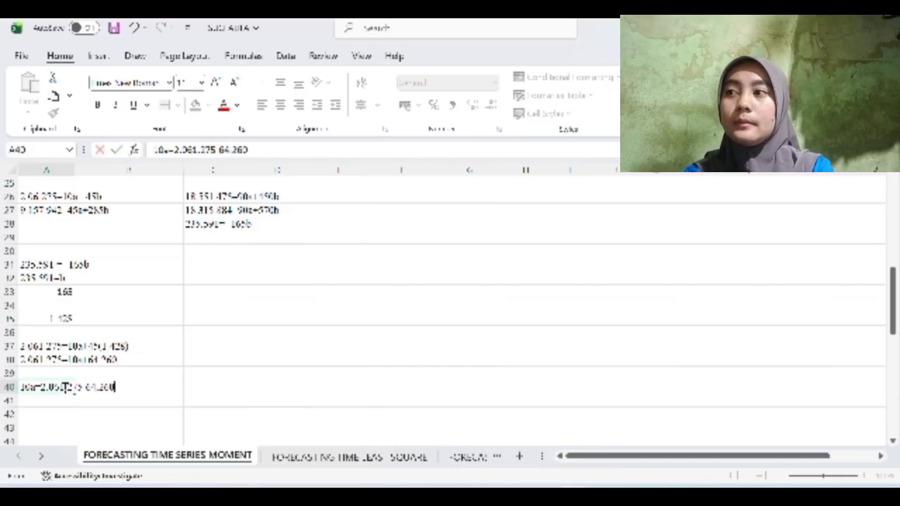
Write the subtraction result as the text 10=1.997.015 in cell A41.
left_click(73, 398)
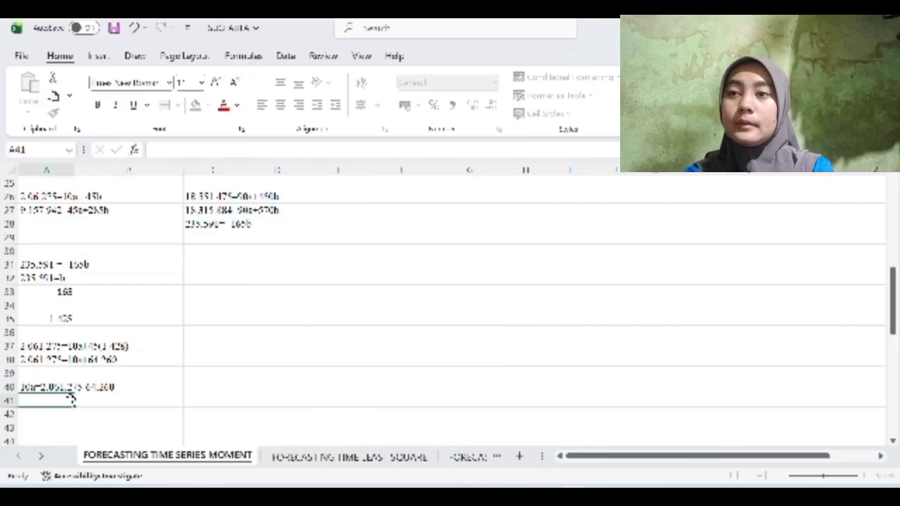
type("10-")
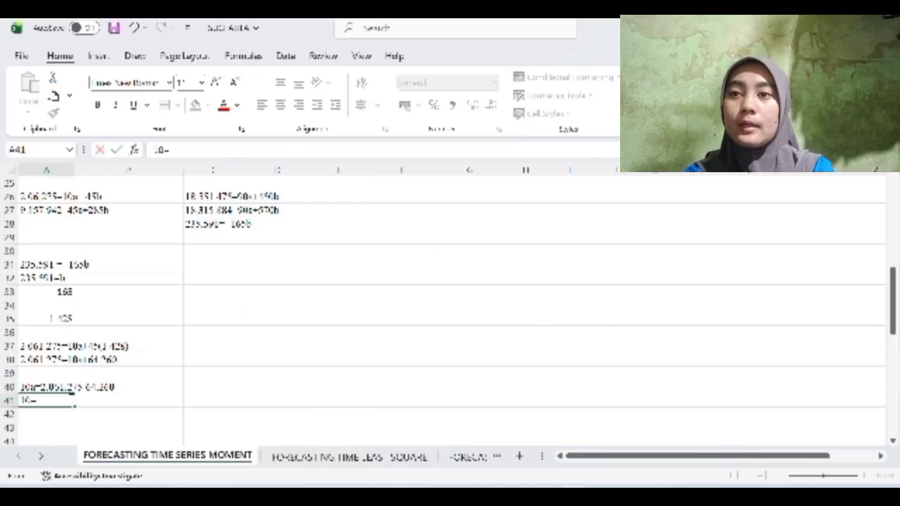
type("1.9")
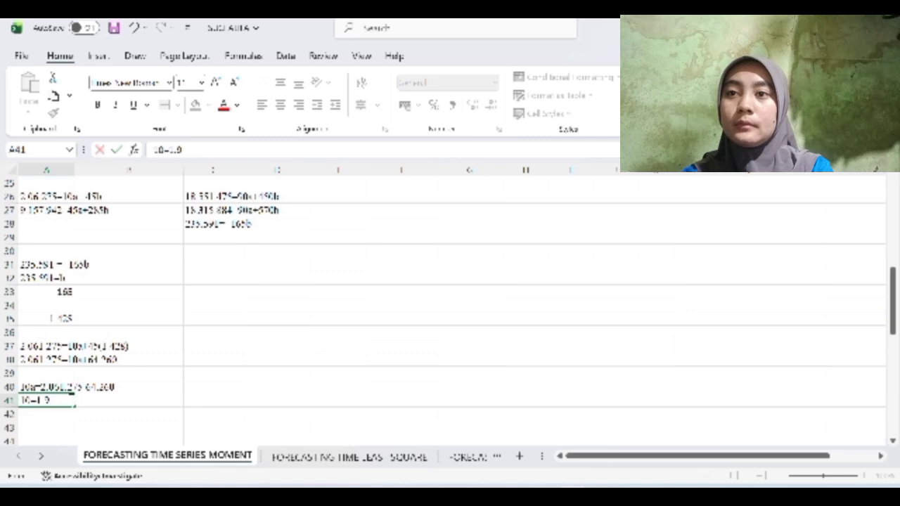
type("0")
type("7.015")
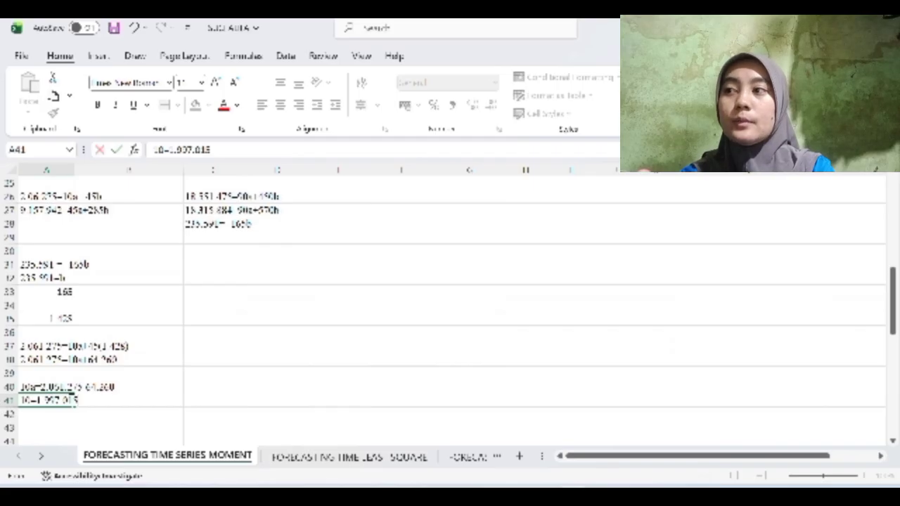
Write a=1.997.015 as text in cell A42 with the divisor 10 beneath it in A43.
left_click(64, 416)
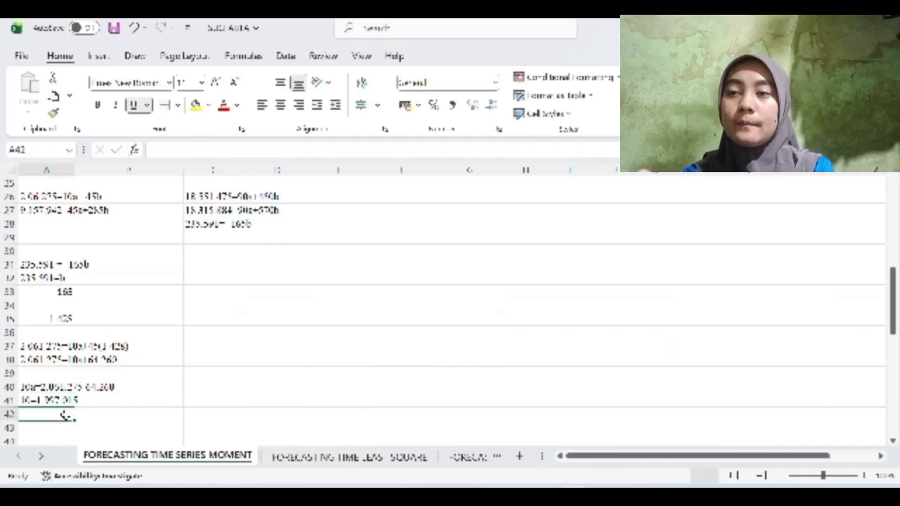
type("a=1.99")
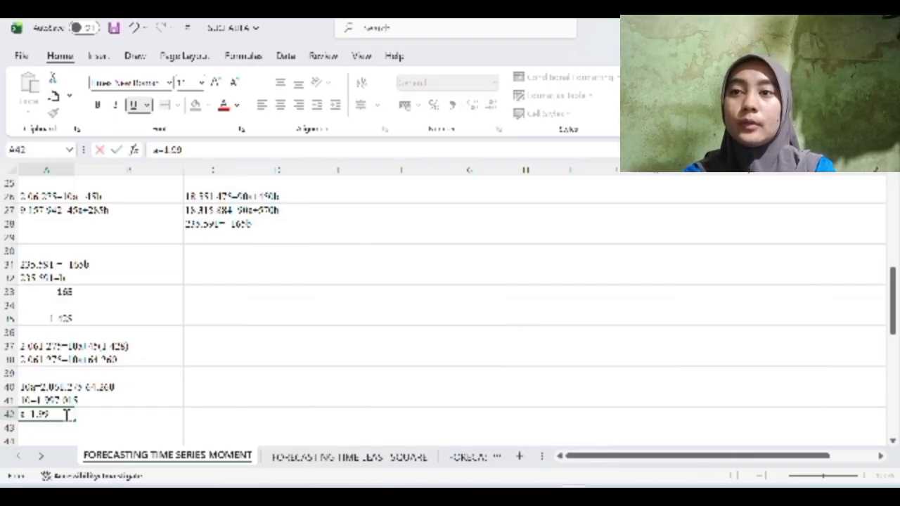
type("7.015")
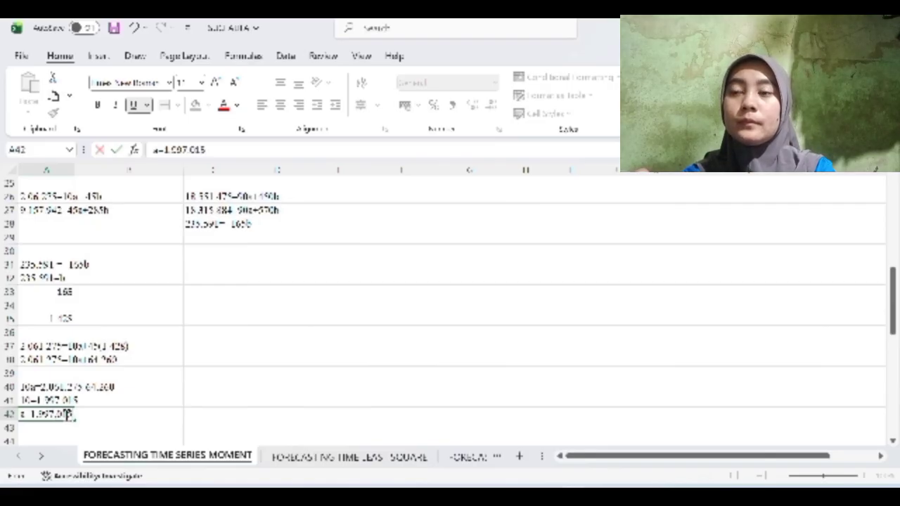
left_click(51, 431)
type("10")
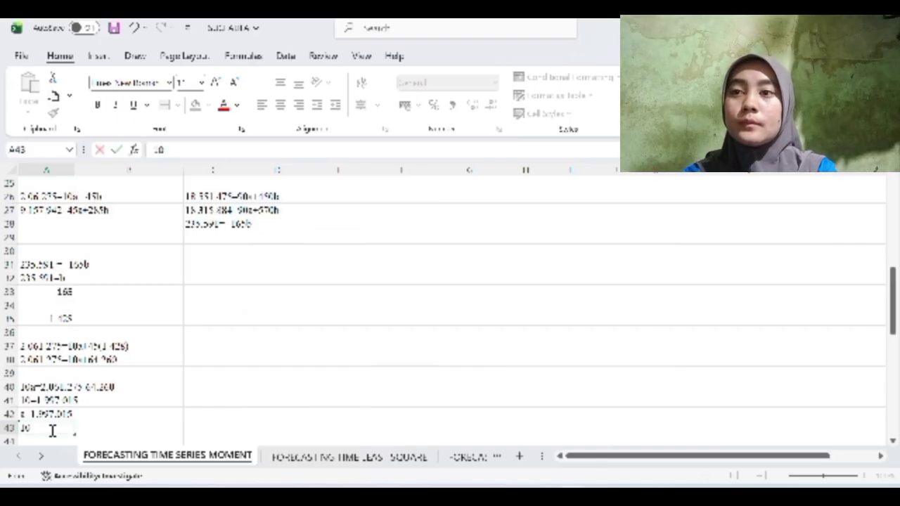
scroll(52, 431, "down", 1)
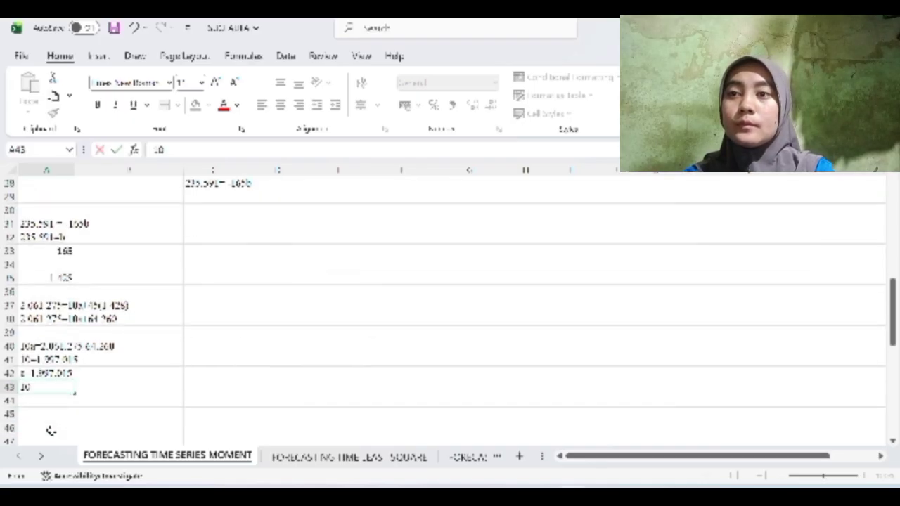
Enter the quotient for a, 199.701,5, in cell A44.
left_click(48, 404)
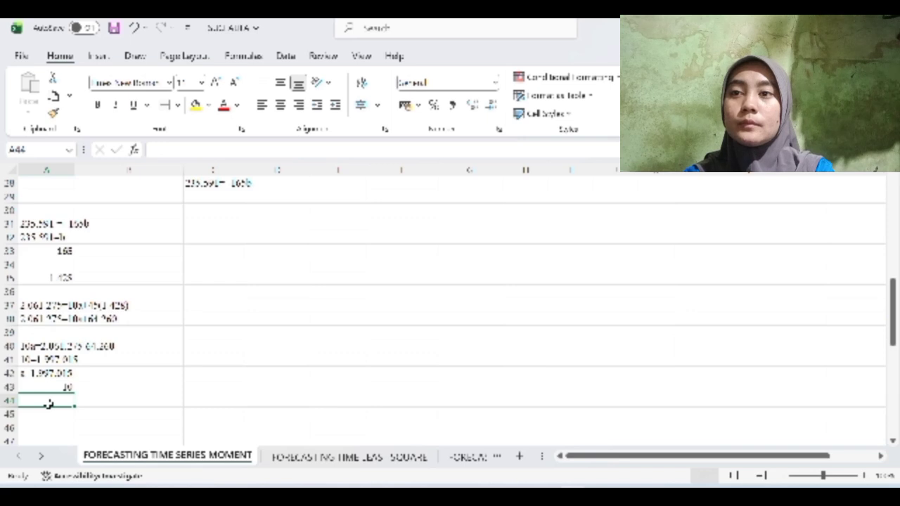
type("199.78")
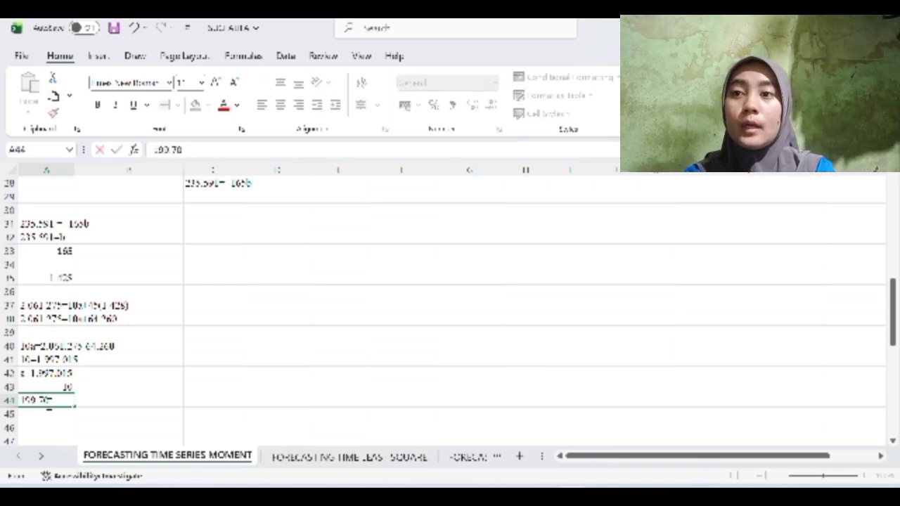
type("1,5")
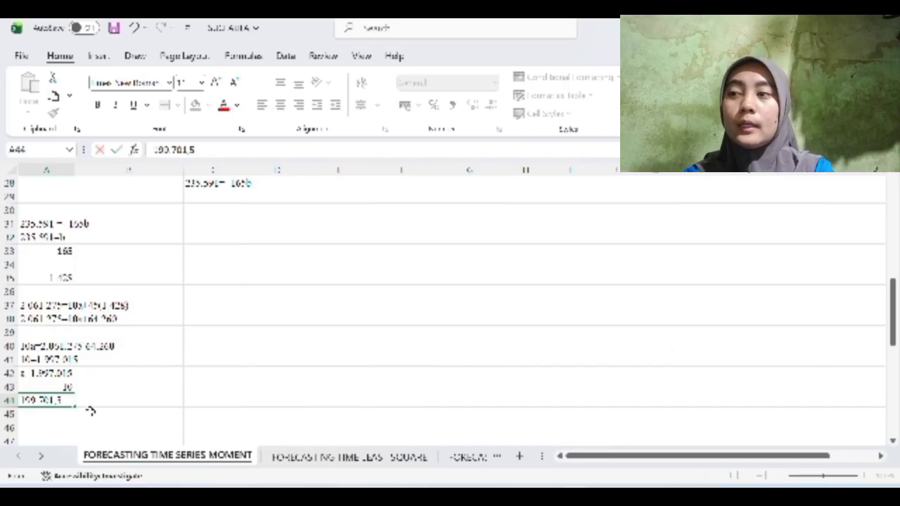
Write the trend equation y=a+bx as text in cell A46.
left_click(69, 427)
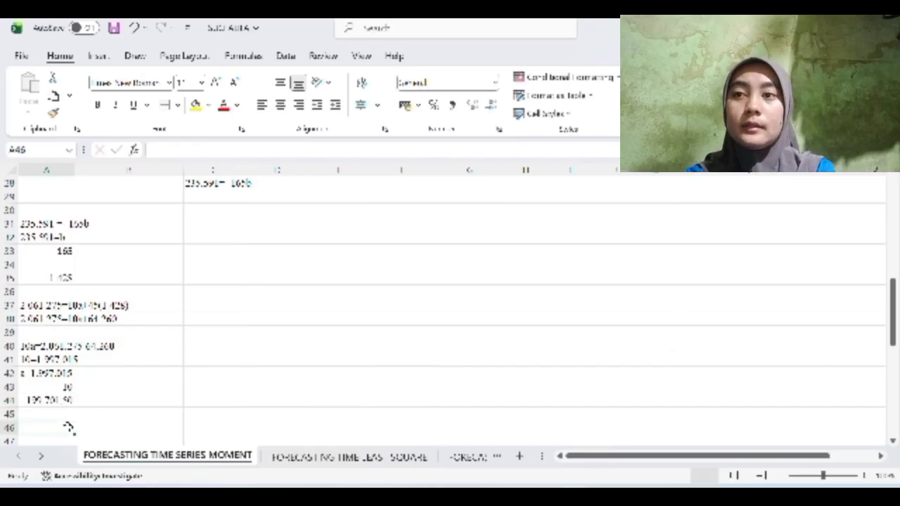
double_click(66, 428)
type("=a+bx")
scroll(58, 405, "down", 1)
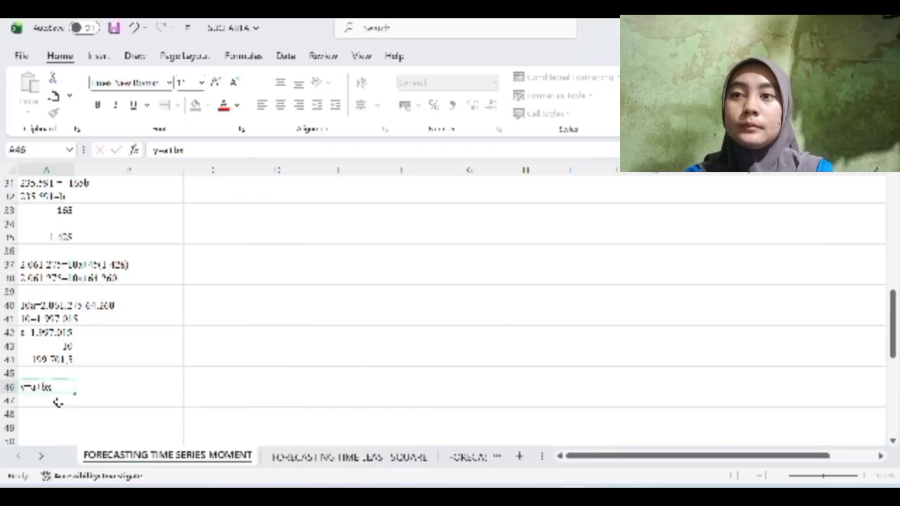
key("Return")
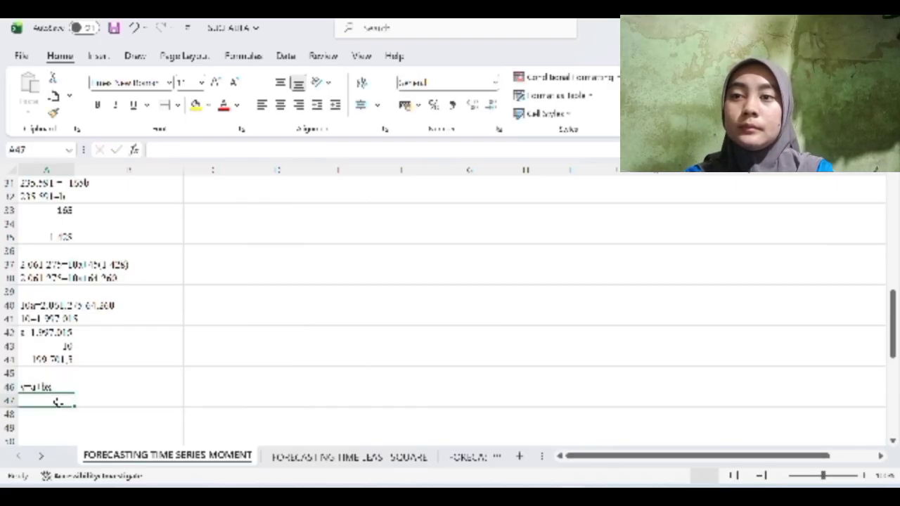
Write the equation with its values substituted, 19.997.015+1.428(10), as text in cell A47.
double_click(59, 401)
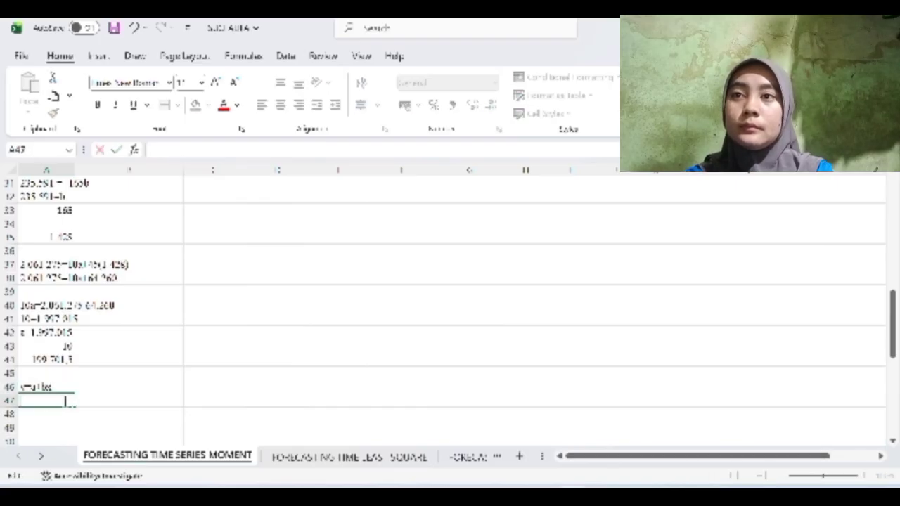
type("19")
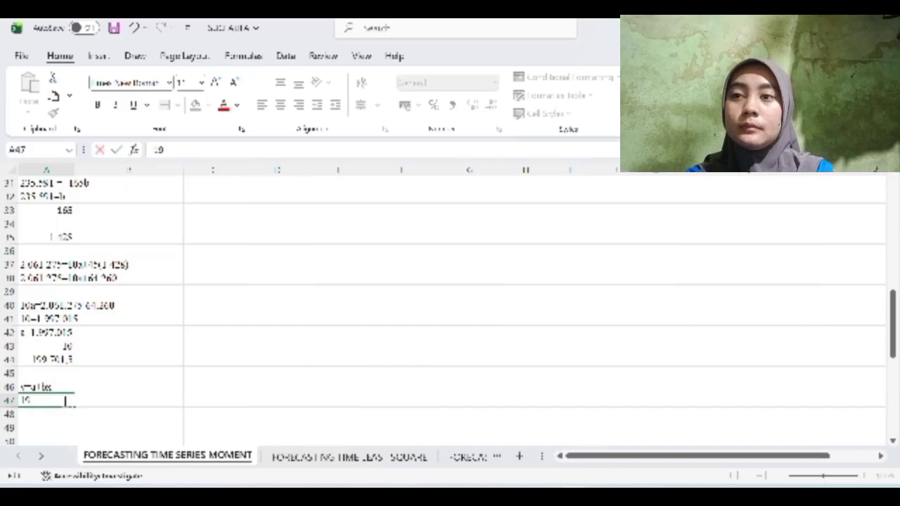
type(",907")
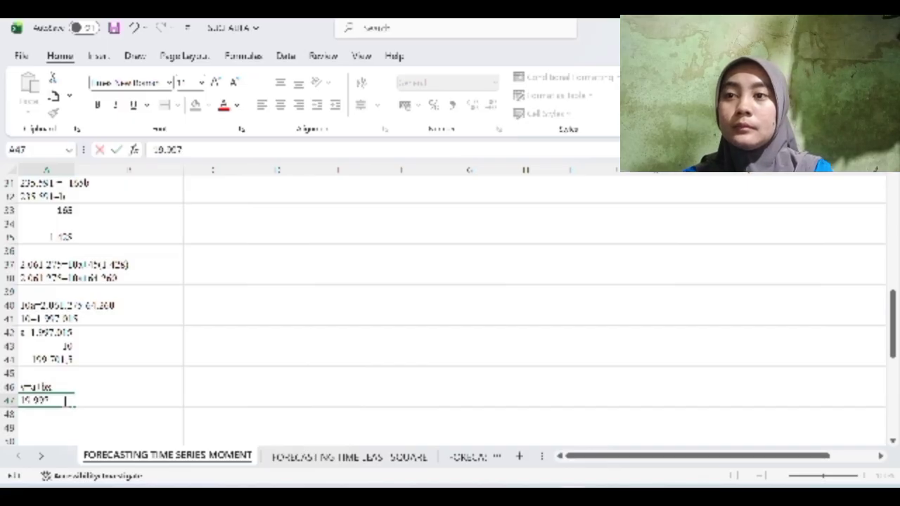
type(".015")
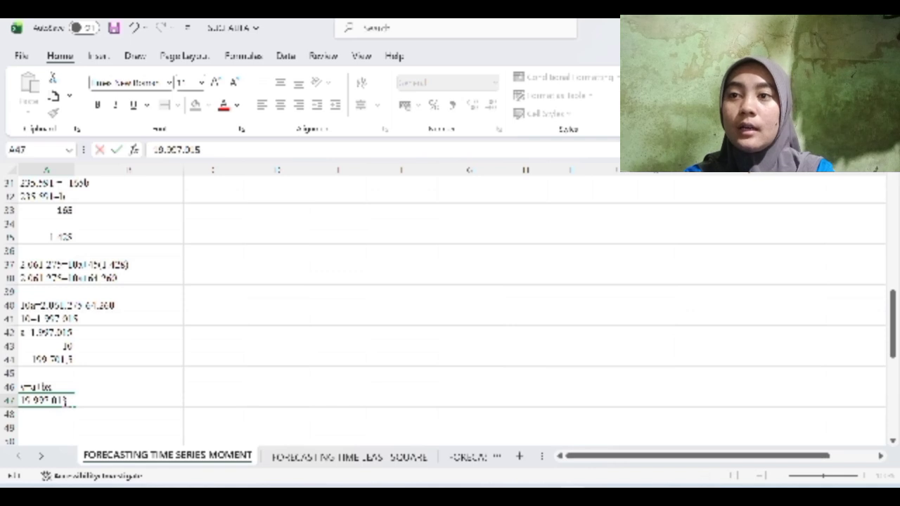
type("+1")
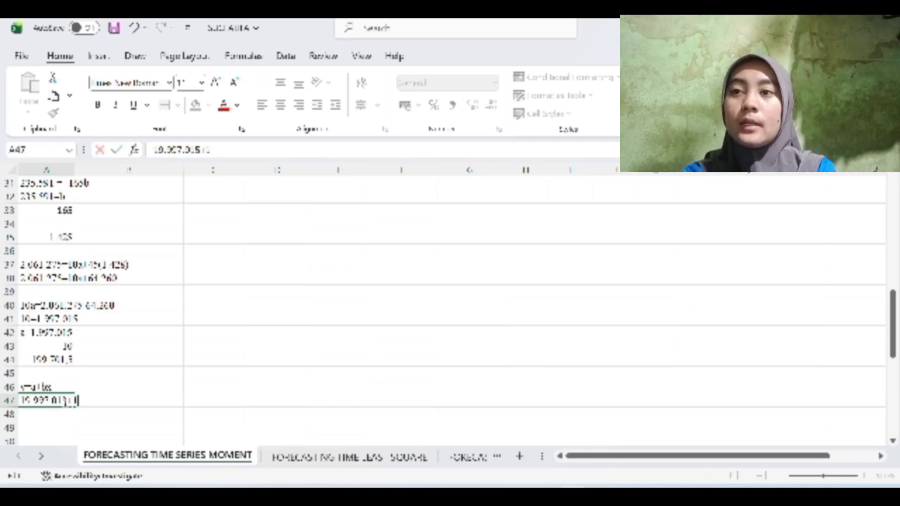
type(".")
type("4")
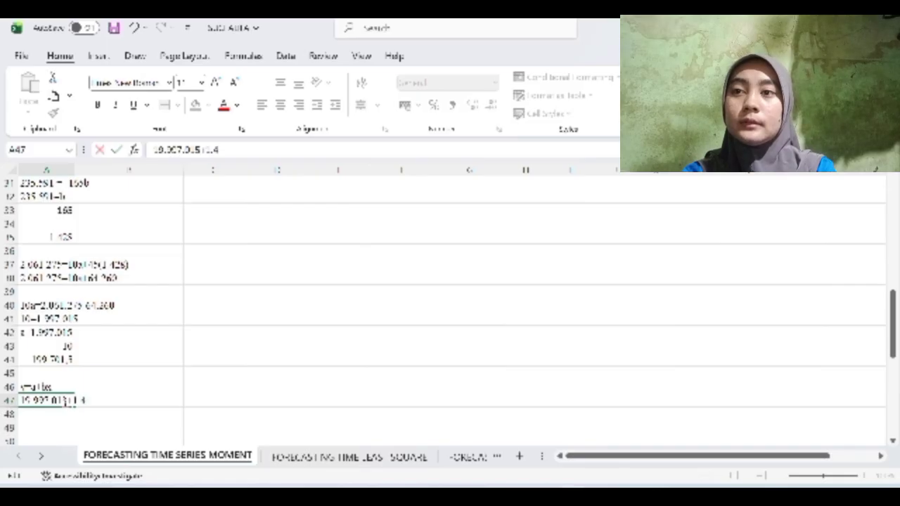
type("28(10)")
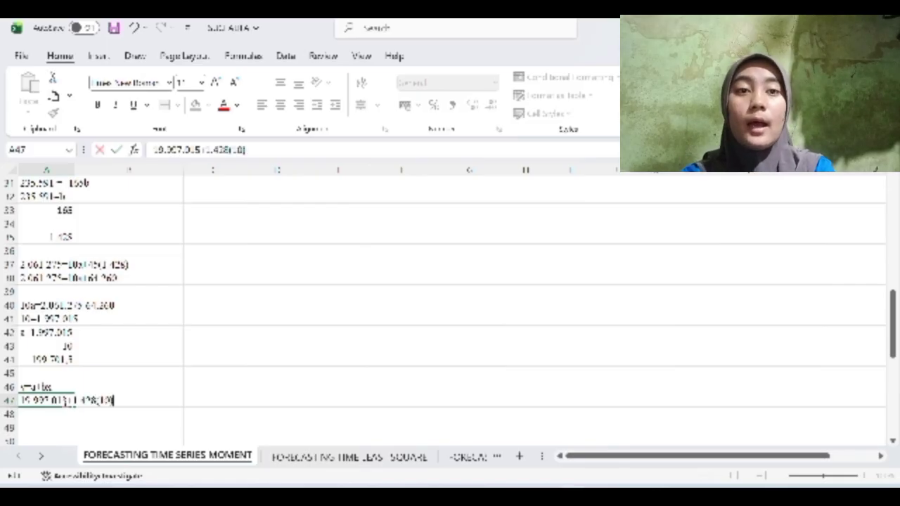
Write 1.997.015+14.280 as text in cell A48 and enter the 2025 forecast, 213.982, in A49.
left_click(62, 416)
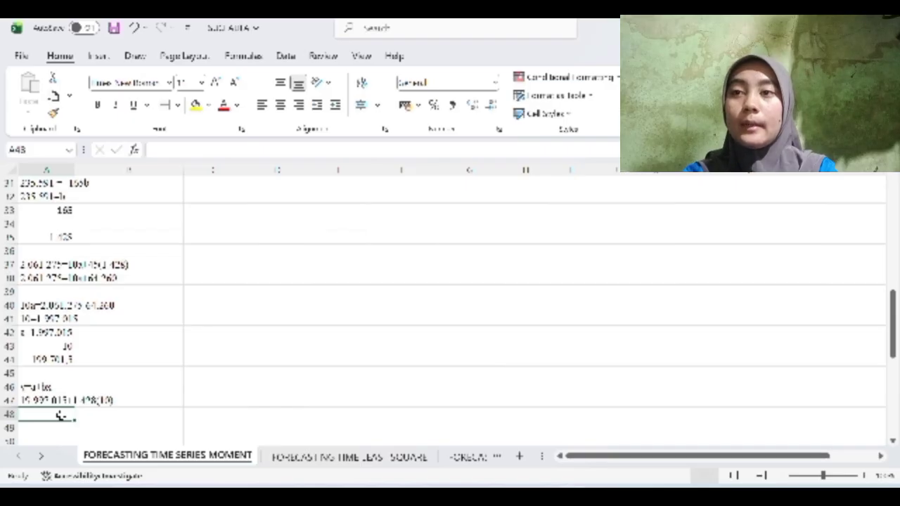
type("1.997.015")
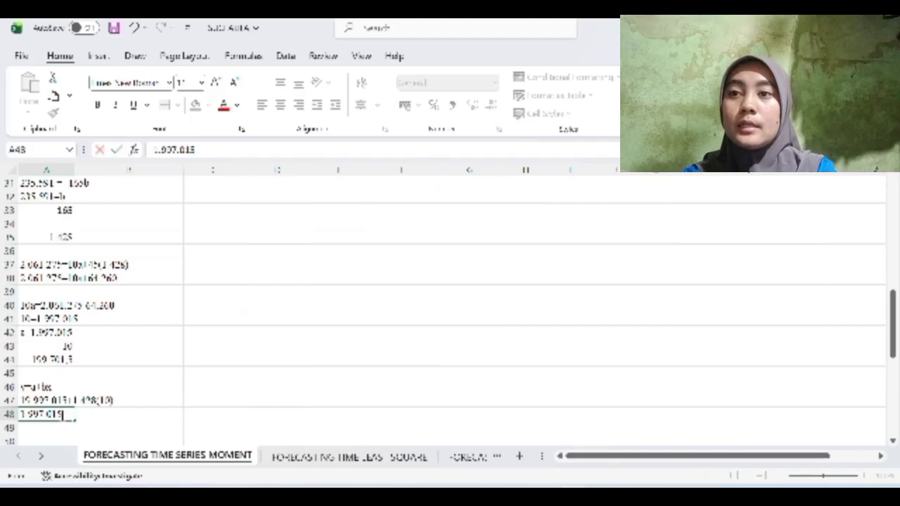
type("+")
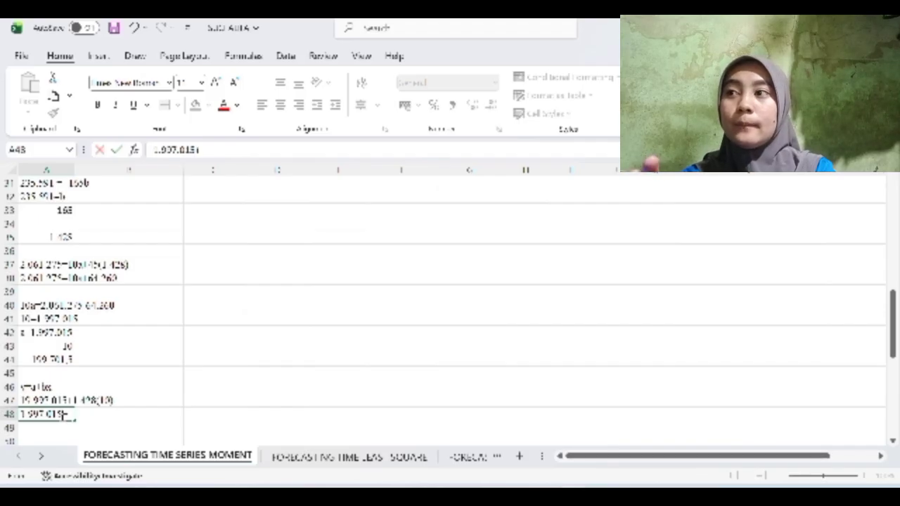
type("14.280")
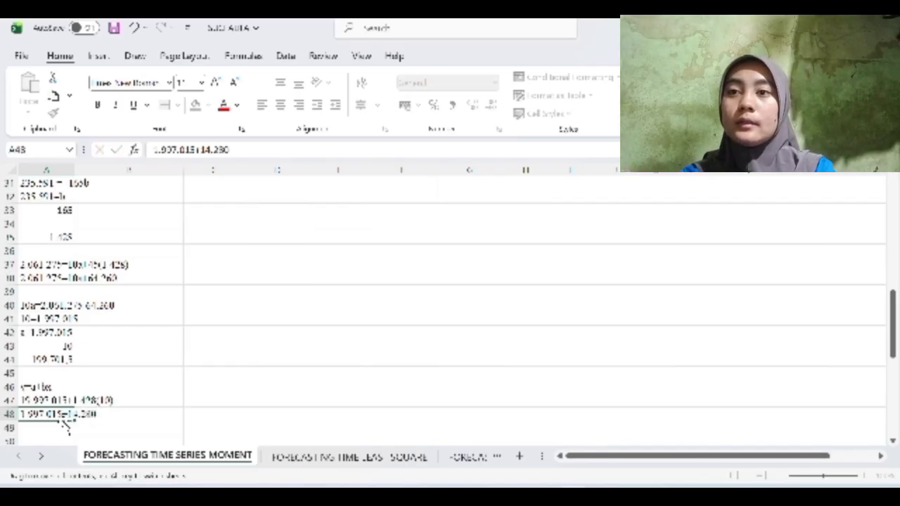
key("Return")
type("213.082")
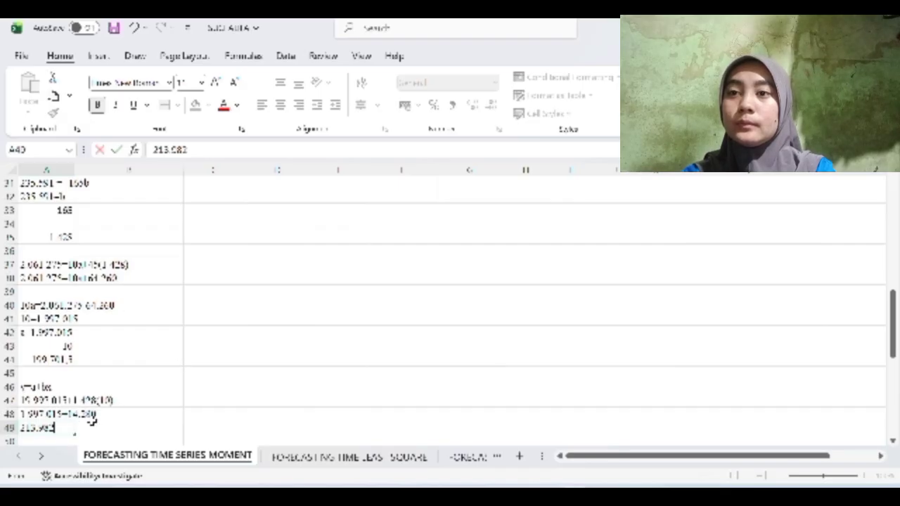
Insert the recommended line chart for the TAHUN and HASIL PENJUALAN table, H4:I15, including the 2025 forecast row.
scroll(366, 251, "up", 6)
scroll(366, 251, "up", 4)
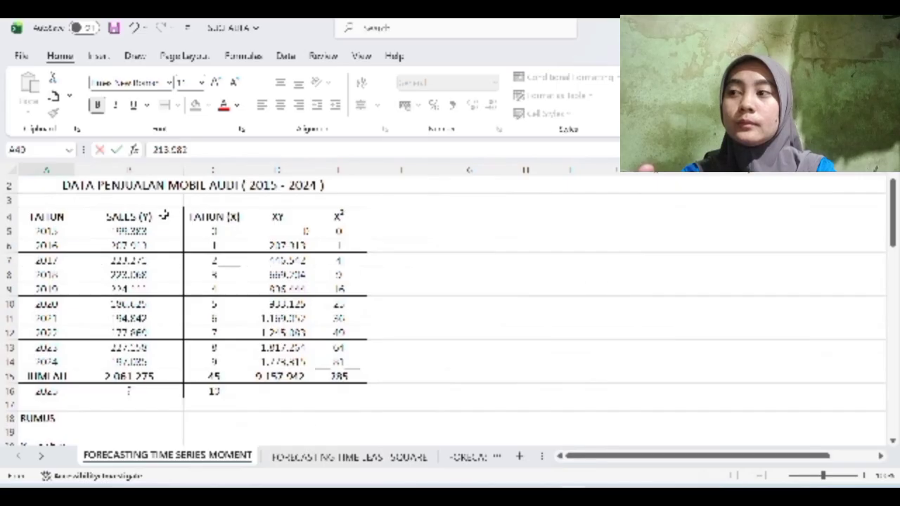
left_click(71, 218)
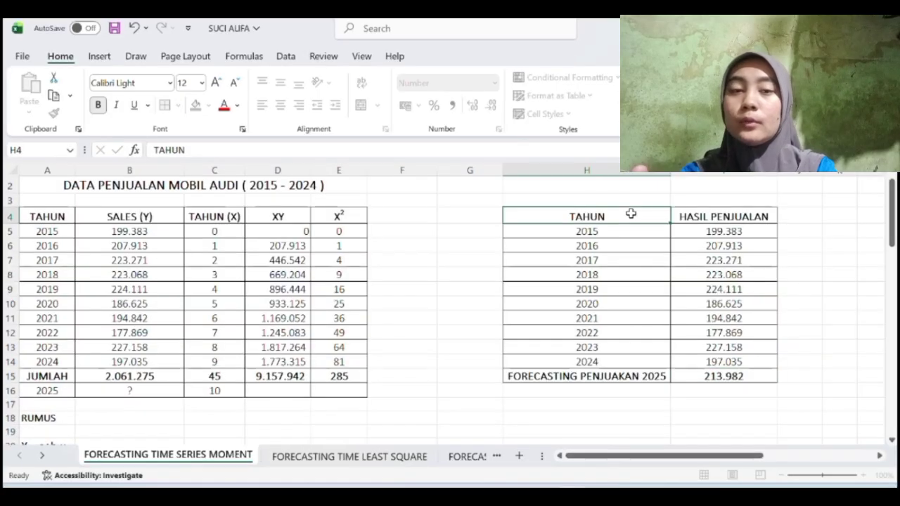
left_click_drag(629, 213, 707, 368)
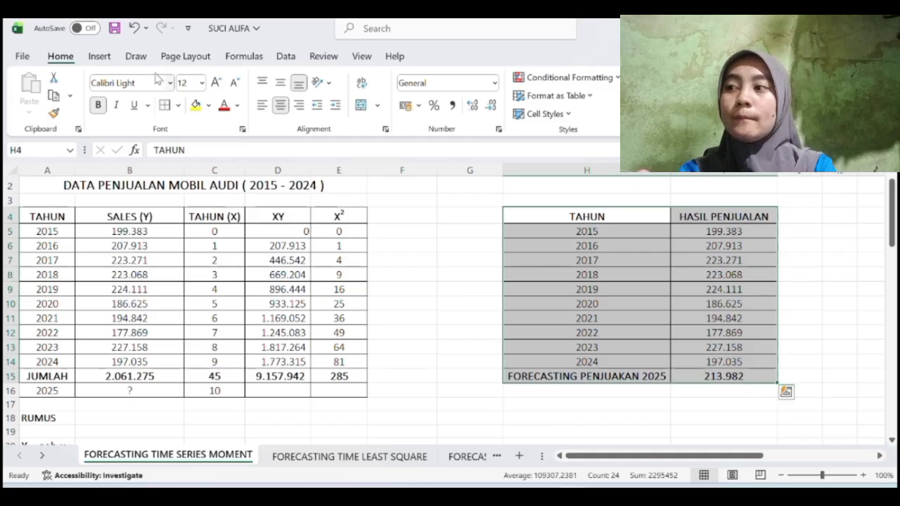
left_click(96, 59)
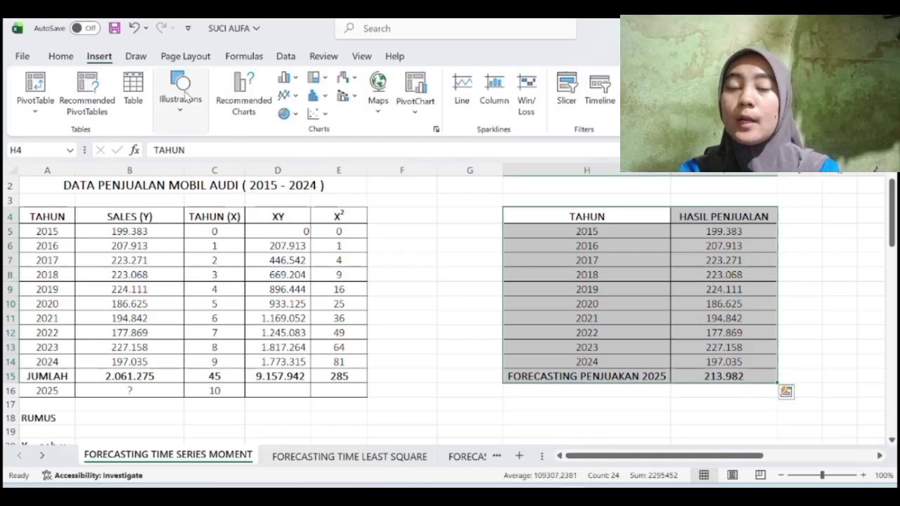
left_click(239, 96)
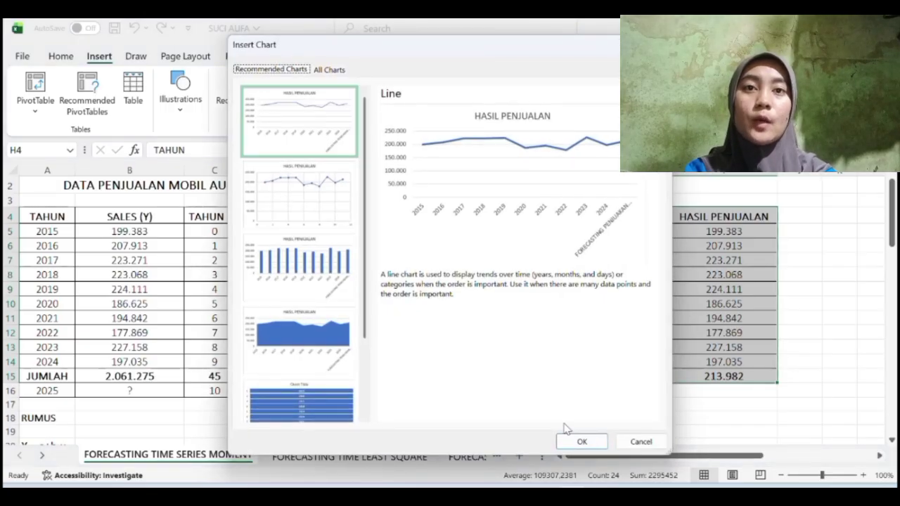
left_click(581, 441)
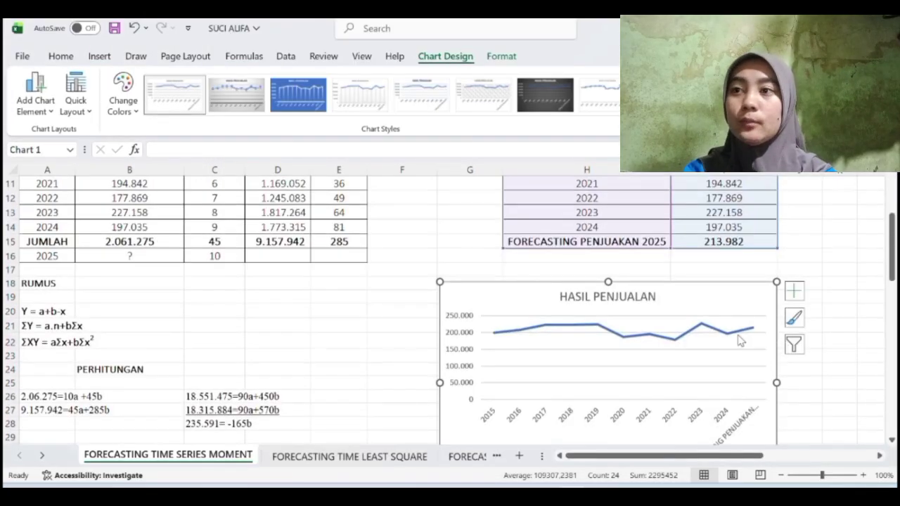
Add data labels to the HASIL PENJUALAN line in the chart.
left_click(751, 329)
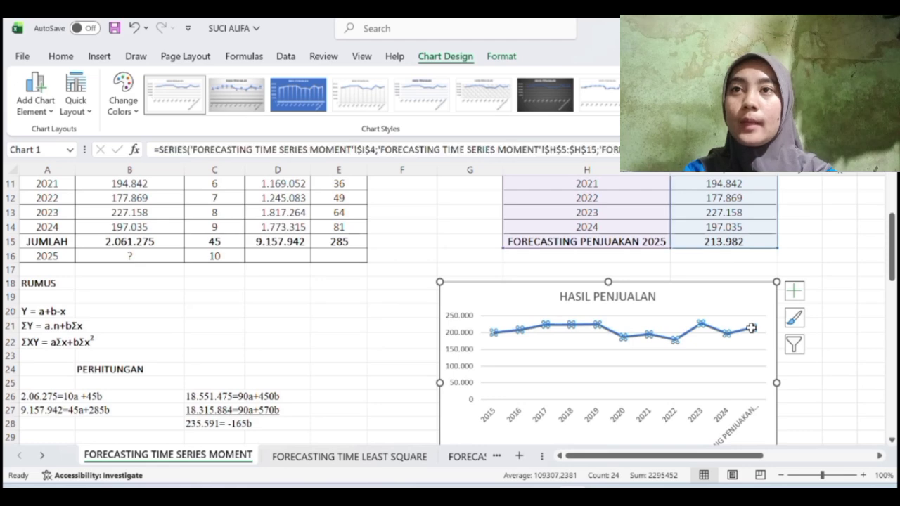
right_click(751, 329)
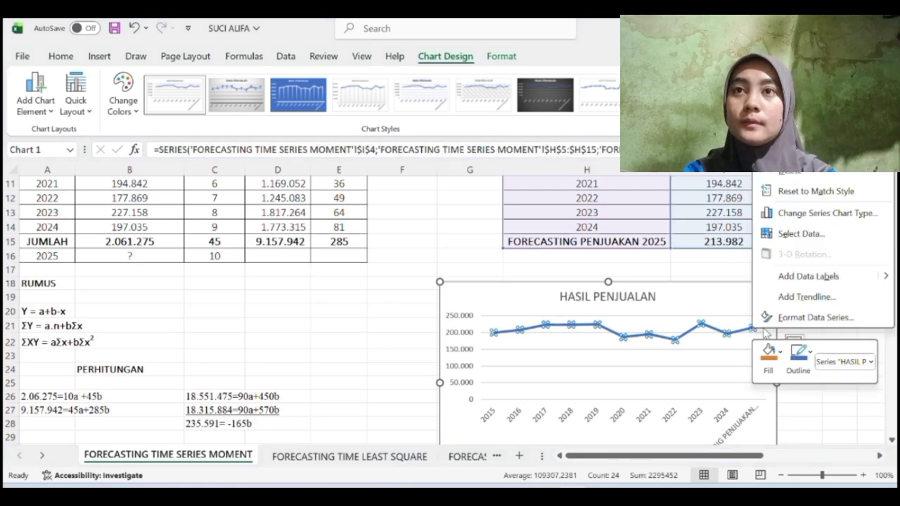
left_click(803, 278)
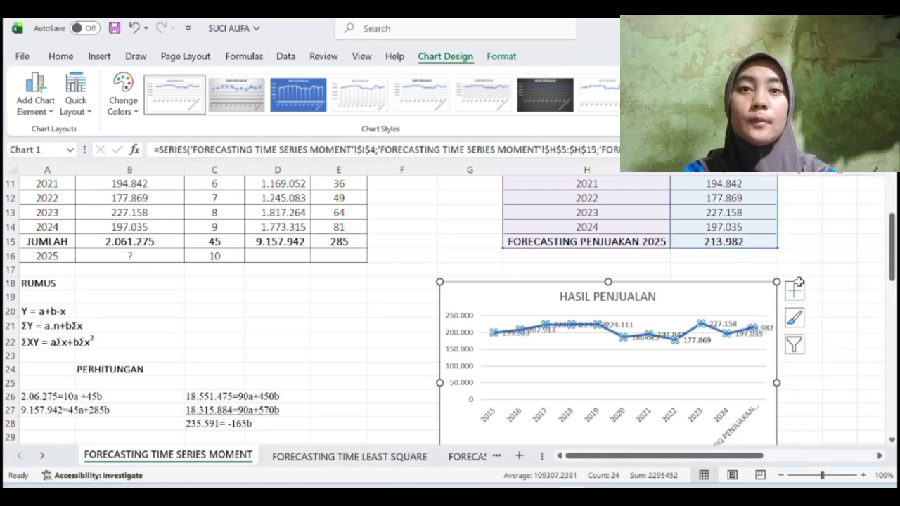
left_click(402, 326)
scroll(397, 322, "up", 4)
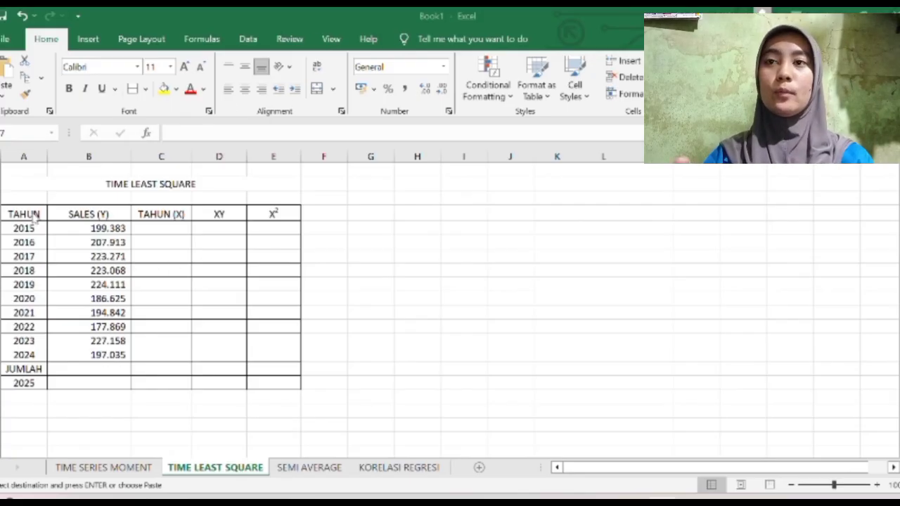
Total the SALES (Y) values in the JUMLAH row by entering =SUM(B5:B14) in cell B15.
left_click(93, 367)
left_click(92, 367)
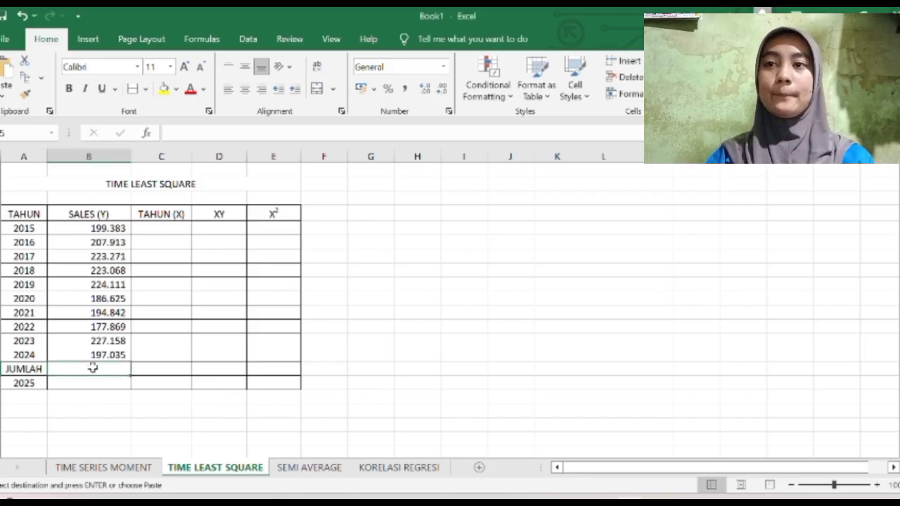
type("=SUM")
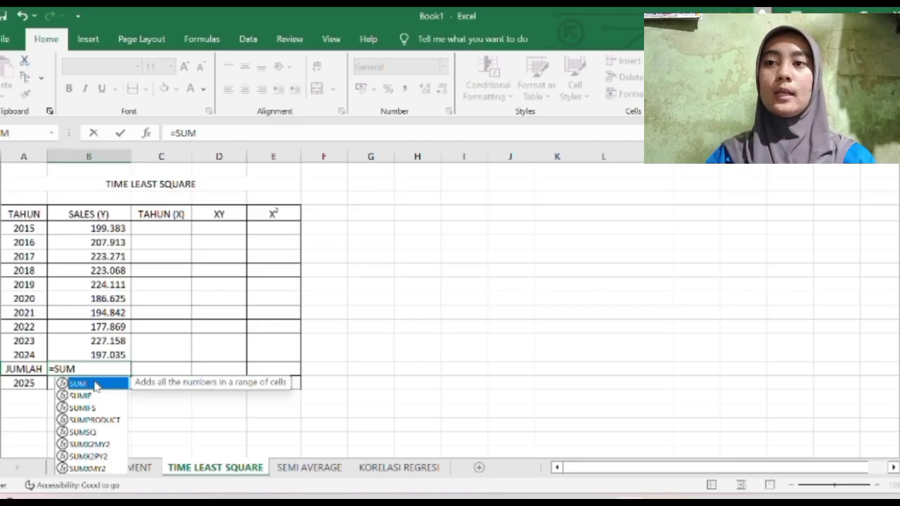
double_click(95, 384)
left_click(113, 229)
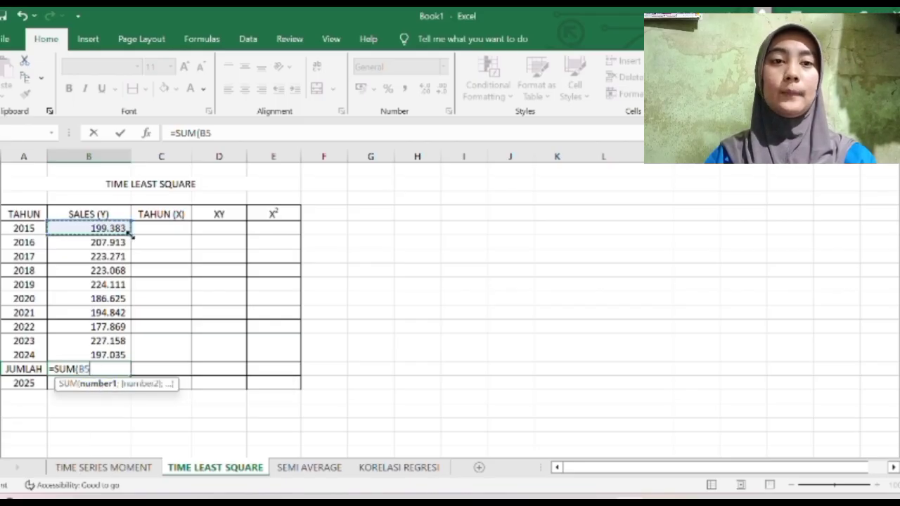
left_click_drag(128, 234, 126, 363)
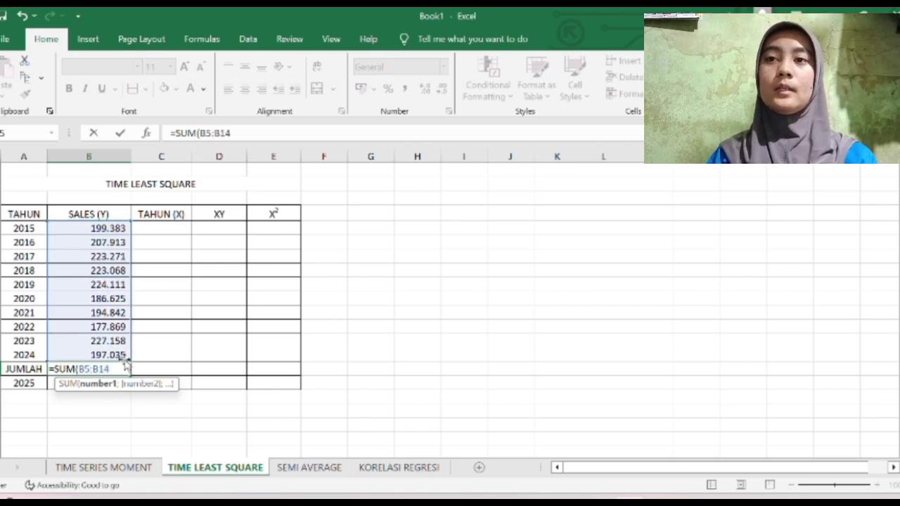
key("Return")
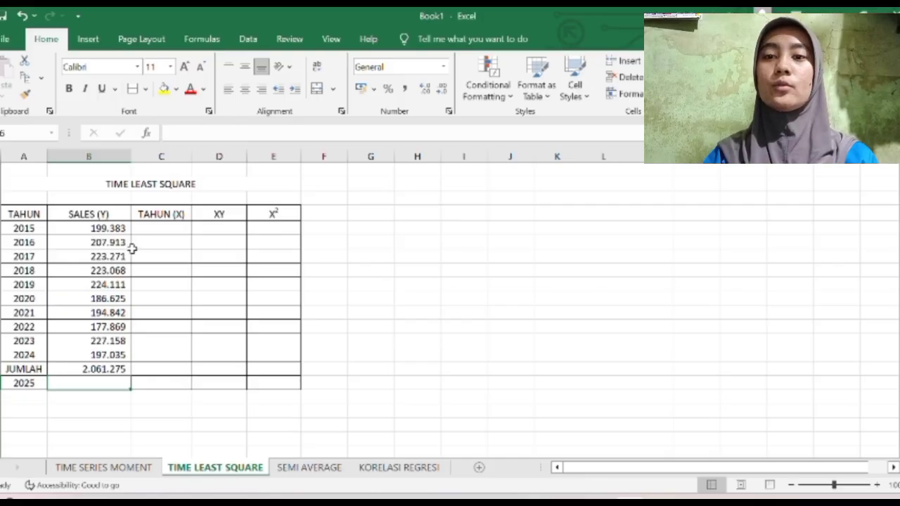
Enter the TAHUN (X) codes -9, -7, -5, -3 and -1 for the years 2015 to 2019 in C5:C9.
left_click(161, 229)
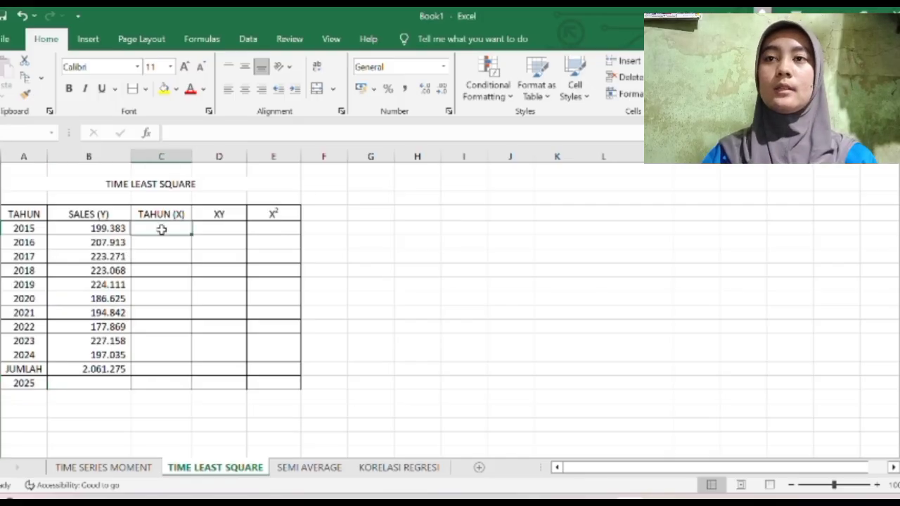
type("-9")
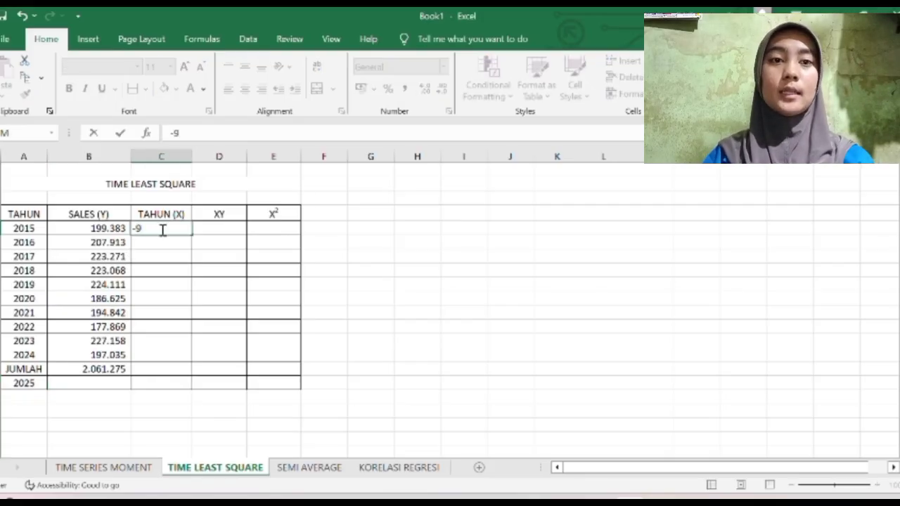
key("Return")
type("-7")
key("Return")
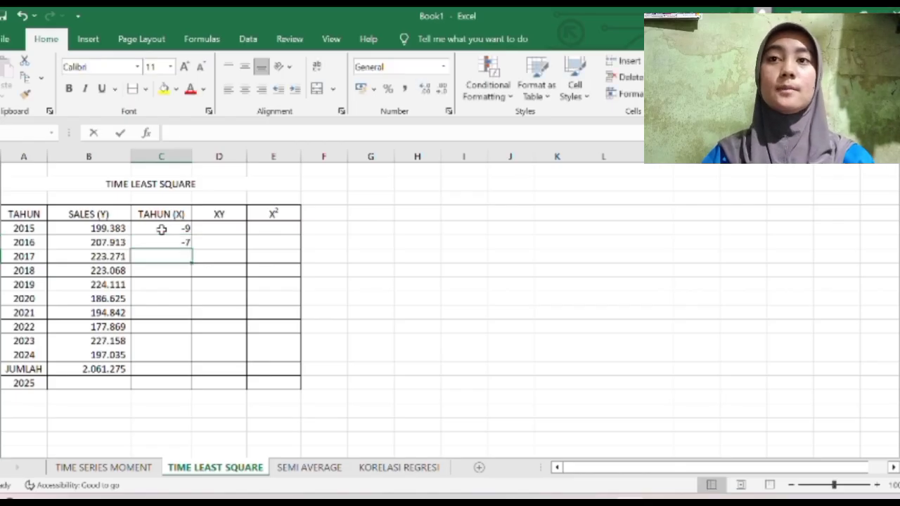
type("-5")
key("Return")
type("-")
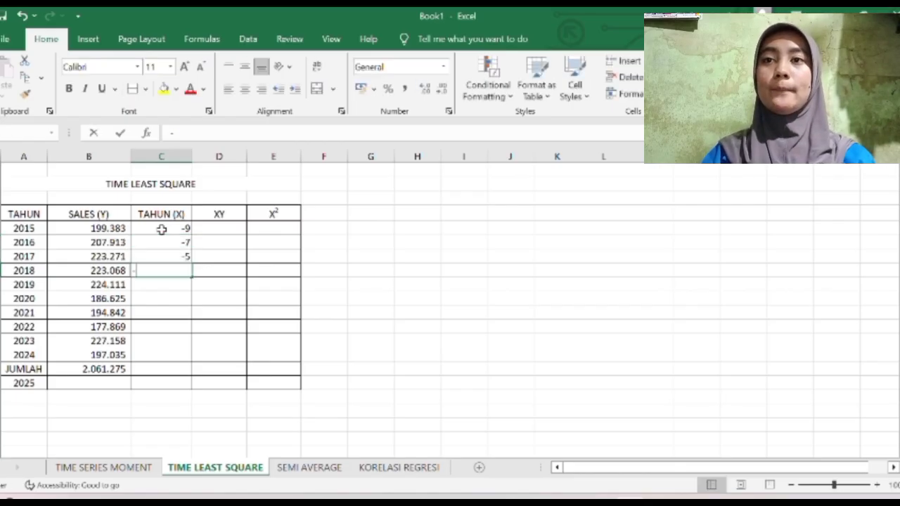
type("3")
key("Return")
type("-1")
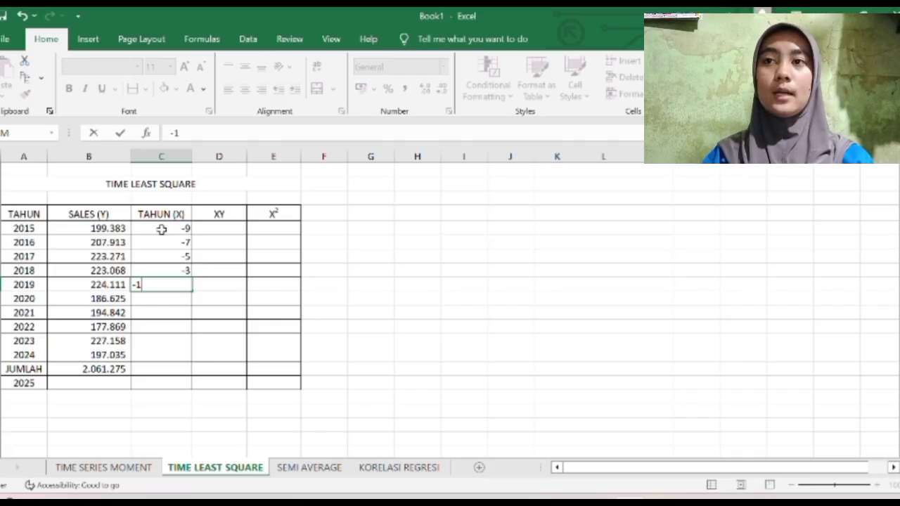
key("Return")
Enter the TAHUN (X) codes 1, 3, 5, 7 and 9 for the years 2020 to 2024 in C10:C14.
type("1")
key("Return")
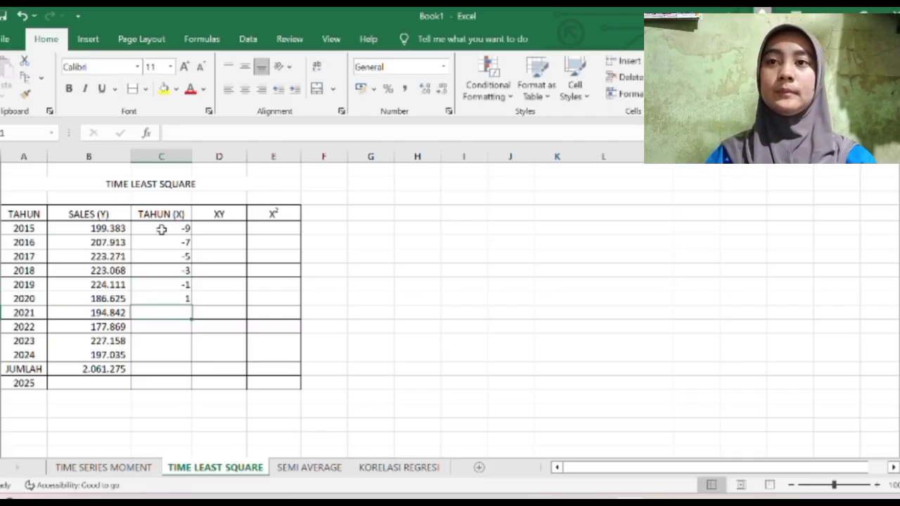
type("3")
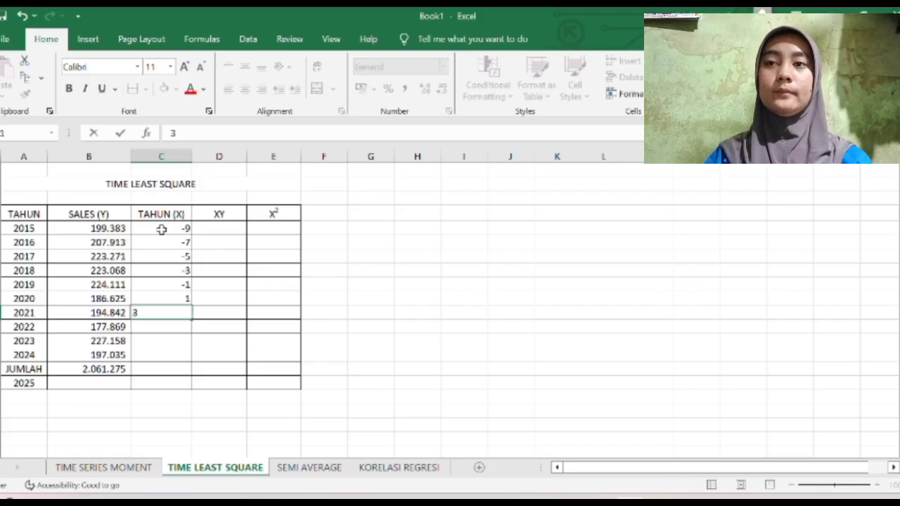
key("Return")
type("5")
key("Return")
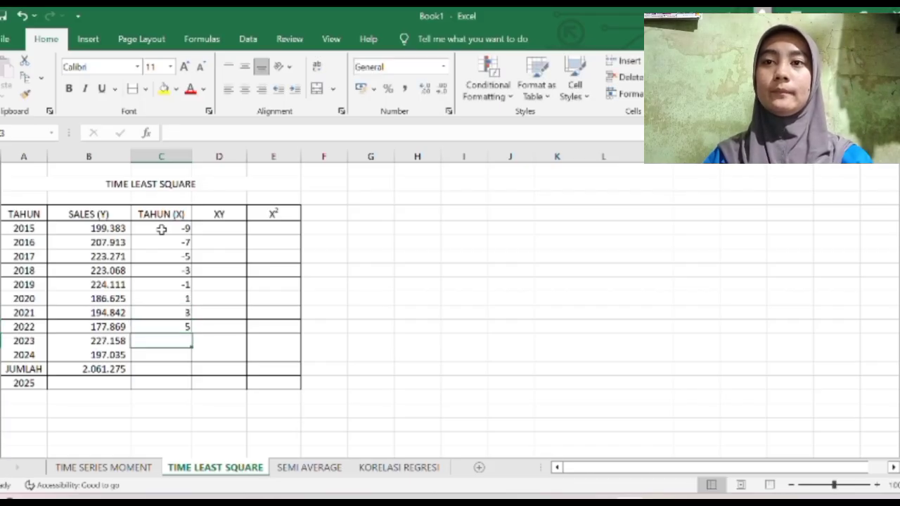
type("7")
key("Return")
type("9")
key("Return")
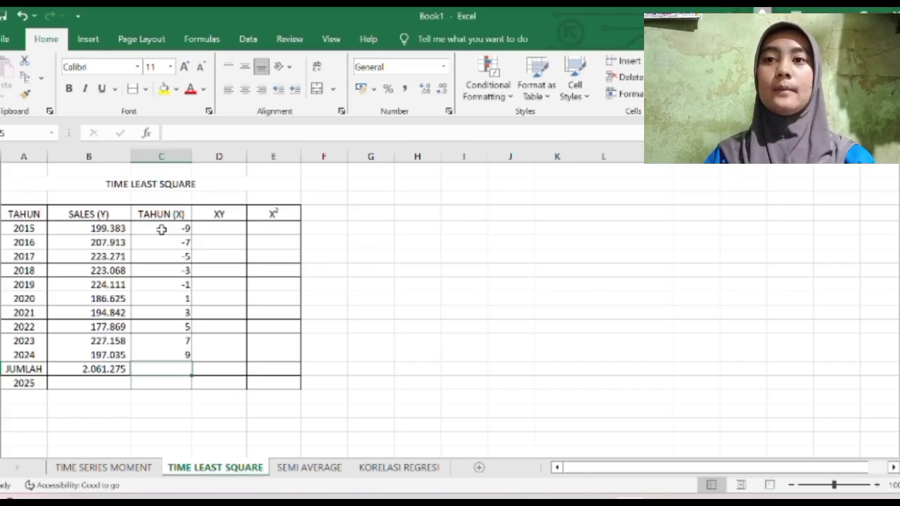
Total the TAHUN (X) codes in the JUMLAH row with a SUM of C5:C14 in cell C15.
type("SUM")
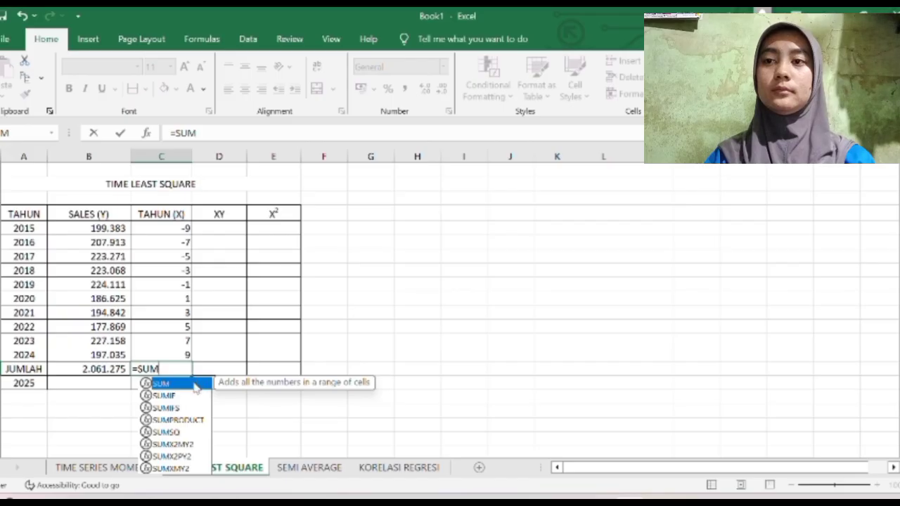
type("(")
left_click(177, 228)
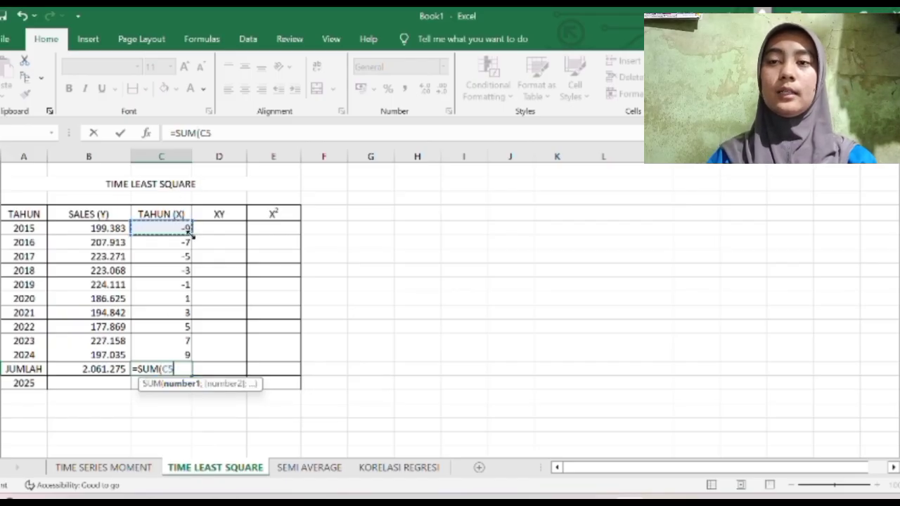
left_click_drag(192, 235, 197, 366)
key("Return")
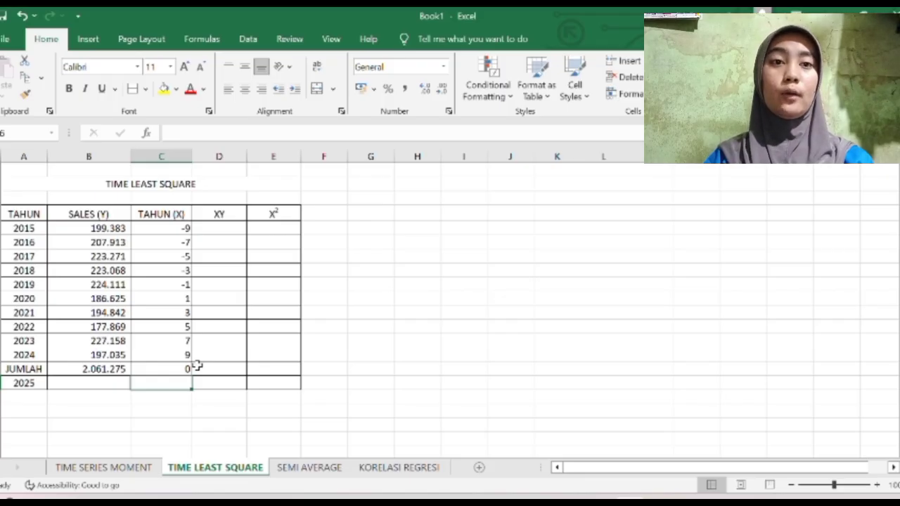
Center the TAHUN (X) values in cells C5:C15 horizontally.
left_click_drag(179, 228, 187, 362)
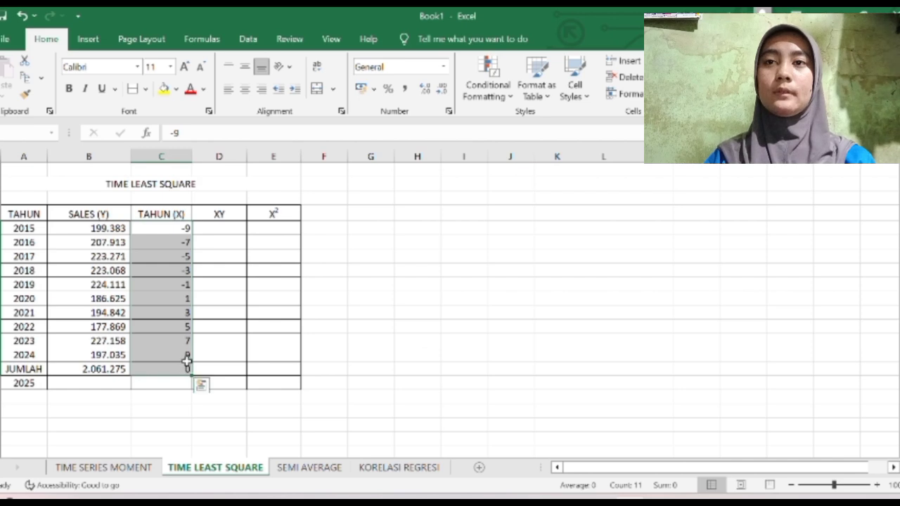
left_click(244, 88)
left_click(246, 280)
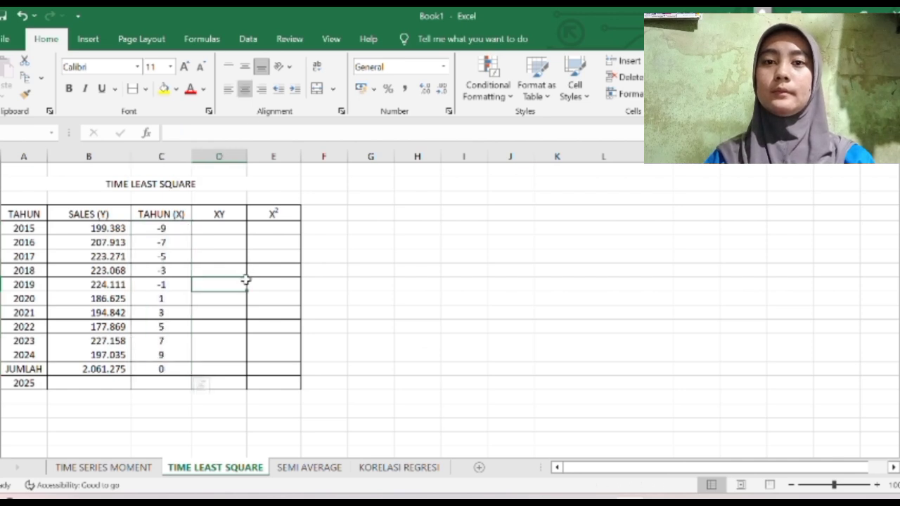
Calculate XY for 2015 in cell D5 with =C5*B5 and fill the formula down through 2024 in D14.
left_click(213, 228)
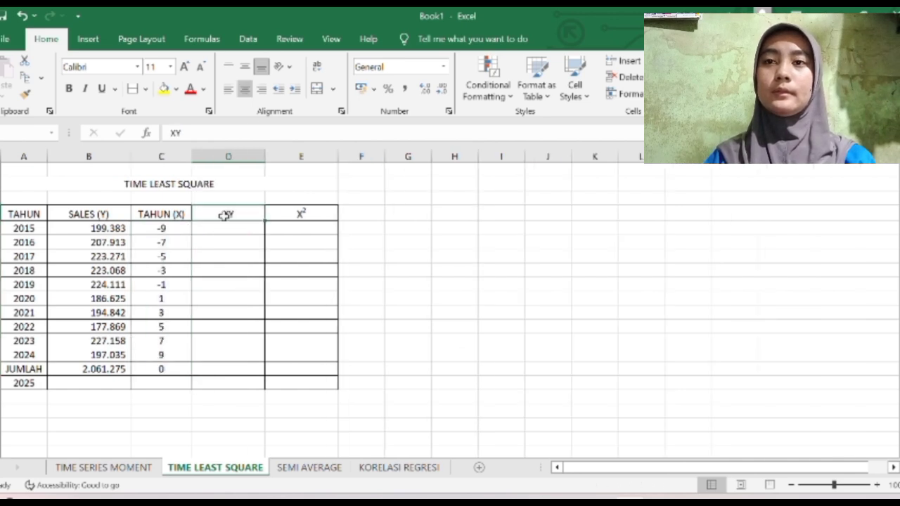
left_click(182, 215)
left_click(118, 209)
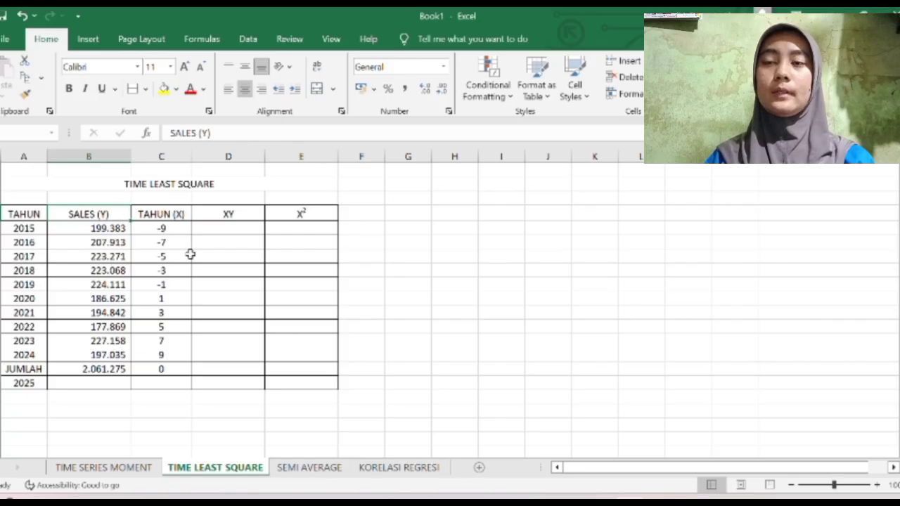
left_click(210, 228)
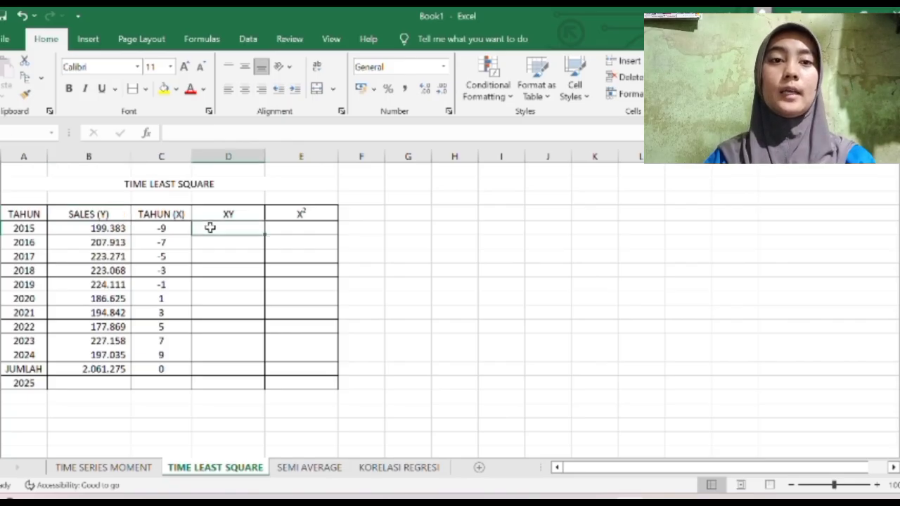
type("=")
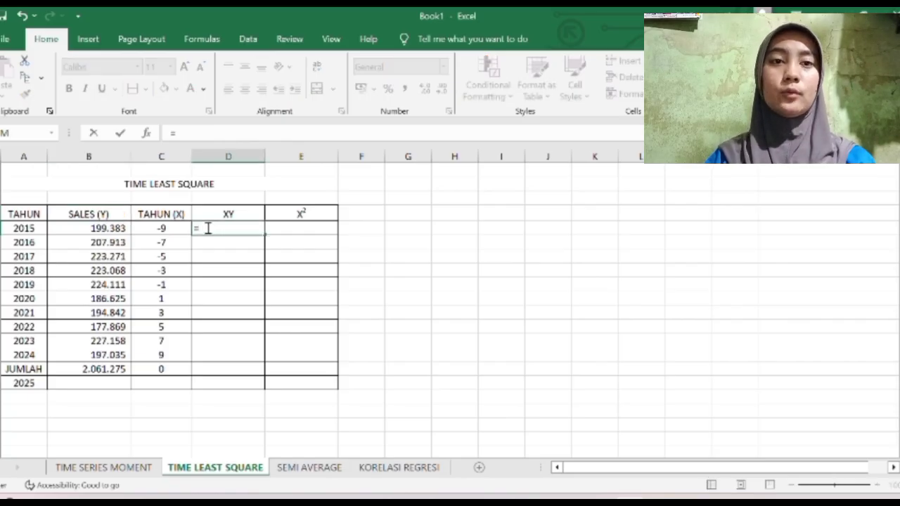
left_click(175, 229)
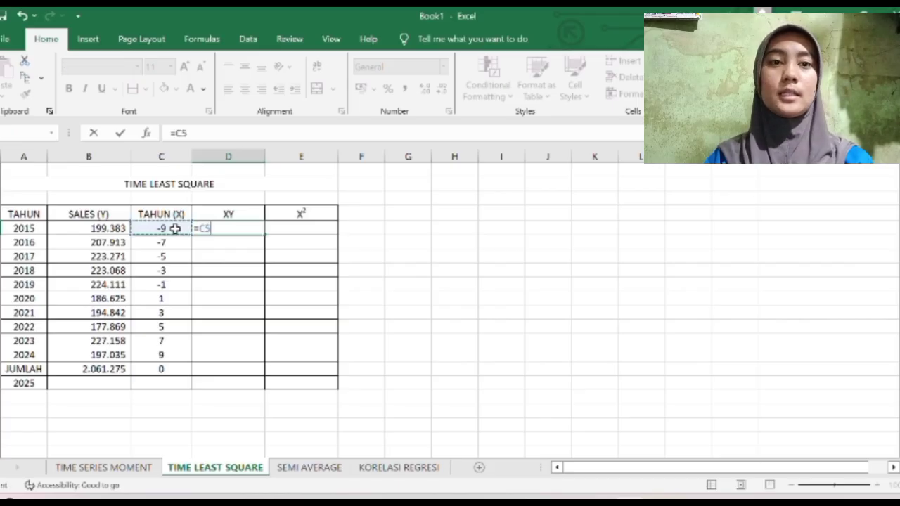
type("*")
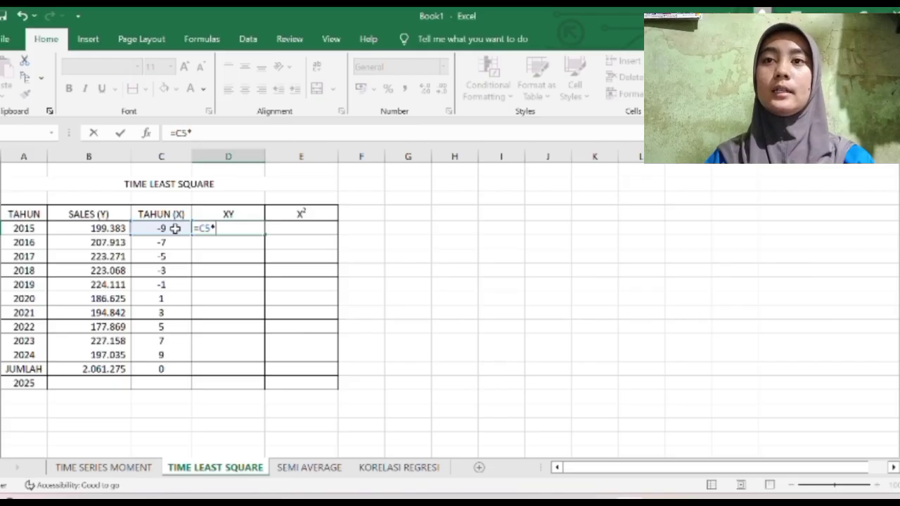
left_click(119, 228)
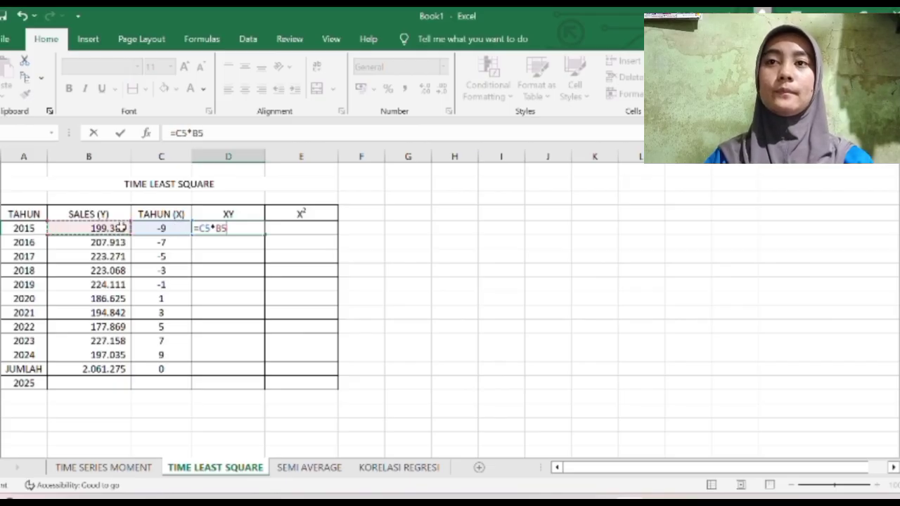
key("Return")
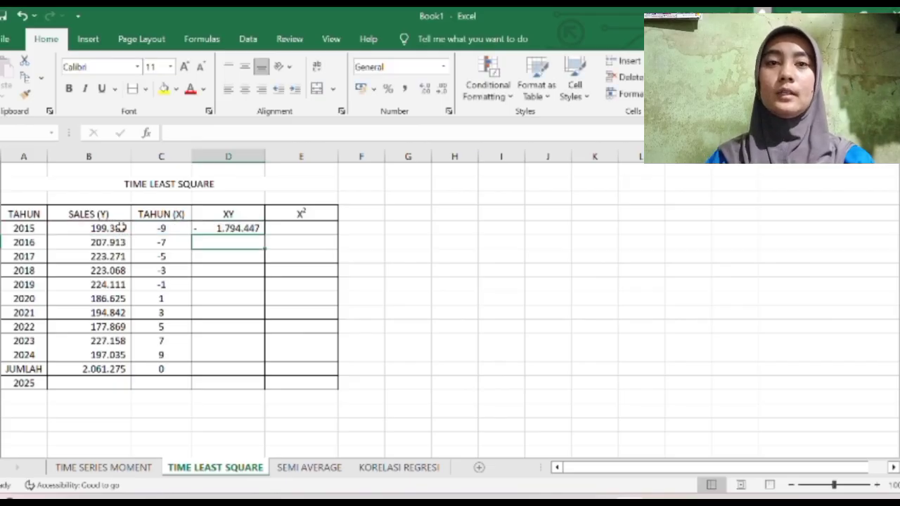
left_click(195, 229)
left_click_drag(265, 235, 267, 361)
Total the XY column in the JUMLAH row with a SUM of D5:D14 in cell D15.
left_click(246, 370)
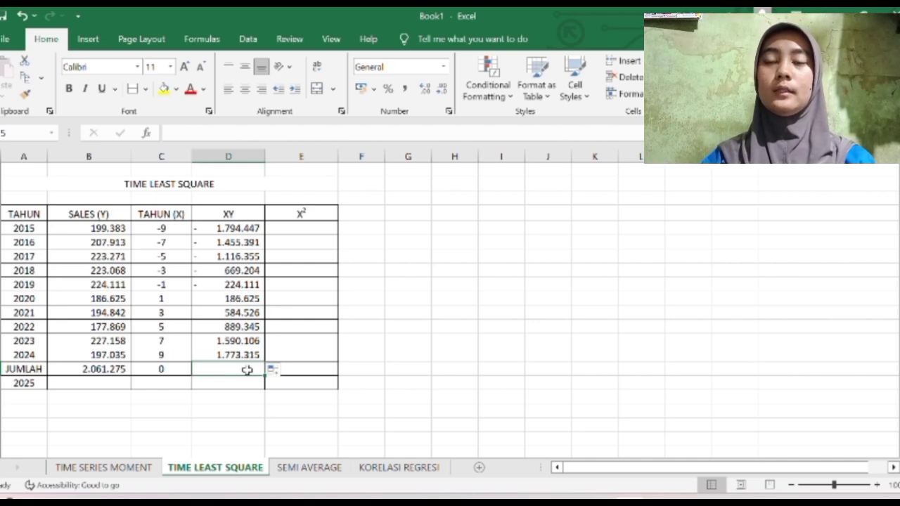
type("=SUM(")
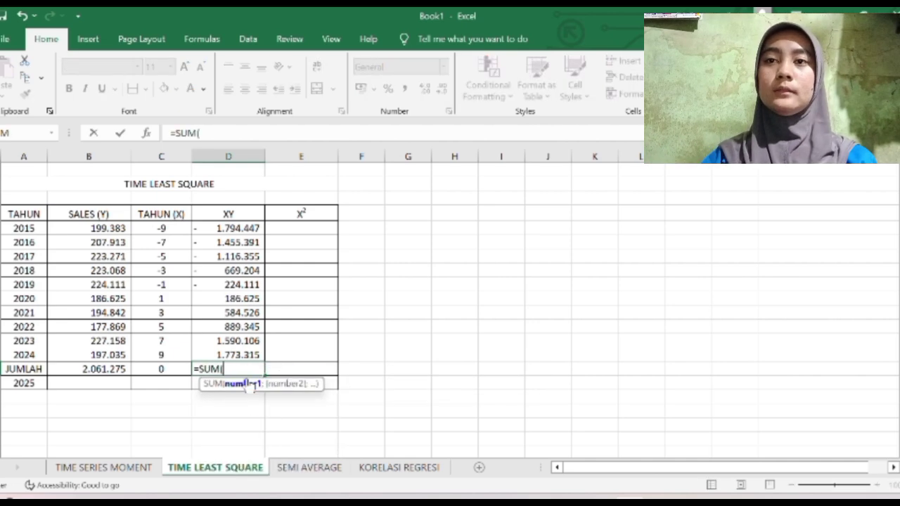
left_click(246, 228)
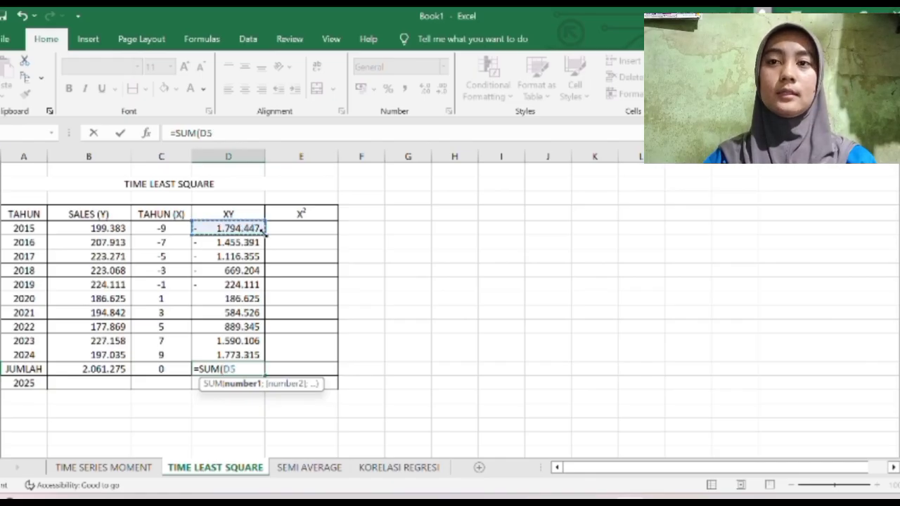
left_click_drag(261, 231, 255, 357)
key("Return")
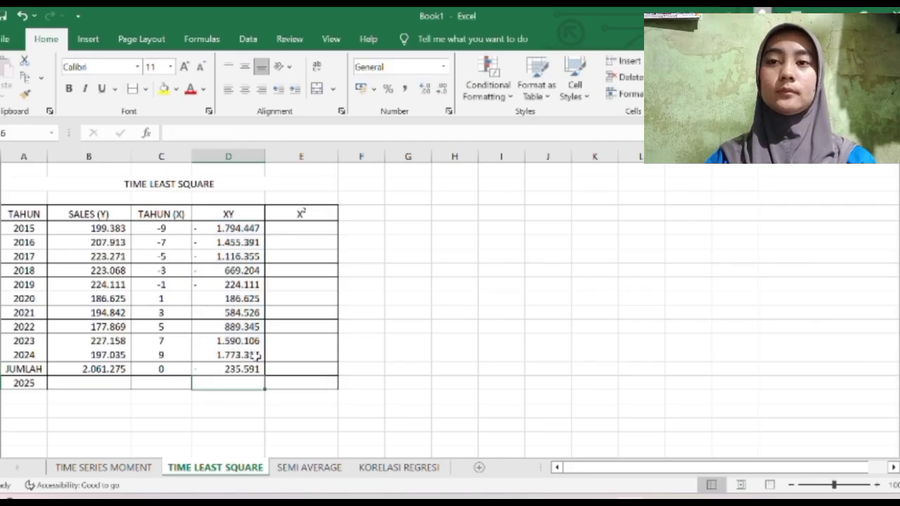
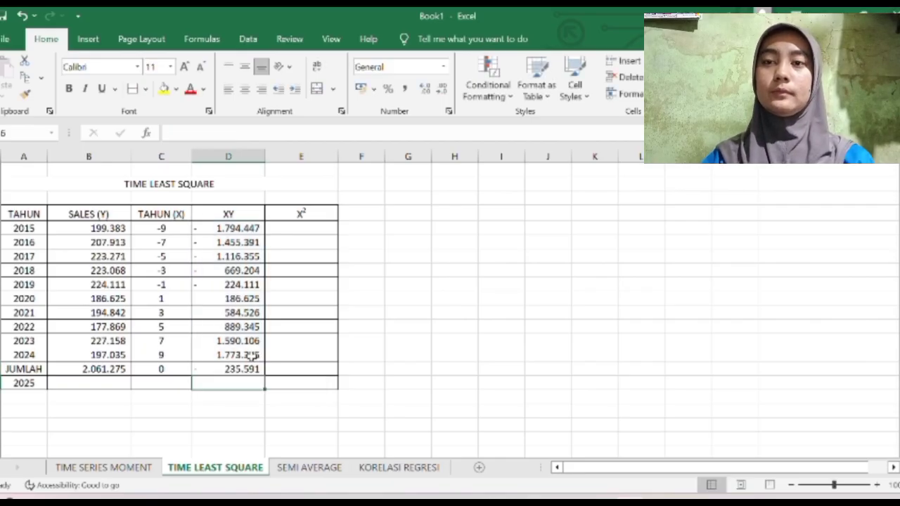
Calculate X² for 2015 in cell E5 with =C5*C5 and fill the formula down through 2024 in E14.
left_click(305, 229)
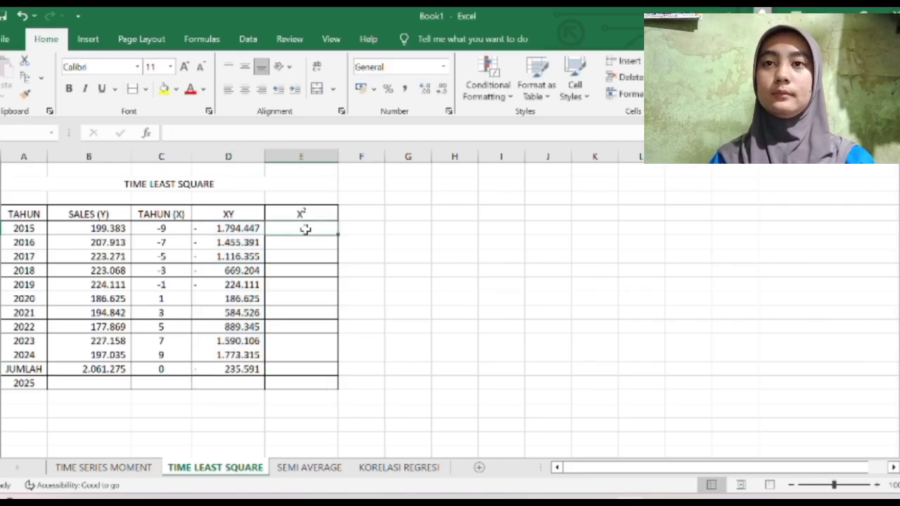
left_click(185, 227)
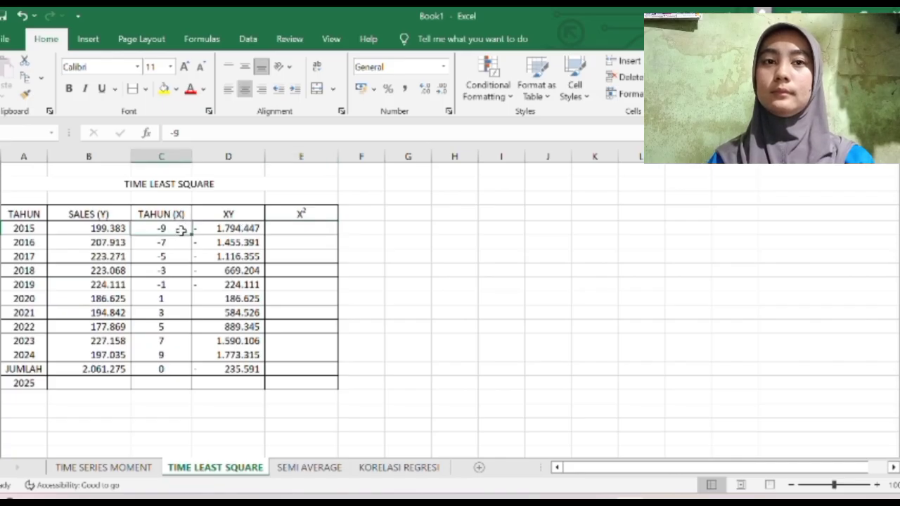
left_click(307, 229)
type("=")
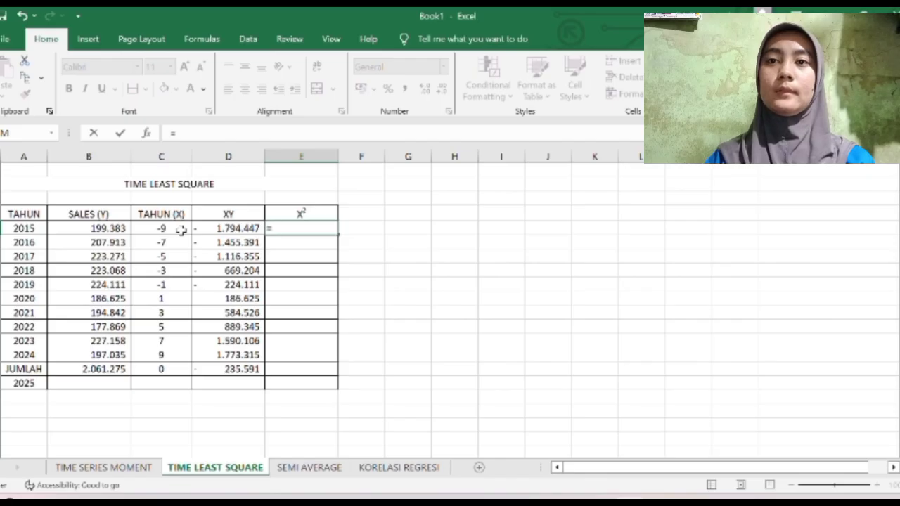
left_click(180, 229)
type("*")
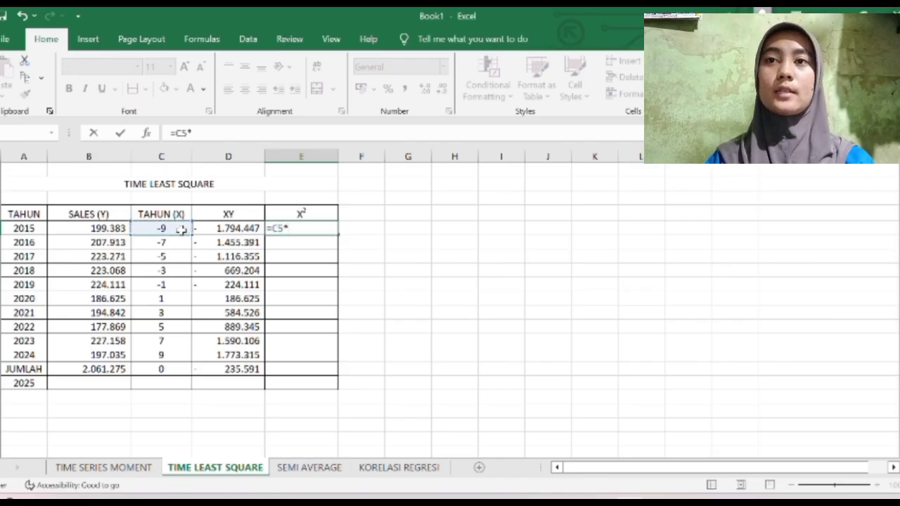
left_click(174, 228)
key("Return")
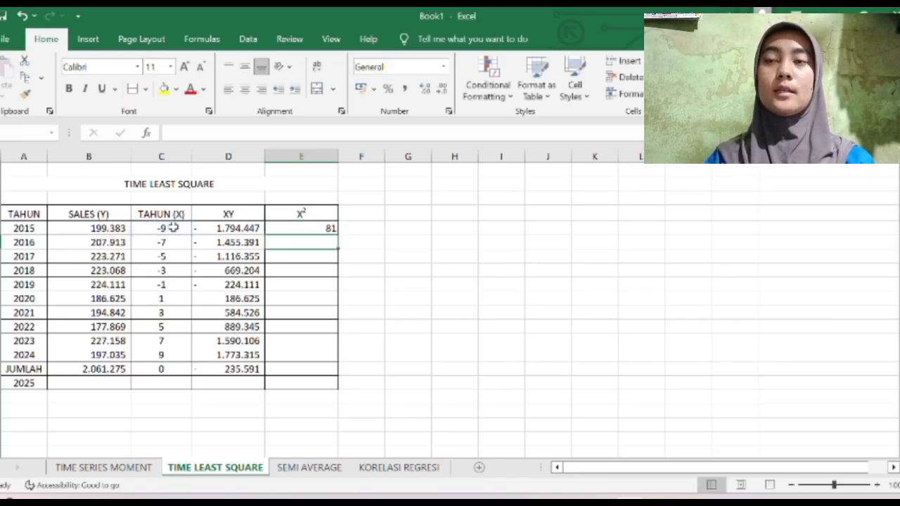
left_click(294, 229)
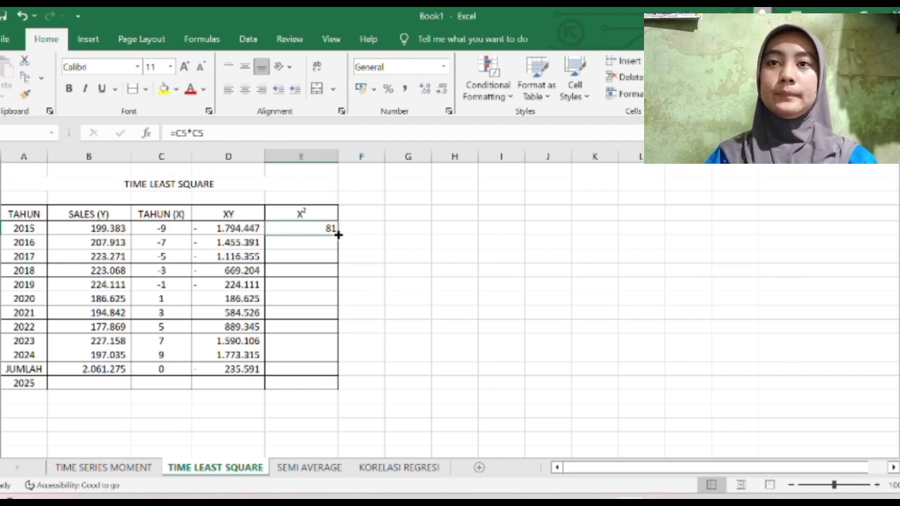
left_click_drag(337, 232, 342, 357)
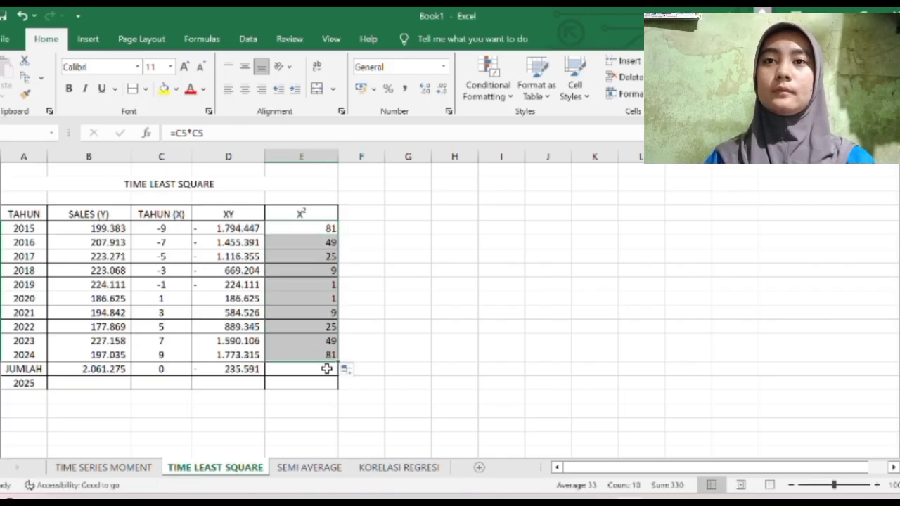
Total the X² column in the JUMLAH row with a SUM of E5:E14 in cell E15.
left_click(327, 369)
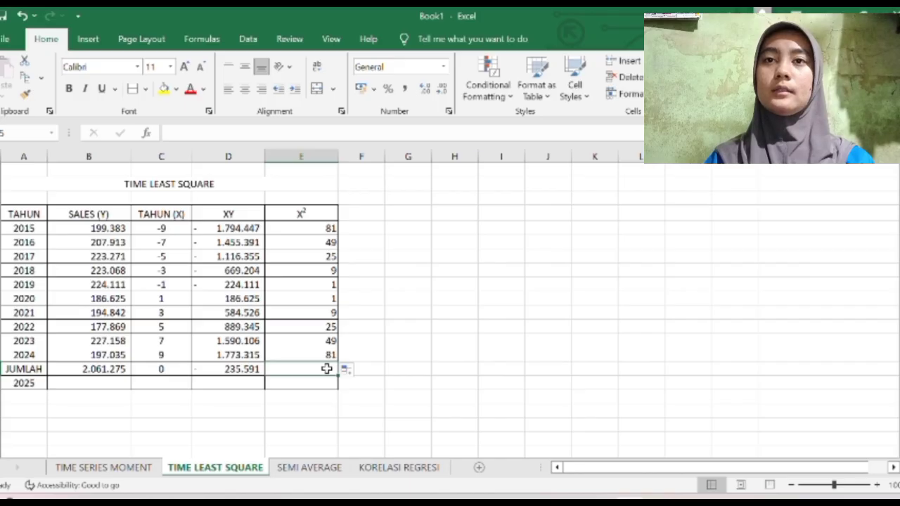
type("=")
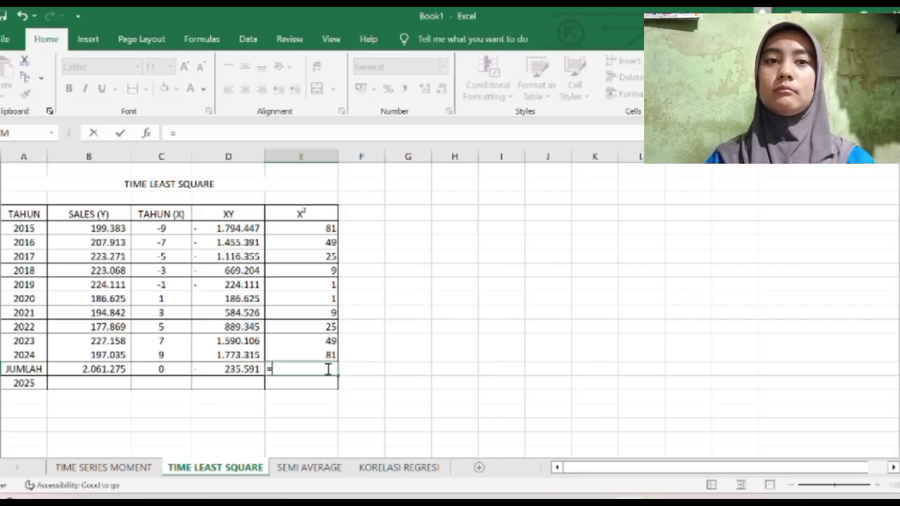
type("SUM")
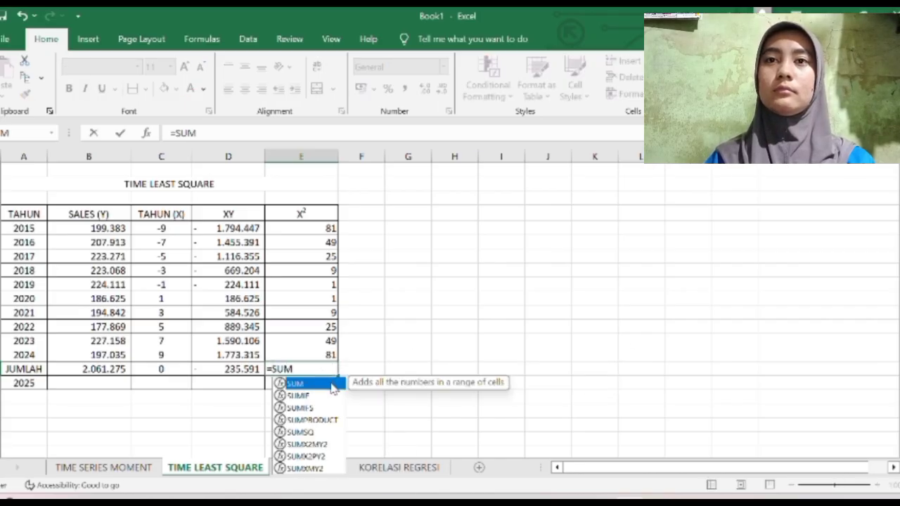
type("(")
left_click(332, 229)
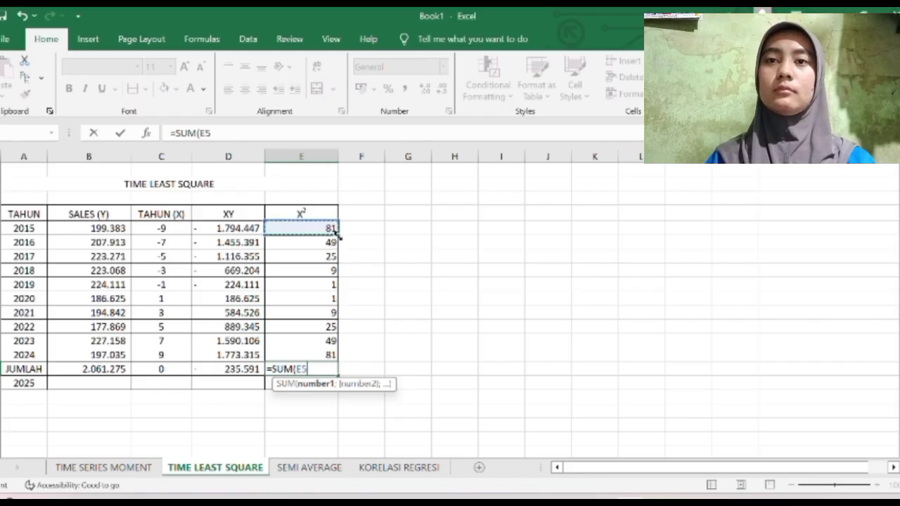
left_click_drag(337, 235, 333, 356)
type(")")
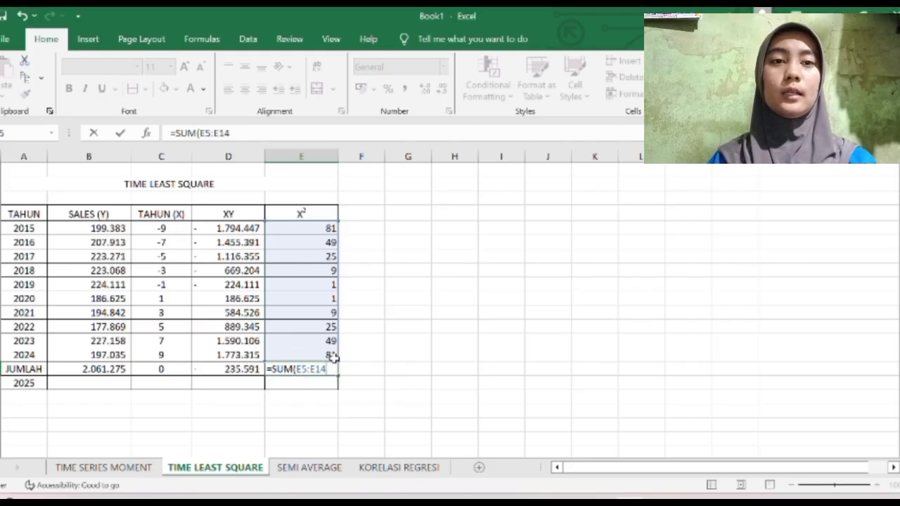
key("Return")
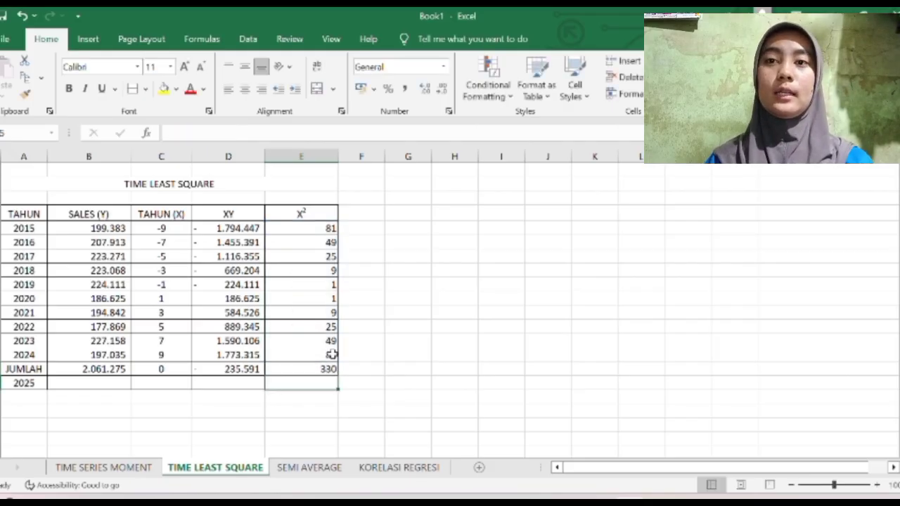
Center the X² values in cells E5:E15 horizontally.
left_click_drag(297, 235, 301, 368)
left_click(244, 88)
left_click(369, 271)
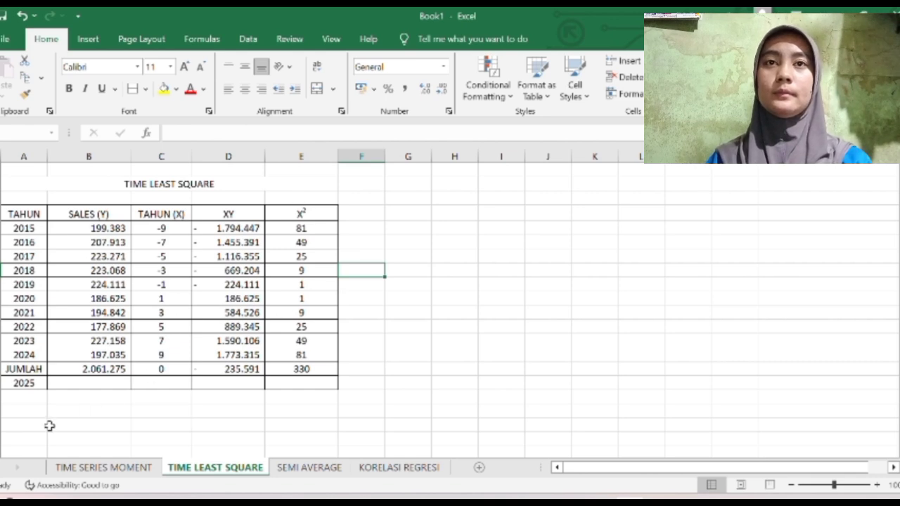
Enter the heading RUMUS in cell A19 below the table and the label "a =" in A21.
left_click(44, 426)
type("RUMU")
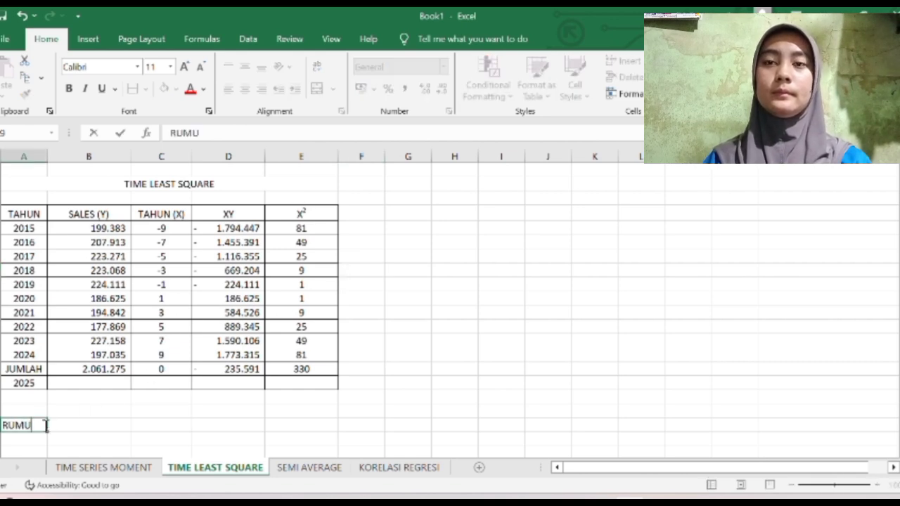
type("S")
key("Return")
key("Return")
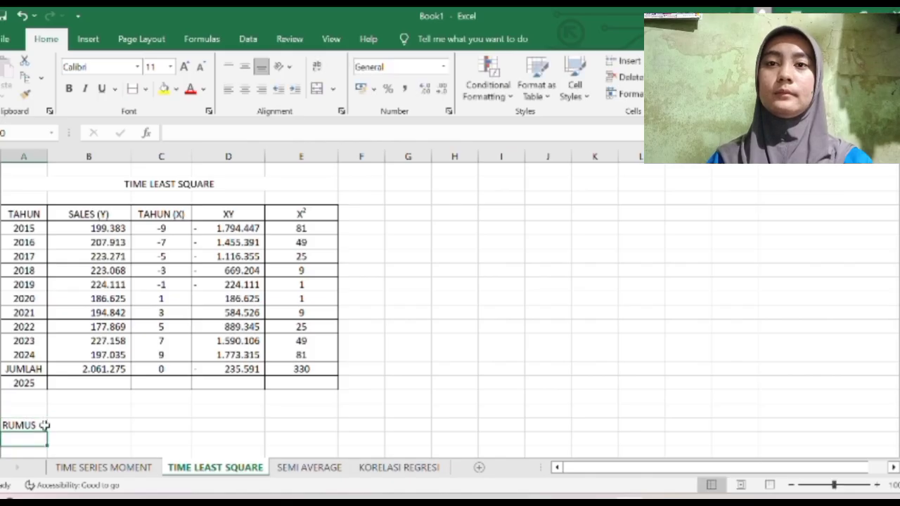
key("Caps_Lock")
type("a")
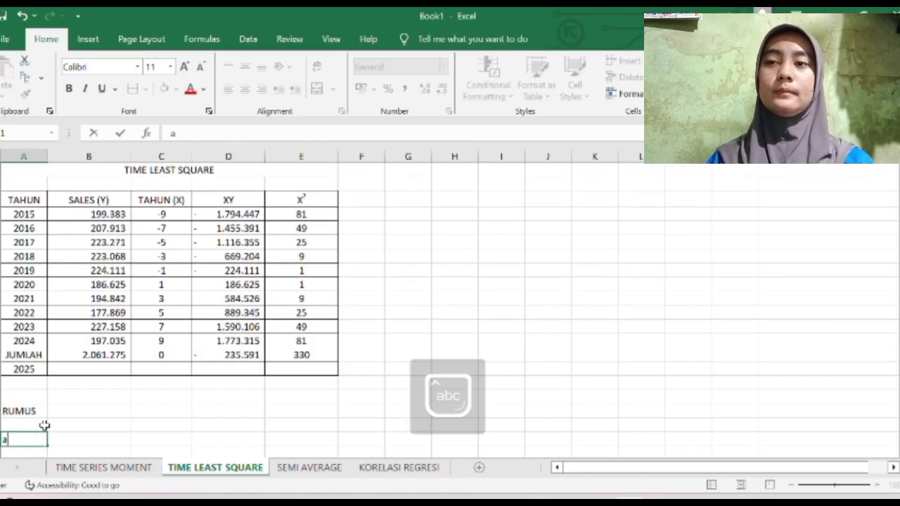
type(" =")
Write the fraction for a as Σy in B21 over n in B22, with a border on Σy and an equals sign in C21.
left_click(71, 441)
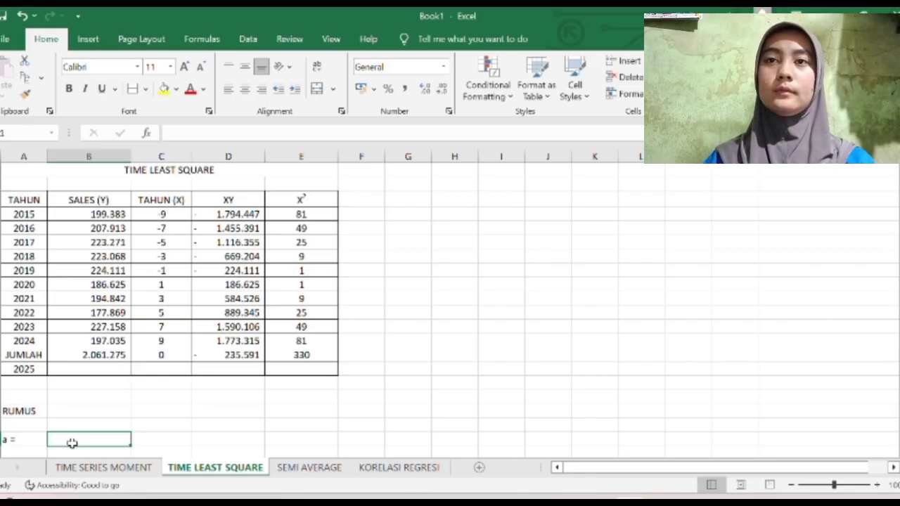
type("Σy")
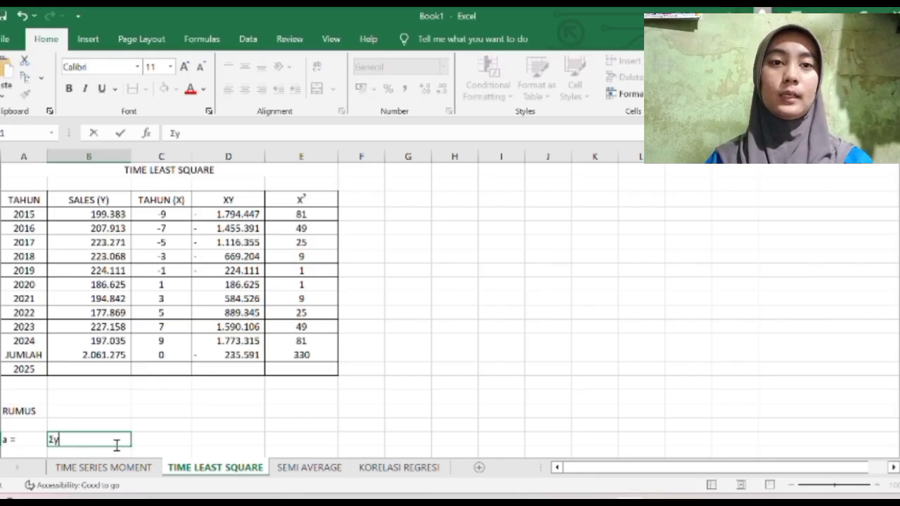
left_click(116, 451)
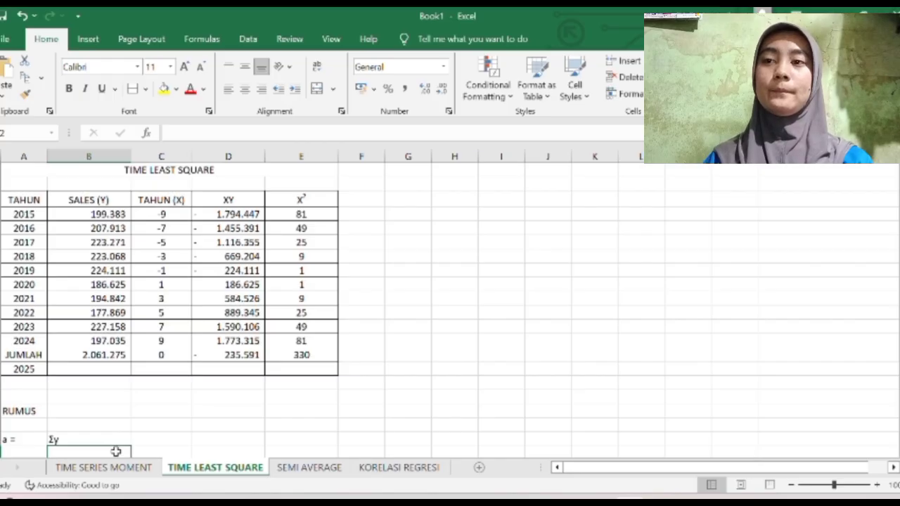
type("n")
left_click(102, 424)
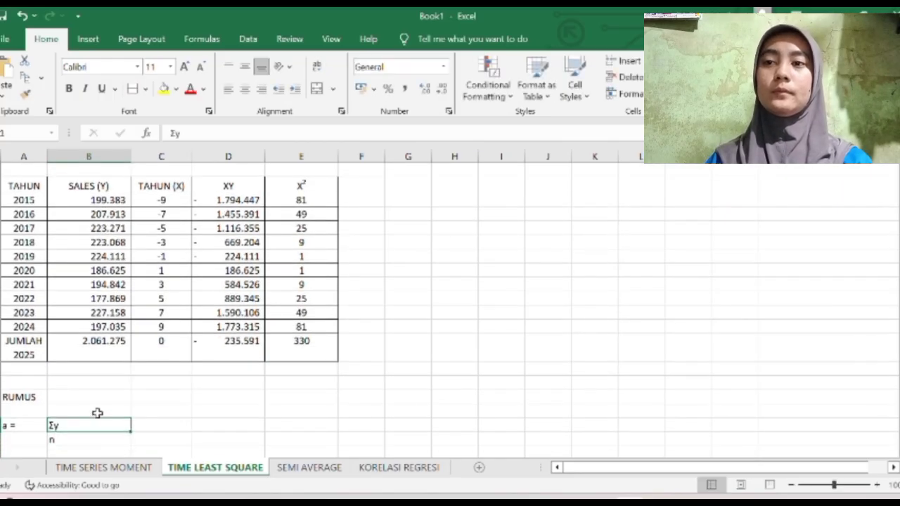
left_click(159, 427)
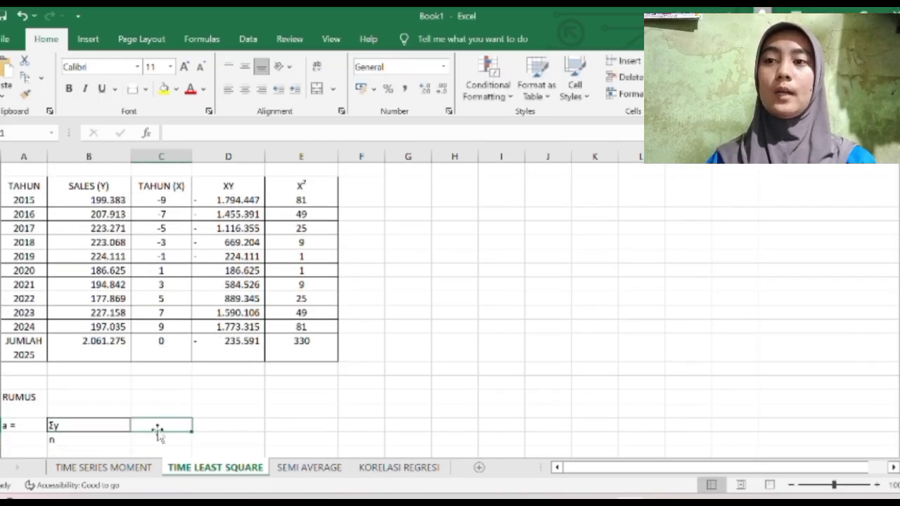
type("=")
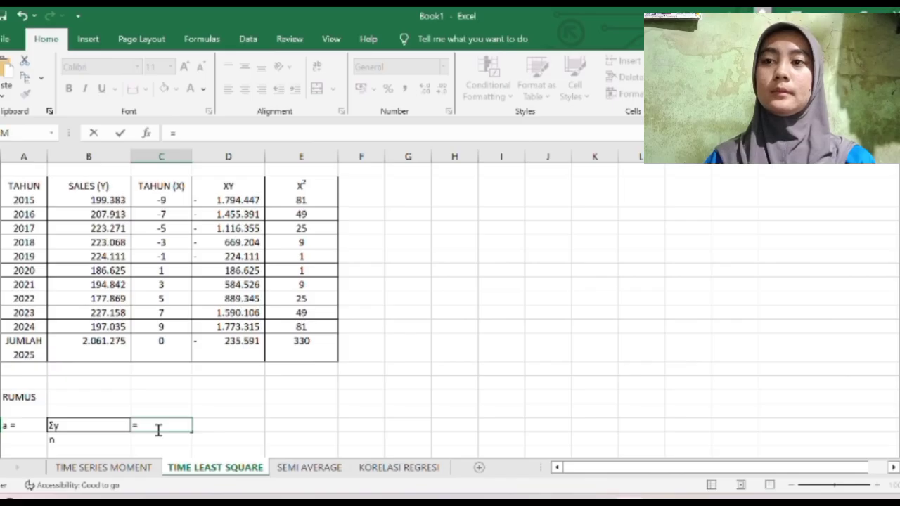
left_click(159, 429)
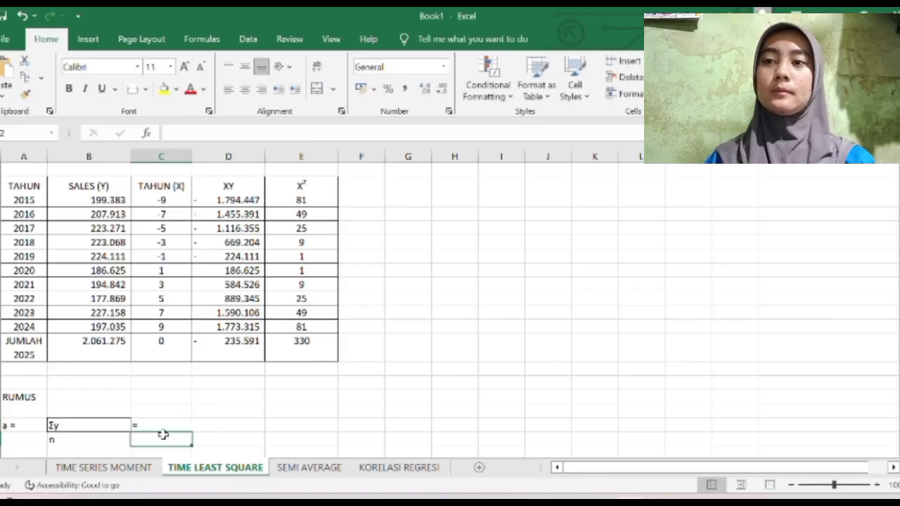
Enter the sales total 2.061.275 in D21 with a bottom border as the fraction line, and 10 beneath it in D22.
left_click(206, 423)
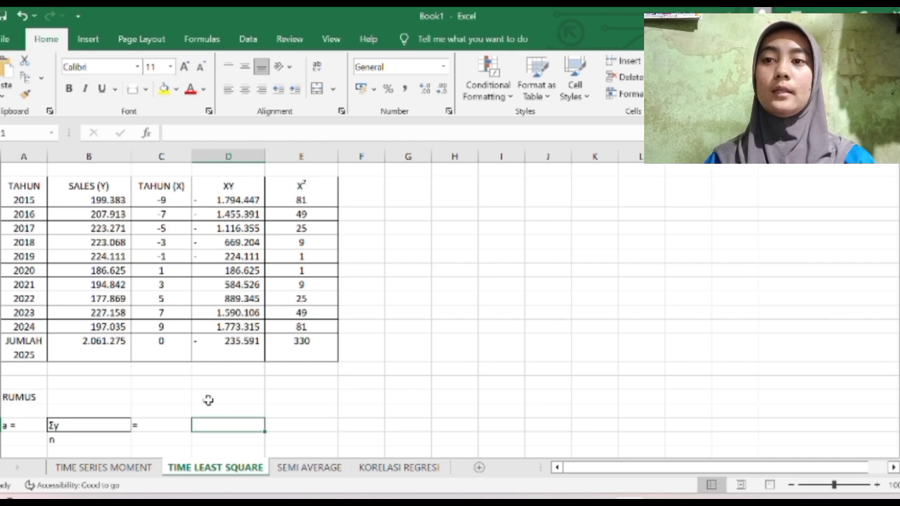
left_click(120, 341)
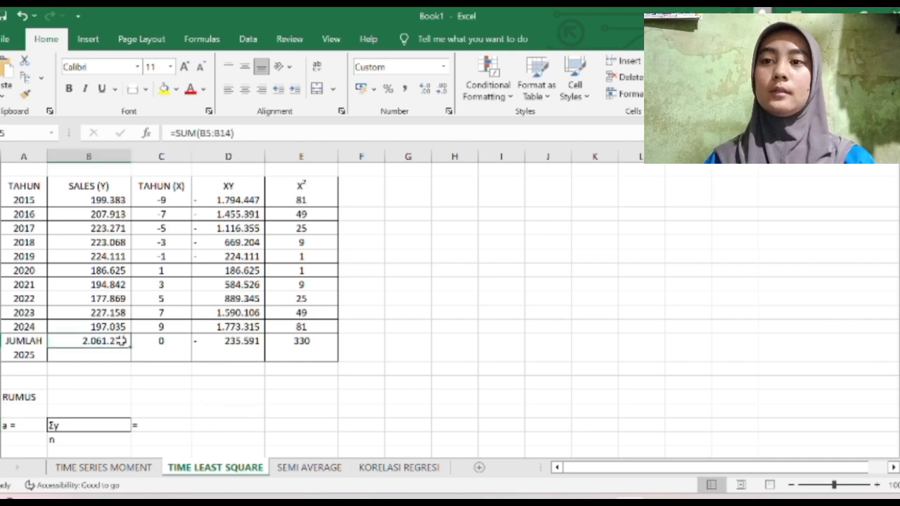
left_click(218, 422)
type("2.061")
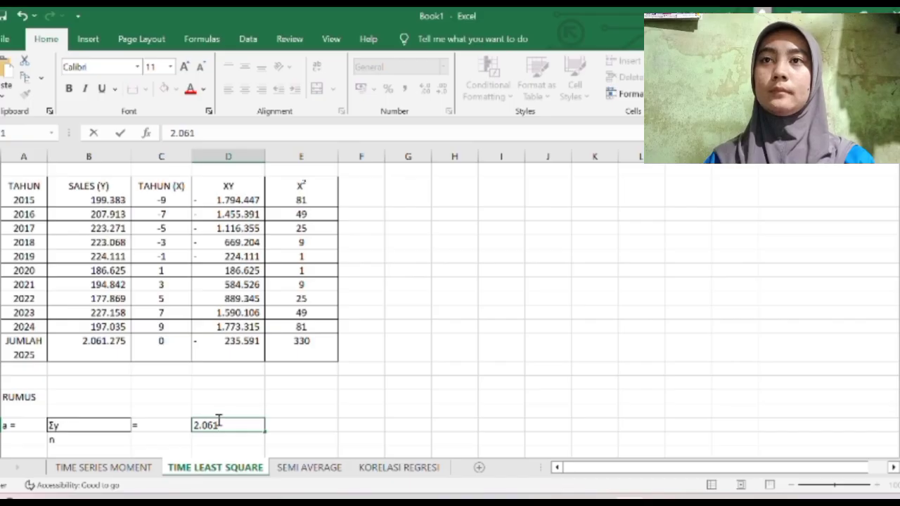
type(".275")
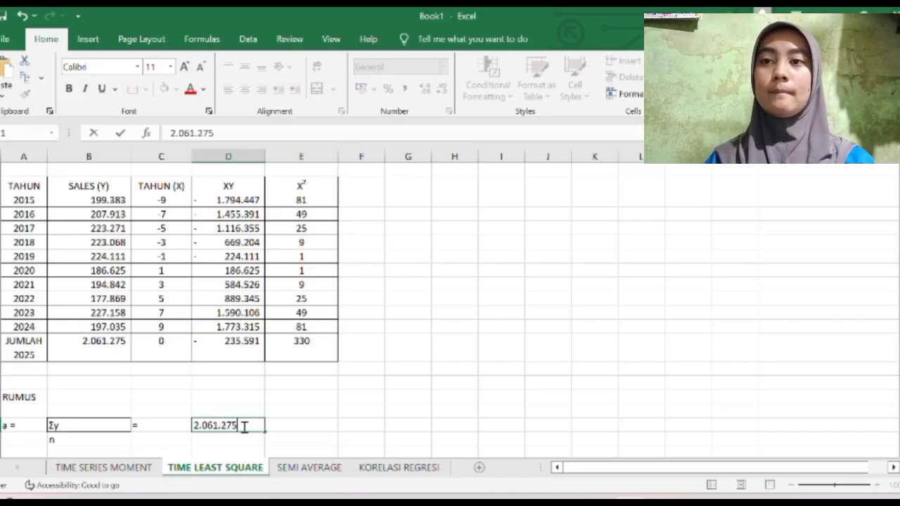
key("Return")
left_click(246, 426)
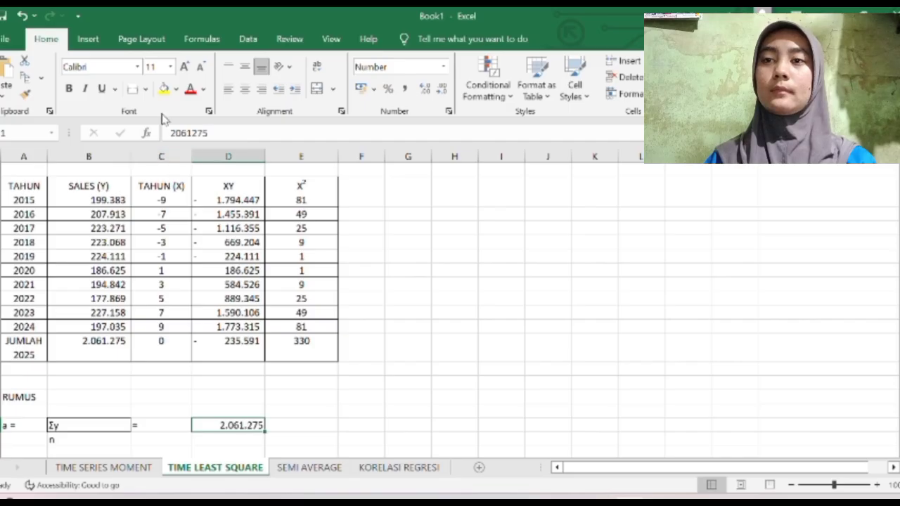
left_click(234, 438)
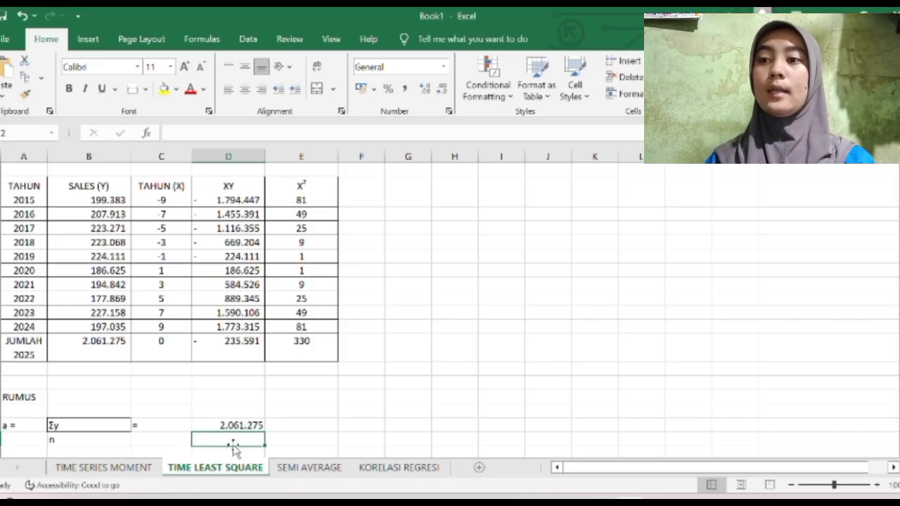
type("10")
Put an equals sign in E21 and enter the value of a, 206.128, in F21.
left_click(279, 428)
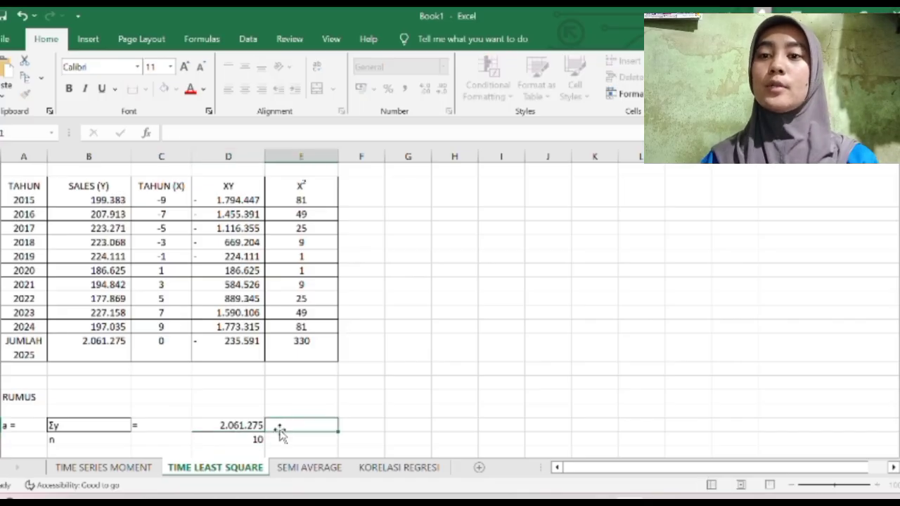
type("=")
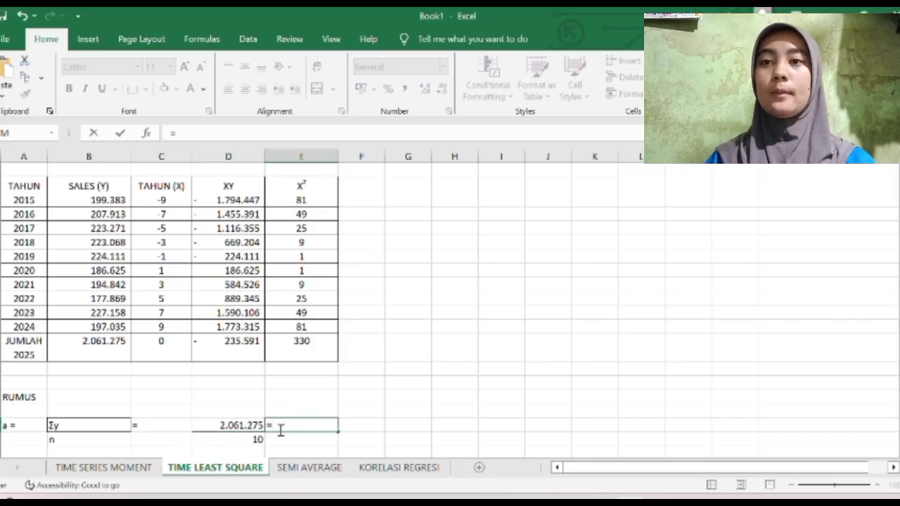
key("Return")
left_click(359, 424)
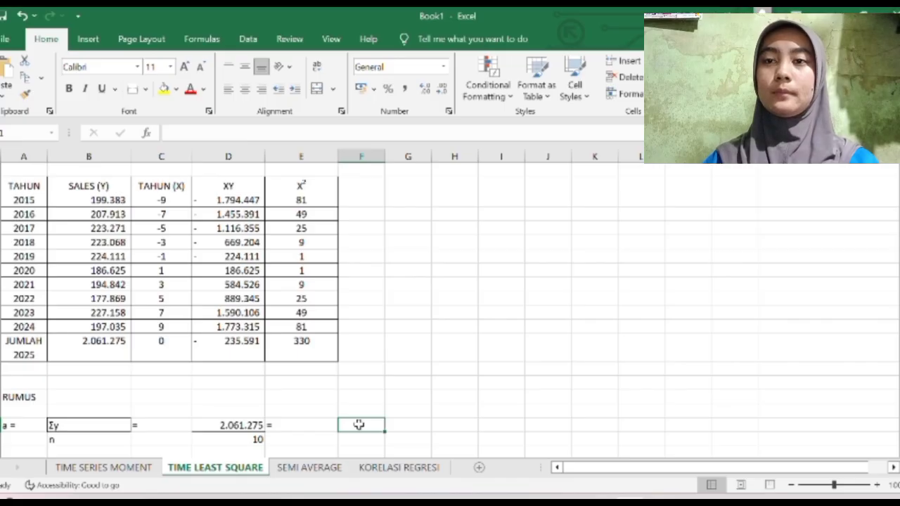
type("206.128")
Enter the label "b=" in cell A24 and the numerator Σxy in B24.
scroll(360, 425, "down", 1)
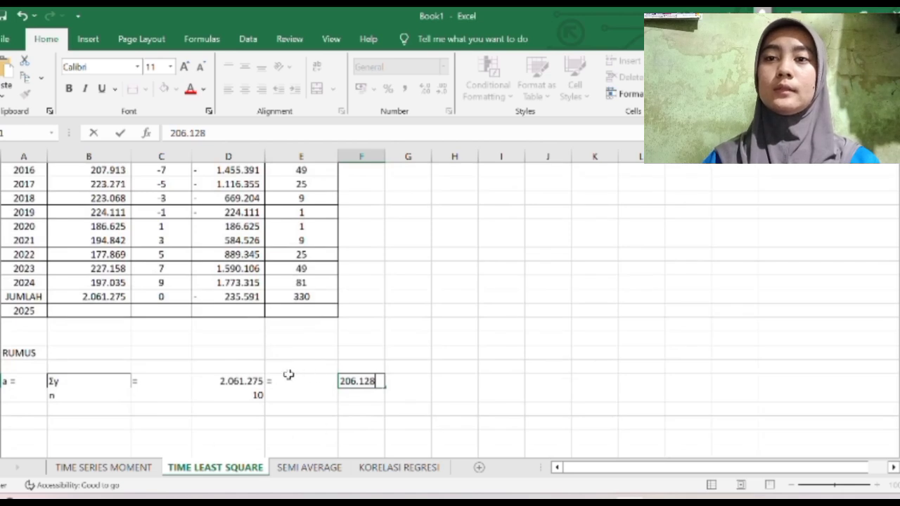
left_click(37, 422)
type("b=")
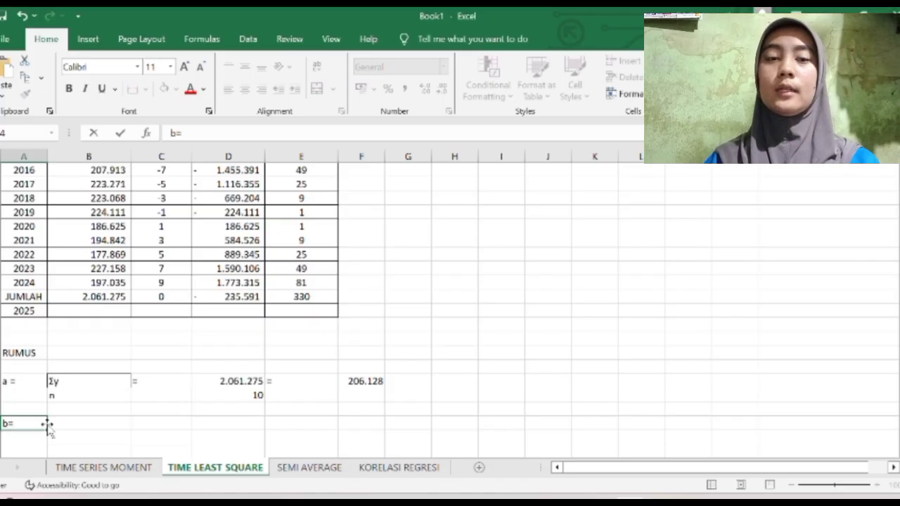
left_click(60, 426)
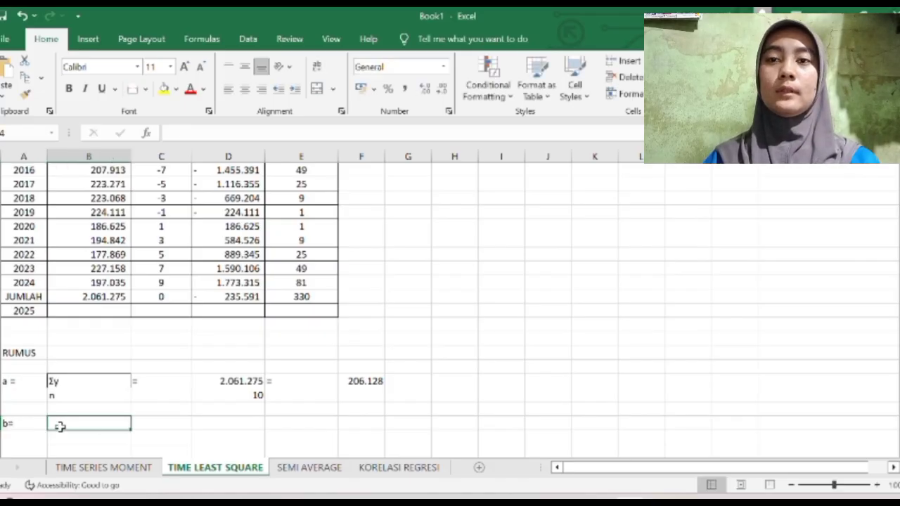
double_click(60, 427)
type("Σxy")
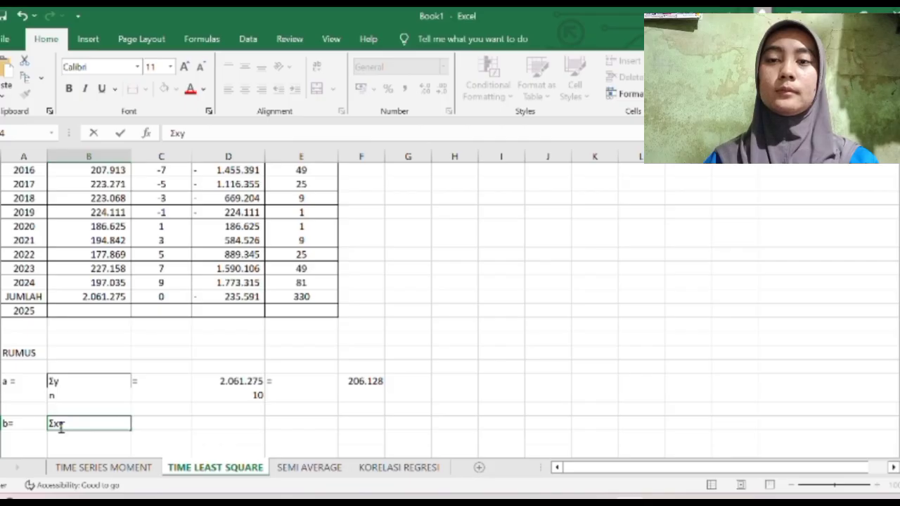
Complete the fraction for b with Σx2 in B25, a line under Σxy, and an equals sign in C24.
left_click(67, 434)
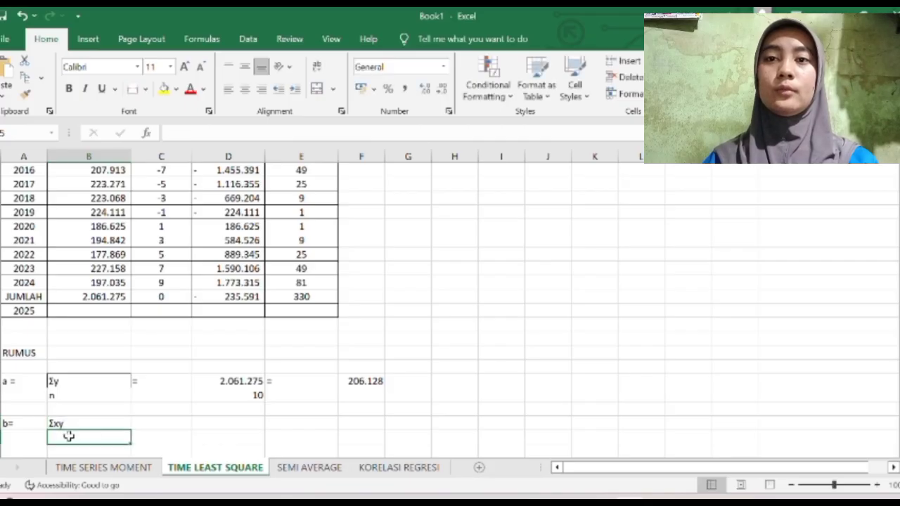
double_click(68, 436)
type("Σx2")
left_click(83, 425)
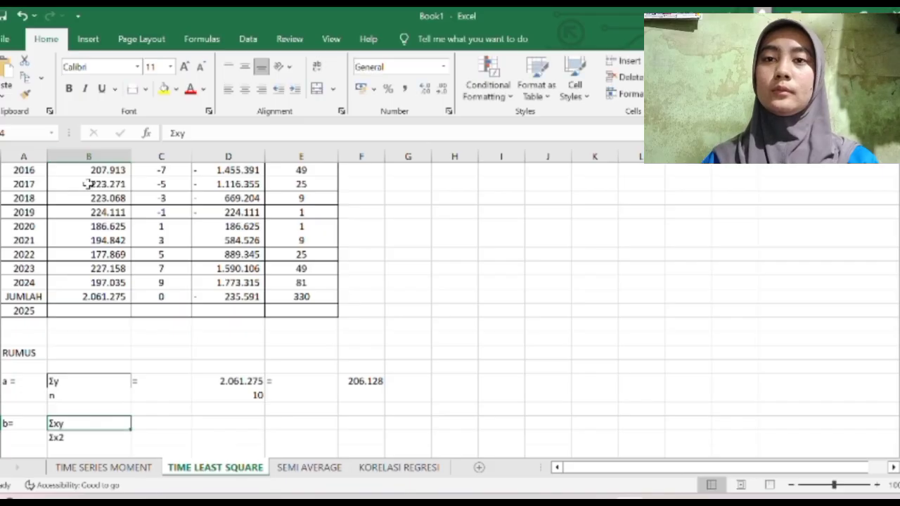
left_click(173, 424)
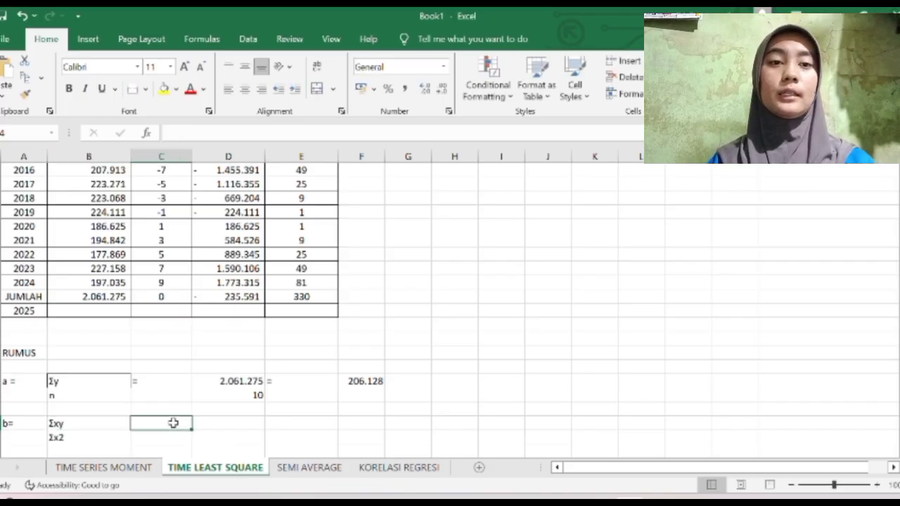
type("=")
key("Return")
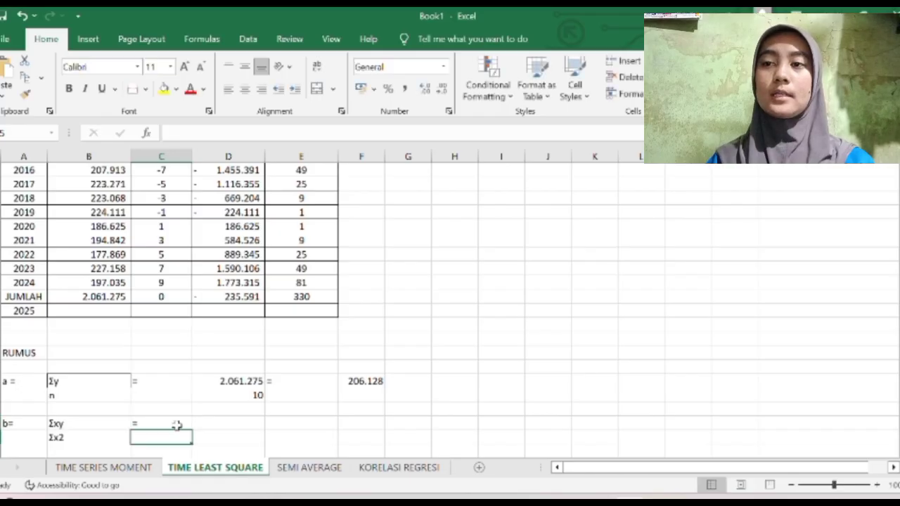
Enter the XY total as 235.591 in D24 as the numerator for b.
left_click(222, 424)
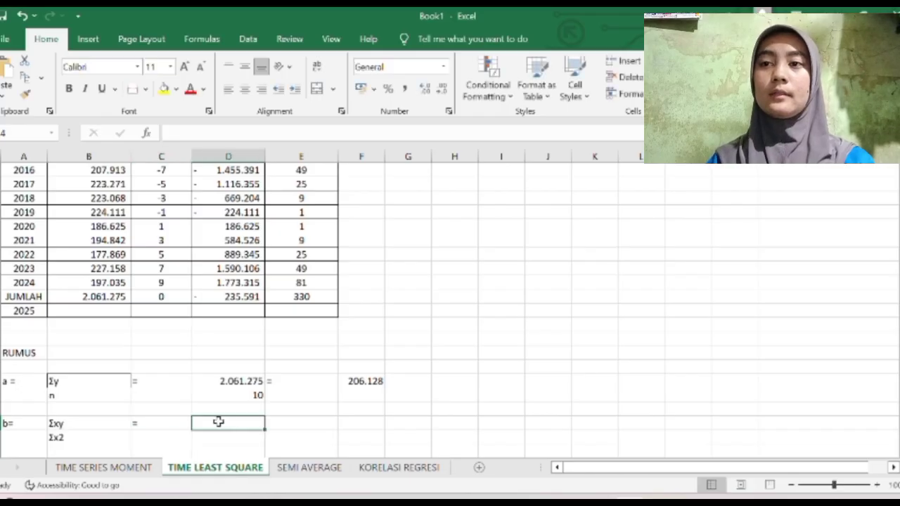
left_click(240, 296)
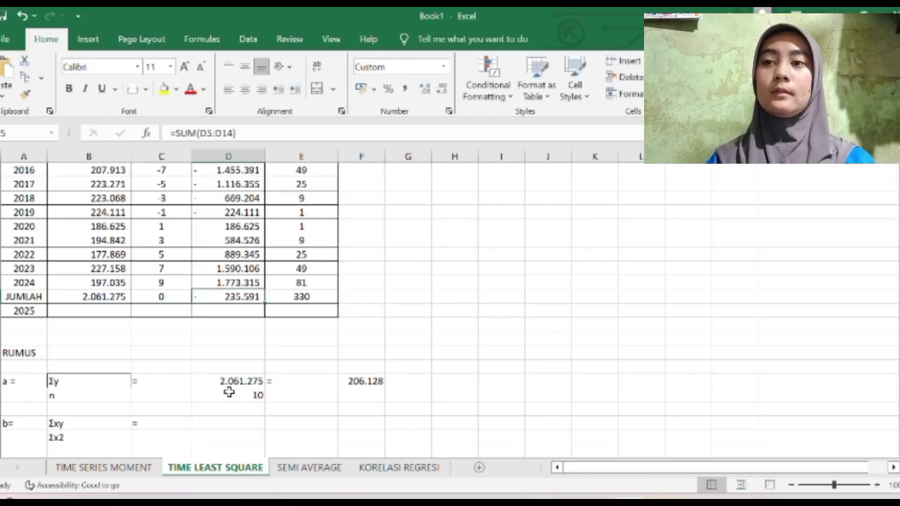
left_click(234, 422)
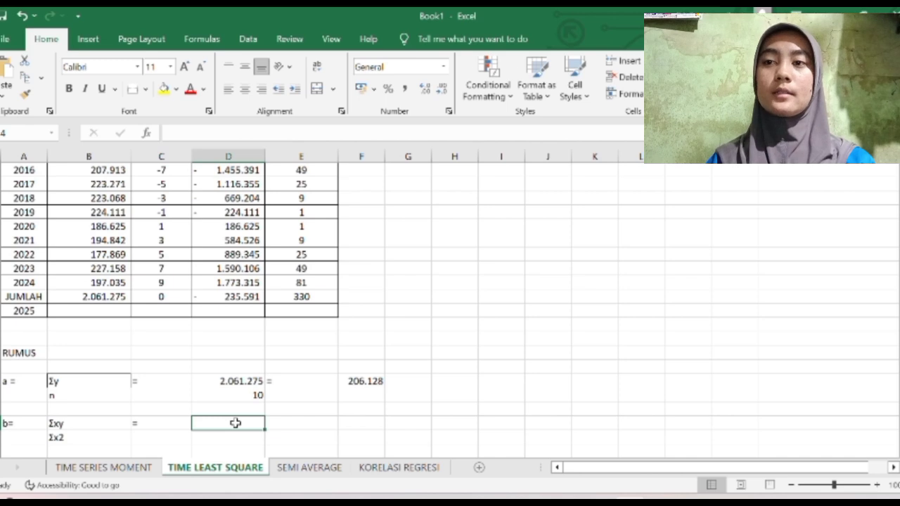
type("23")
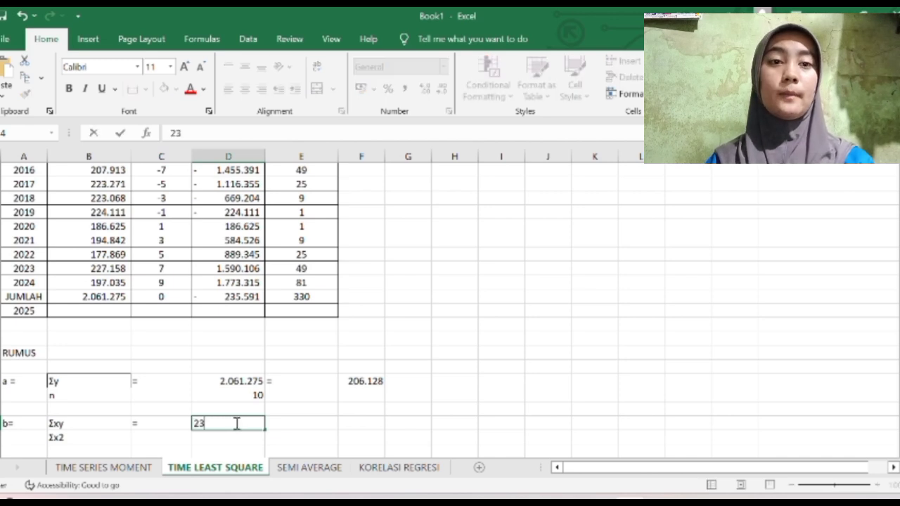
type("5.591")
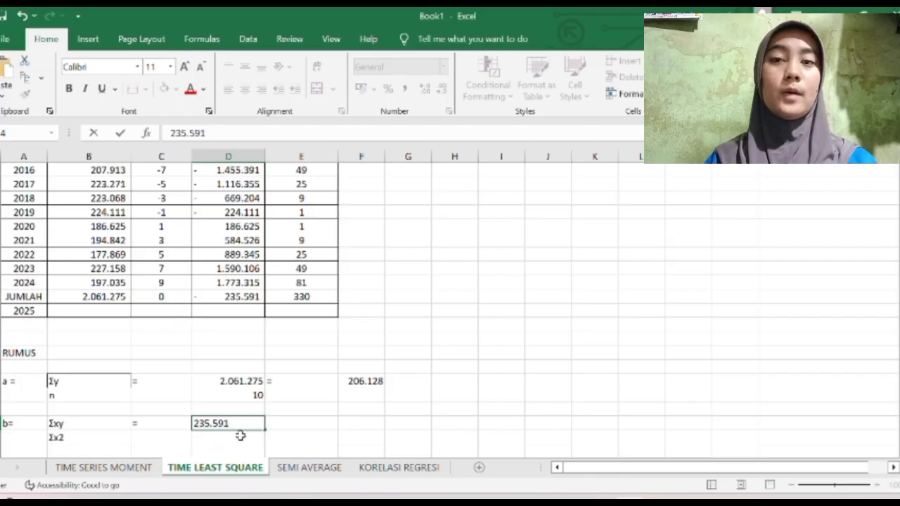
key("Return")
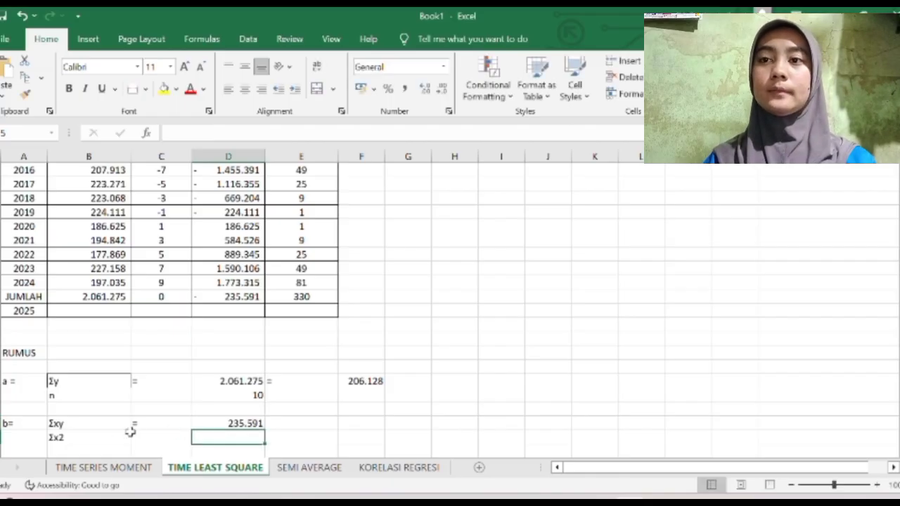
Enter the X² total 330 in D25 and add a bottom border to D24 as the fraction line.
left_click(314, 298)
left_click(253, 436)
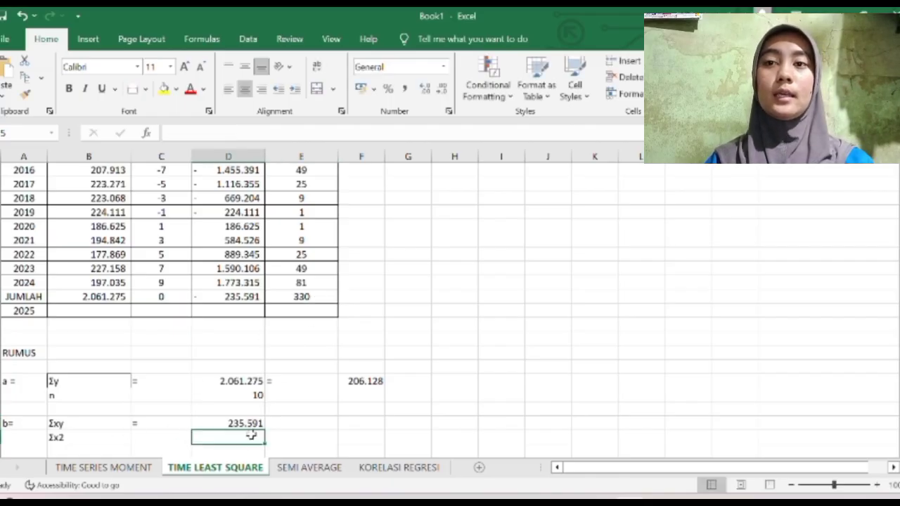
type("330")
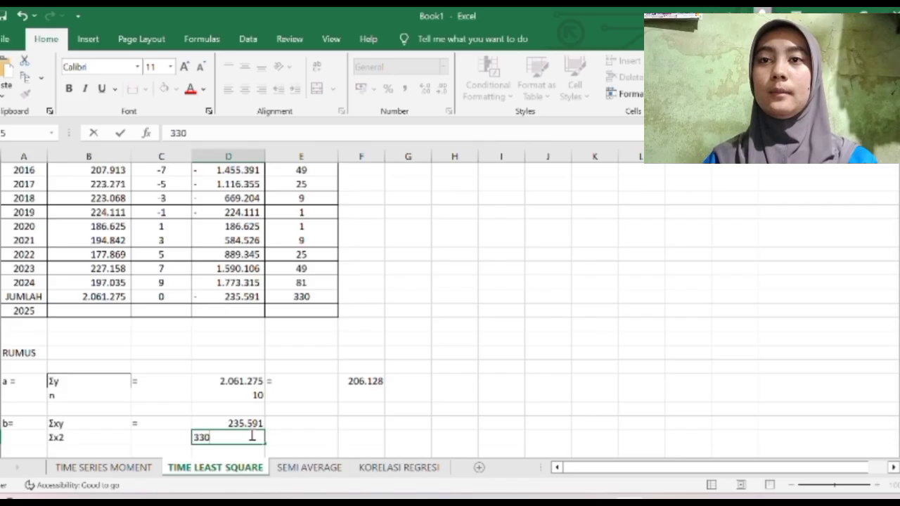
left_click(282, 424)
left_click(255, 435)
left_click(253, 422)
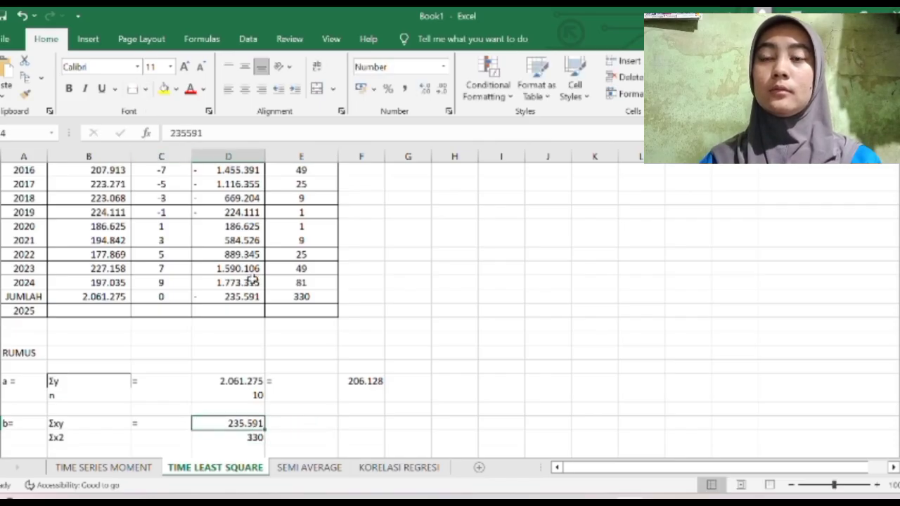
Put an equals sign in E24 and enter the value of b, 714, in F24.
left_click(303, 424)
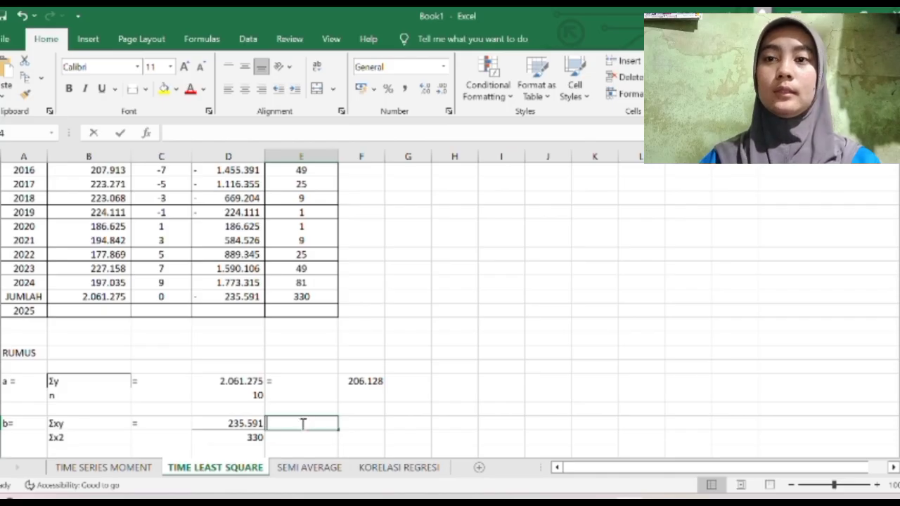
type("=")
key("Return")
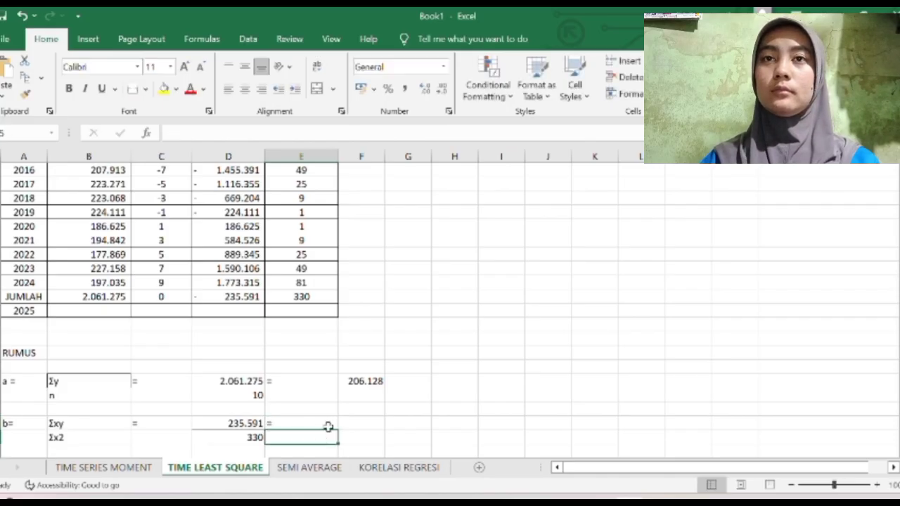
left_click(354, 424)
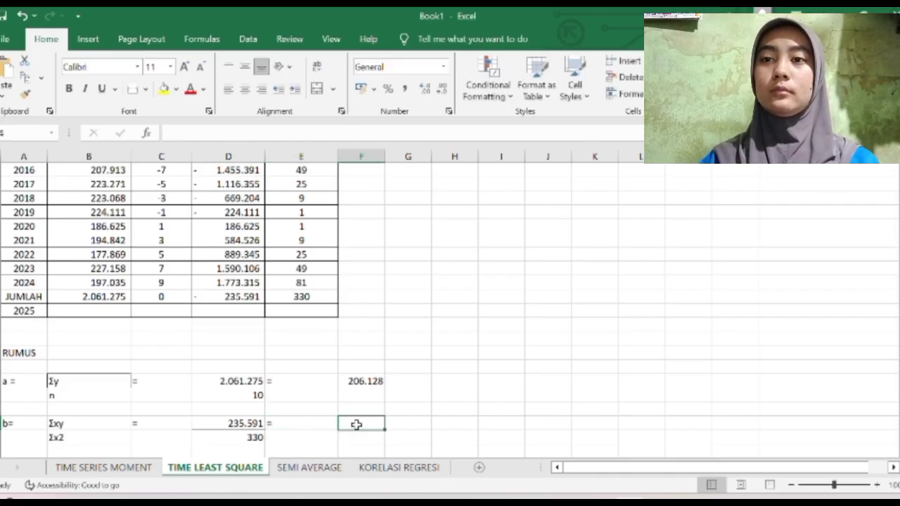
type("714")
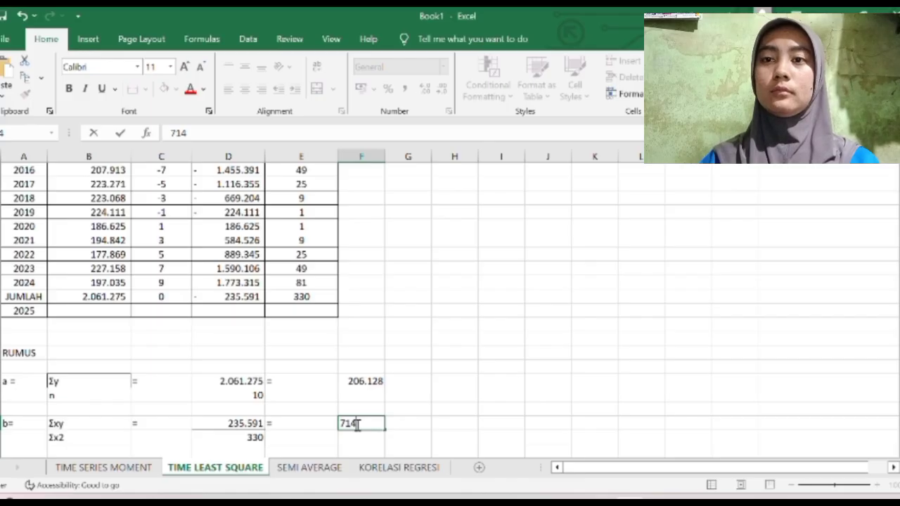
left_click(377, 410)
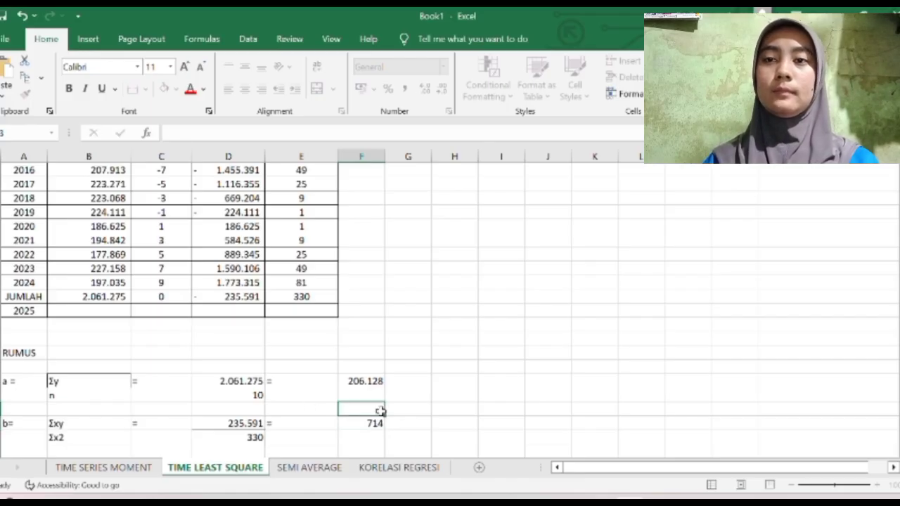
Enter the label "Y=" in A27 and fill it down to A30.
key("Down")
key("Down")
key("Down")
key("Down")
key("Down")
key("Down")
key("Down")
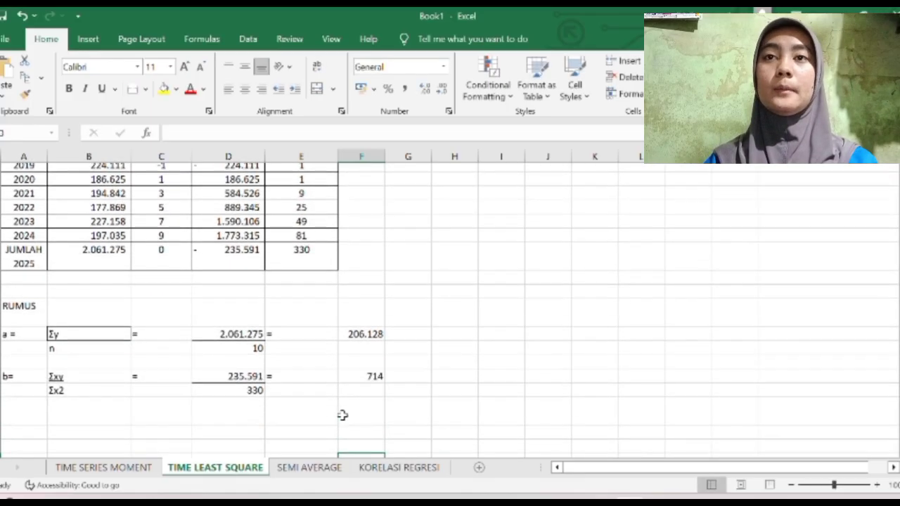
left_click(41, 411)
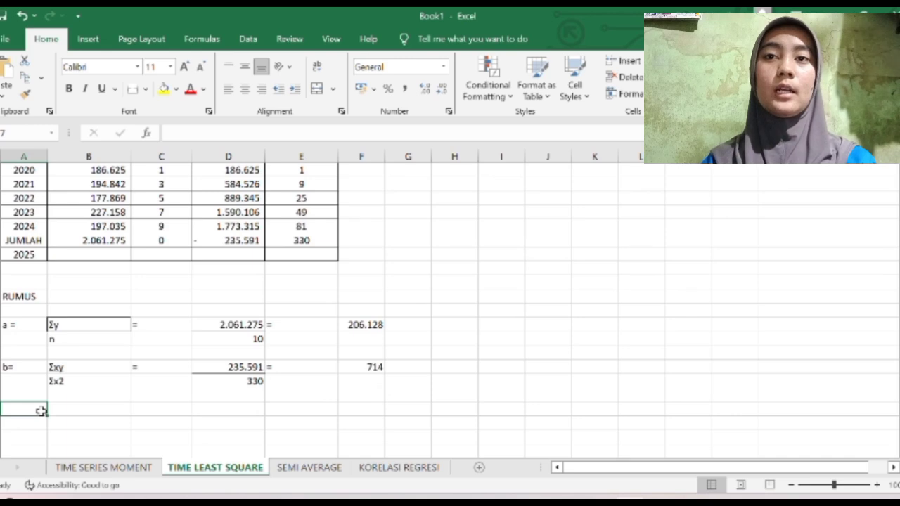
key("Caps_Lock")
type("Y=")
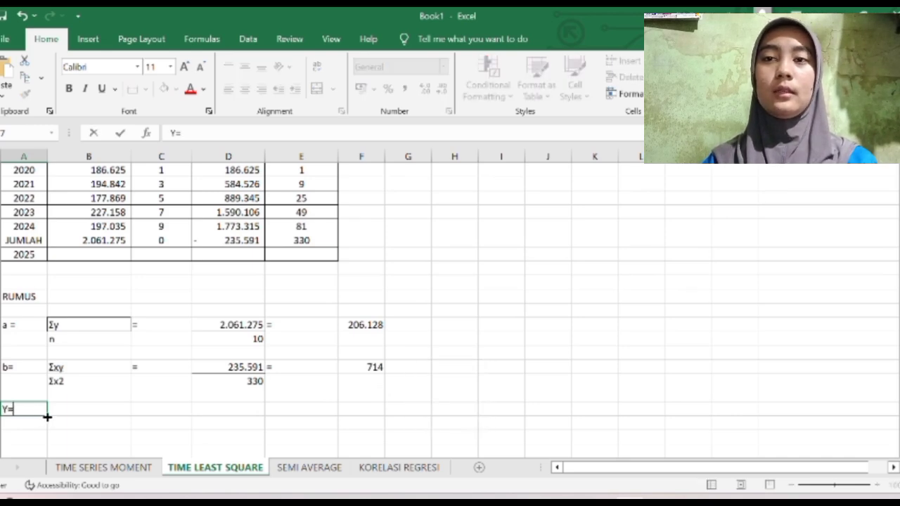
left_click_drag(48, 417, 40, 450)
Write the trend equation a+bx in B27 beside the first Y= label.
left_click(69, 413)
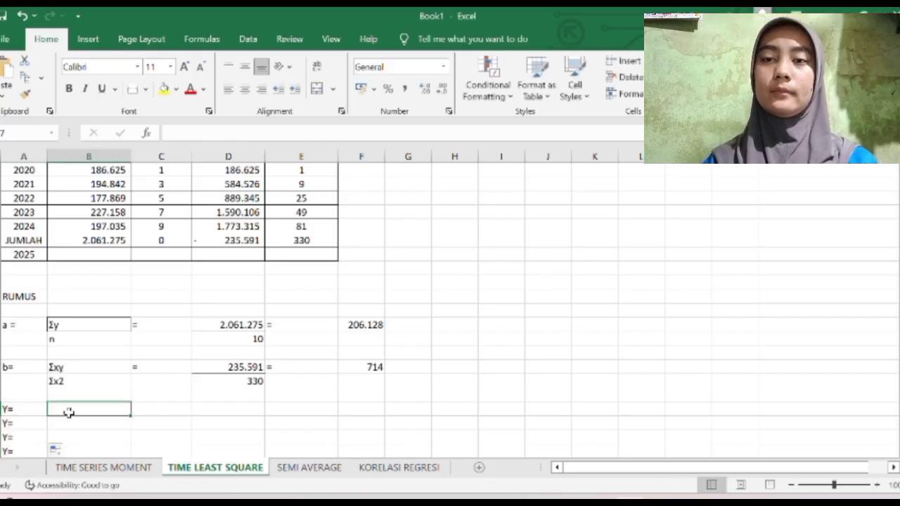
key("Caps_Lock")
type("a")
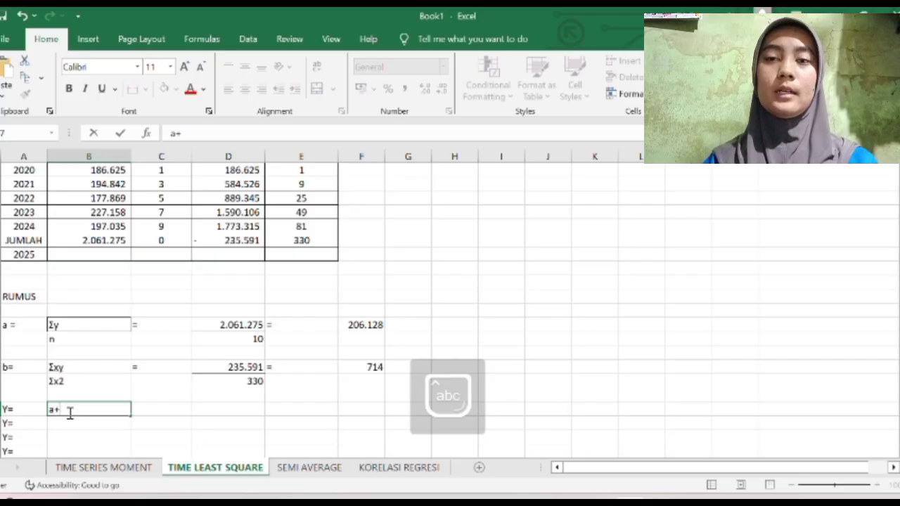
type("+bx")
left_click(72, 422)
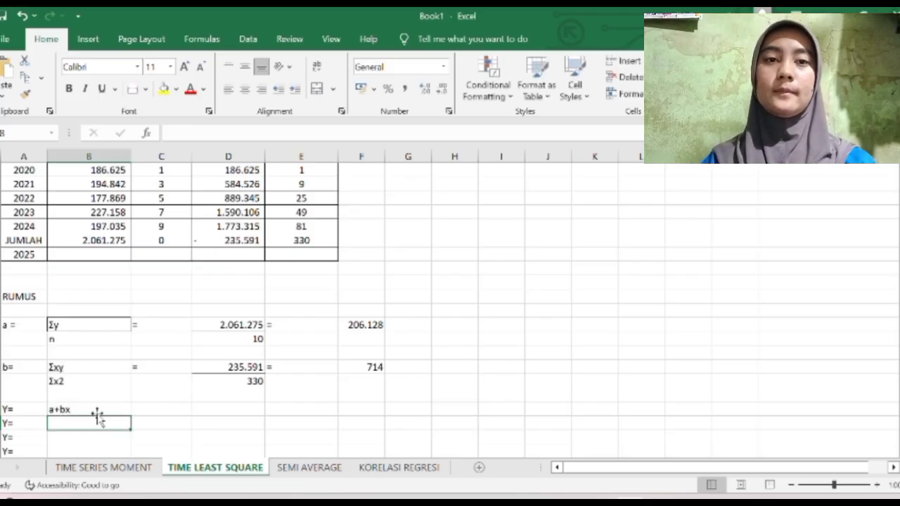
Write the equation with the coefficients substituted, 206.128 + 714 (11), in B28.
left_click(359, 328)
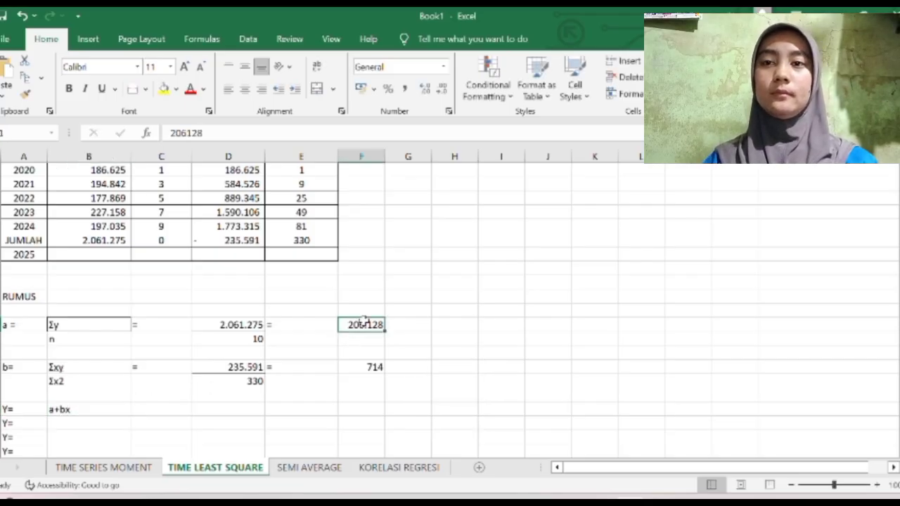
left_click(71, 423)
type("206.128")
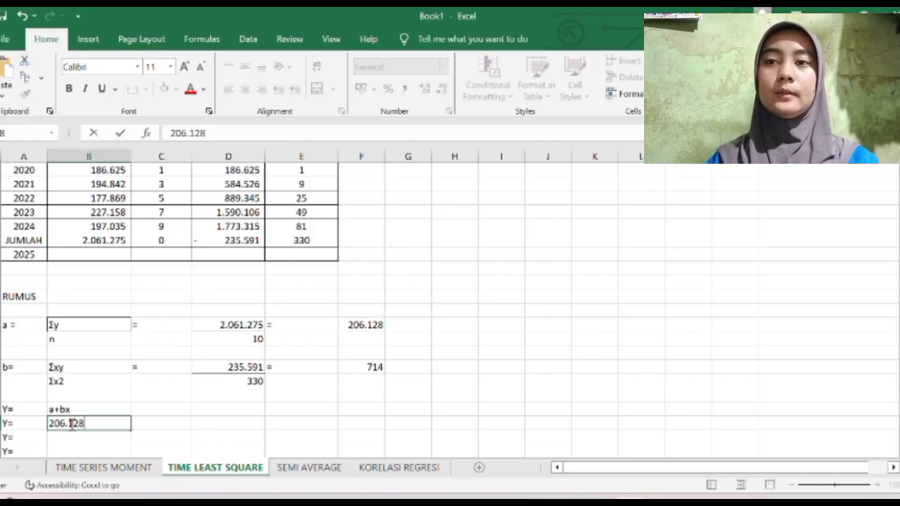
type("+ 71")
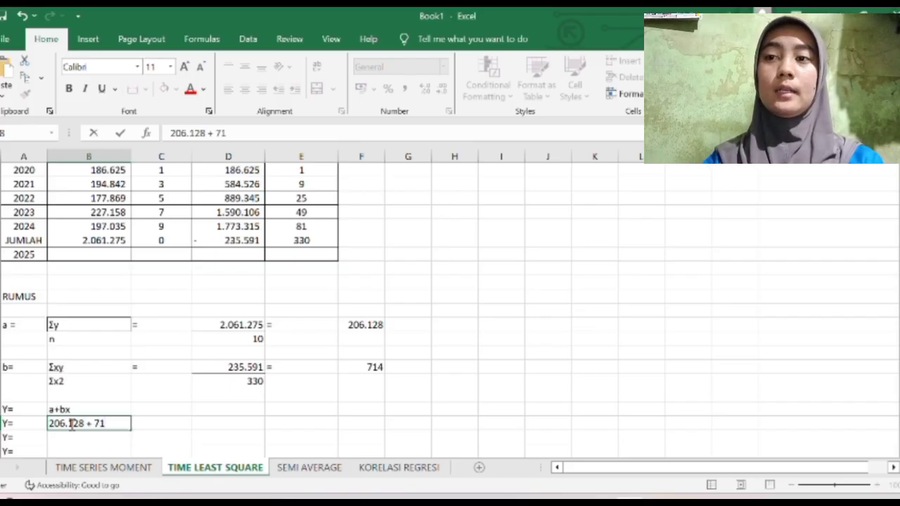
type("4 (11")
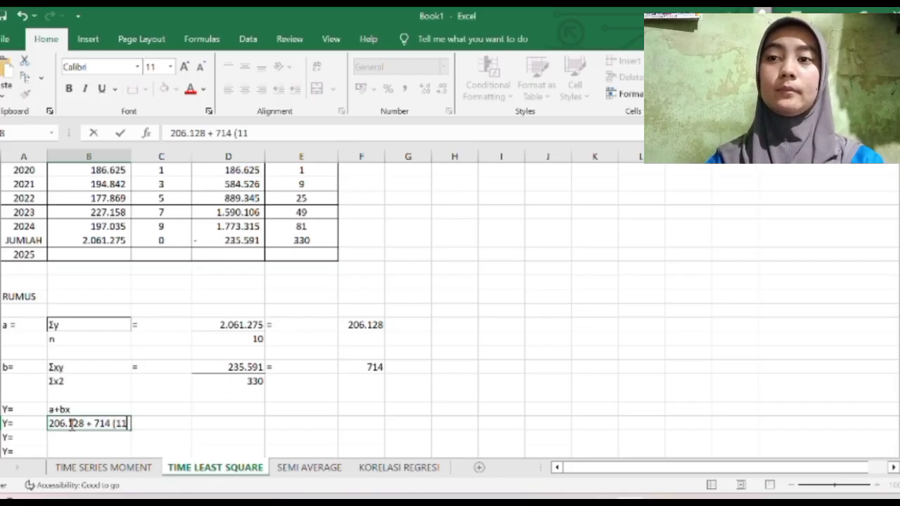
type(")")
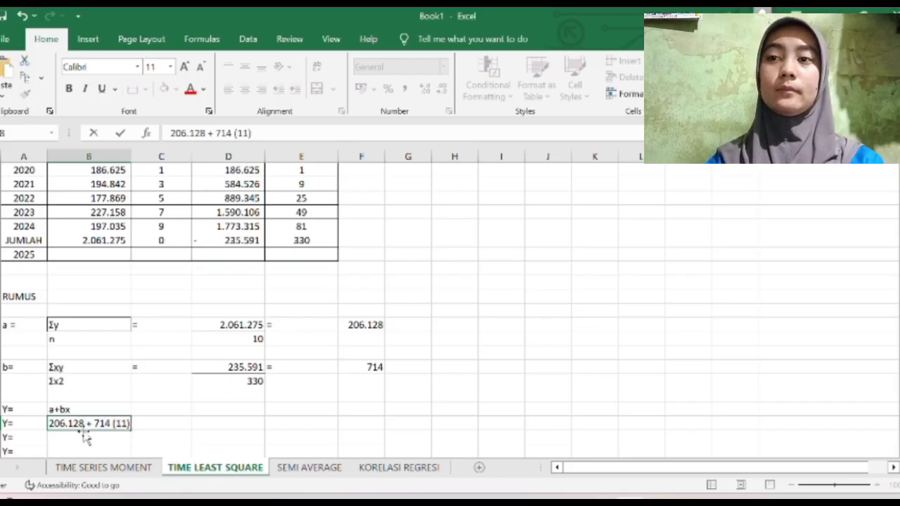
Enter 11 as the TAHUN (X) value in the table's 2025 row.
left_click(167, 253)
type("11")
key("Tab")
Write the equation with the product worked out, 206.128 + 7.854, in B29 beside the third Y= label.
scroll(114, 379, "down", 1)
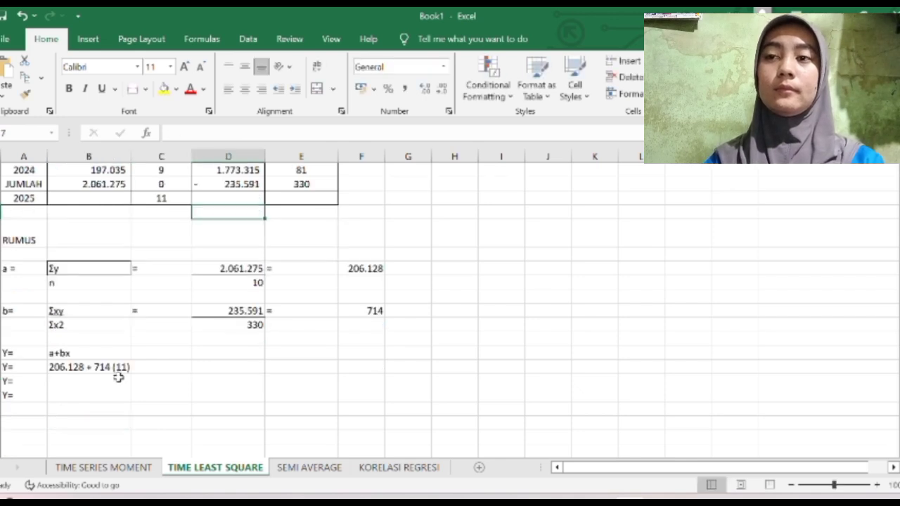
left_click(115, 379)
type("20")
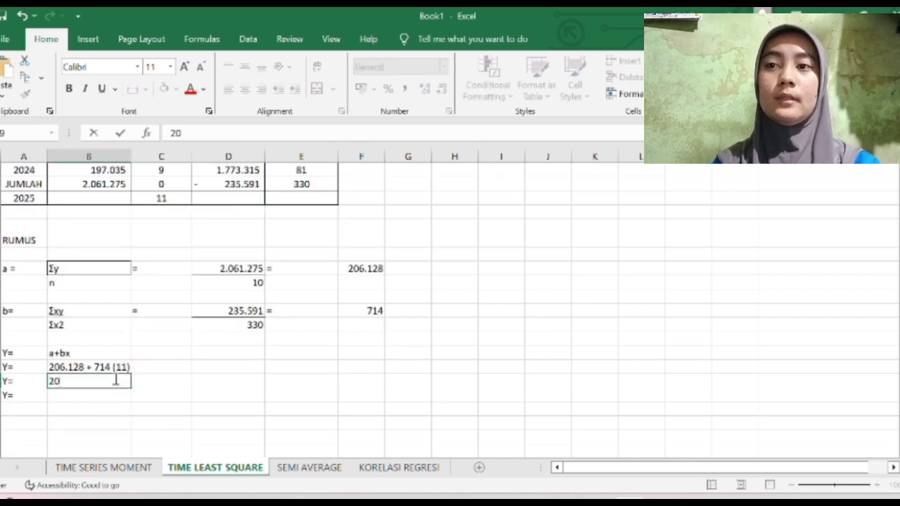
type("6.128 + 7")
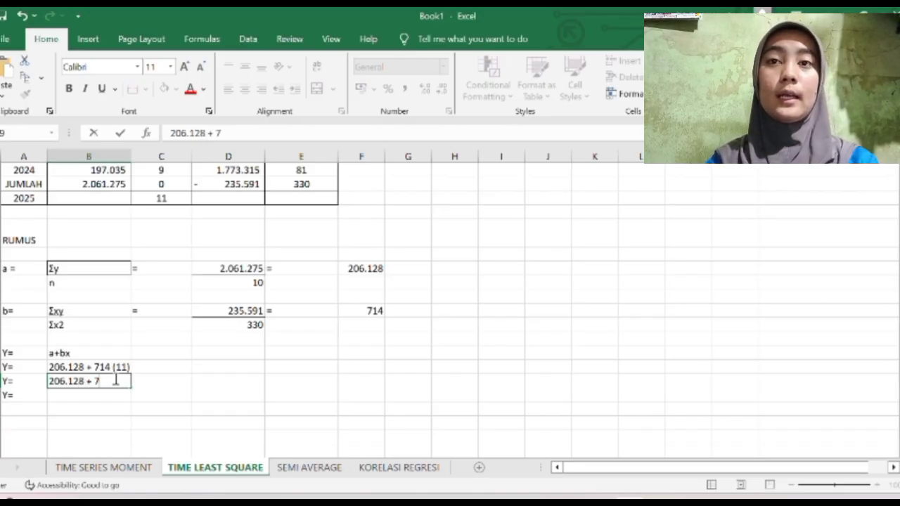
type(".8")
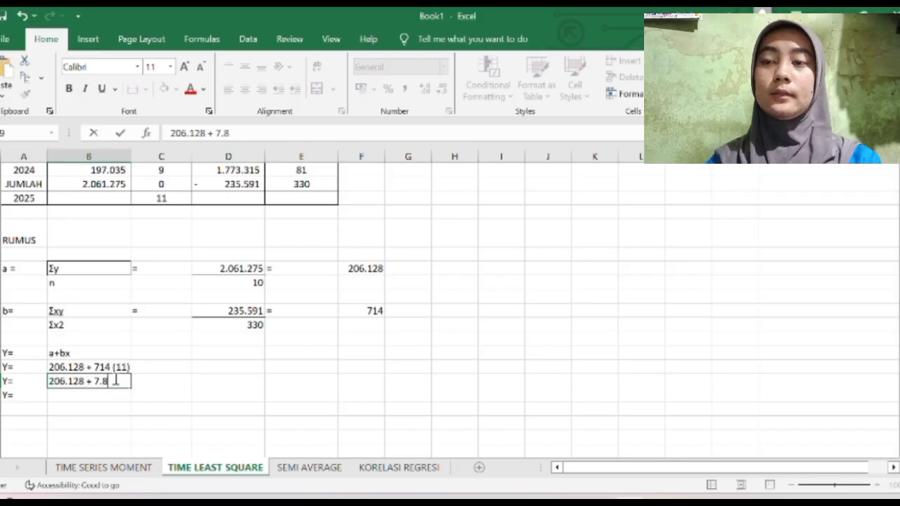
type("54")
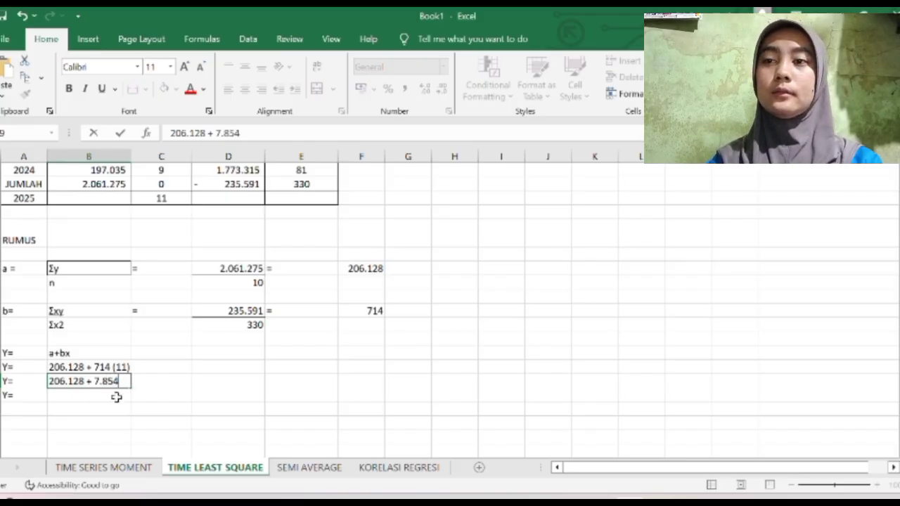
Enter the forecast result 213.982 in B30 beside the last Y= label.
left_click(117, 396)
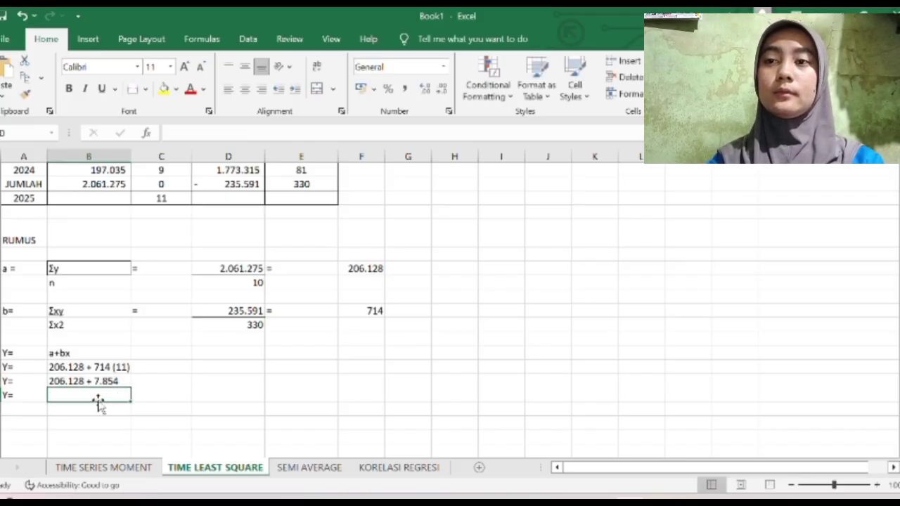
type("213")
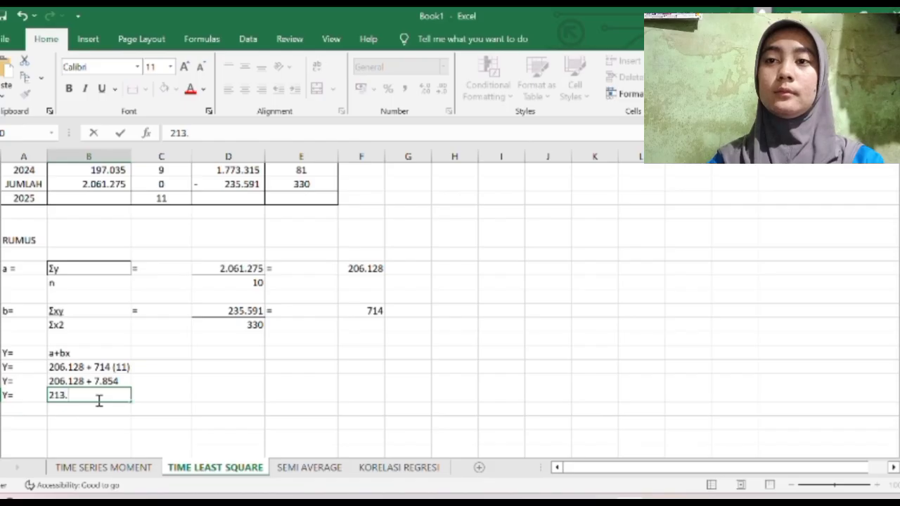
type(".982")
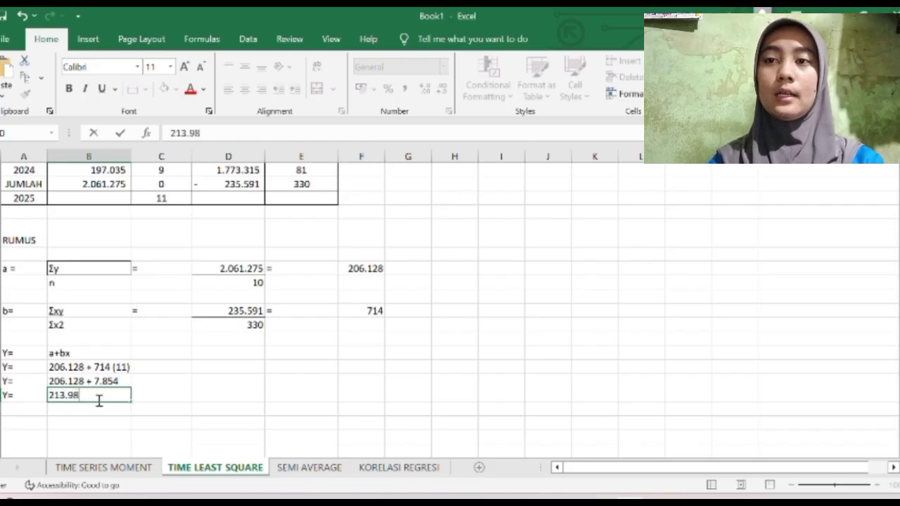
left_click(139, 403)
left_click(124, 395)
Enter 213.982 as the Forecasting Penjualan 2025 value in the HASIL PENJUALAN table.
scroll(253, 279, "up", 4)
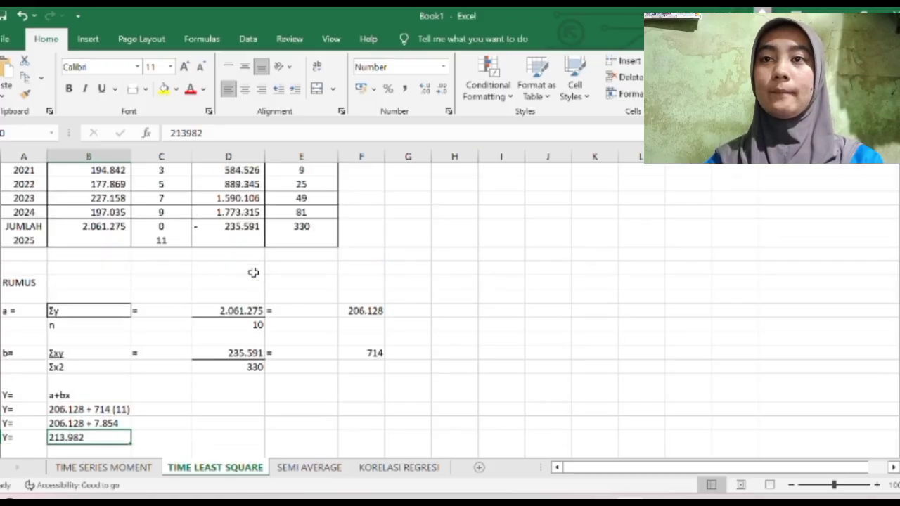
left_click(77, 384)
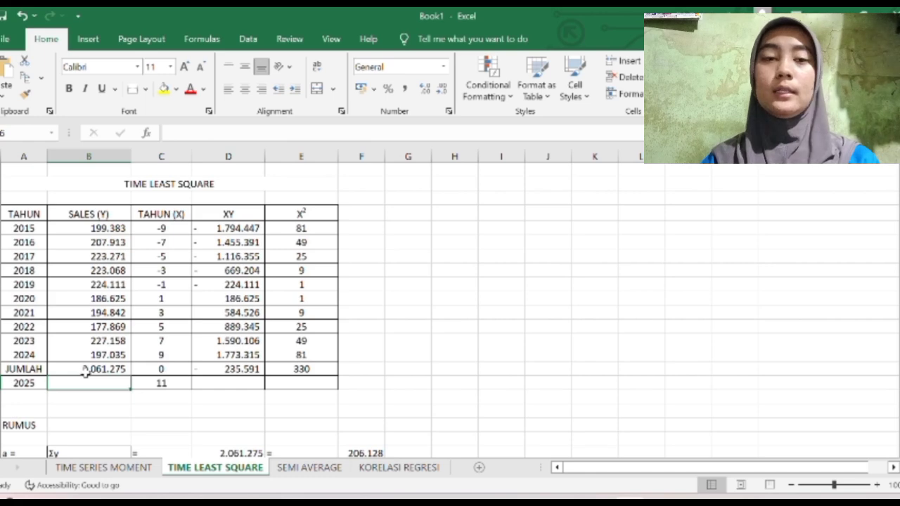
scroll(84, 373, "down", 6)
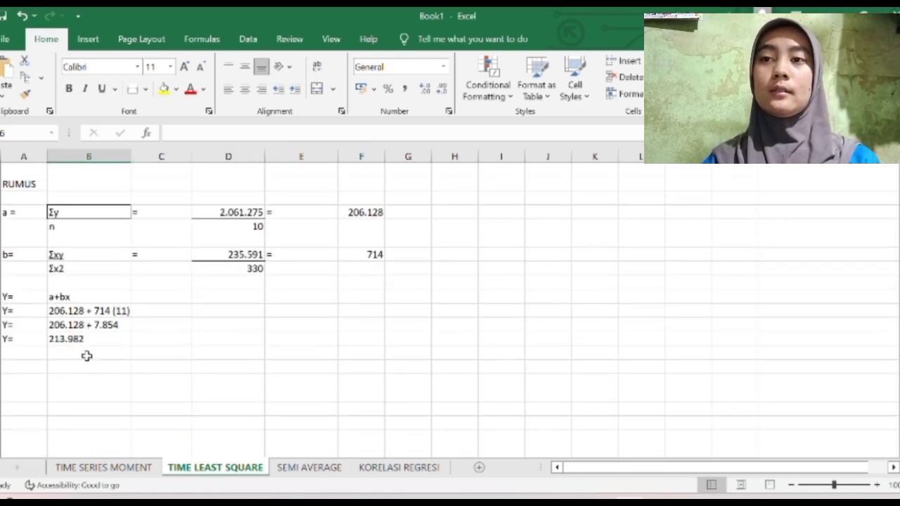
left_click(92, 340)
scroll(114, 258, "up", 2)
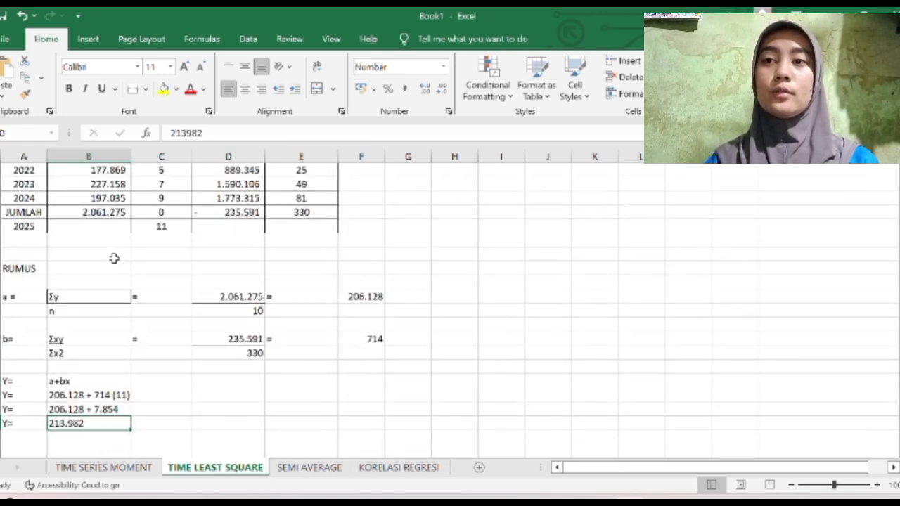
scroll(114, 258, "up", 4)
left_click(34, 206)
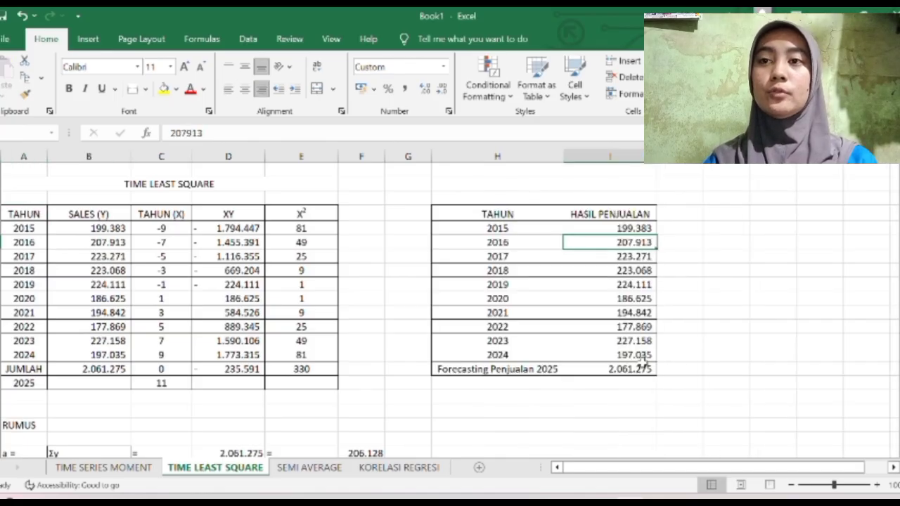
left_click(644, 368)
type("213.982")
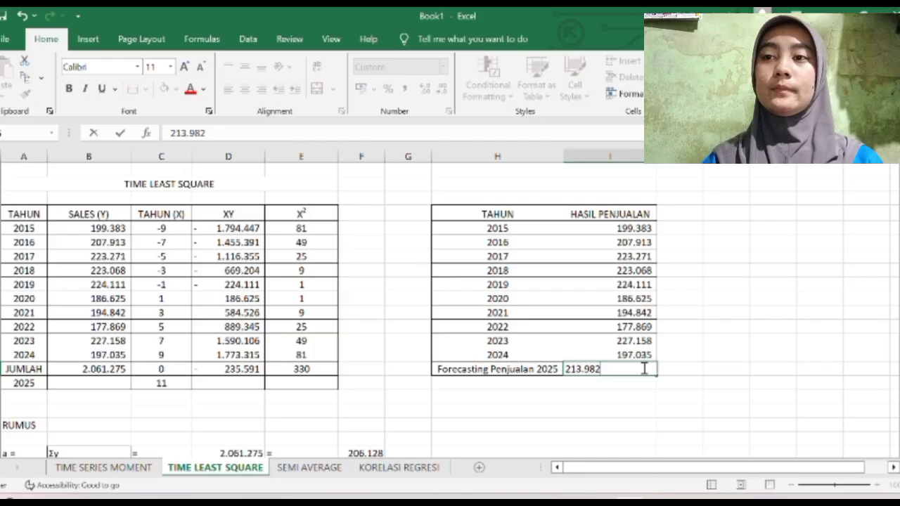
left_click(664, 413)
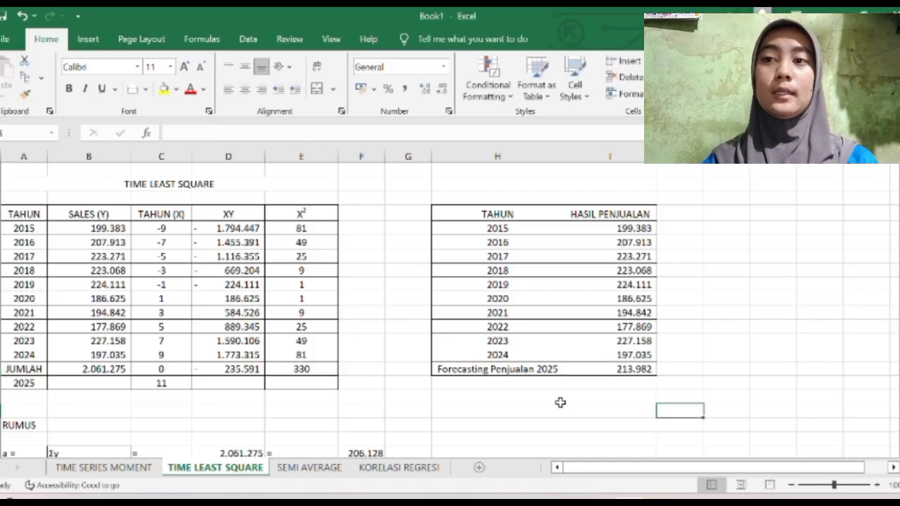
Insert the recommended line chart for the TAHUN and HASIL PENJUALAN table, including the 2025 forecast row.
scroll(561, 403, "down", 1)
left_click(524, 180)
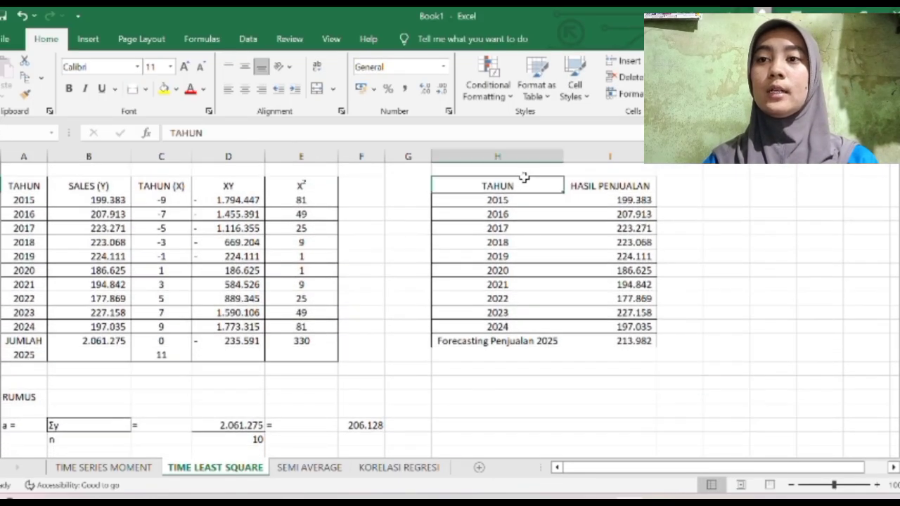
left_click_drag(536, 188, 618, 337)
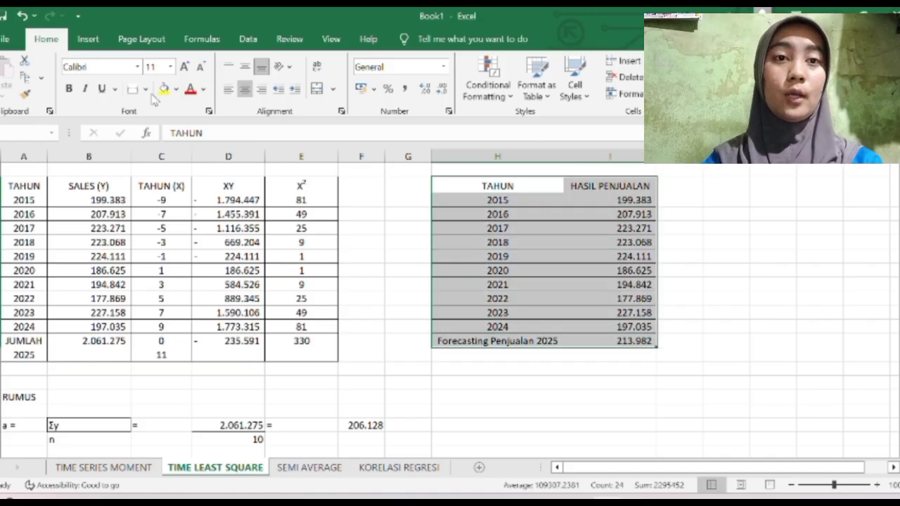
left_click(90, 40)
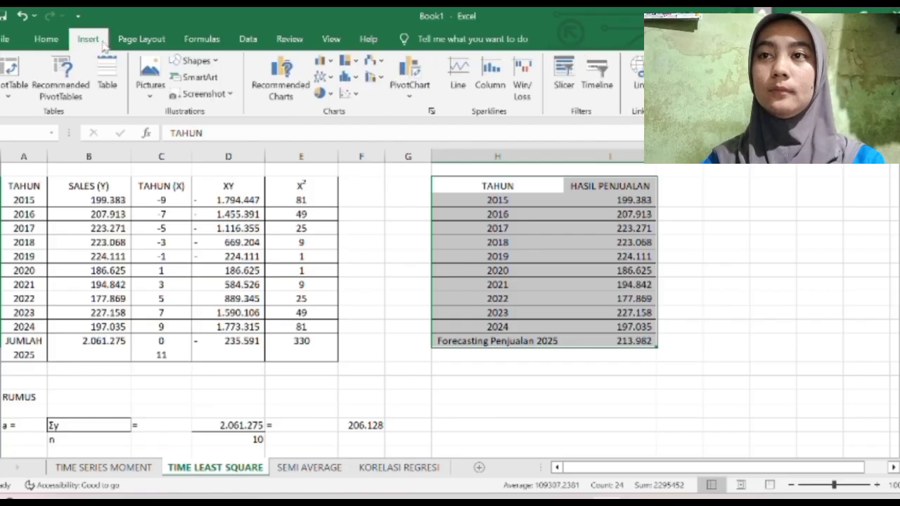
left_click(267, 78)
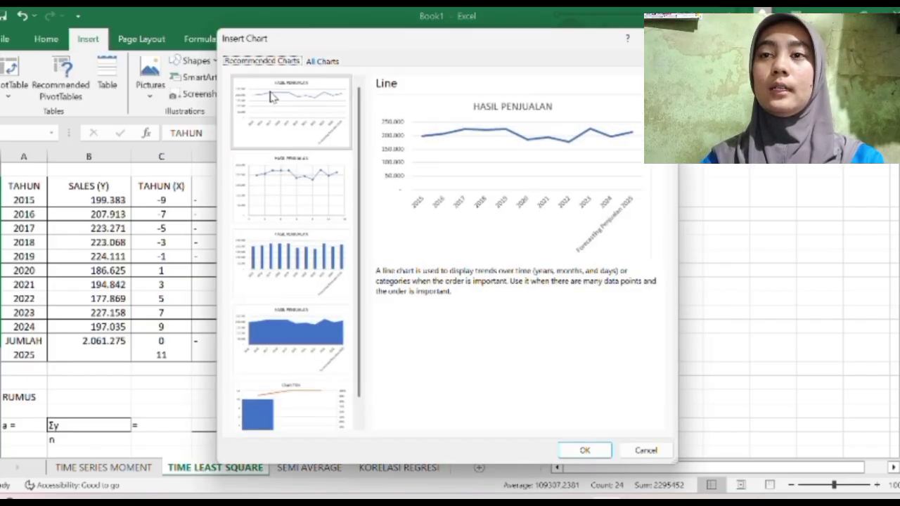
left_click(305, 125)
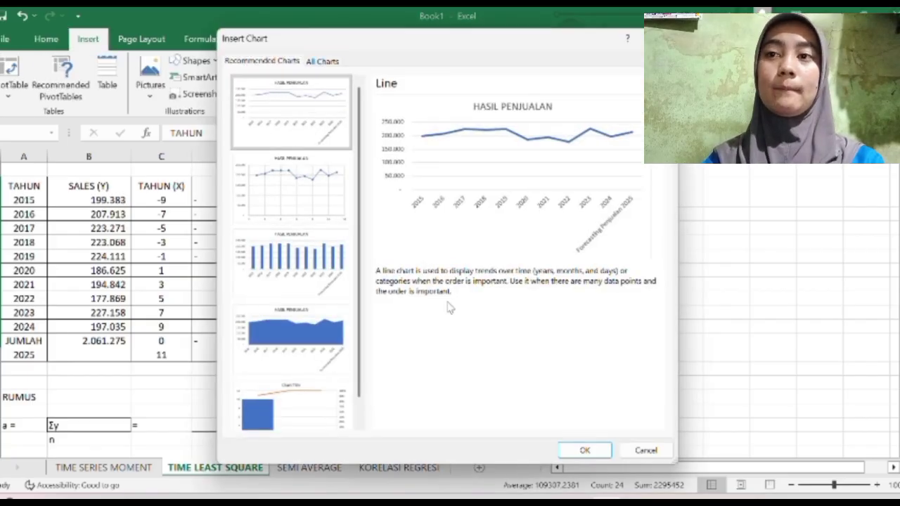
left_click(564, 445)
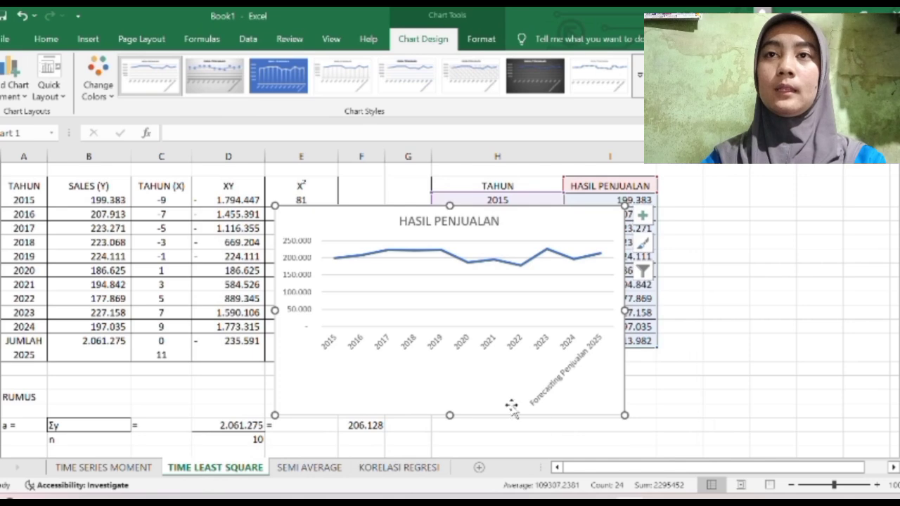
Move the HASIL PENJUALAN line chart to the empty area directly below its source table.
left_click_drag(476, 393, 520, 437)
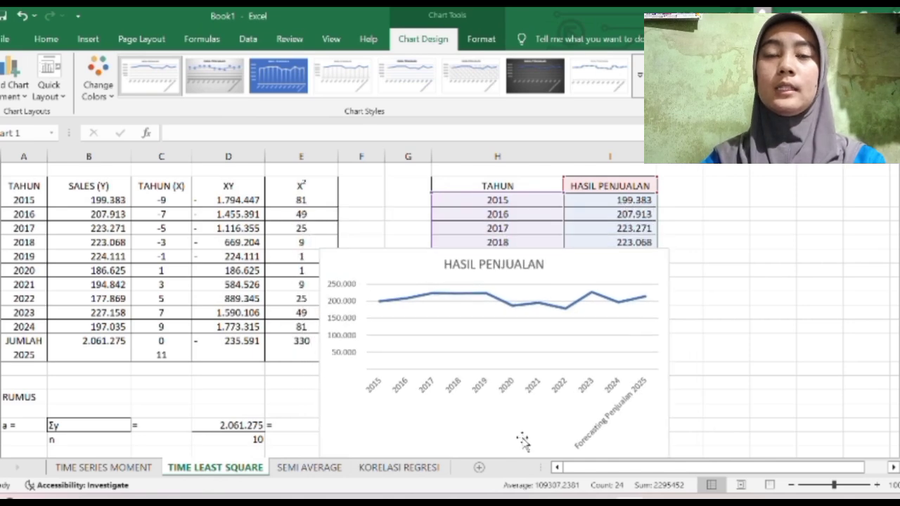
scroll(585, 429, "down", 1)
scroll(586, 427, "down", 1)
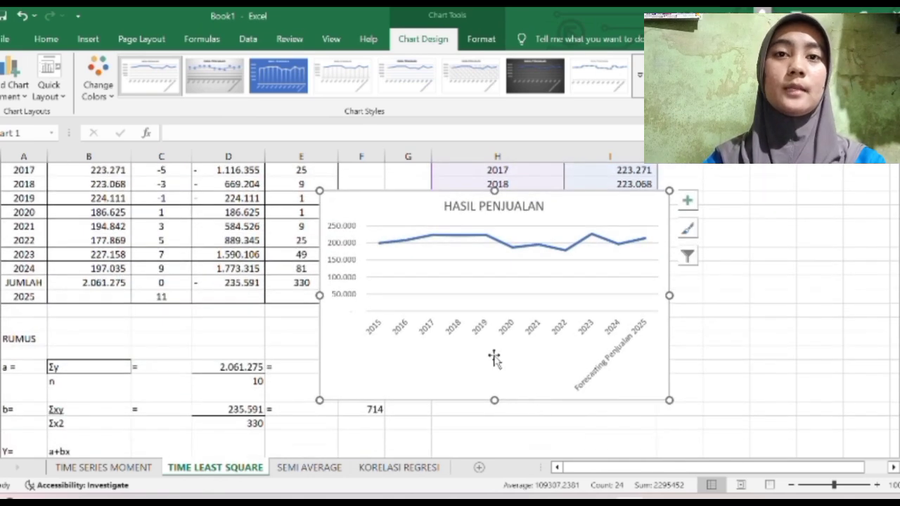
left_click_drag(494, 358, 605, 497)
left_click_drag(533, 293, 647, 412)
Add data labels to the sales line in the HASIL PENJUALAN chart and deselect the chart.
left_click(753, 300)
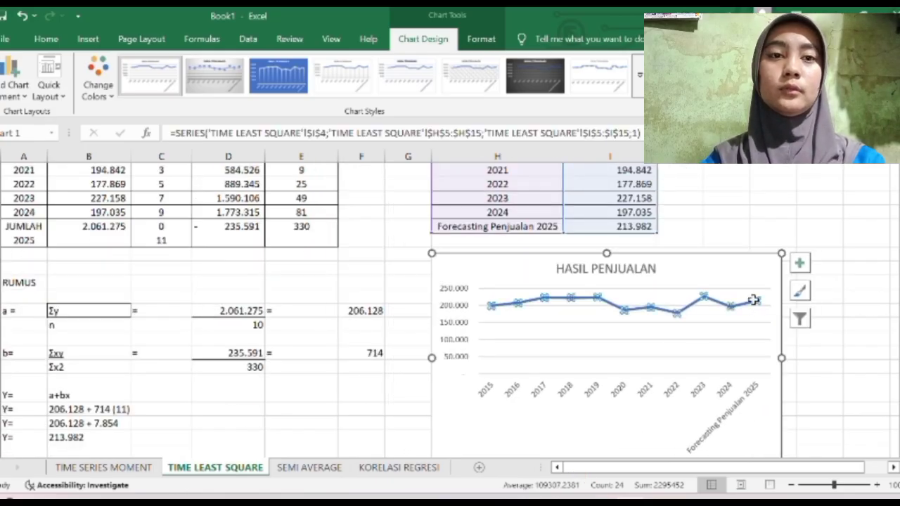
right_click(757, 302)
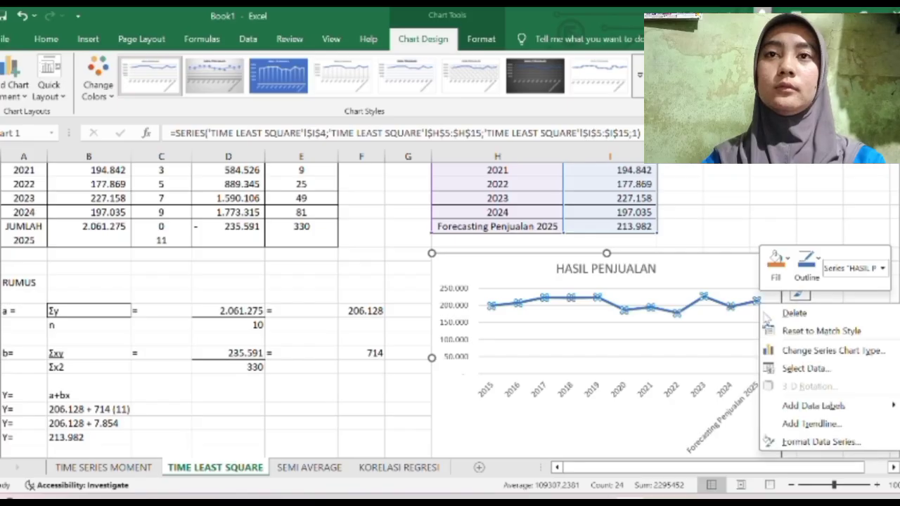
left_click(779, 402)
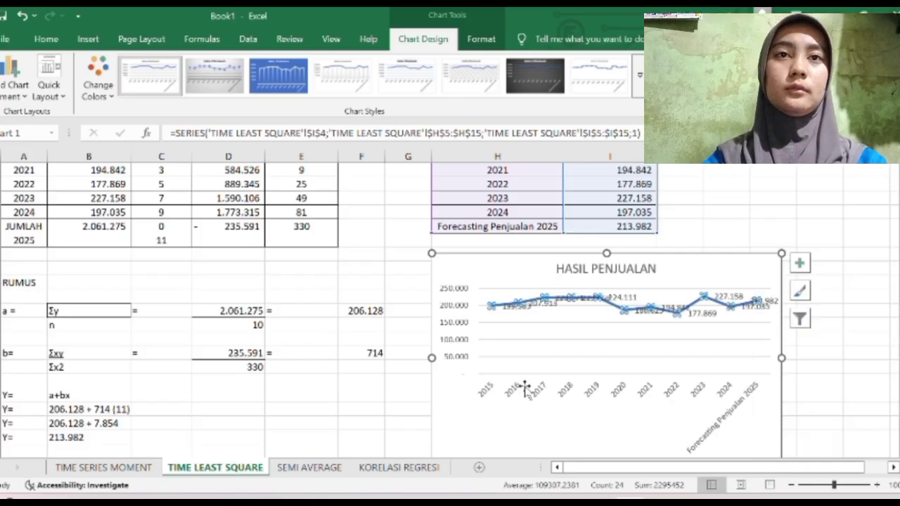
left_click(396, 409)
scroll(396, 408, "up", 4)
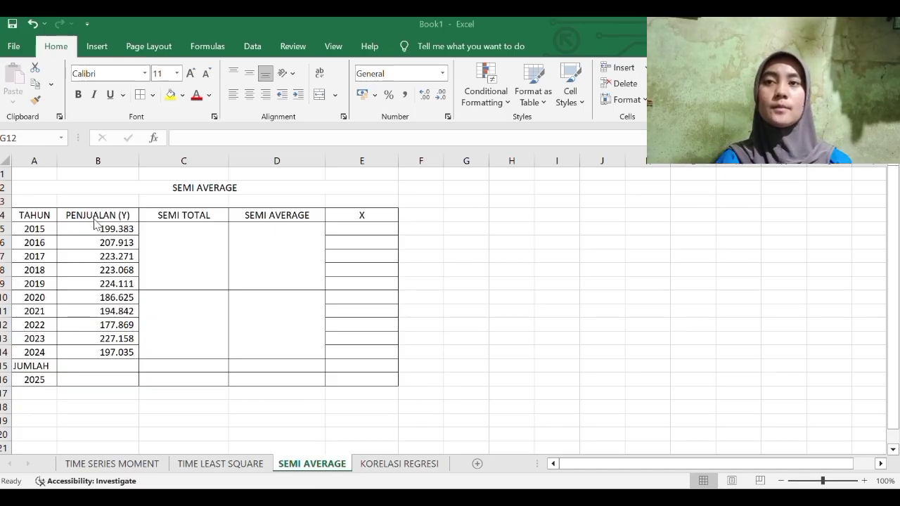
On the SEMI AVERAGE sheet, total the 2015–2024 sales in the JUMLAH row with a SUM of B5:B14.
left_click(106, 363)
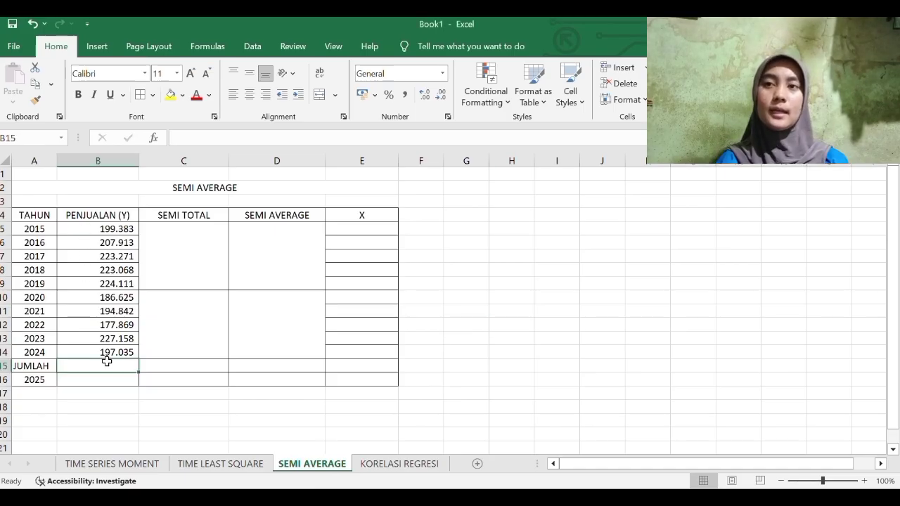
type("=SUM")
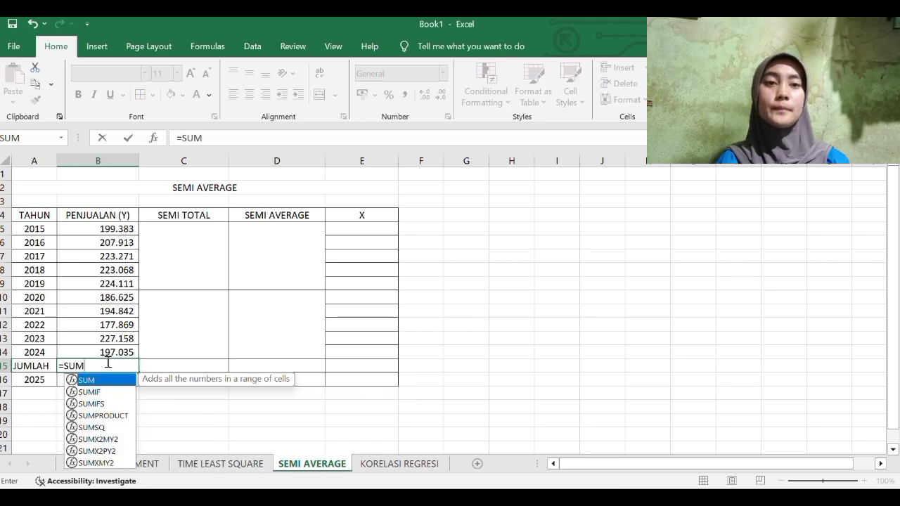
type("(")
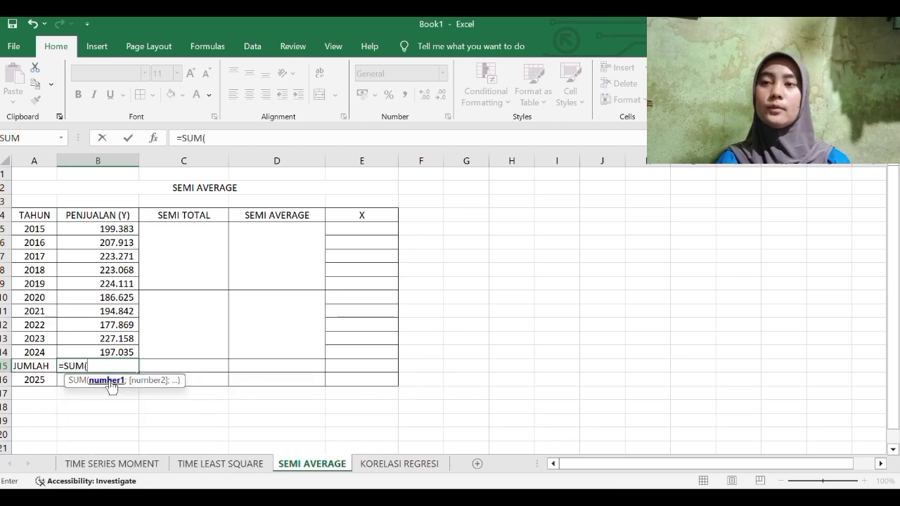
left_click(119, 229)
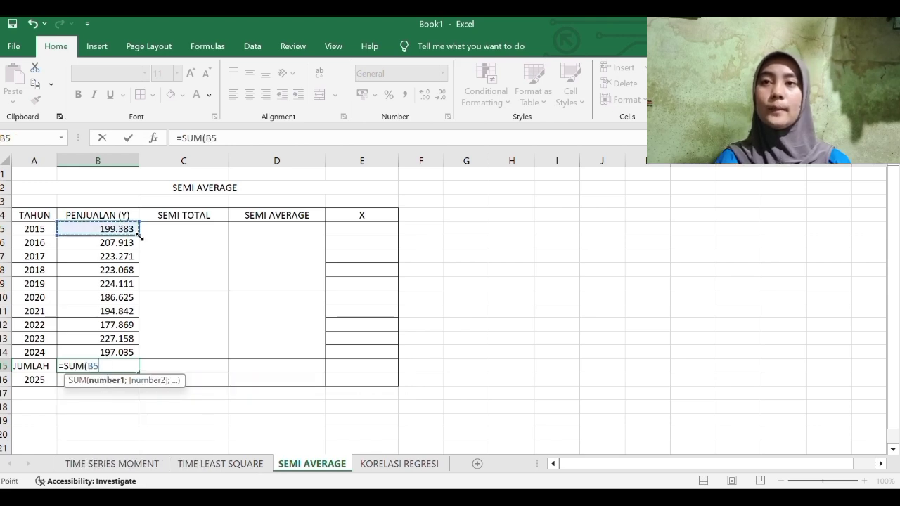
left_click_drag(141, 240, 132, 355)
key("Return")
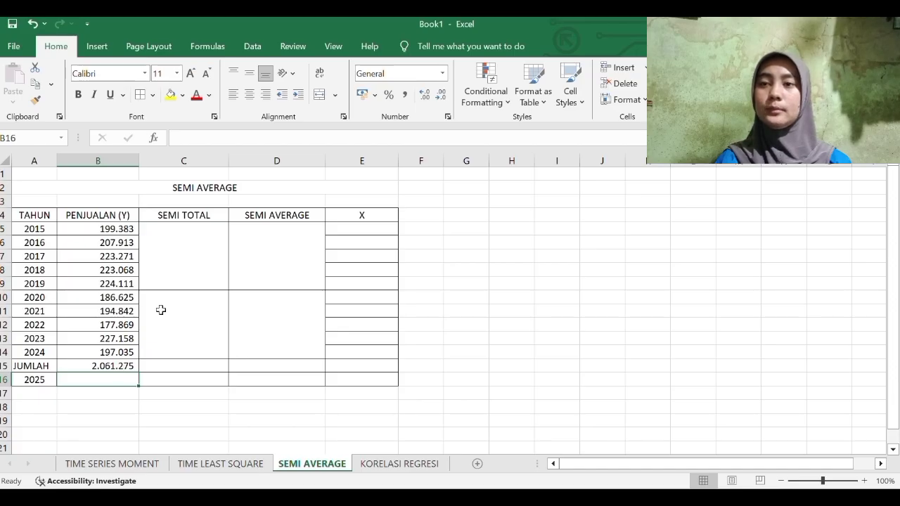
Calculate the SEMI TOTAL for 2015–2019 in the merged cell C5 with a SUM of B5:B9.
left_click(175, 270)
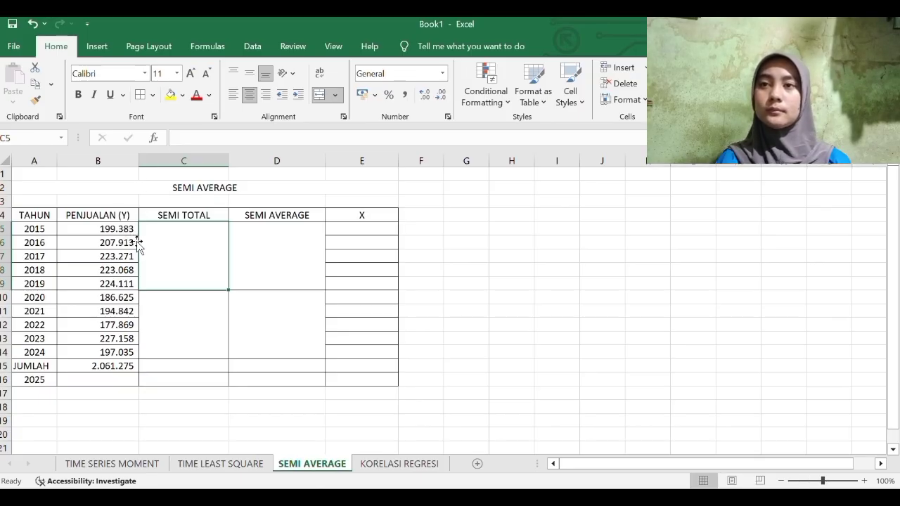
left_click(52, 231)
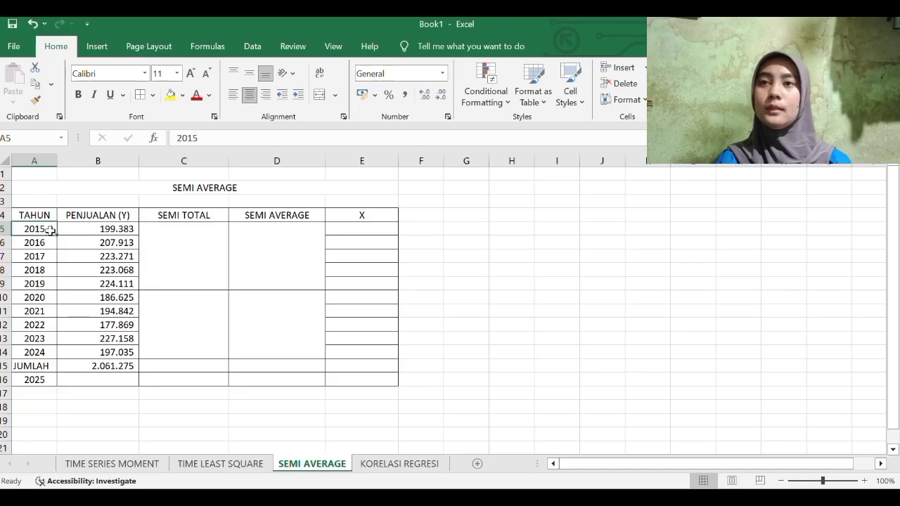
left_click(52, 284)
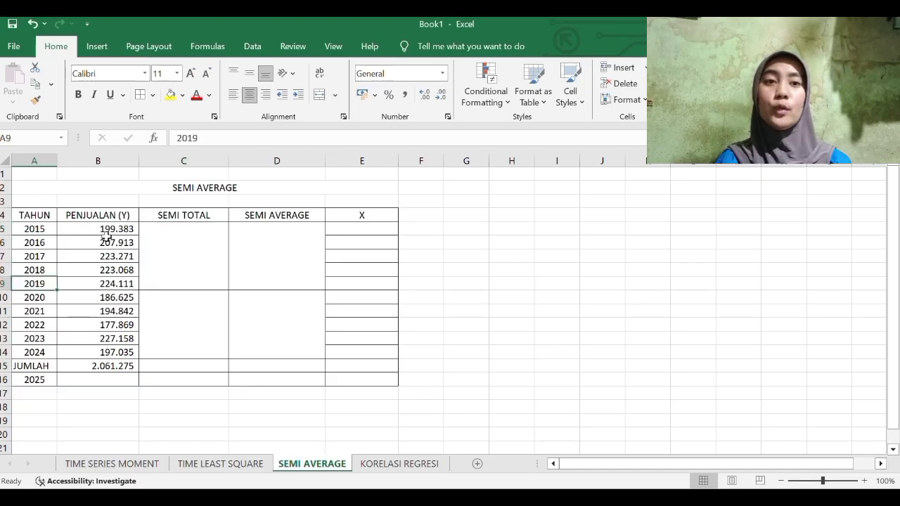
left_click(152, 244)
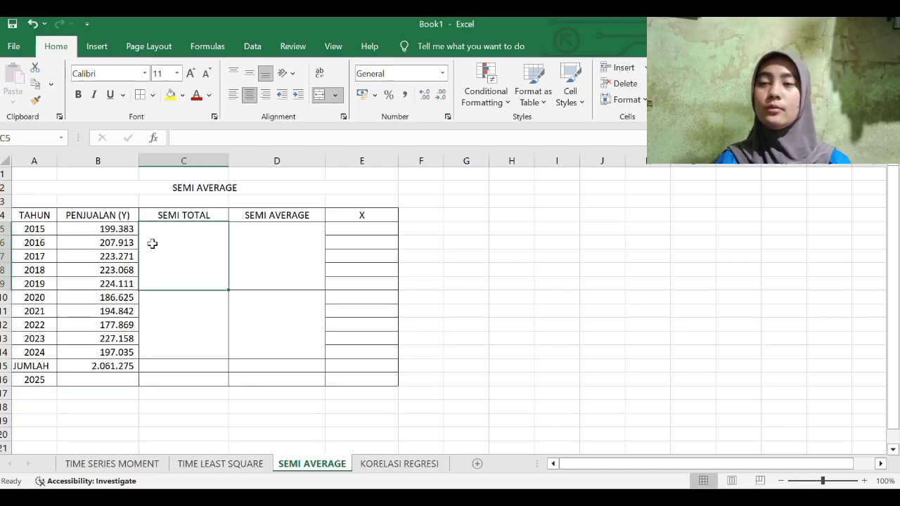
type("=")
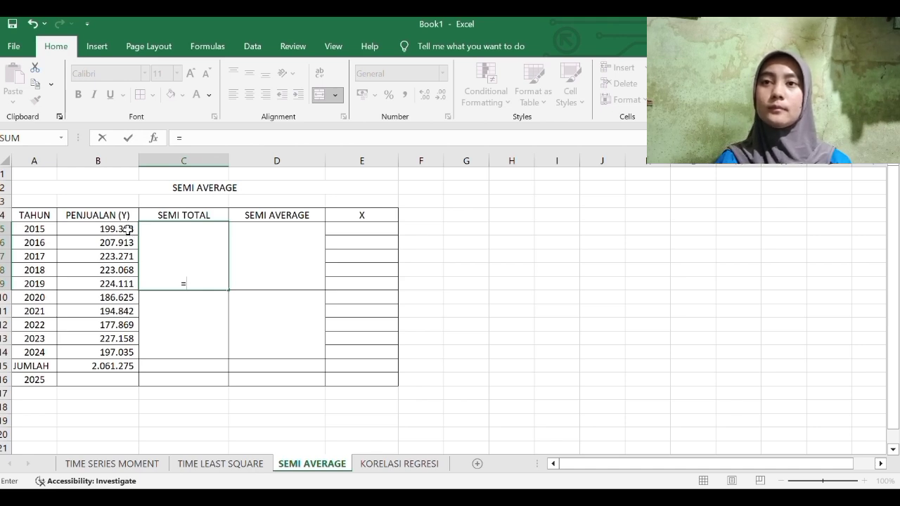
type("SUM")
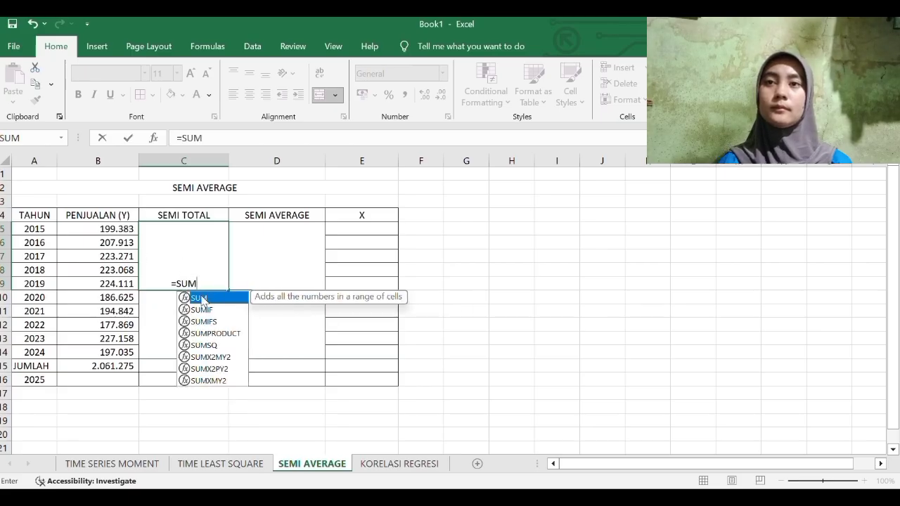
double_click(200, 298)
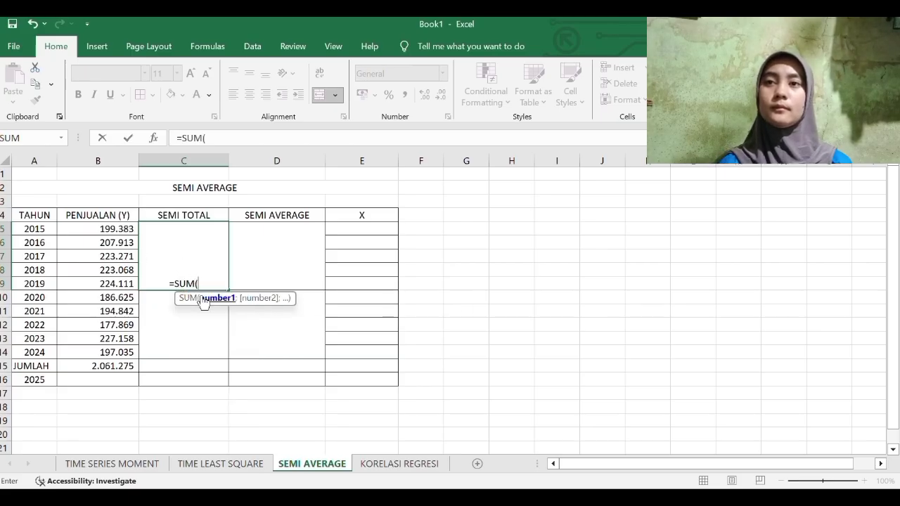
left_click(117, 226)
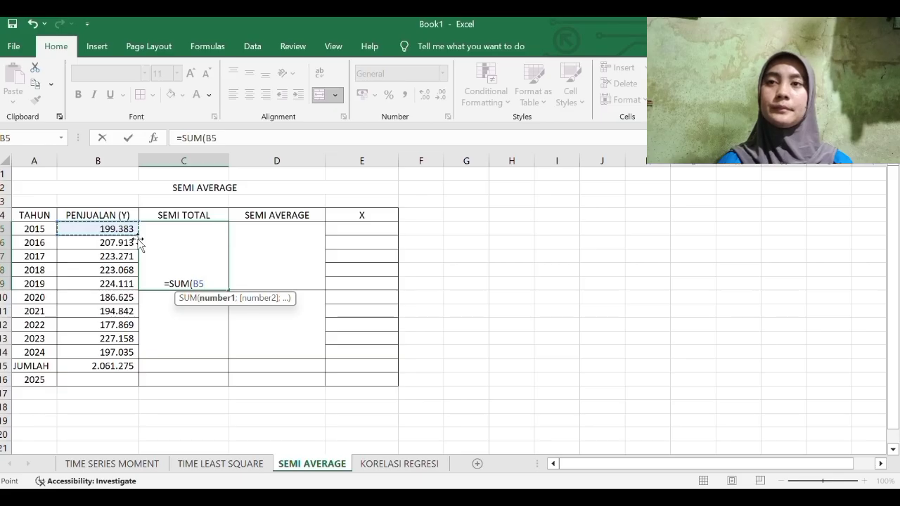
left_click_drag(136, 229, 138, 284)
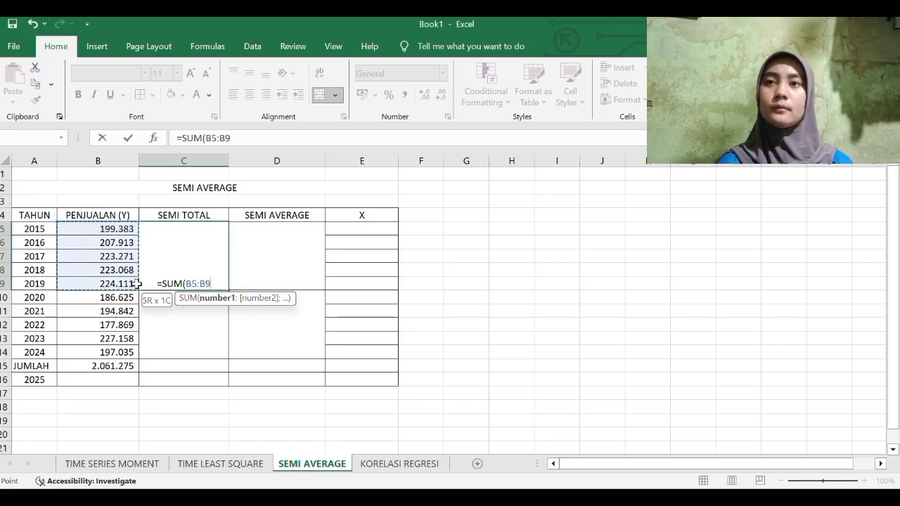
key("Return")
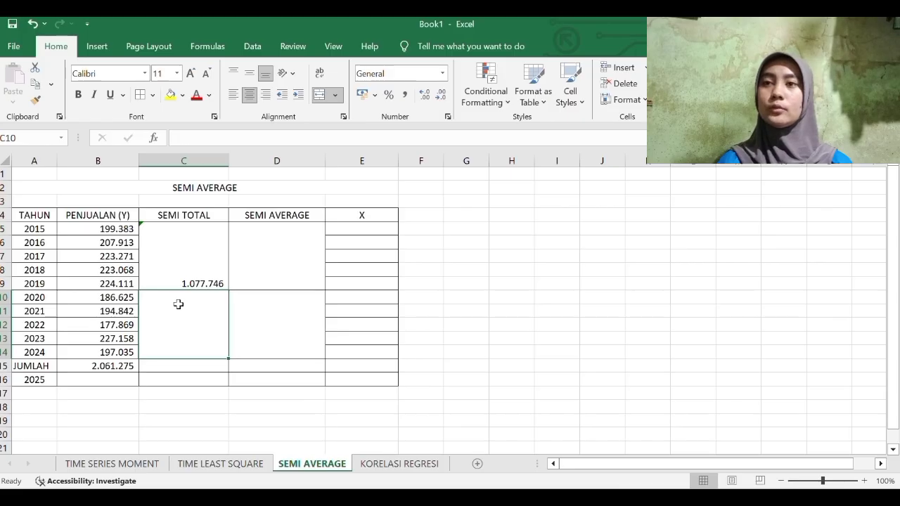
Copy the SEMI TOTAL formula down to the 2020–2024 block and vertically centre both semi totals.
left_click(189, 283)
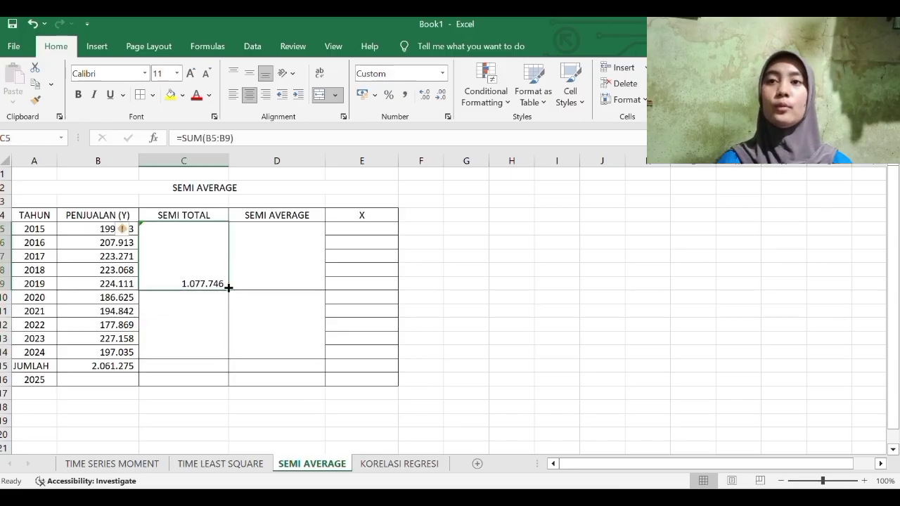
left_click_drag(228, 288, 227, 321)
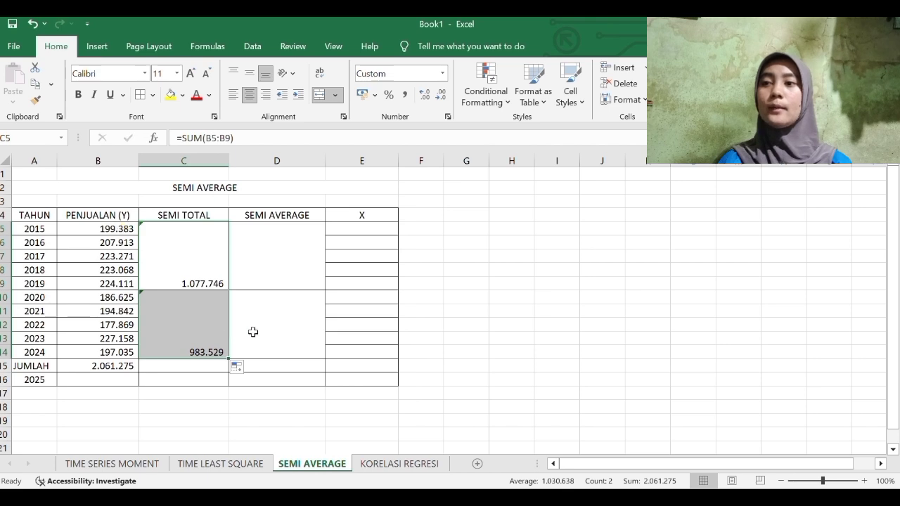
left_click(250, 332)
left_click(218, 328)
Enter "1.077.746/5= 215.549" as the SEMI AVERAGE for 2015–2019 and vertically centre it in its merged cell.
left_click(256, 237)
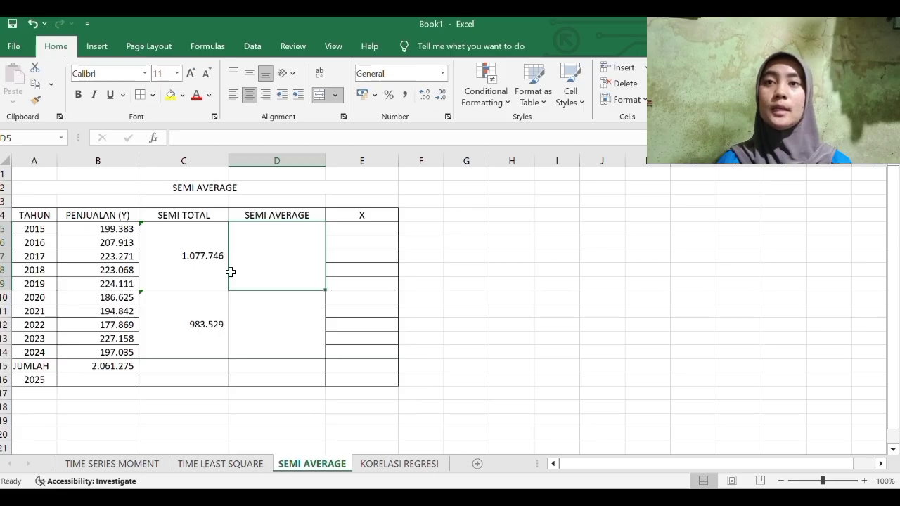
type("1.077.746")
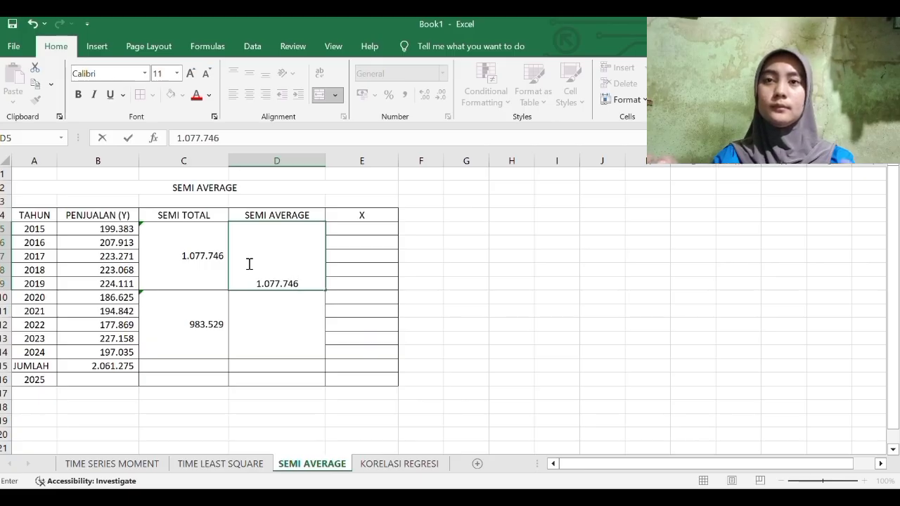
type("/5")
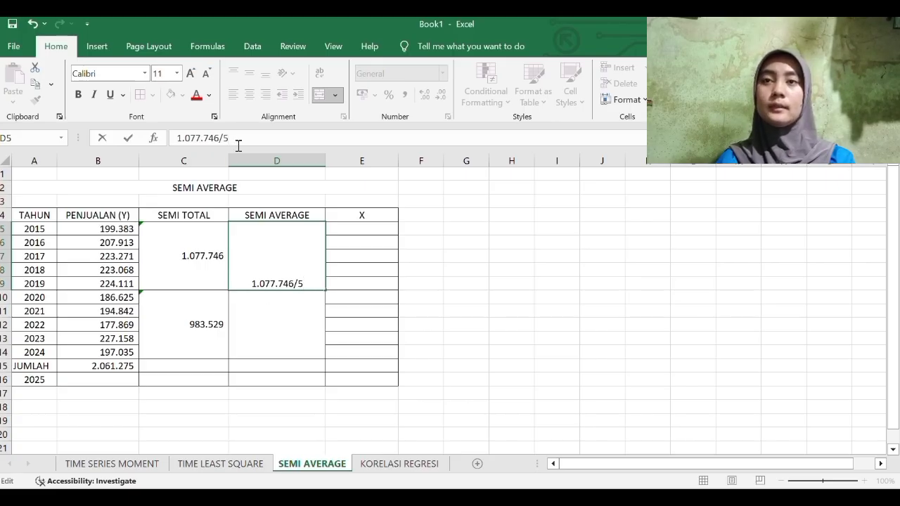
type("=")
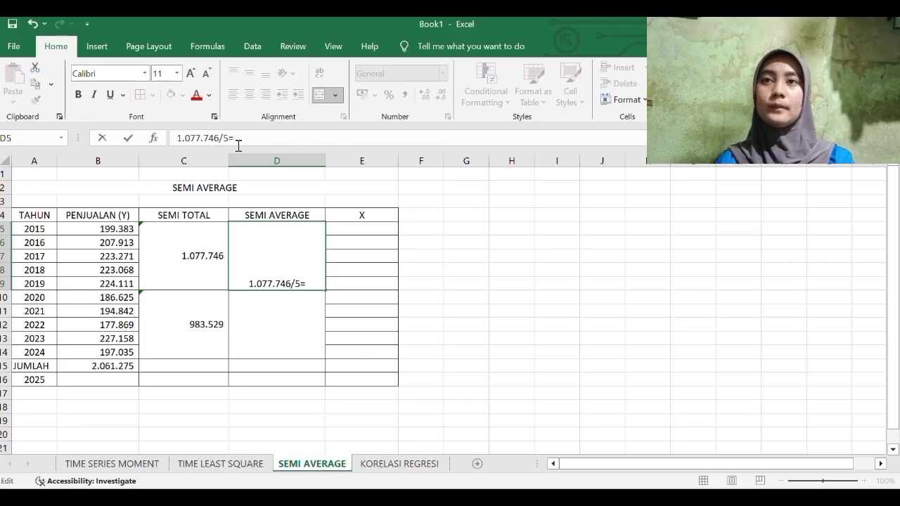
type(" 2")
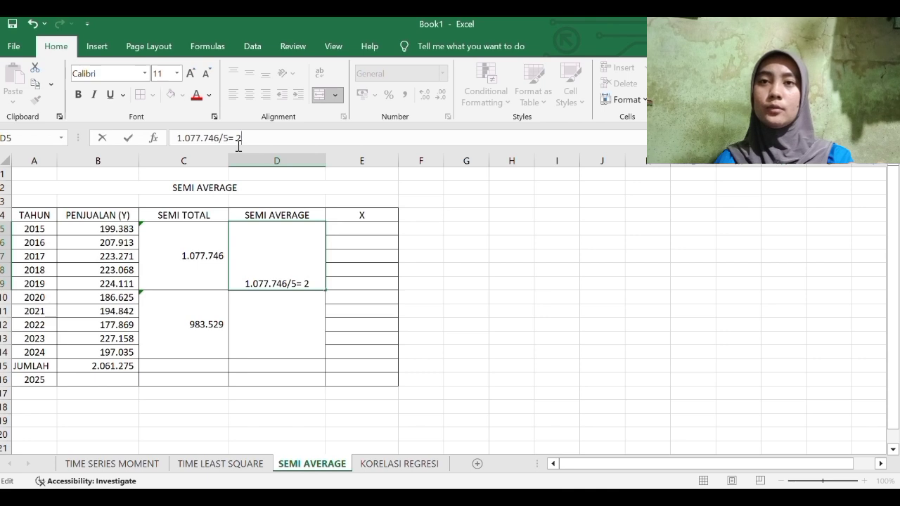
type("15")
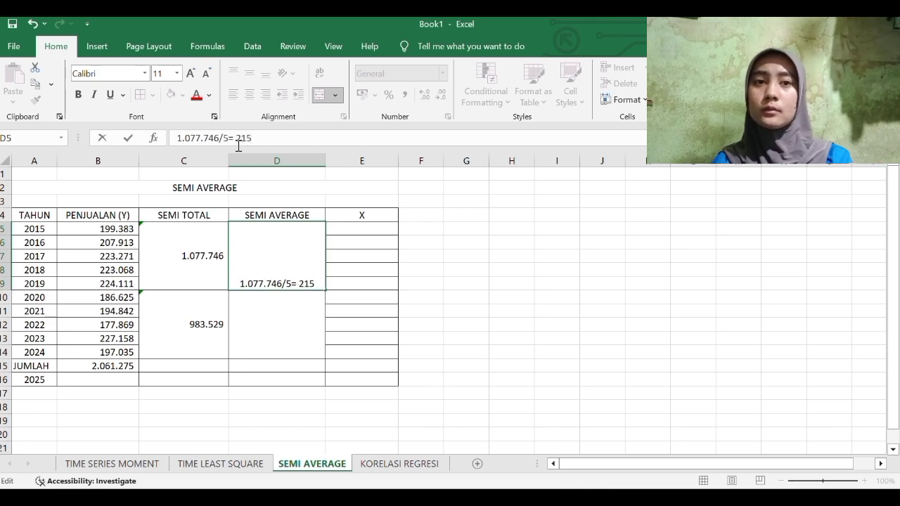
type(".5")
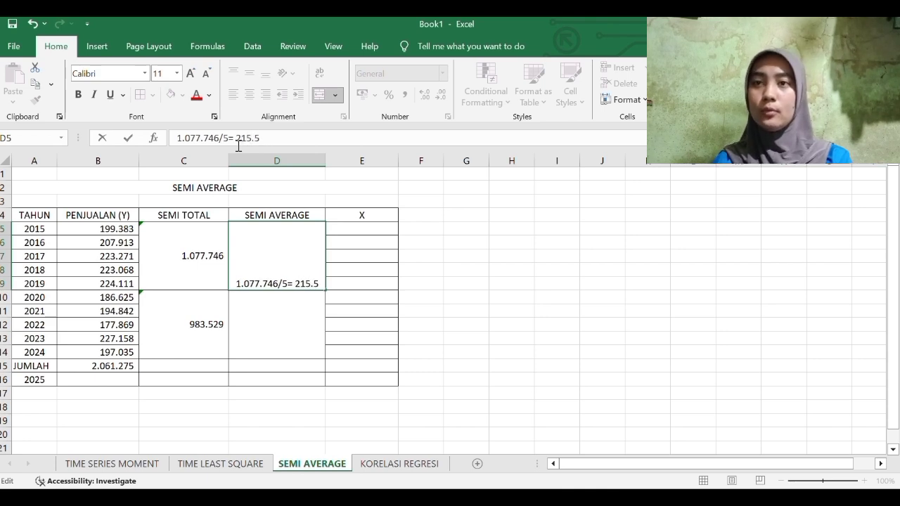
type("49")
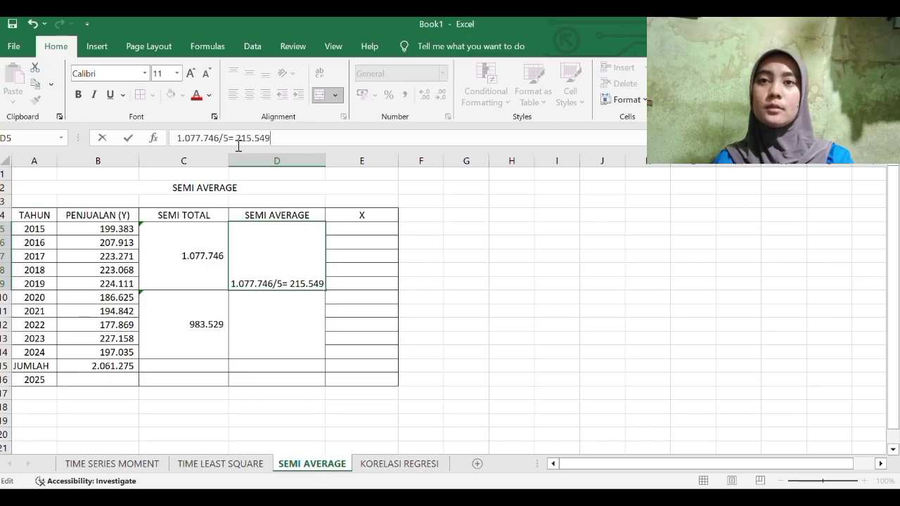
left_click(288, 303)
left_click(295, 272)
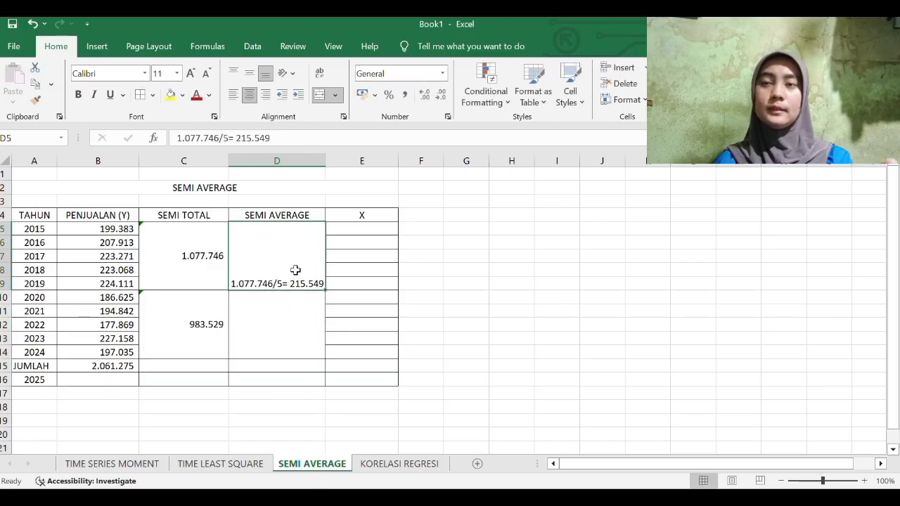
left_click(250, 73)
Enter "983.529/5 = 196.706" as the SEMI AVERAGE for the 2020–2024 block.
double_click(313, 333)
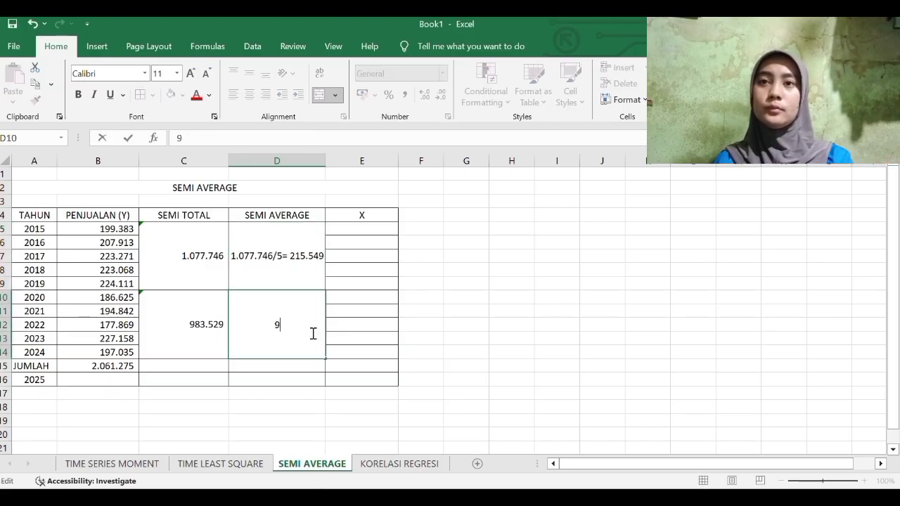
type("3.529/5+")
key("BackSpace")
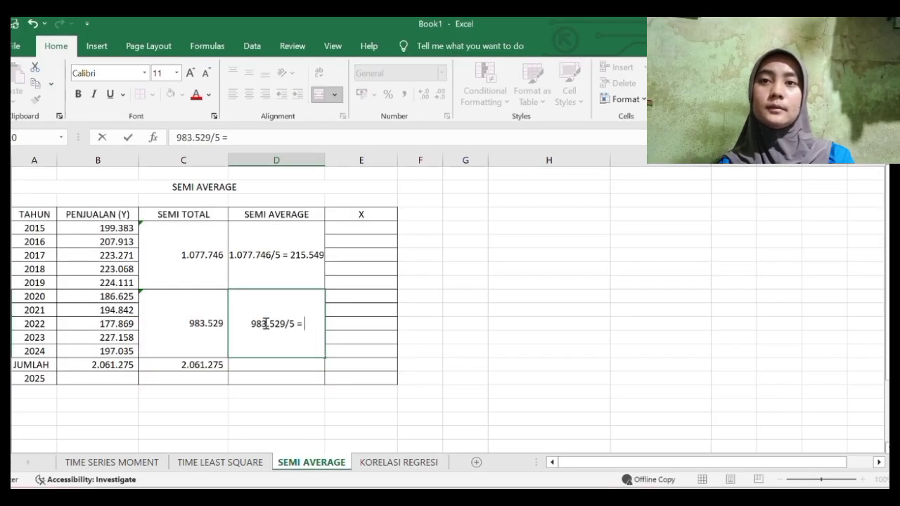
type("1")
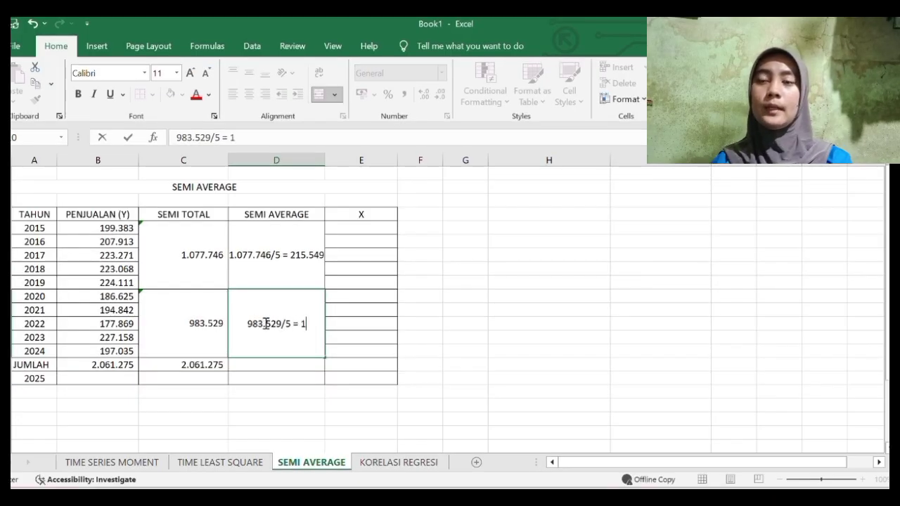
type("96")
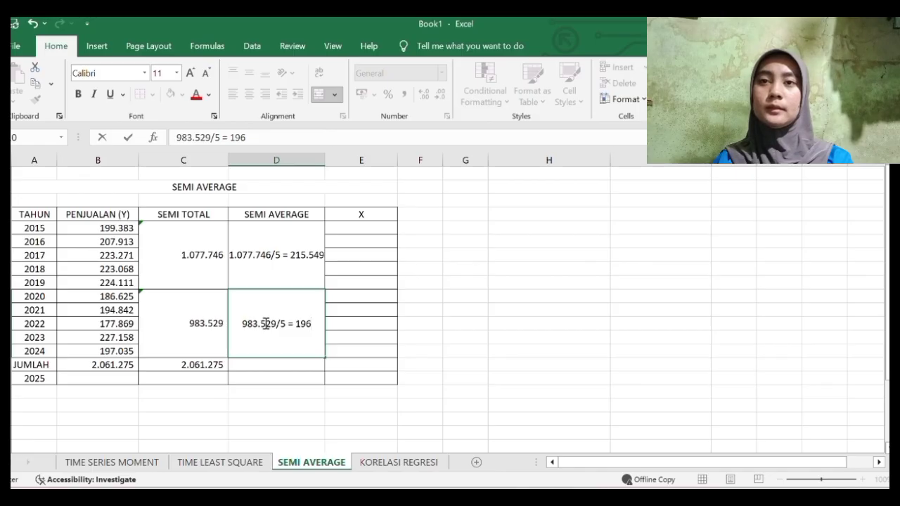
type(".706")
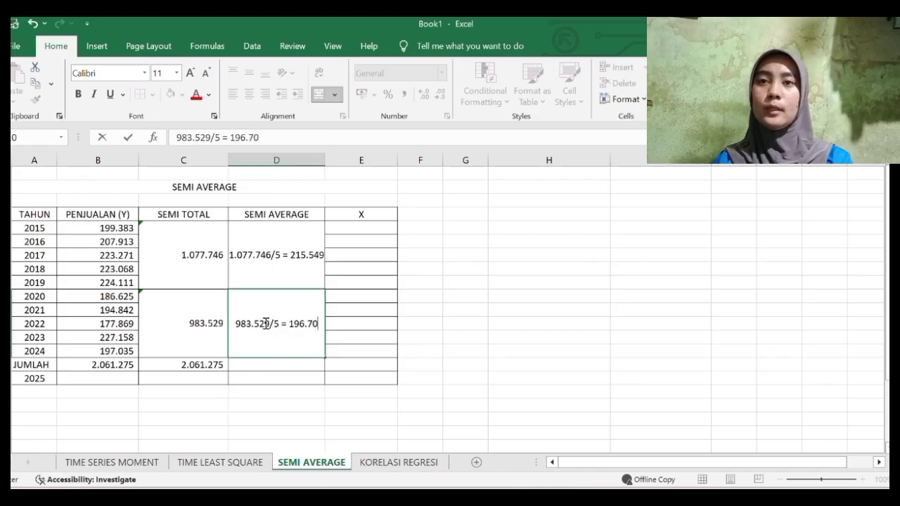
Fill the X column with consecutive values from -2 for 2015 to 7 for 2024, plus 8 in the JUMLAH row.
left_click(352, 211)
left_click(356, 230)
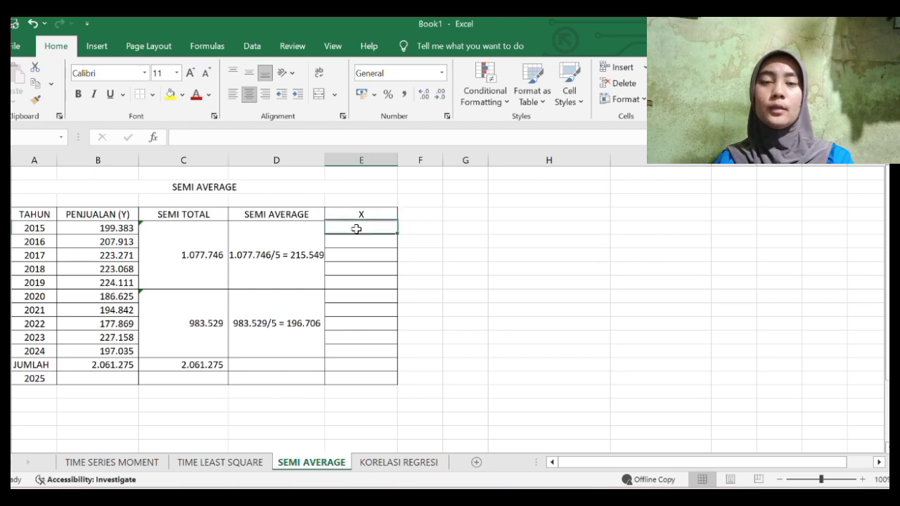
type("-2")
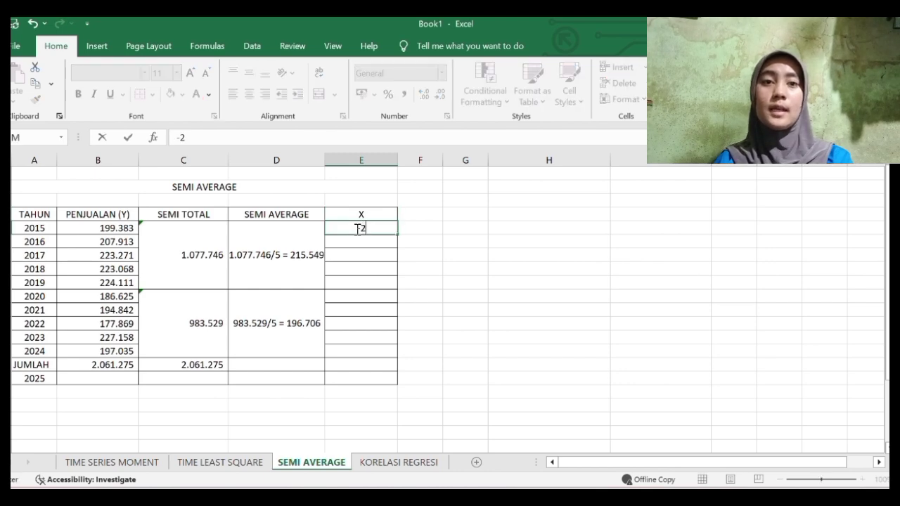
key("Return")
type("-1")
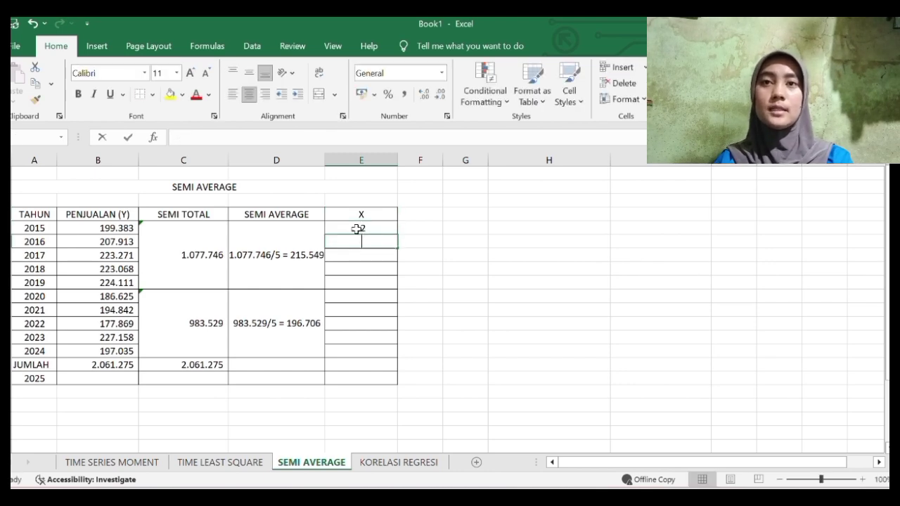
key("Return")
type("0")
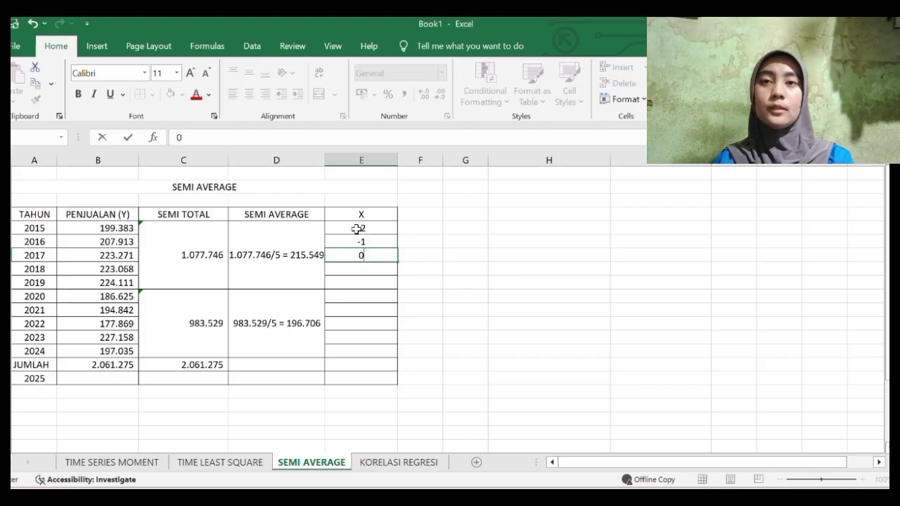
key("Return")
type("1")
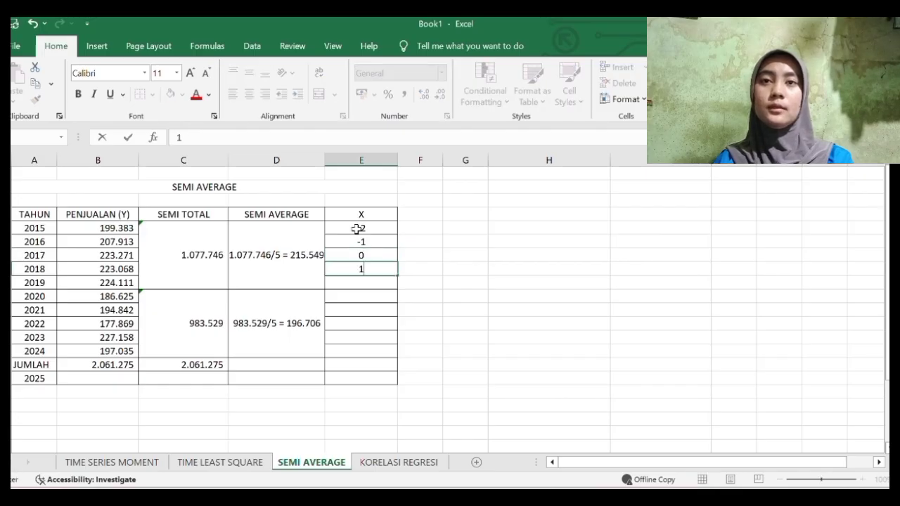
key("Return")
type("2")
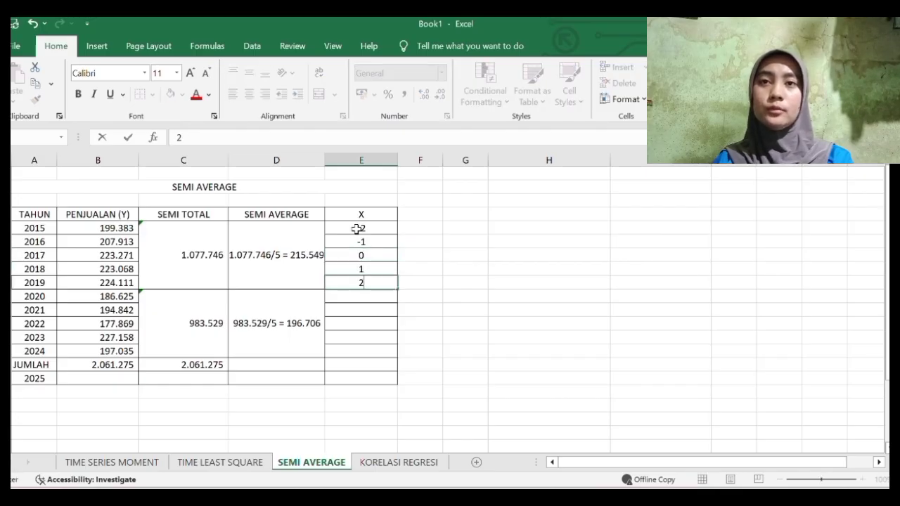
key("Return")
type("3")
key("Return")
type("4")
key("Return")
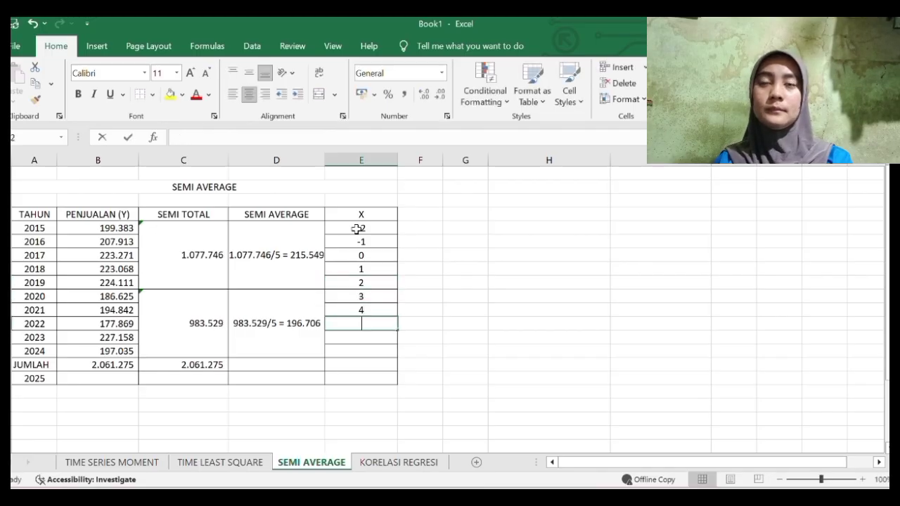
type("5")
key("Return")
type("6")
key("Return")
type("7")
key("Return")
type("8")
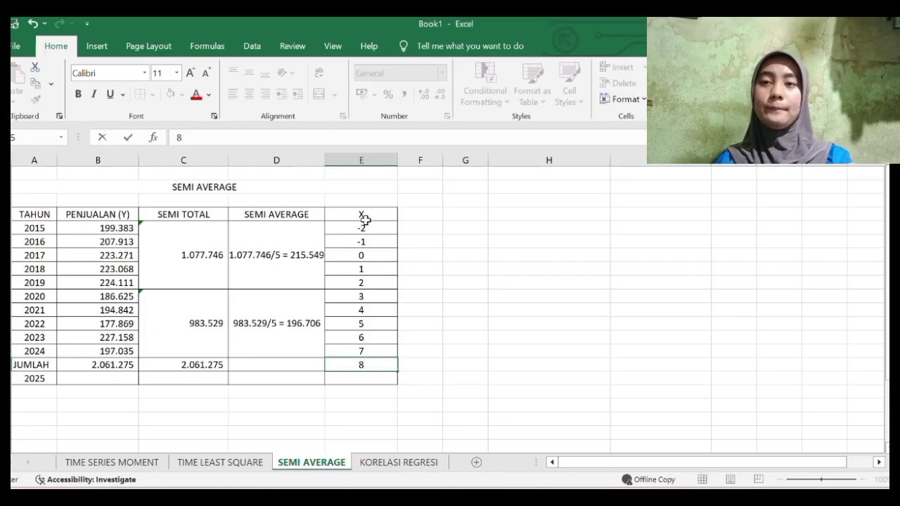
Add the heading "RUMUS" in column A a few rows below the semi average table.
left_click(35, 422)
type("R")
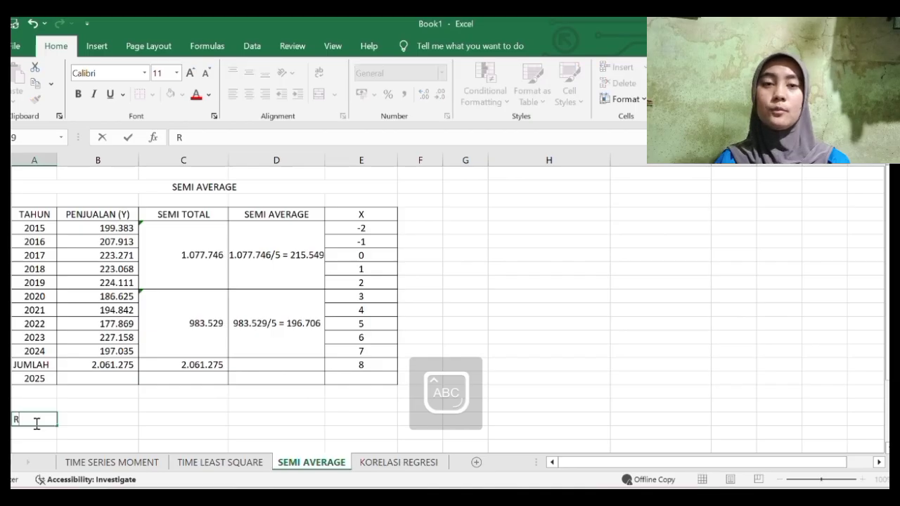
type("UMUS")
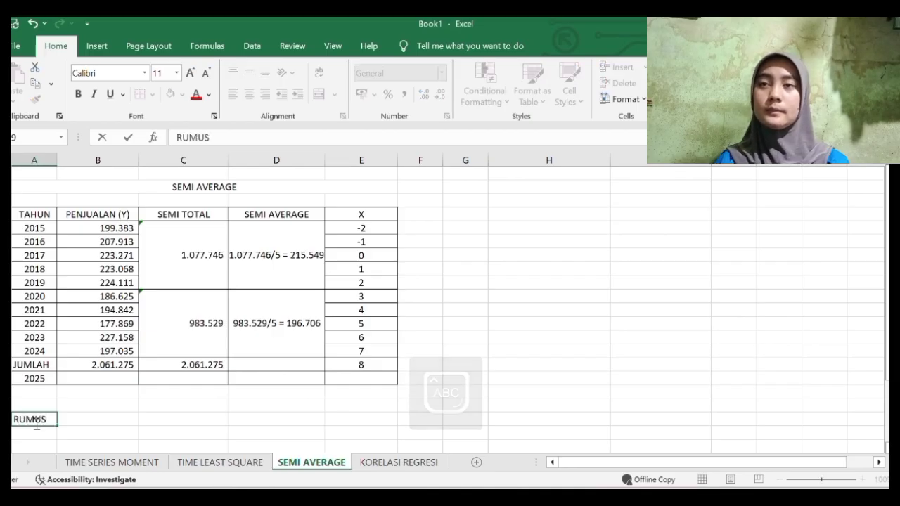
key("Return")
Label a row under the RUMUS heading "a =" and enter the 2015–2019 semi average, 215.549, beside it.
type("a =")
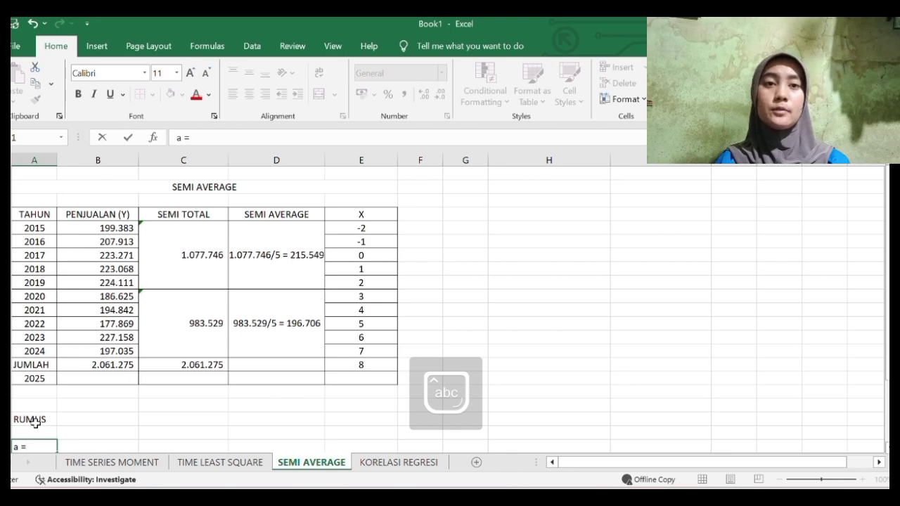
key("Tab")
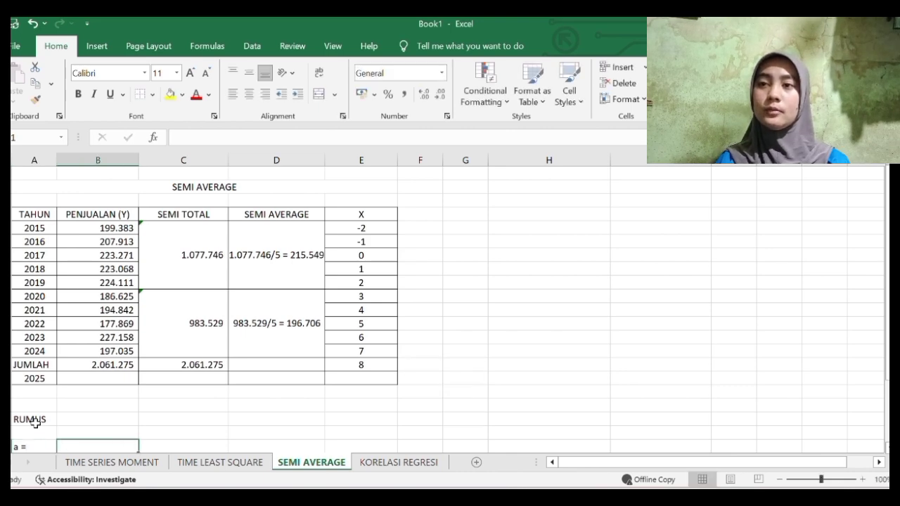
left_click(264, 270)
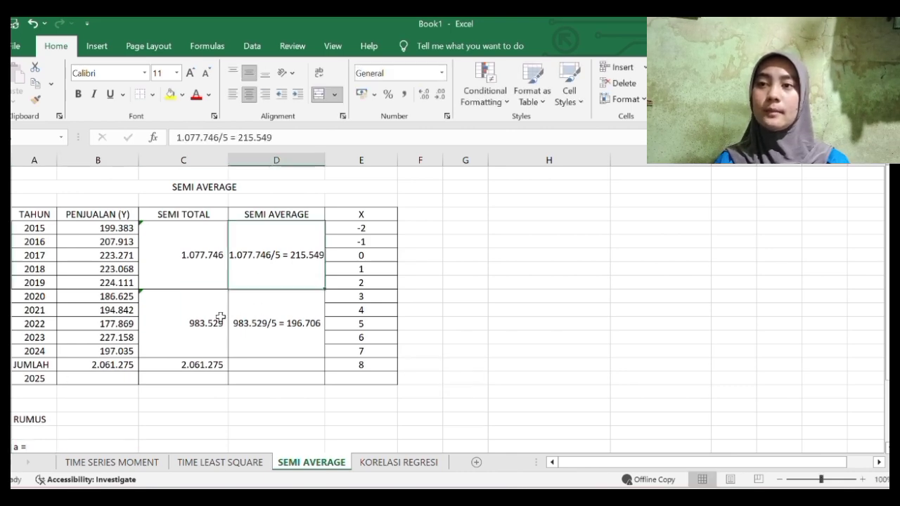
left_click(126, 447)
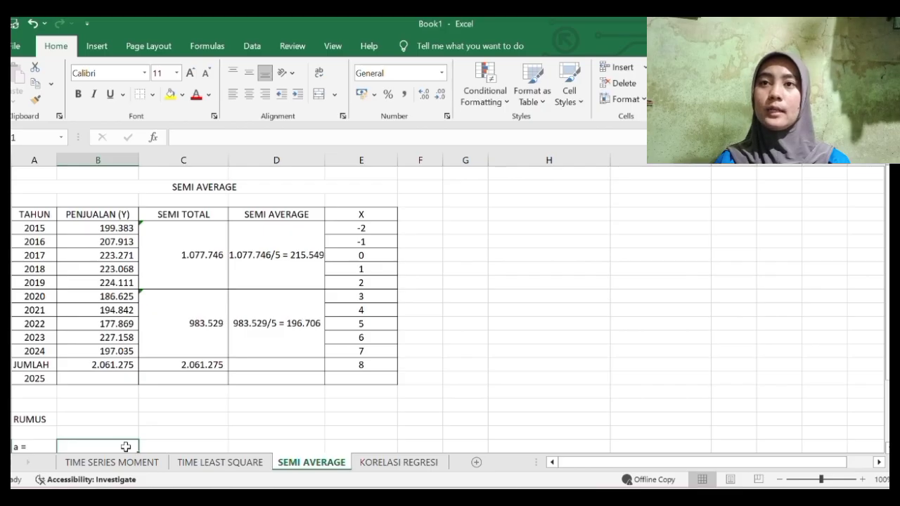
type("215")
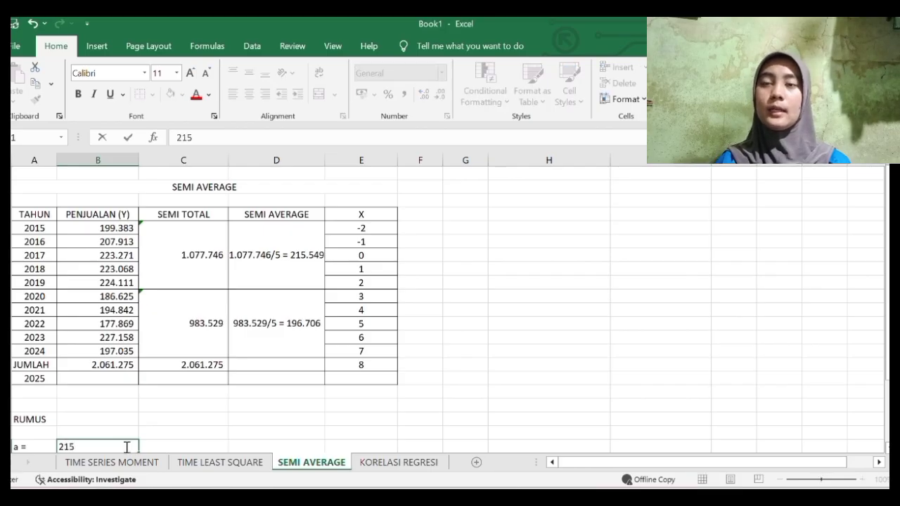
type(".549")
Label a row "b=" two rows below a and enter the numerator "196.706 - 215.549" beside it.
scroll(124, 446, "down", 1)
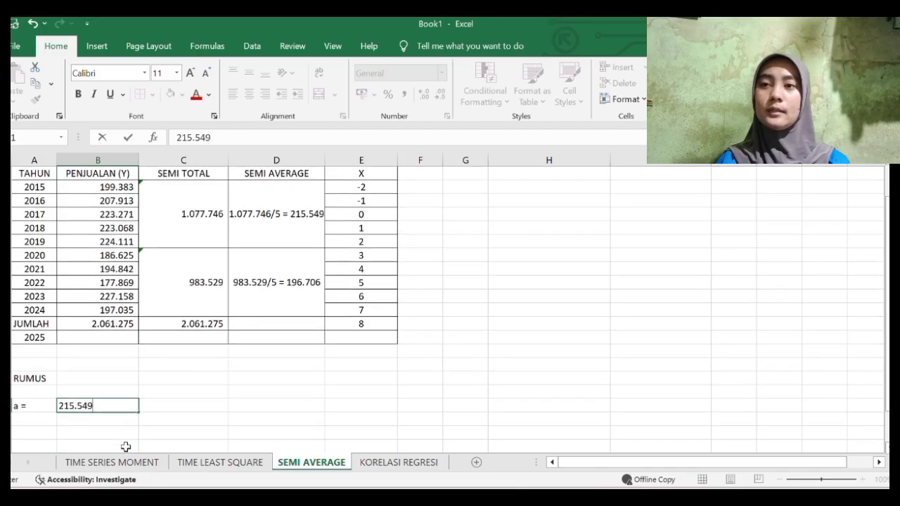
left_click(52, 432)
type("b=")
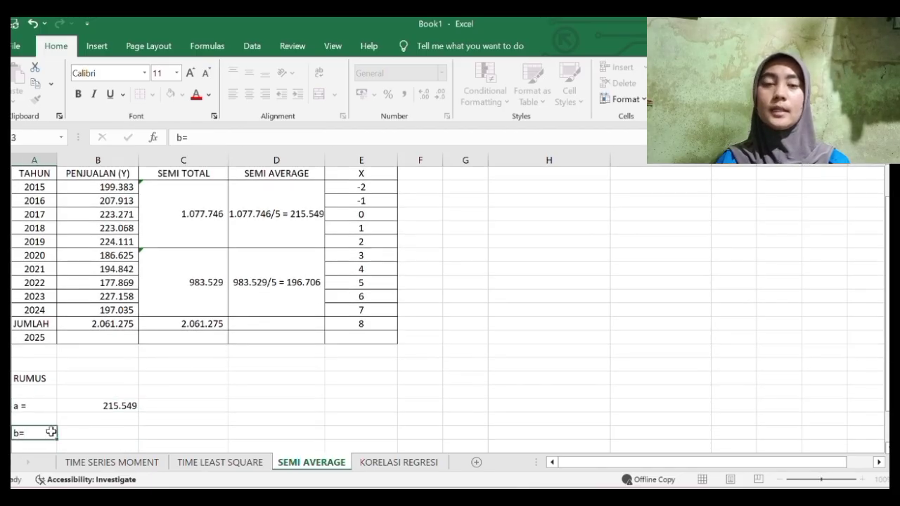
key("Tab")
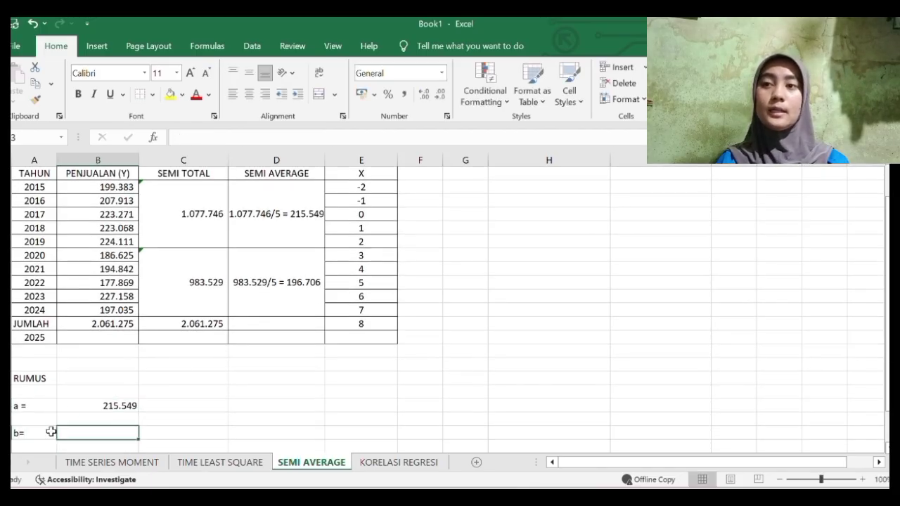
left_click(261, 304)
left_click(101, 433)
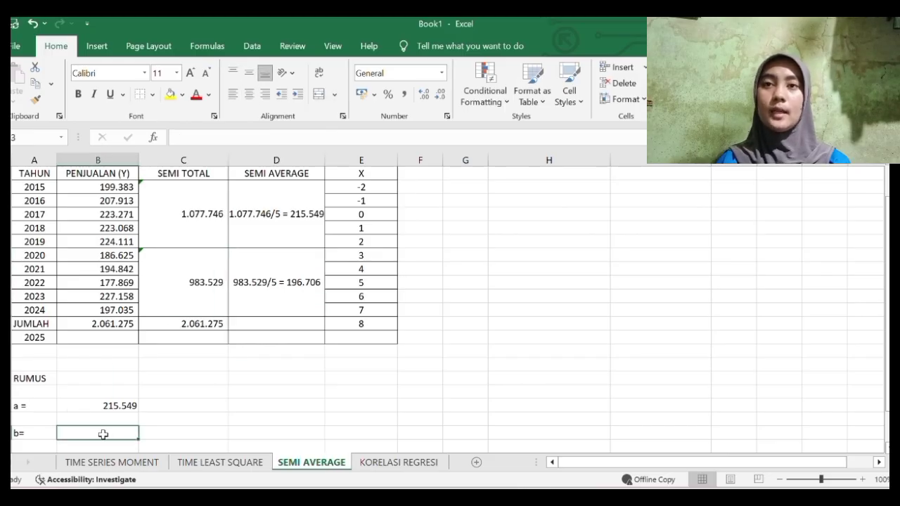
type("19")
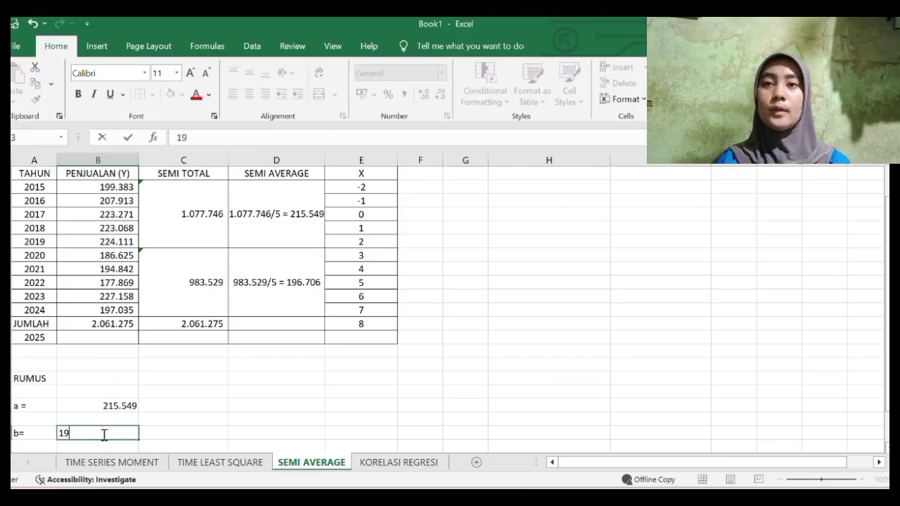
type("6.7")
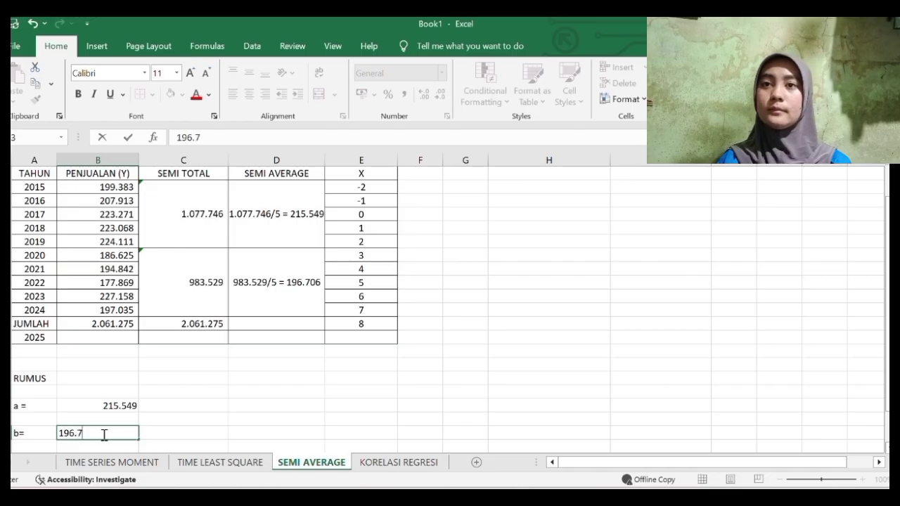
type("06 -")
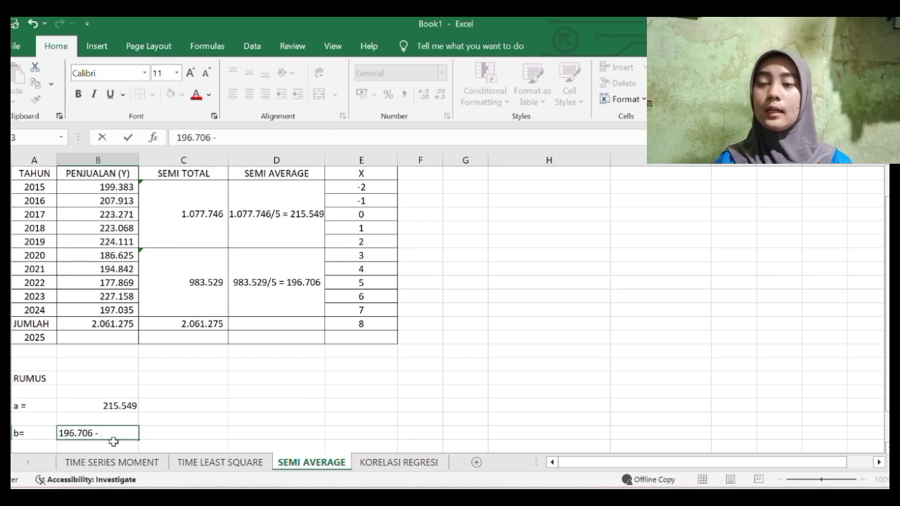
type("215.549")
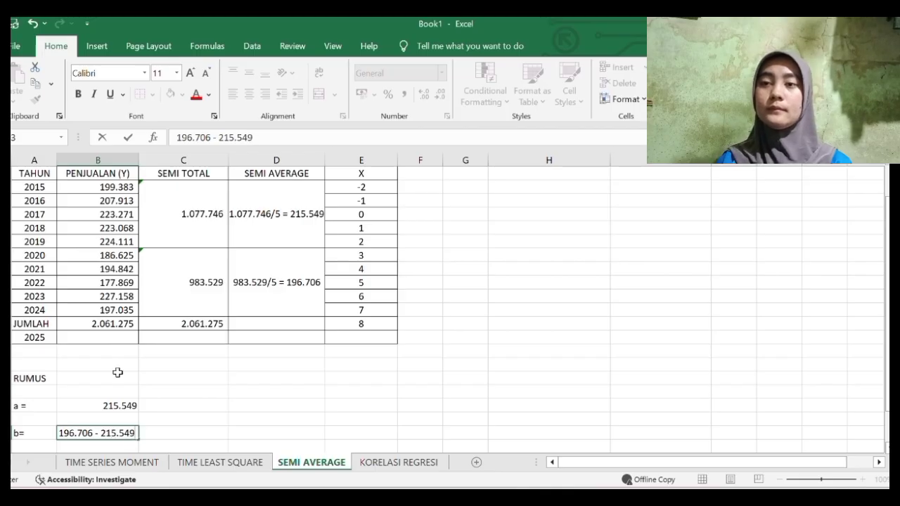
Enter 5 as the denominator beneath the b numerator, underline the numerator as a fraction bar and center the 5.
left_click(111, 95)
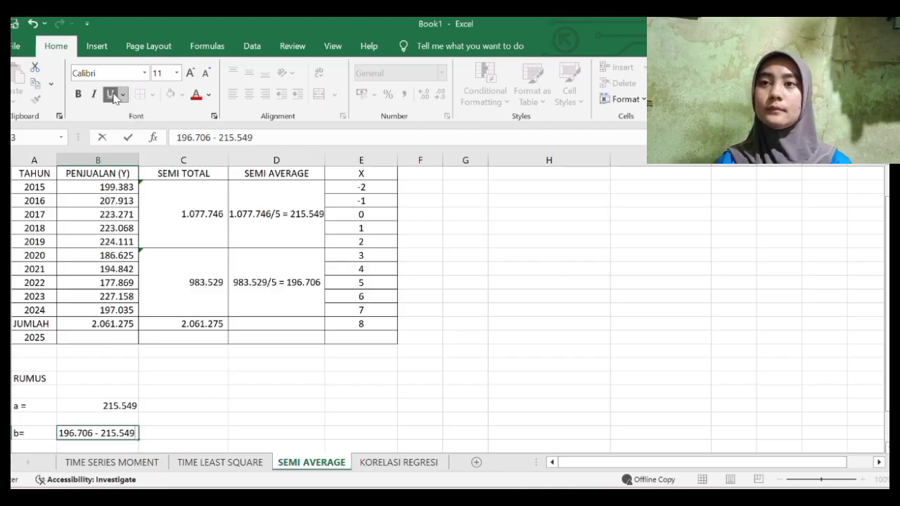
left_click(112, 443)
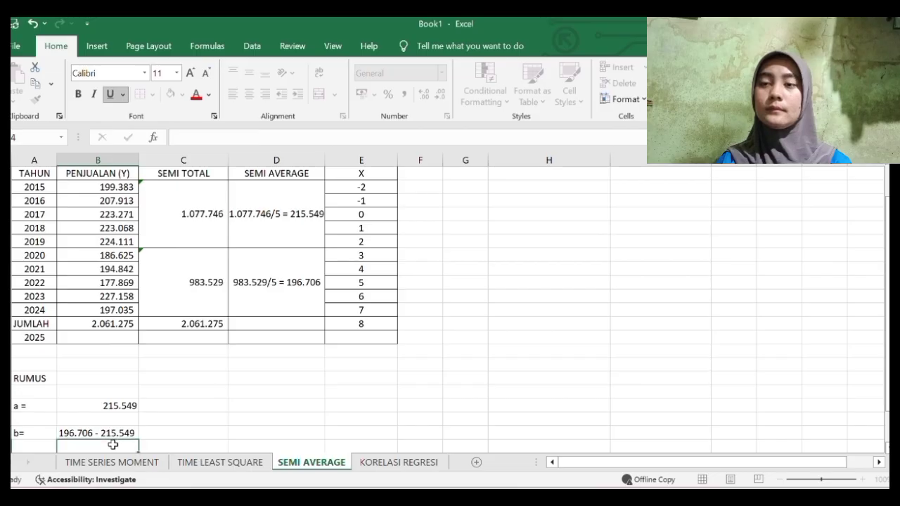
type("5")
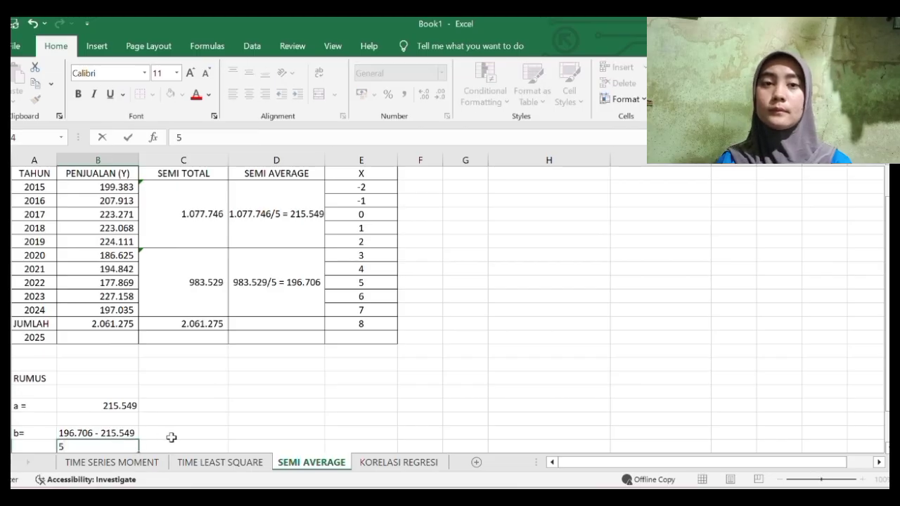
left_click(172, 436)
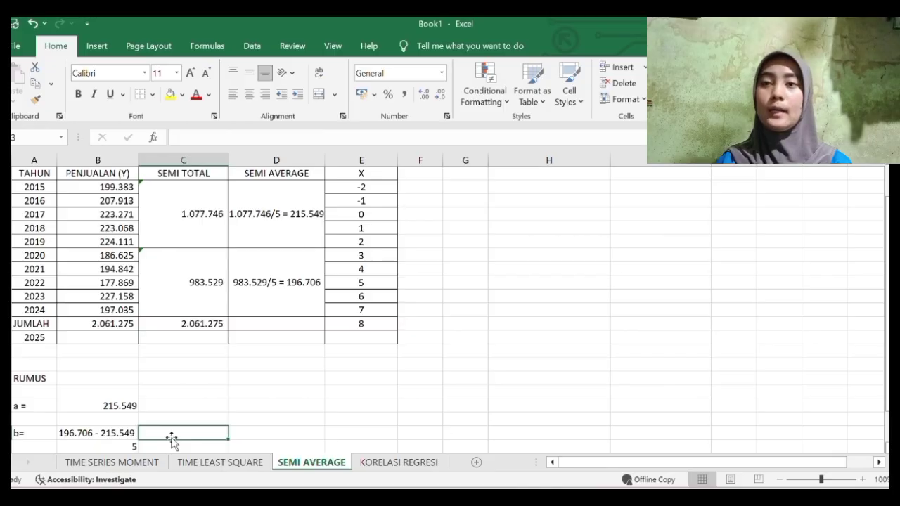
left_click(121, 433)
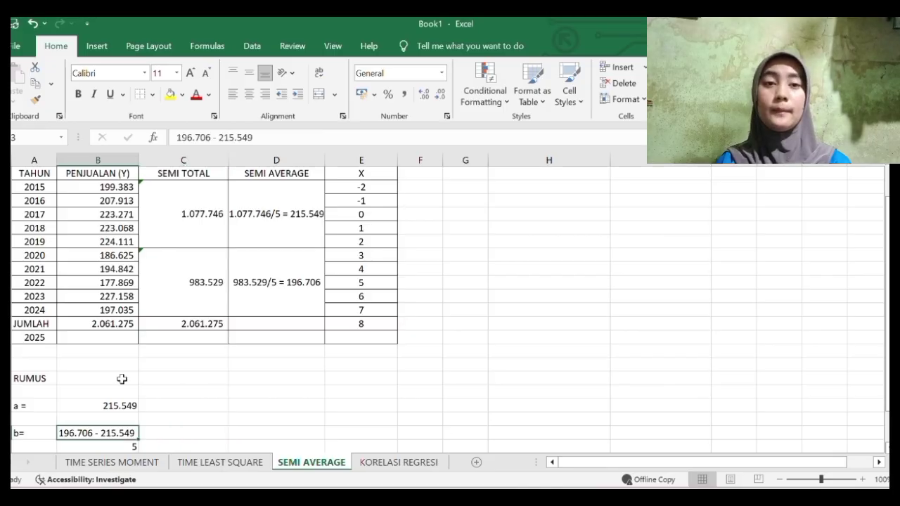
left_click(110, 95)
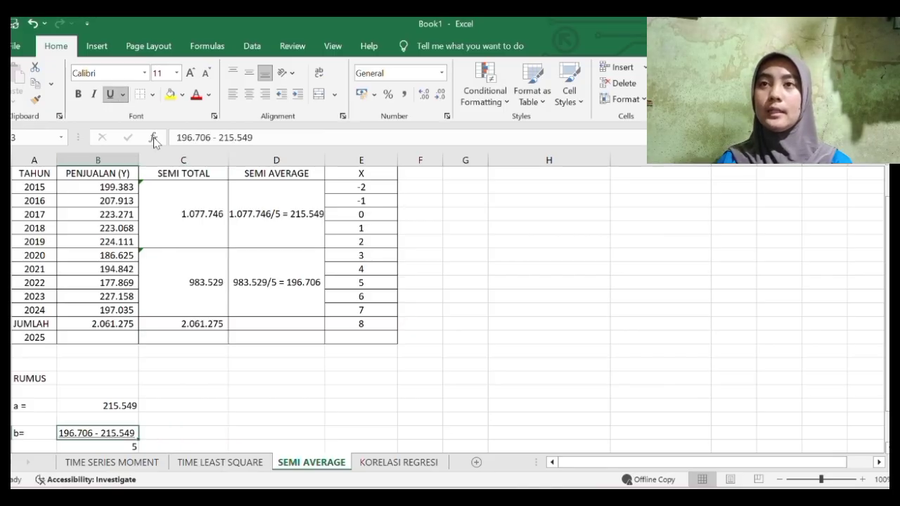
left_click(125, 444)
left_click(250, 94)
Enter an equals sign in the cell beside the b fraction's numerator.
left_click(215, 434)
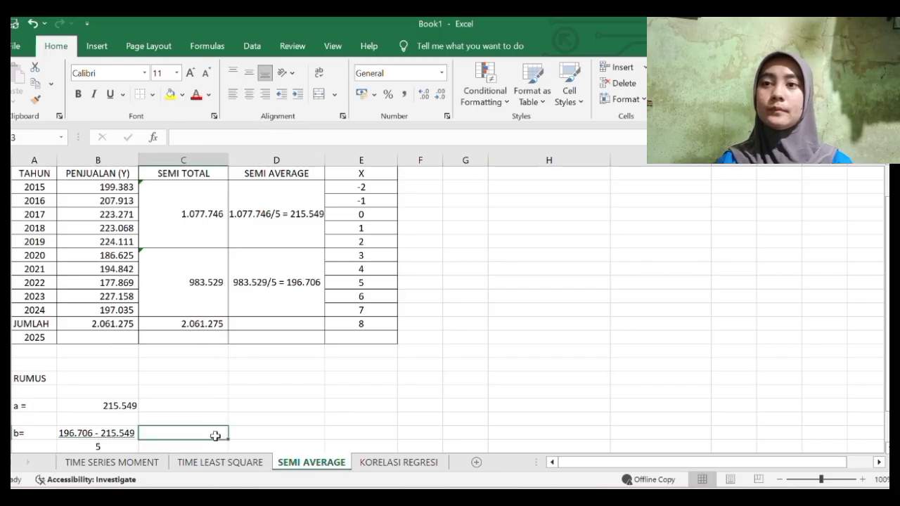
type("=")
key("Return")
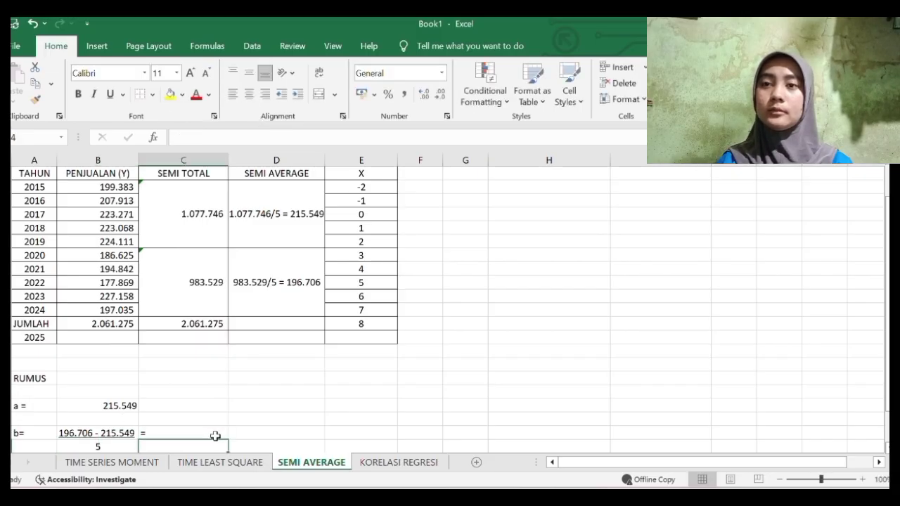
Enter the fraction -18.843 over 5 in column D of the b calculation and underline the numerator.
left_click(240, 431)
double_click(241, 431)
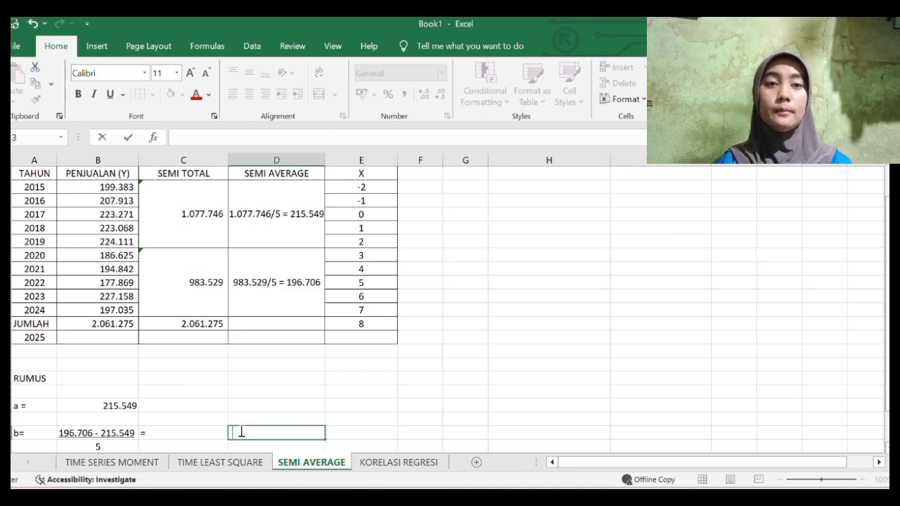
type("-1")
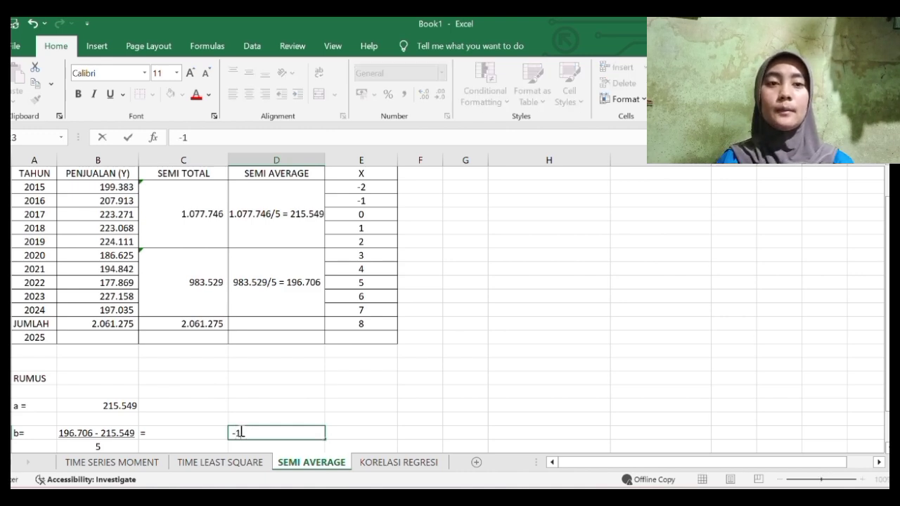
type("8.843")
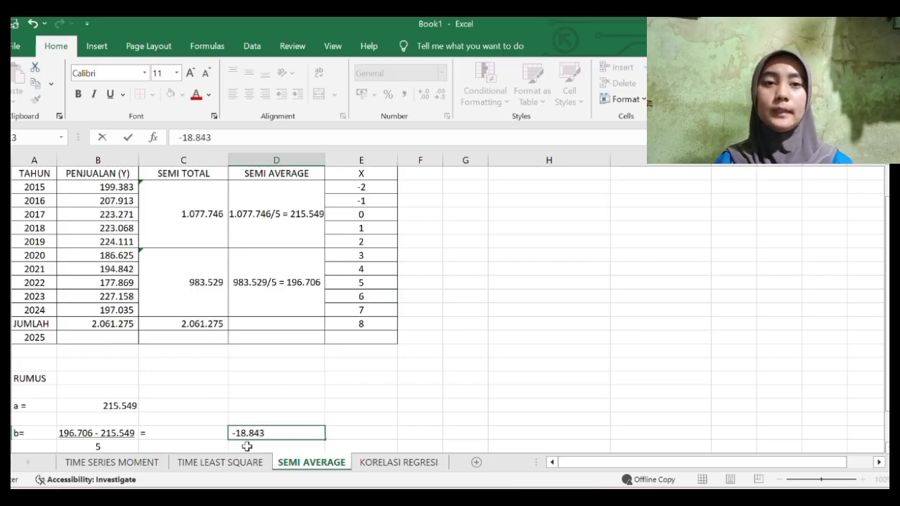
left_click(247, 447)
type("5")
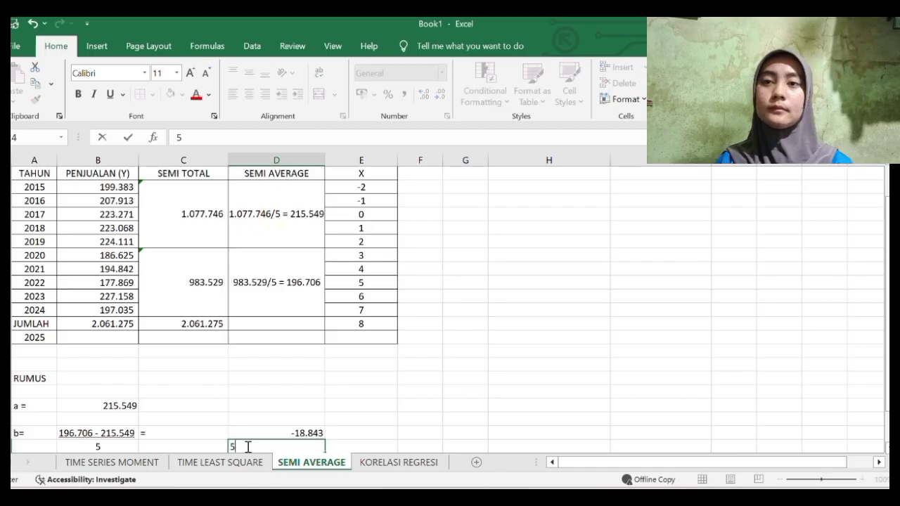
left_click(262, 433)
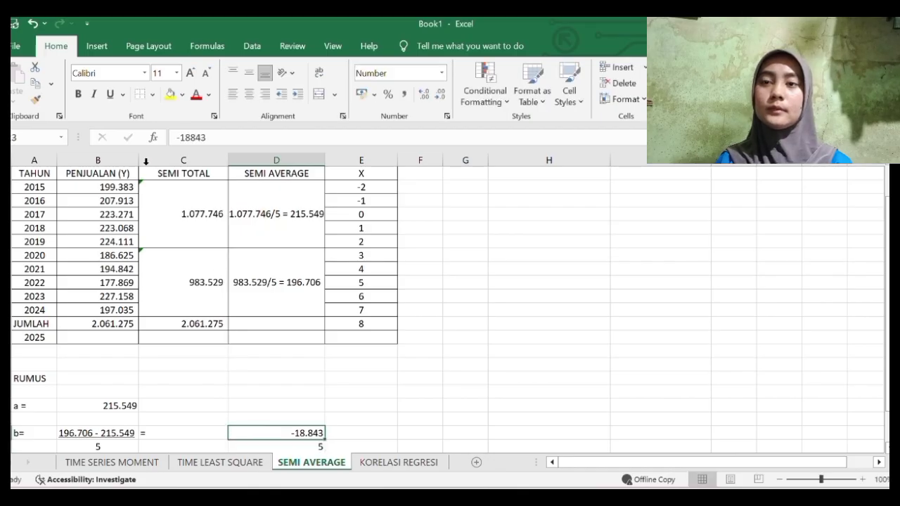
left_click(111, 96)
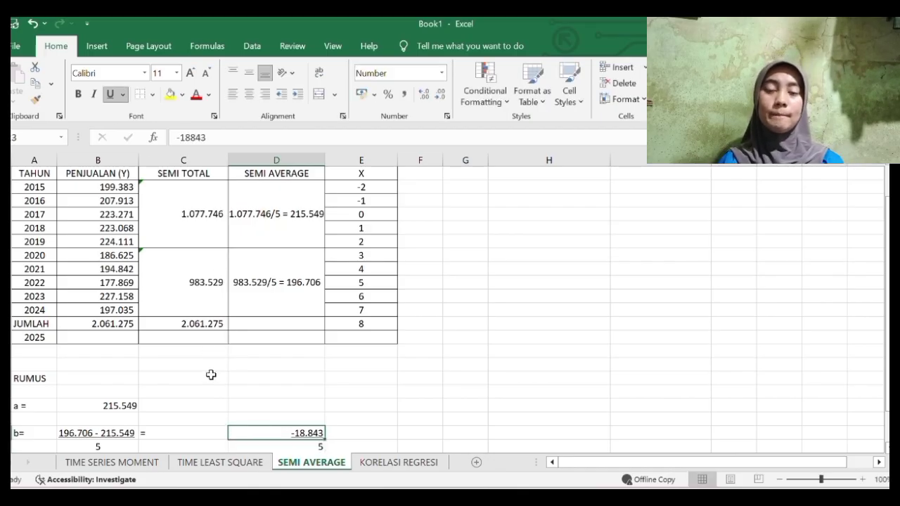
Add an equals sign in column E, directly beside the -18.843 numerator.
scroll(211, 374, "down", 2)
left_click(341, 379)
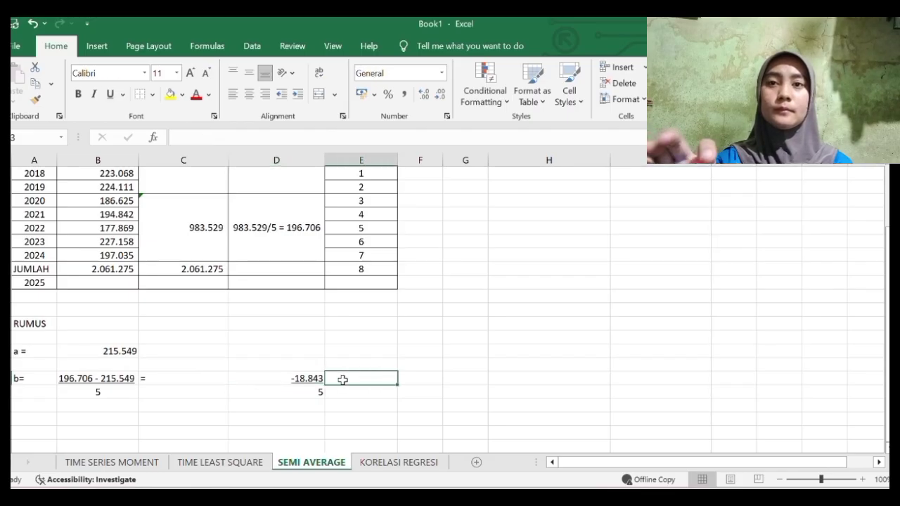
double_click(343, 379)
type("=")
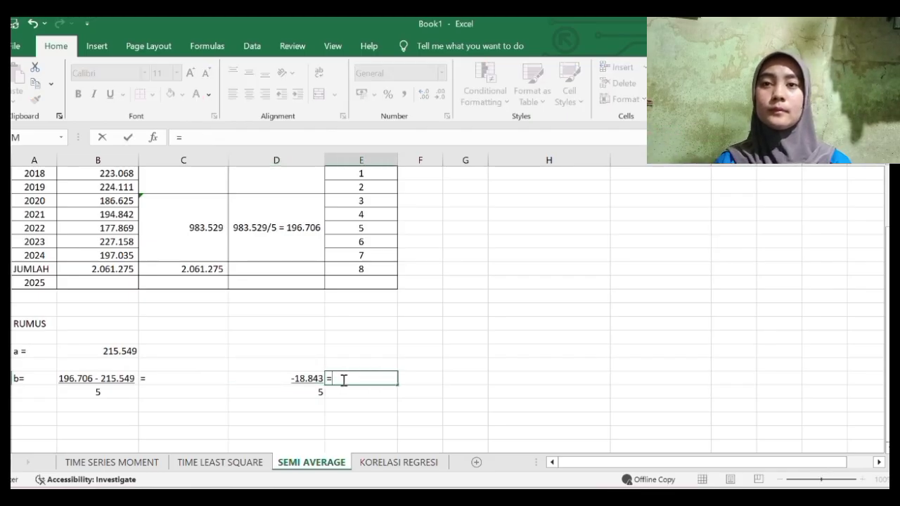
key("Return")
Enter -3.768,6 as the result of b in column F and show it with one decimal place.
left_click(410, 380)
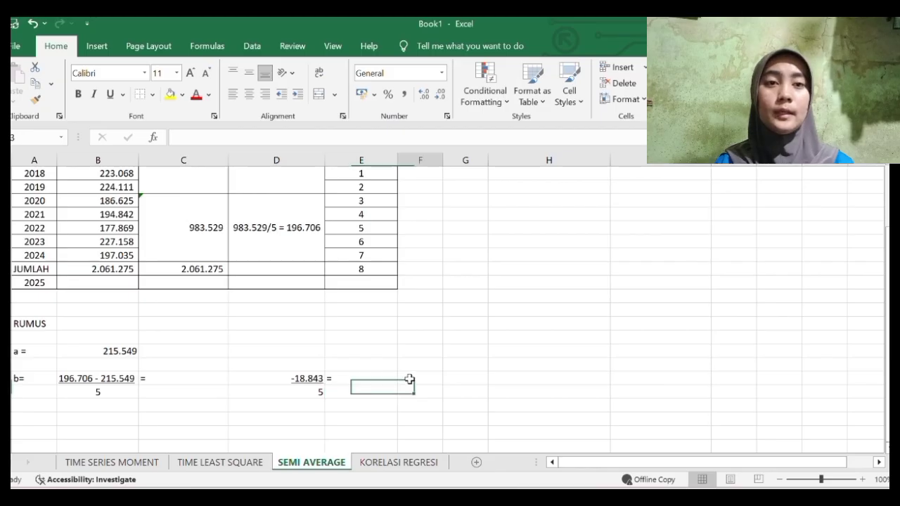
type("-")
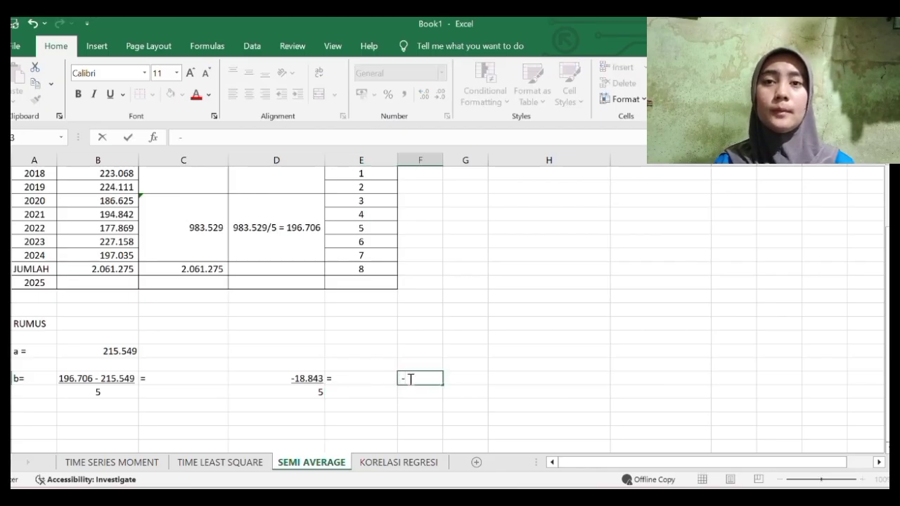
type("3.76")
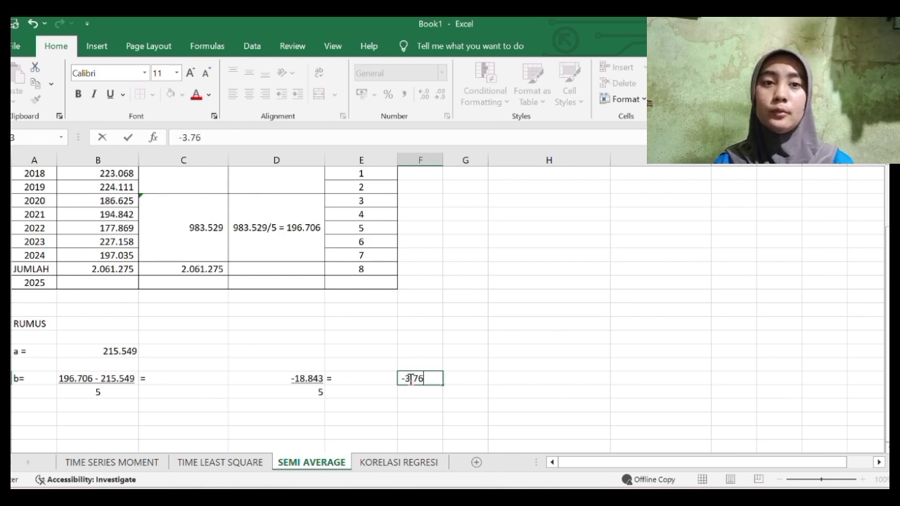
type("8,6")
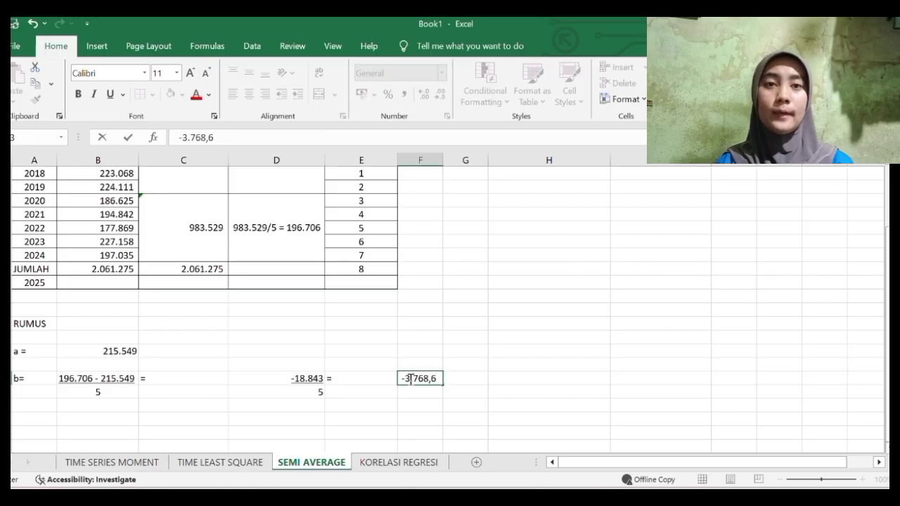
scroll(411, 379, "down", 1)
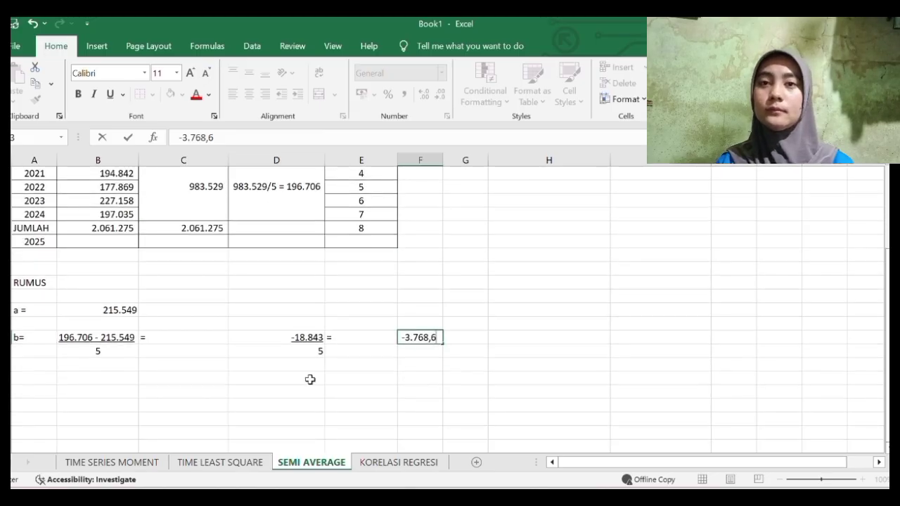
left_click(49, 381)
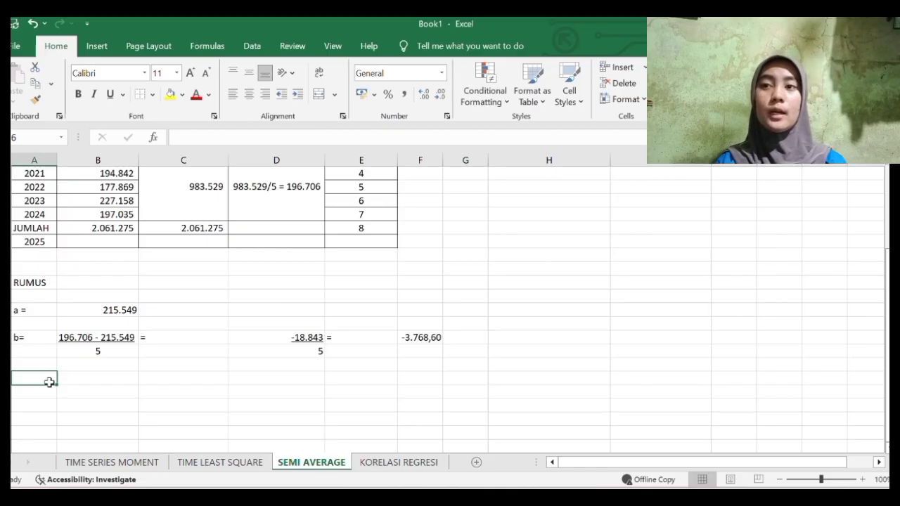
left_click(440, 341)
left_click(441, 94)
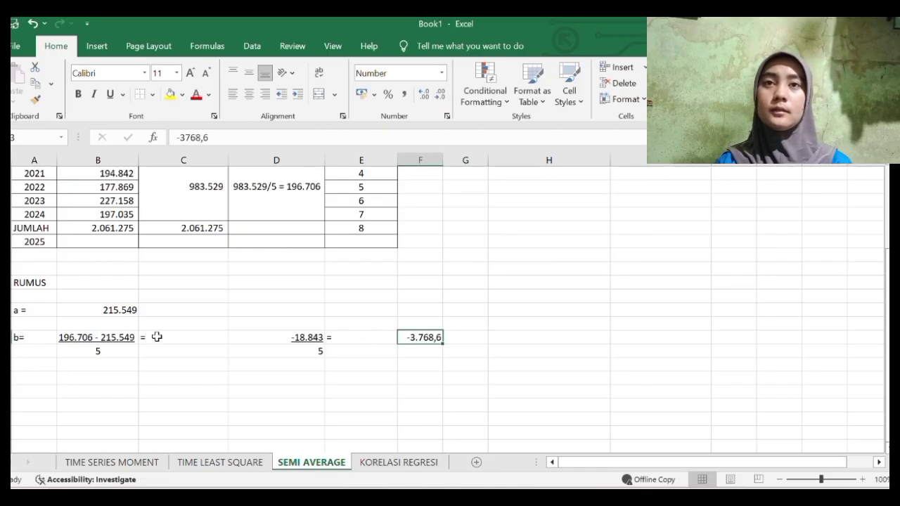
Add the label "y=" in column A, a few rows below the b calculation.
left_click(39, 395)
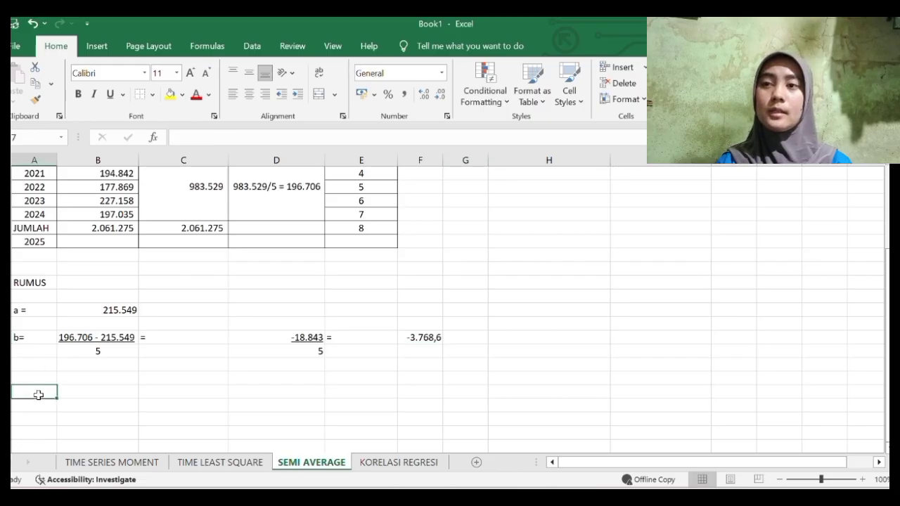
type("y=")
key("Tab")
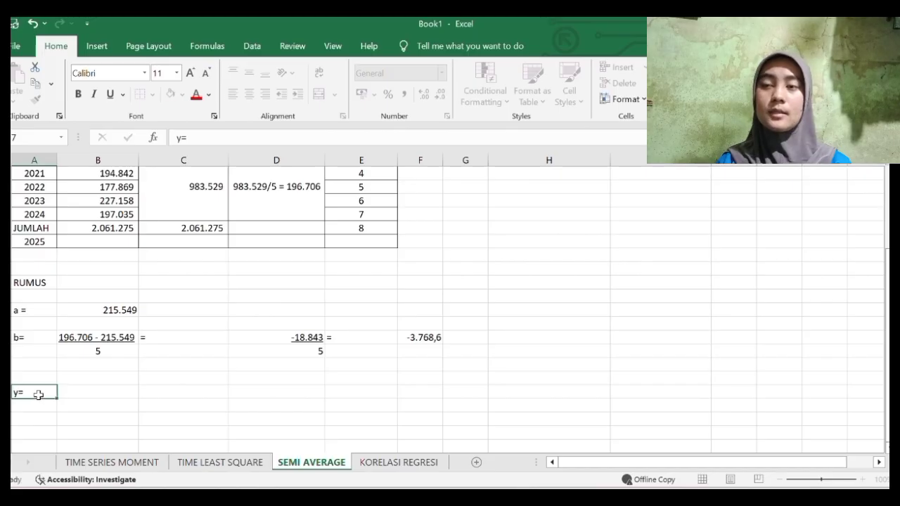
Write the trend equation "215.549 + ( -3.768,6)" in column B beside the y= label.
left_click(75, 311)
left_click(74, 395)
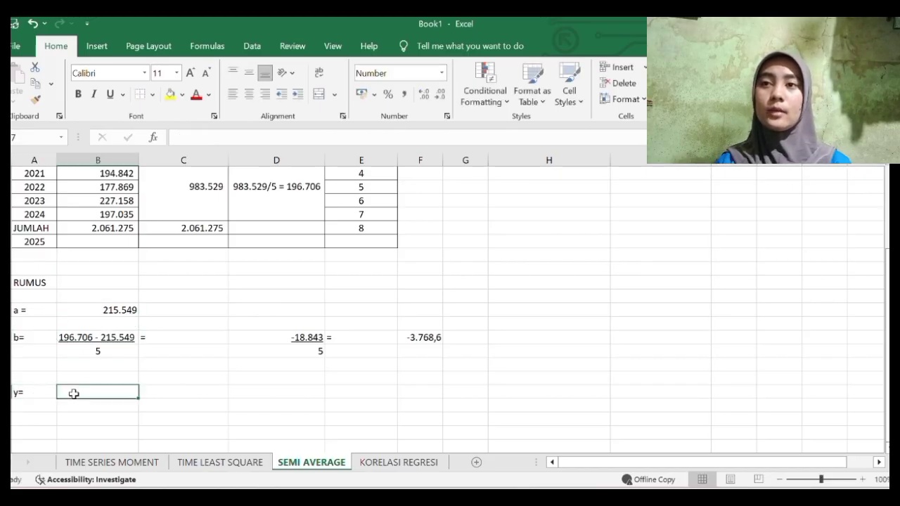
type("21")
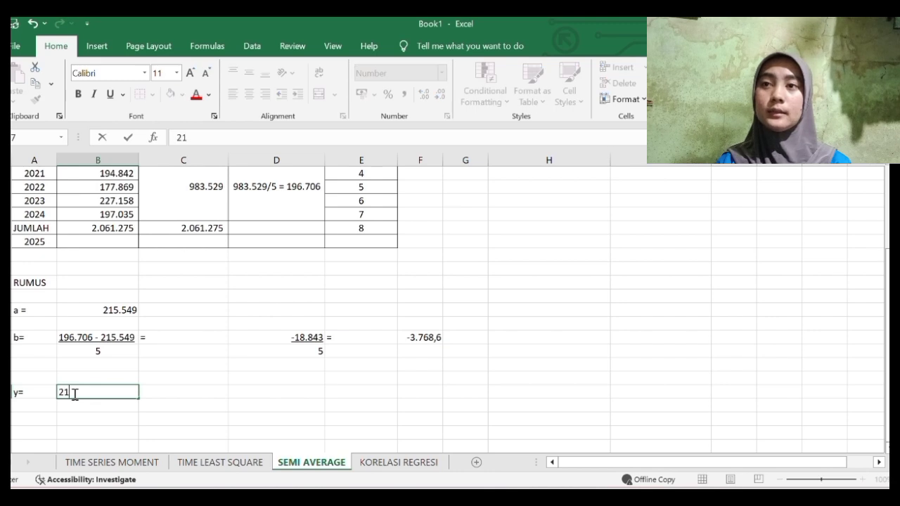
type("5.")
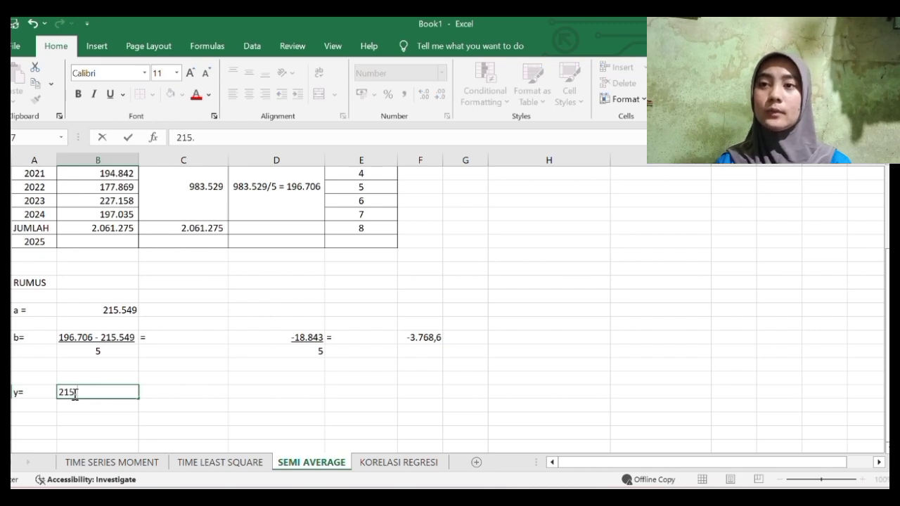
type("5")
type("49")
type(" =")
key("BackSpace")
key("BackSpace")
type("+ ")
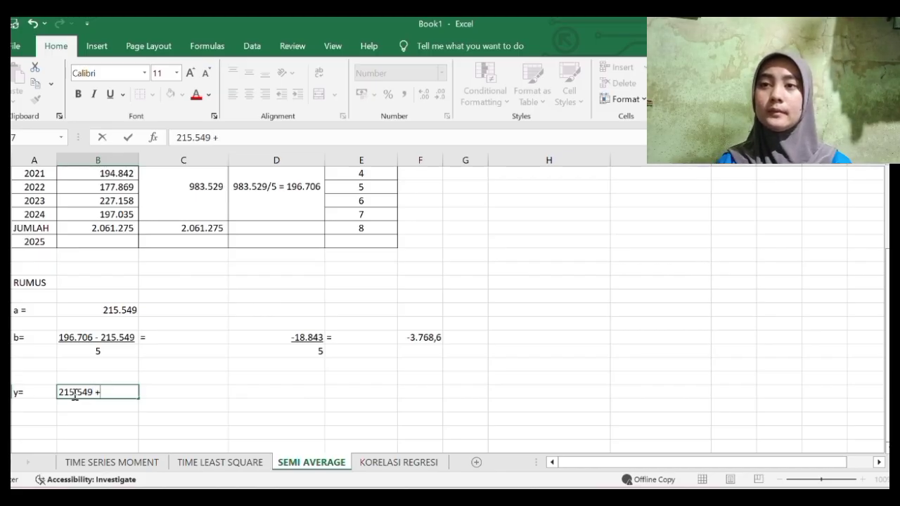
type("(")
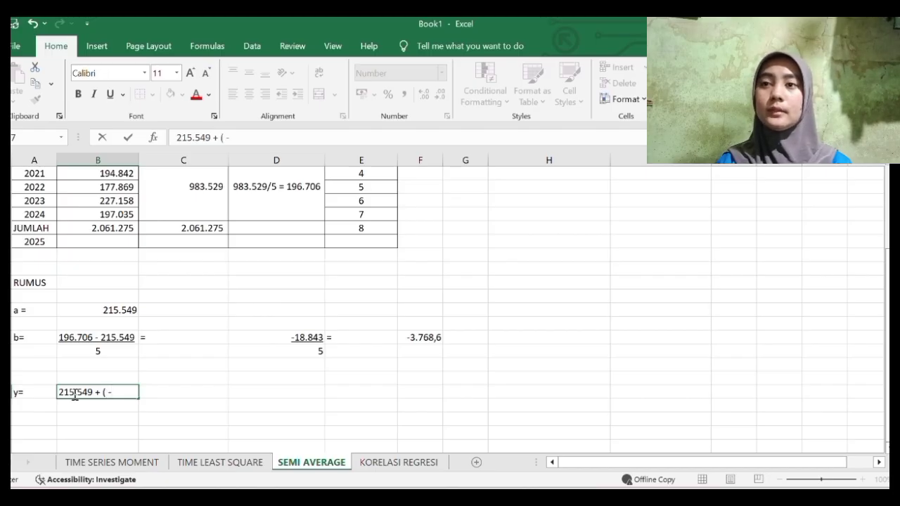
type(" -3")
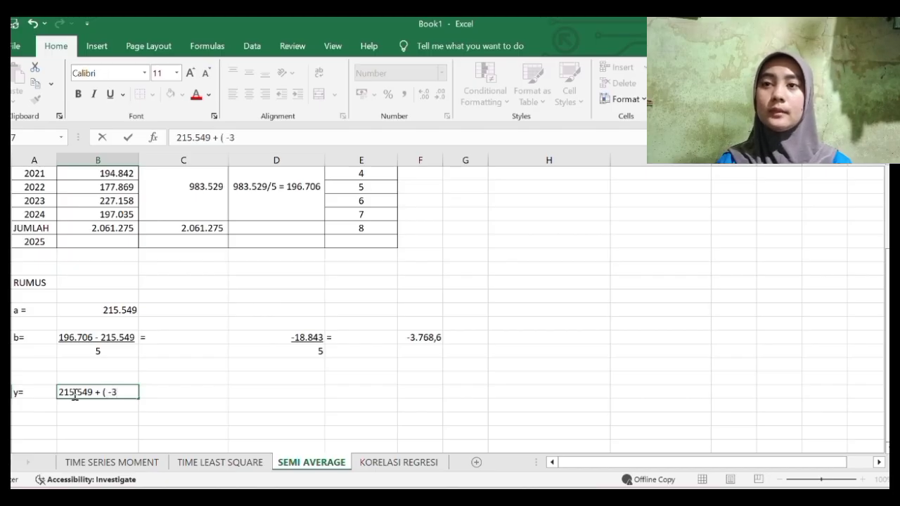
type(".768")
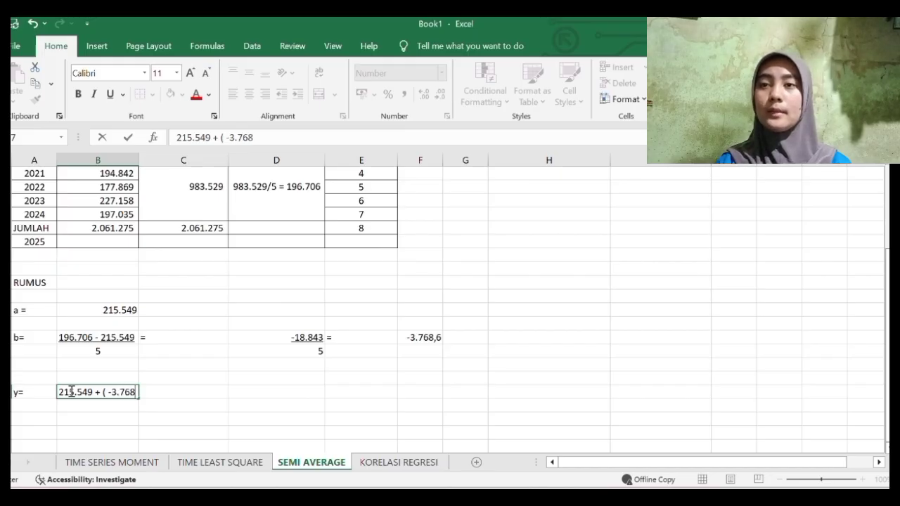
type(",6)")
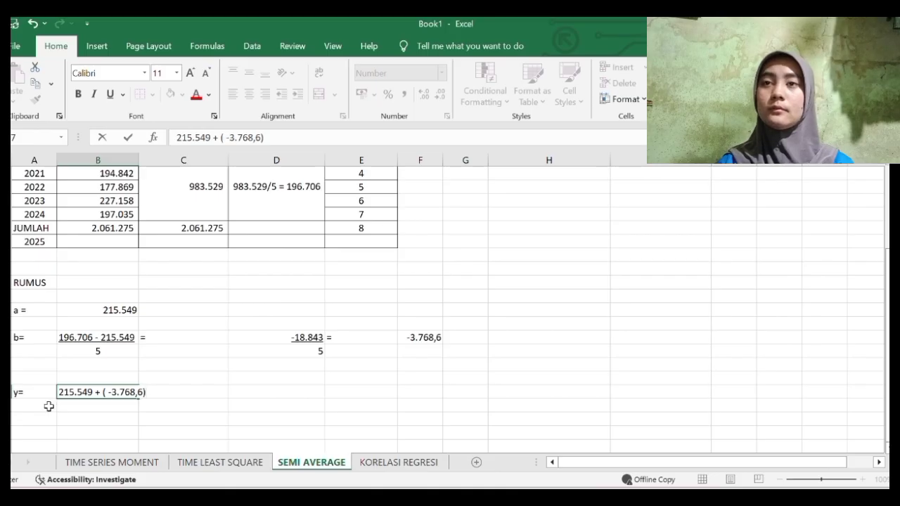
key("Return")
Add a second "y=" line directly below the first, with "215.549 + ( -3.768,6)" in column B.
left_click(48, 406)
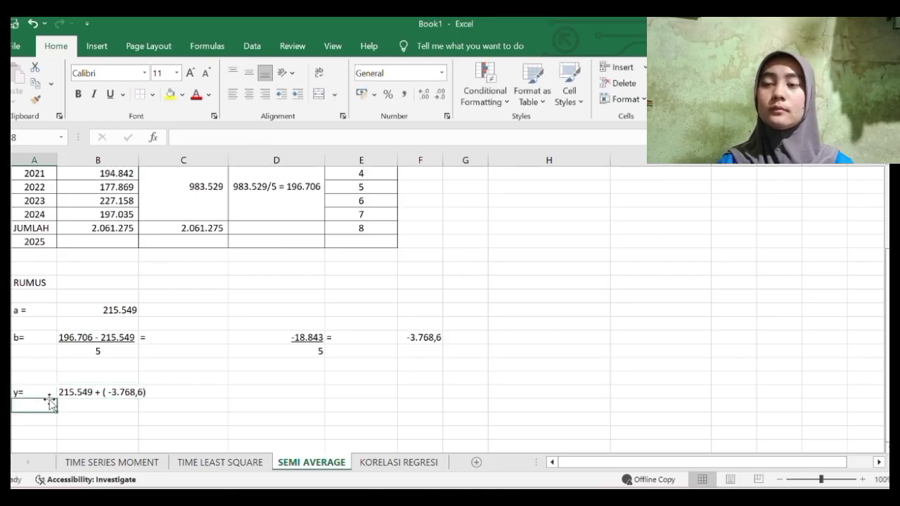
type("y=")
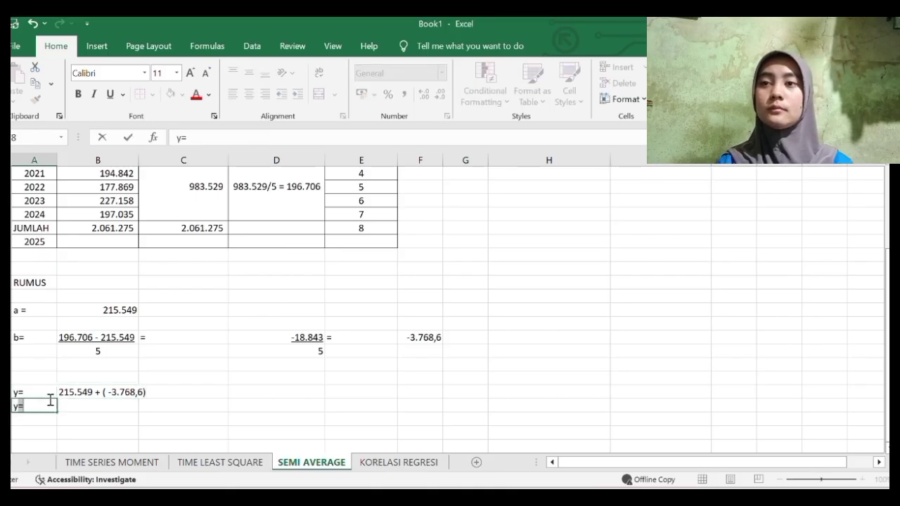
key("Tab")
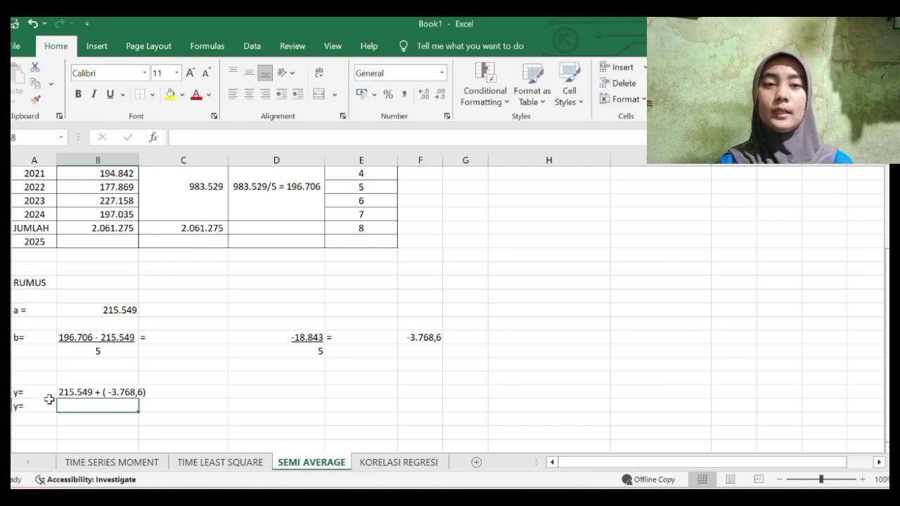
type("215")
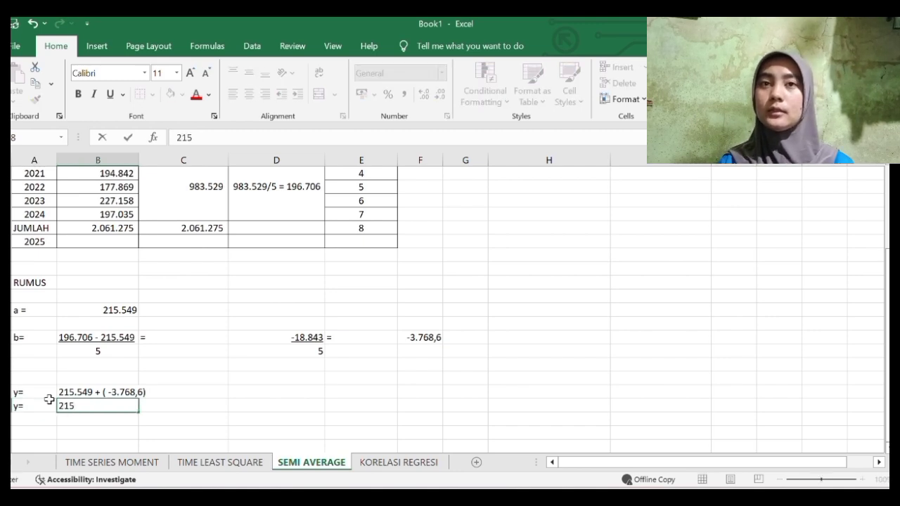
type(".549")
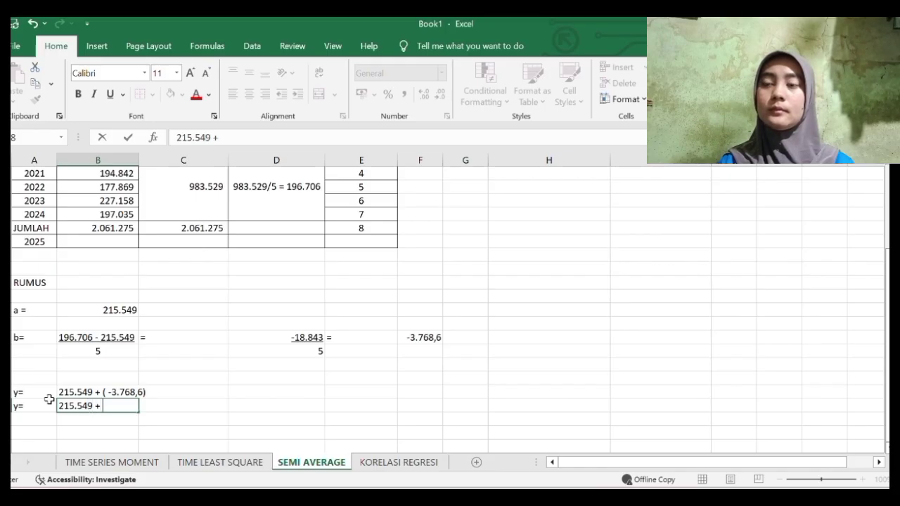
type("+ ( -")
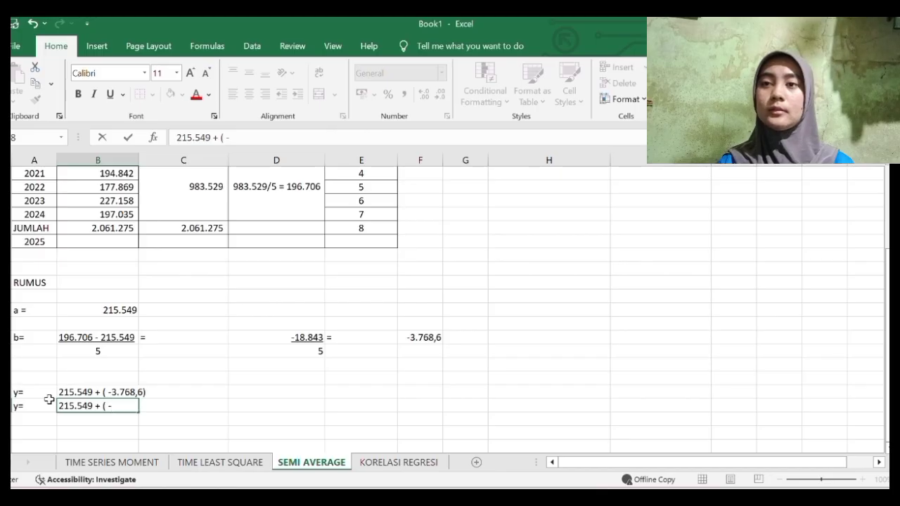
type("3.")
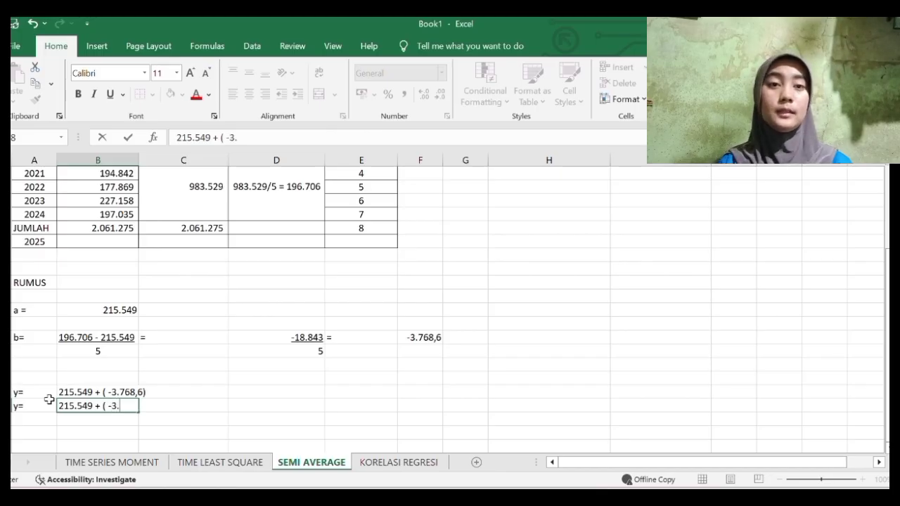
type("76")
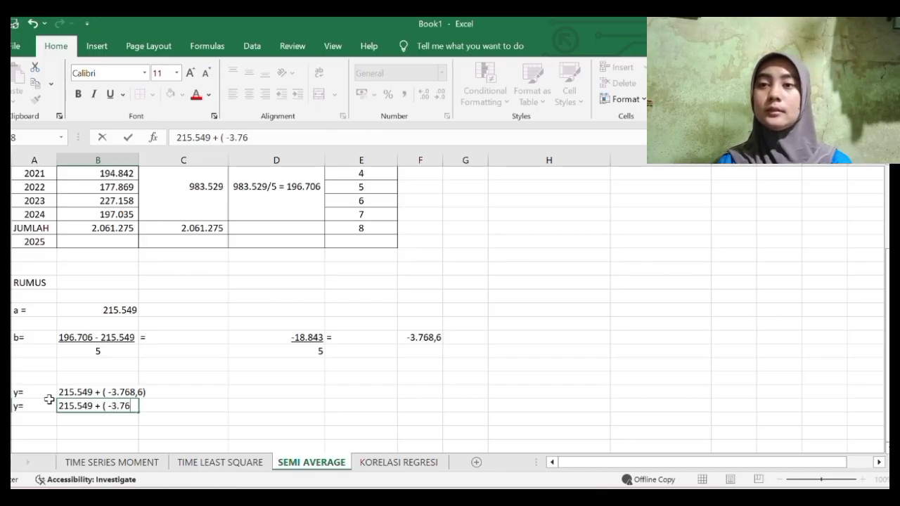
type("8,6)")
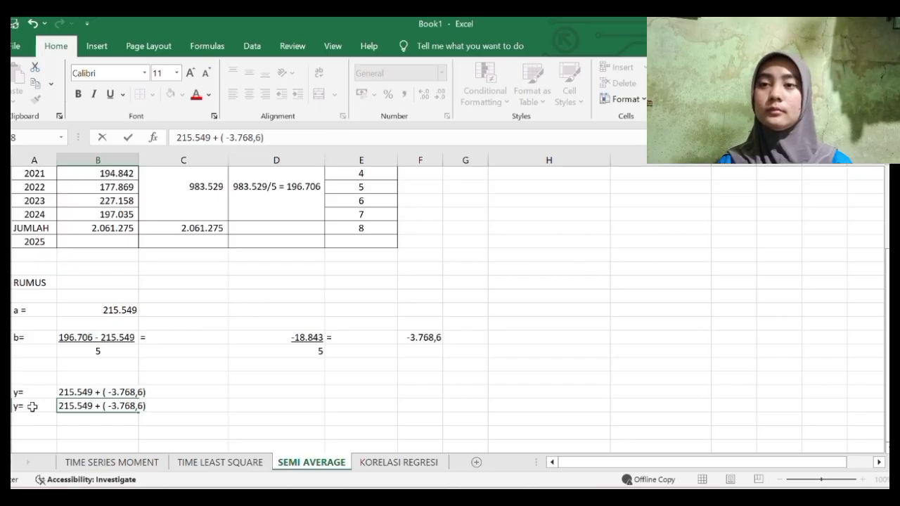
Add a third "y=" line directly below the second, with "215.549+ ( -30.149)" in column B.
left_click(26, 422)
type("y=")
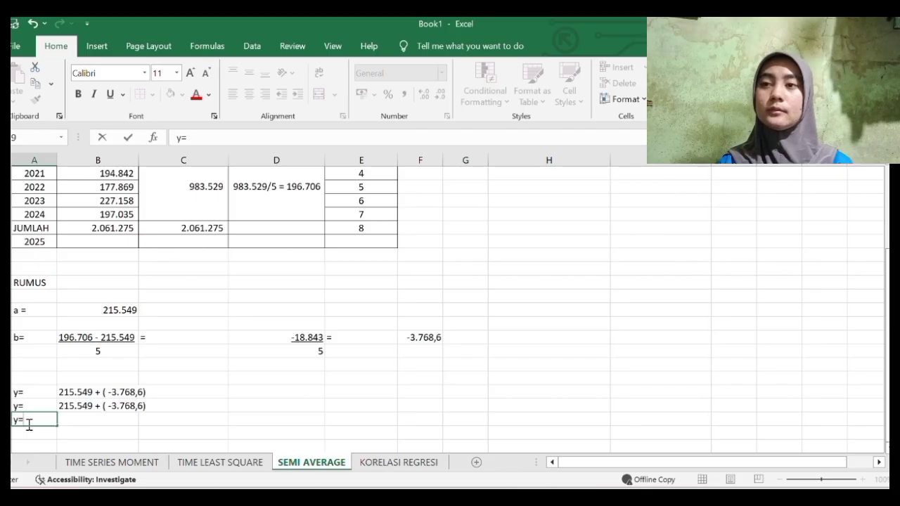
key("Tab")
type("215.")
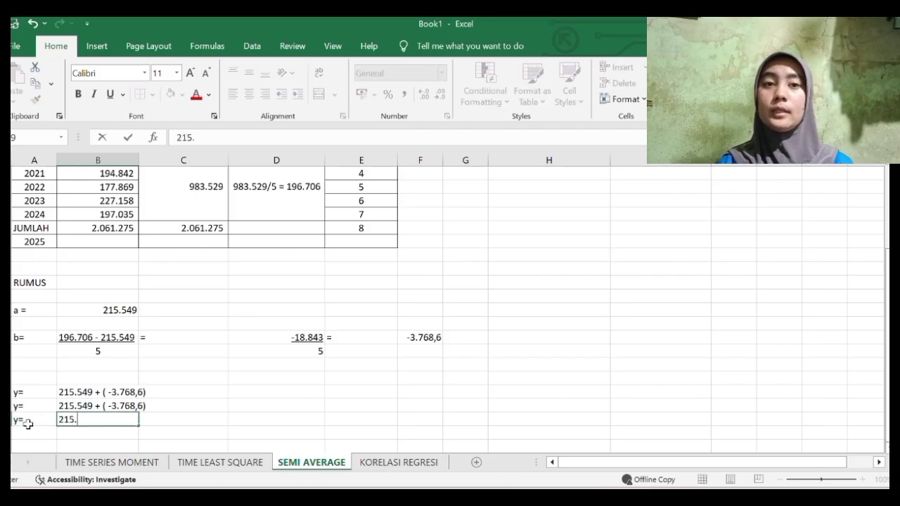
type("549+ (")
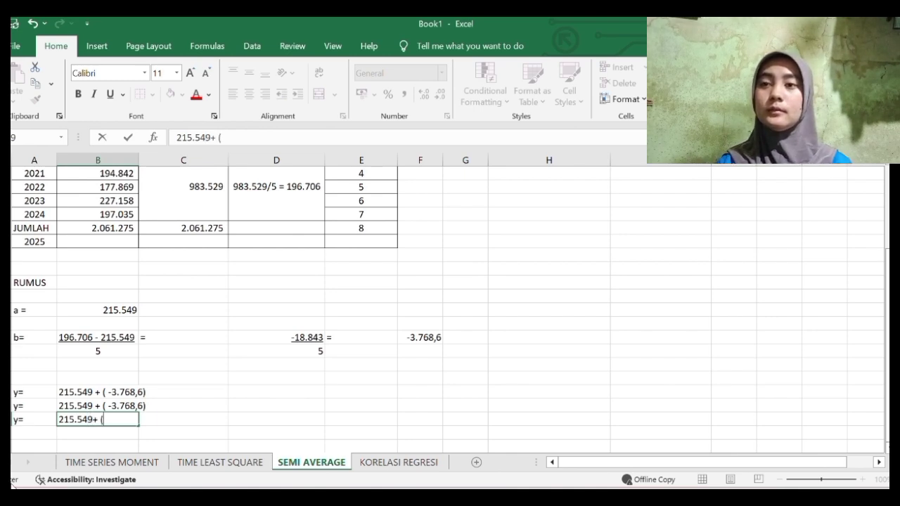
type("-")
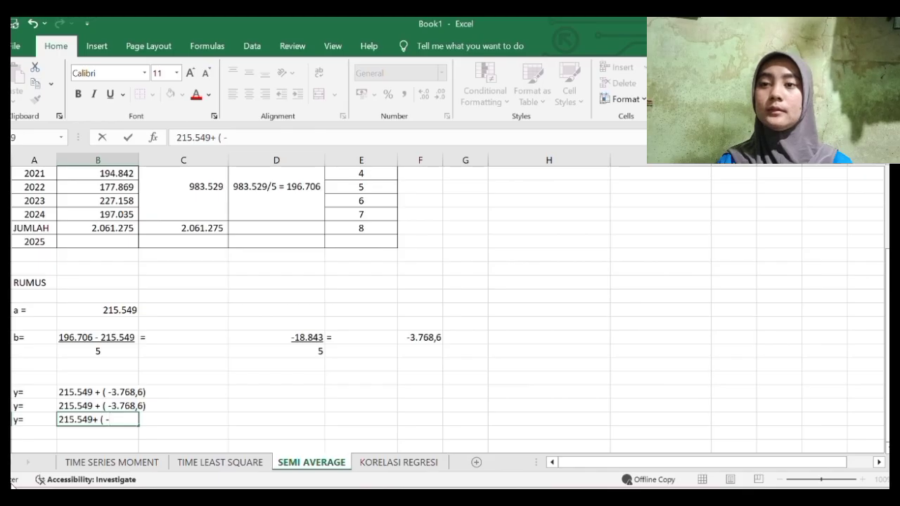
type("30")
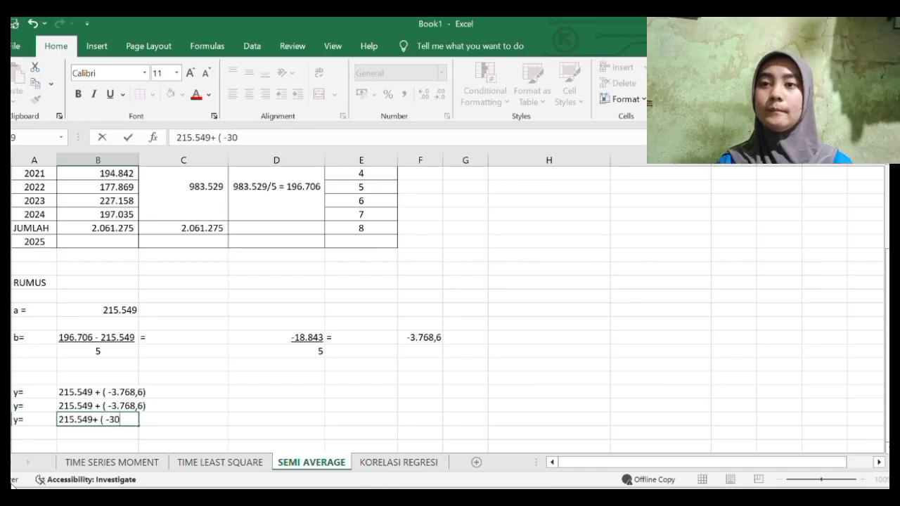
type(".1")
type("49")
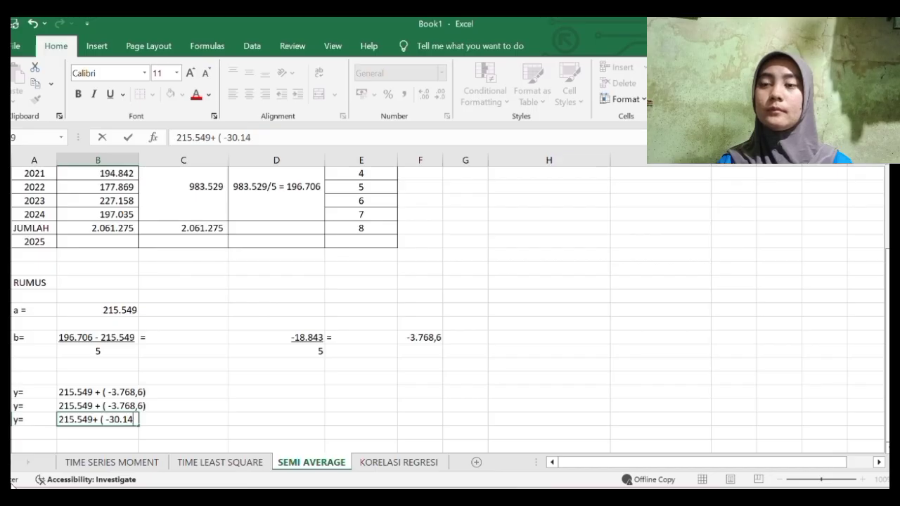
type(")")
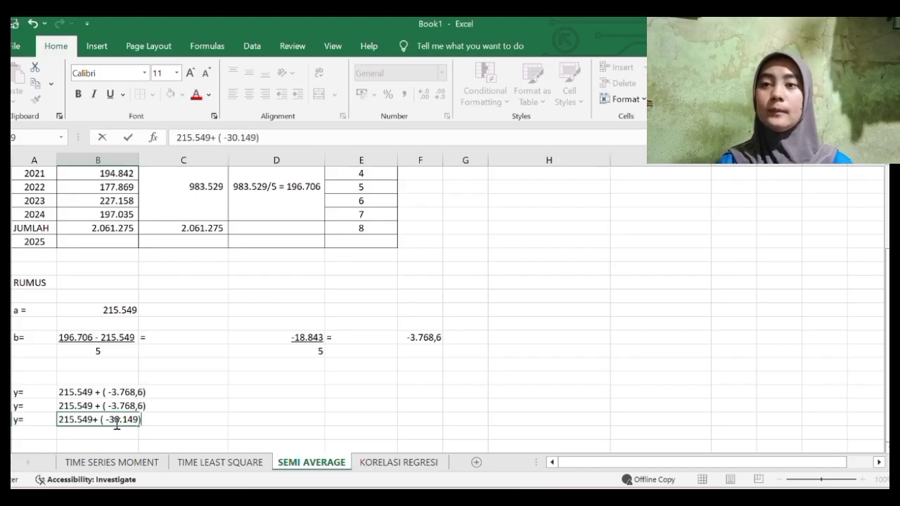
Append the factor "(8)" to the equation in the second y= line so it reads "215.549 + ( -3.768,6) (8)".
left_click(152, 407)
left_click(129, 404)
left_click(289, 133)
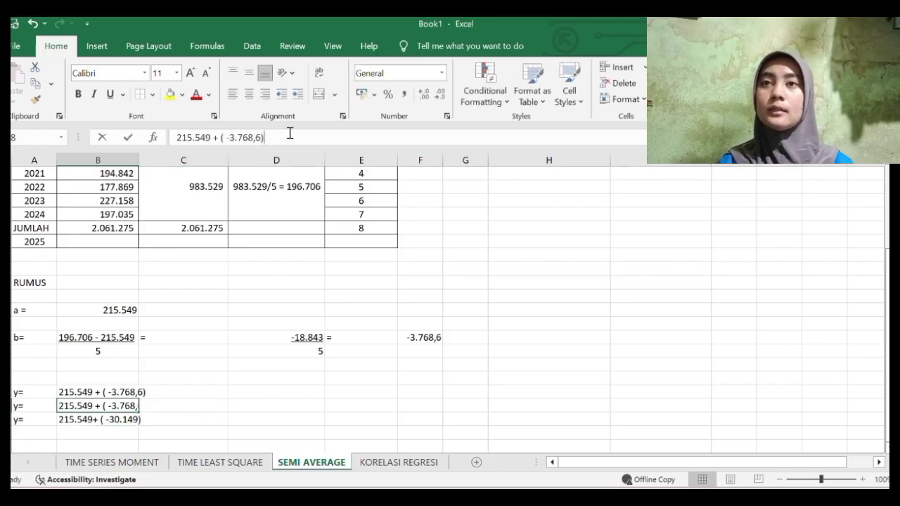
type("(")
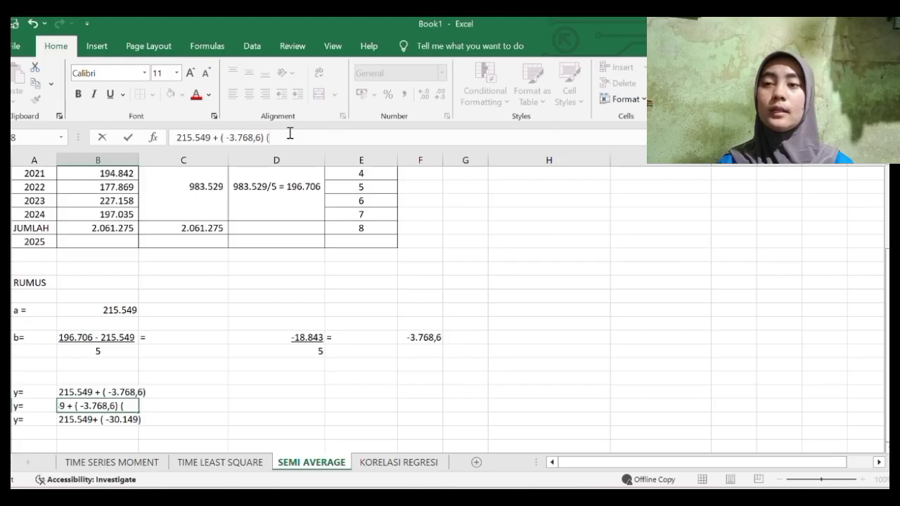
type("8")
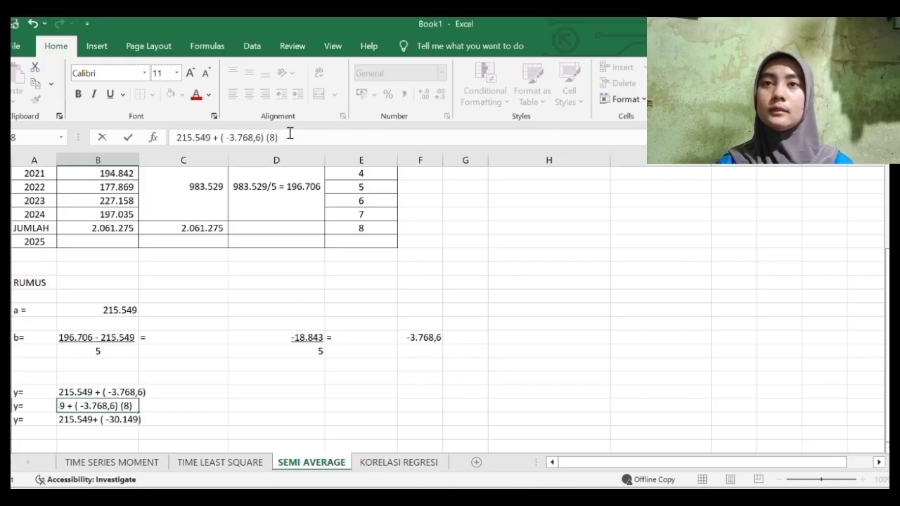
type(")")
key("Return")
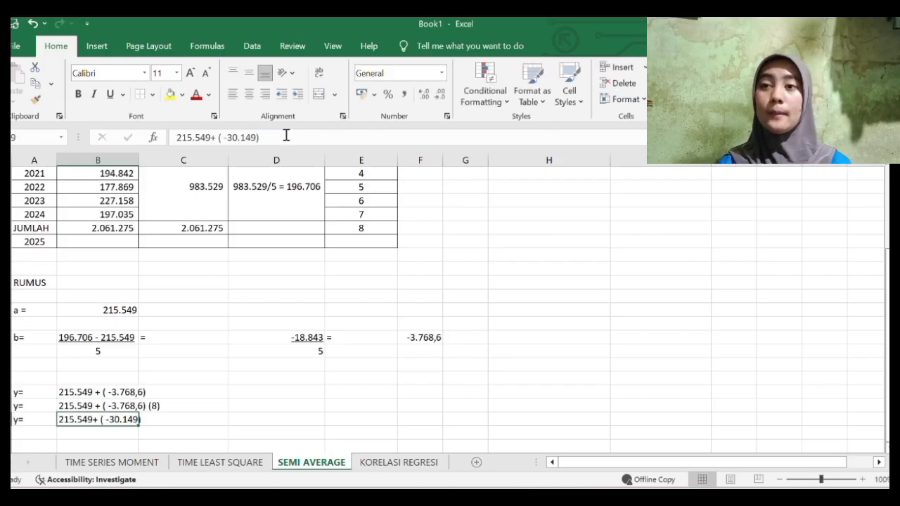
Add a fourth "y=" line below the third, with the result 185.400 in column B.
left_click(37, 436)
type("y=")
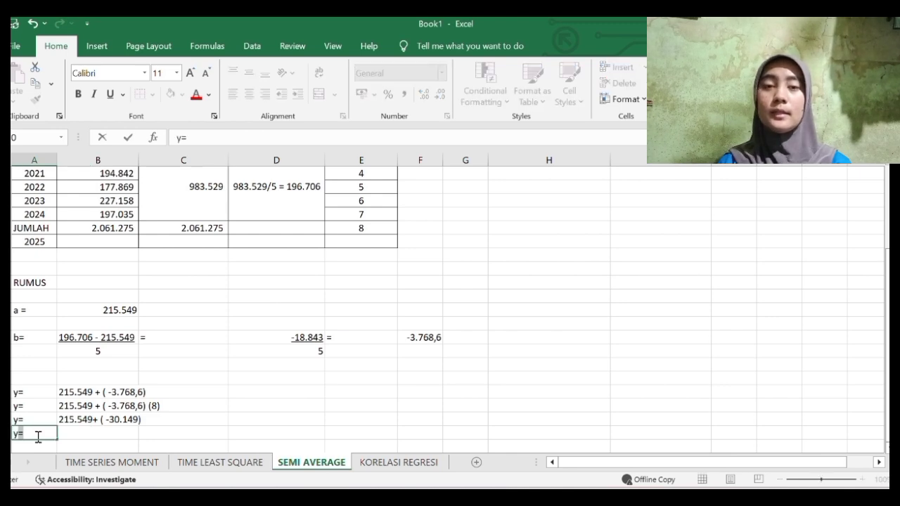
key("Tab")
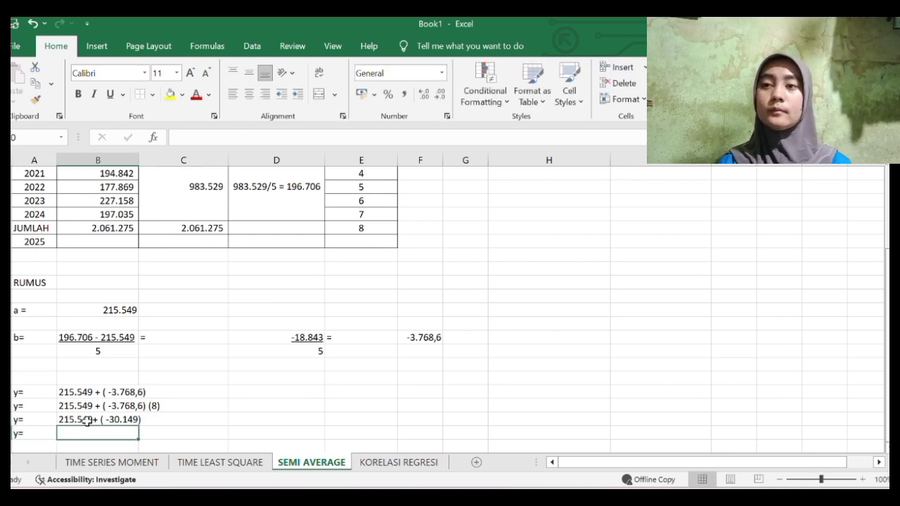
type("18")
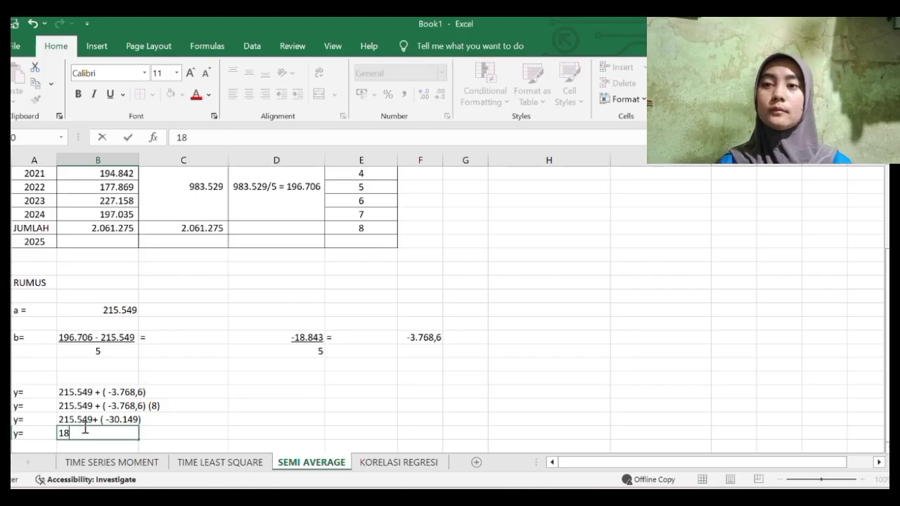
type("5.400")
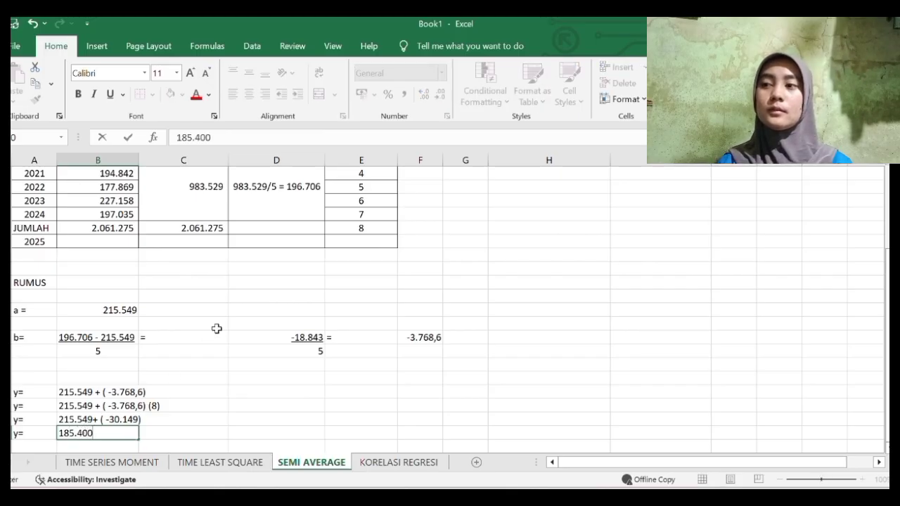
Enter 185.400 as the PENJUALAN (Y) value for "Forecasting penjualan 2025" in the second sales table.
scroll(239, 313, "up", 3)
scroll(239, 312, "up", 1)
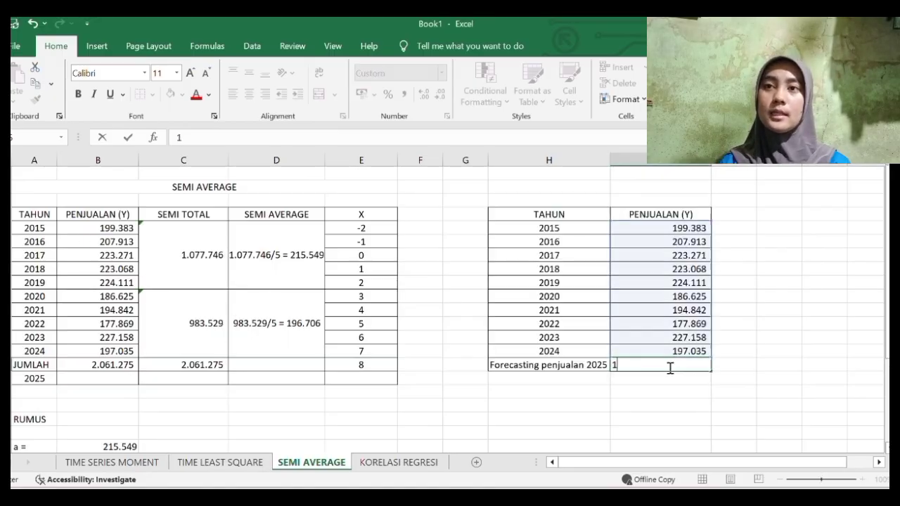
type("185.400")
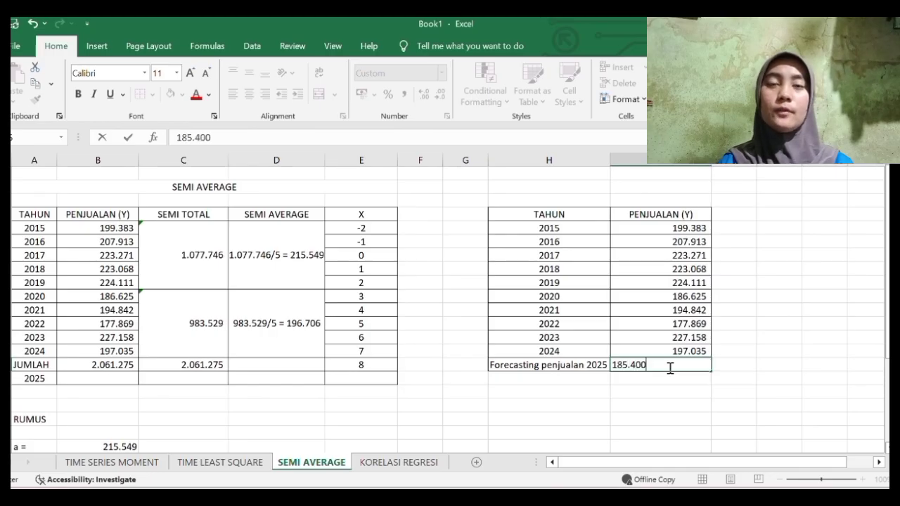
key("Return")
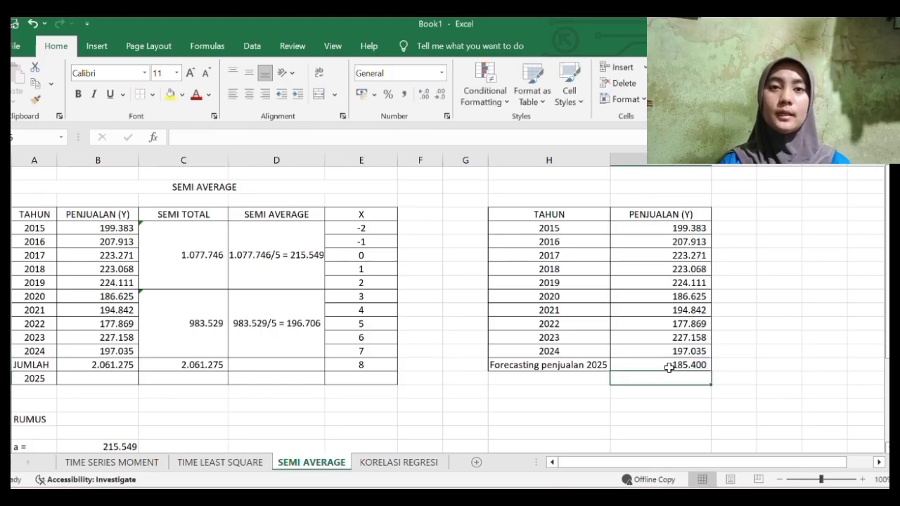
Insert the recommended line chart for the whole TAHUN and PENJUALAN (Y) forecast table and place it just below that table.
scroll(669, 368, "down", 1)
scroll(670, 368, "down", 1)
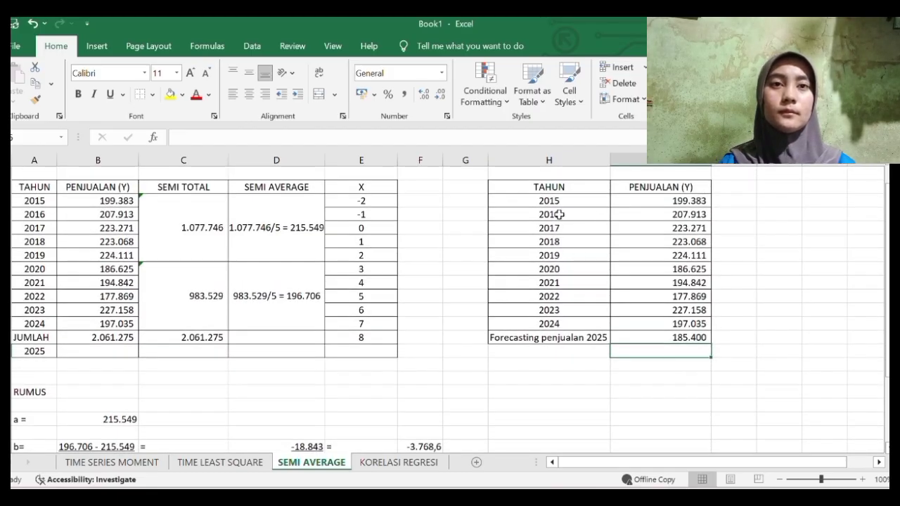
left_click(559, 188)
left_click_drag(564, 188, 631, 339)
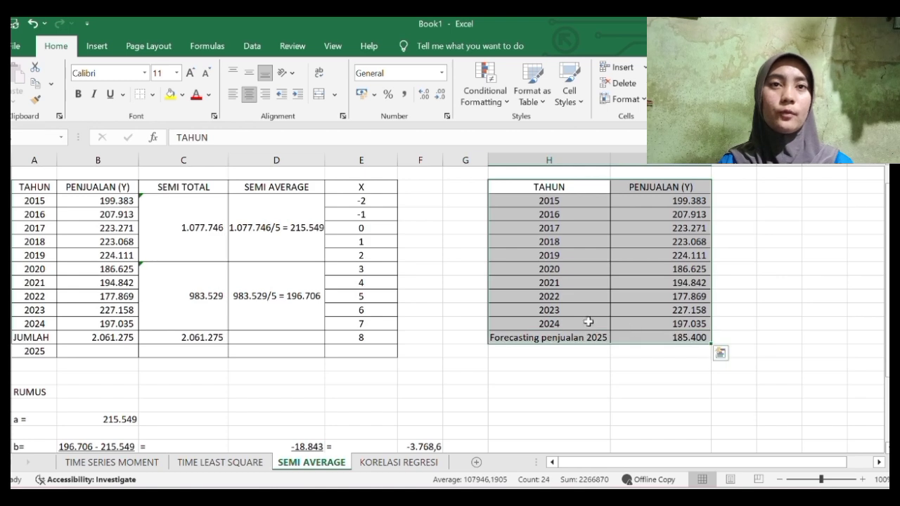
left_click(95, 46)
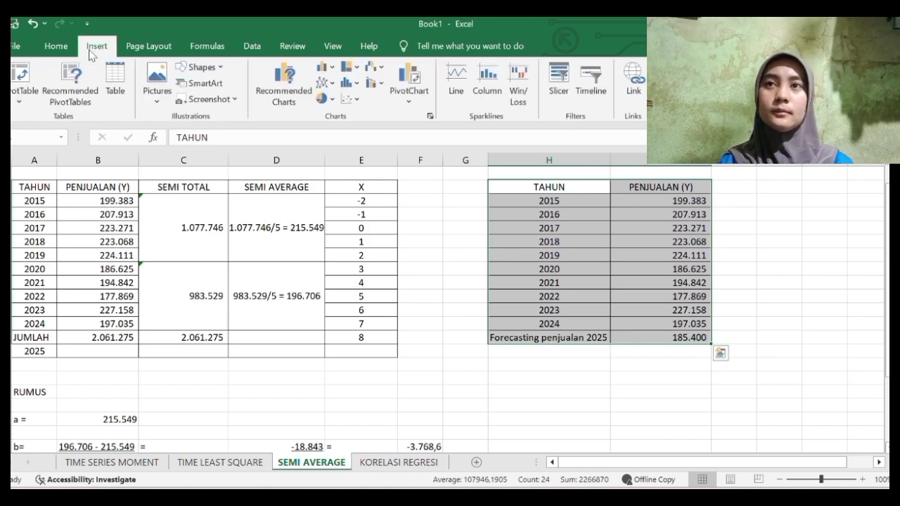
left_click(286, 87)
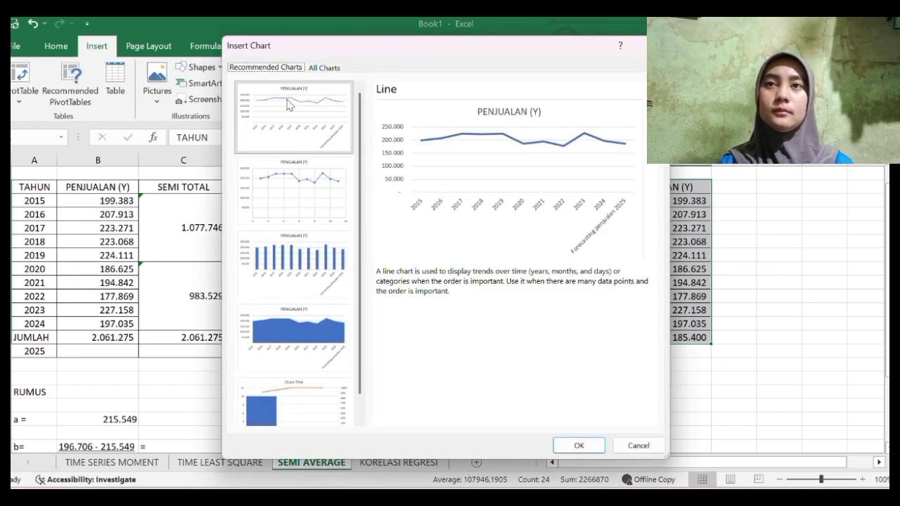
left_click(579, 445)
scroll(575, 422, "down", 3)
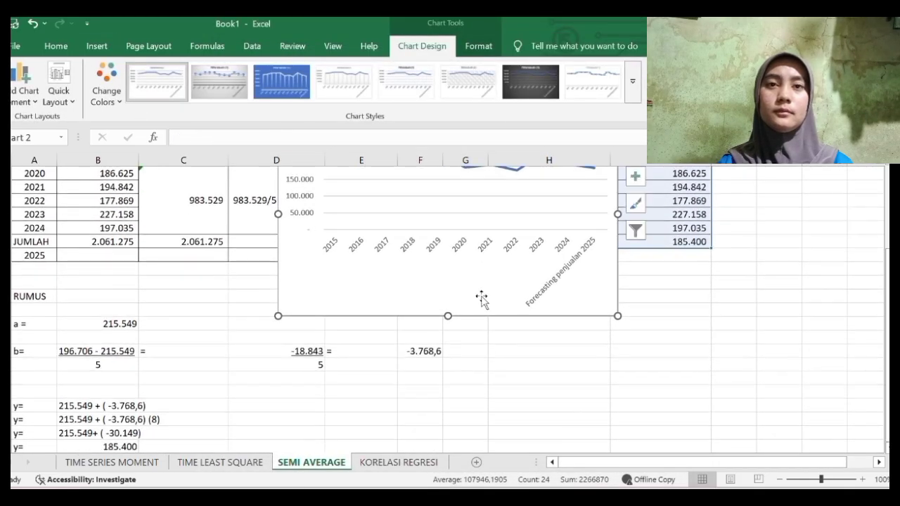
left_click_drag(461, 282, 642, 437)
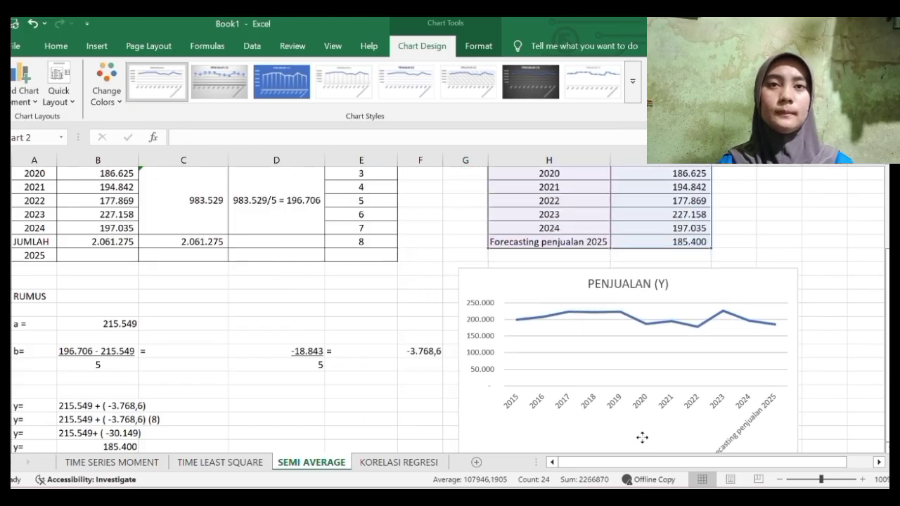
Add data labels to the sales line in the PENJUALAN (Y) chart.
left_click(772, 324)
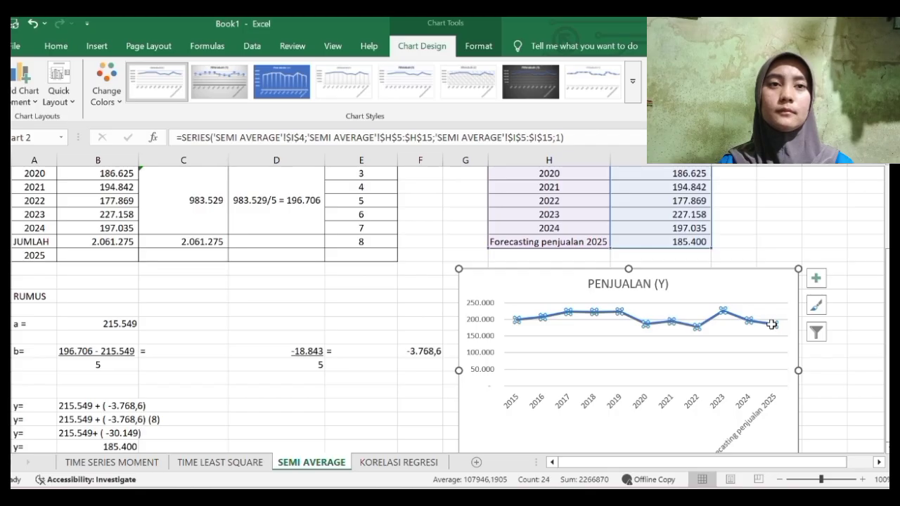
right_click(772, 324)
left_click(736, 427)
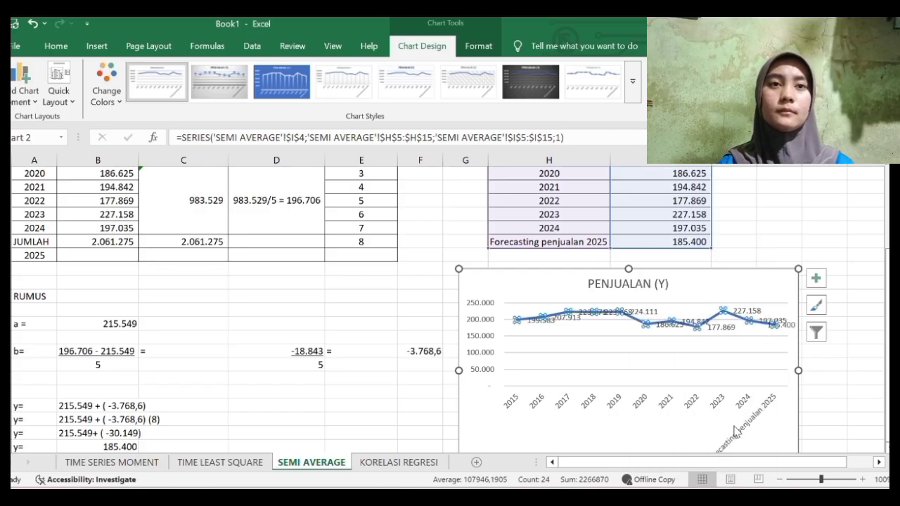
left_click(447, 296)
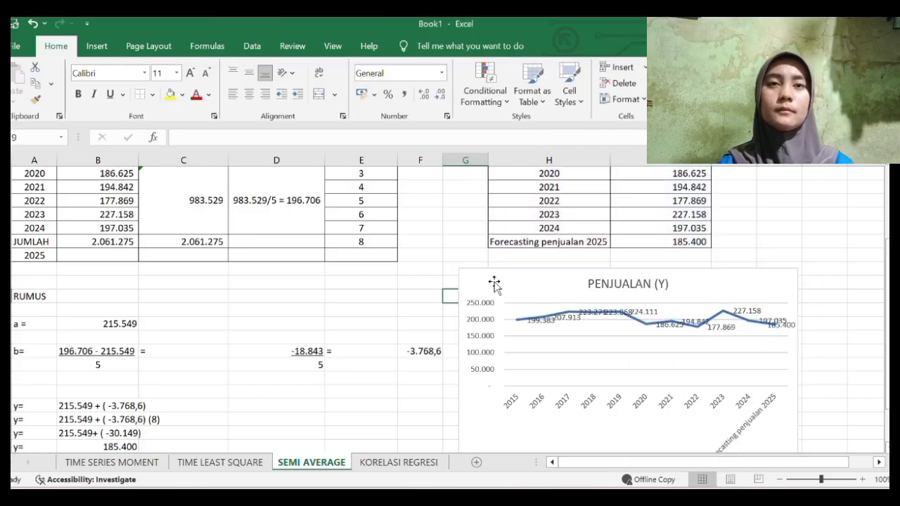
scroll(434, 291, "up", 1)
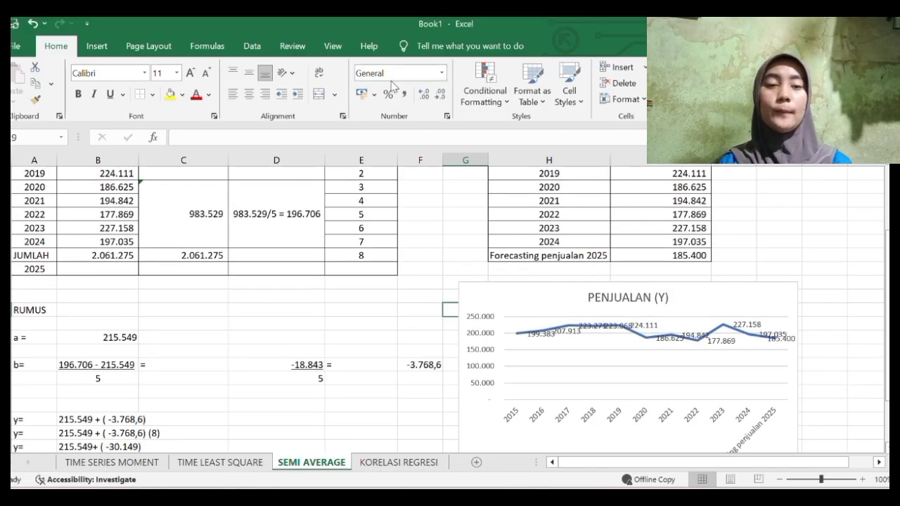
On the KORELASI REGRESI sheet, total the 2015 to 2024 HASIL PENJUALAN values with SUM in the JUMLAH row.
key("ctrl+Page_Down")
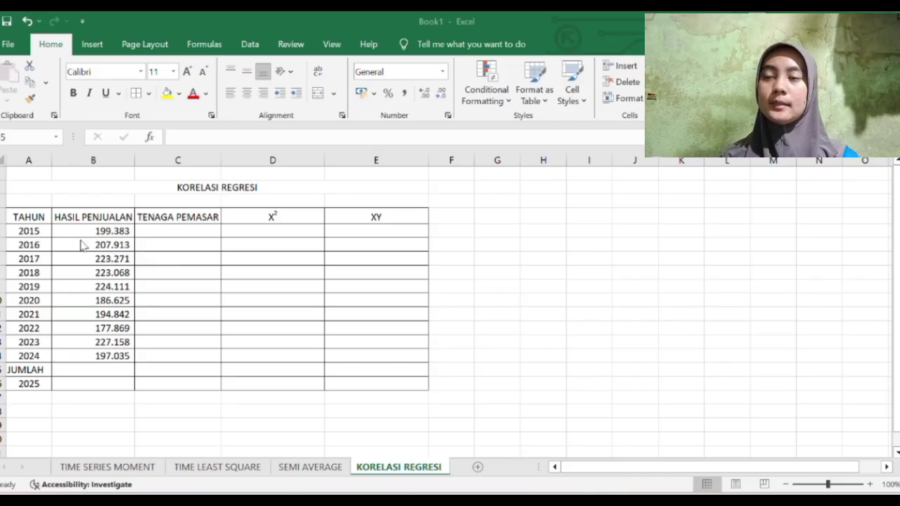
left_click(83, 371)
double_click(83, 371)
type("=SUM")
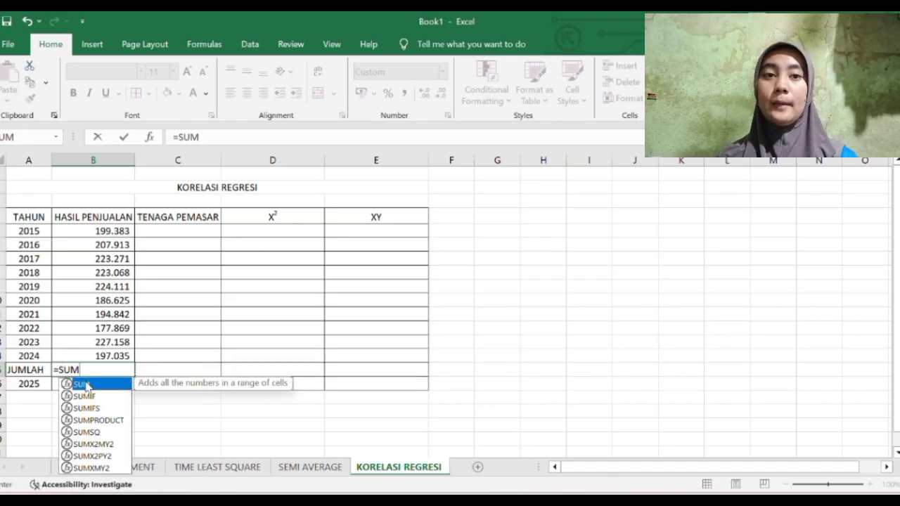
double_click(85, 385)
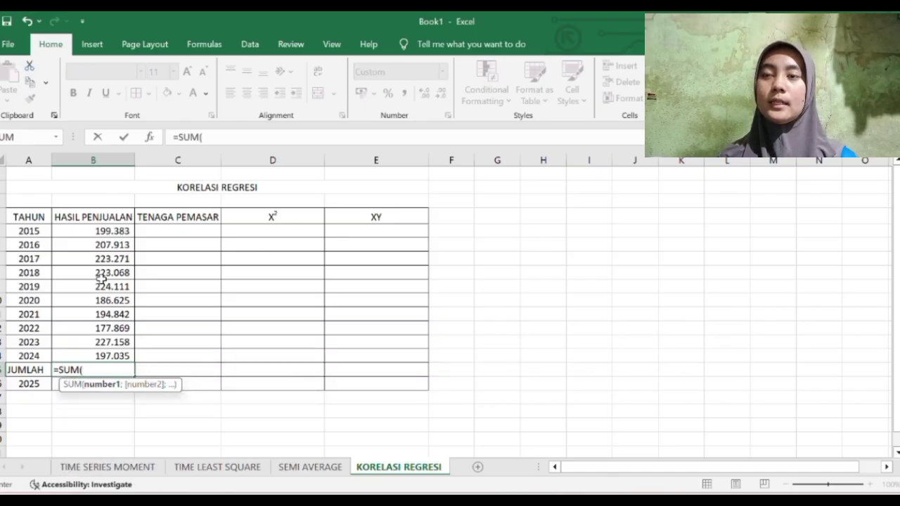
left_click(104, 232)
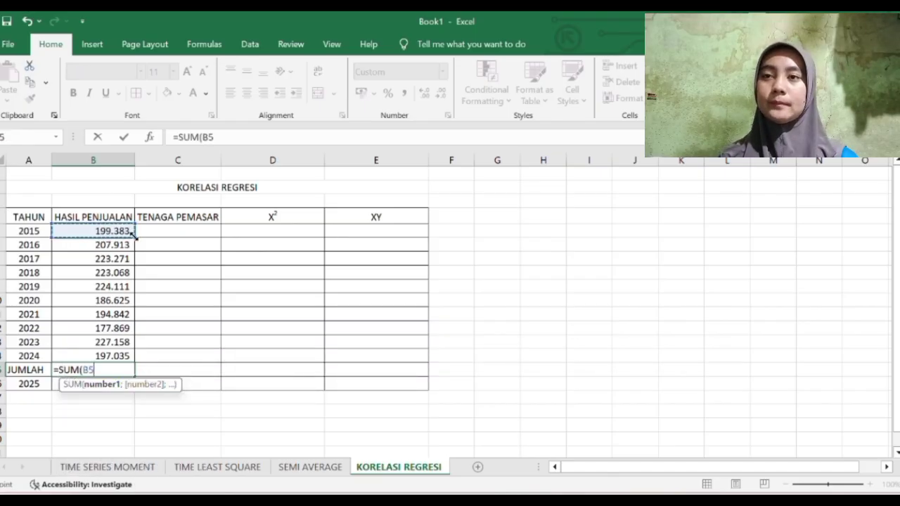
left_click_drag(133, 238, 135, 367)
key("Return")
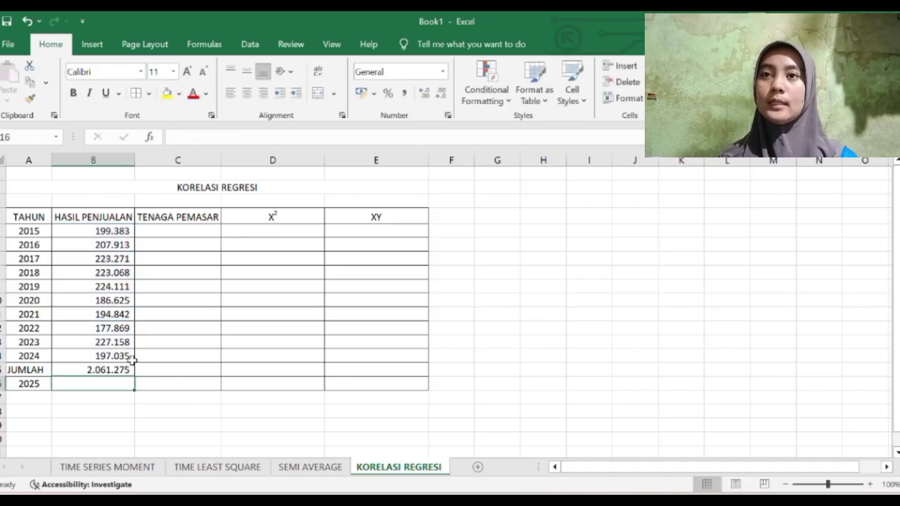
Enter the TENAGA PEMASAR values for 2015 to 2019: 530, 539, 567, 594 and 611.
left_click(186, 232)
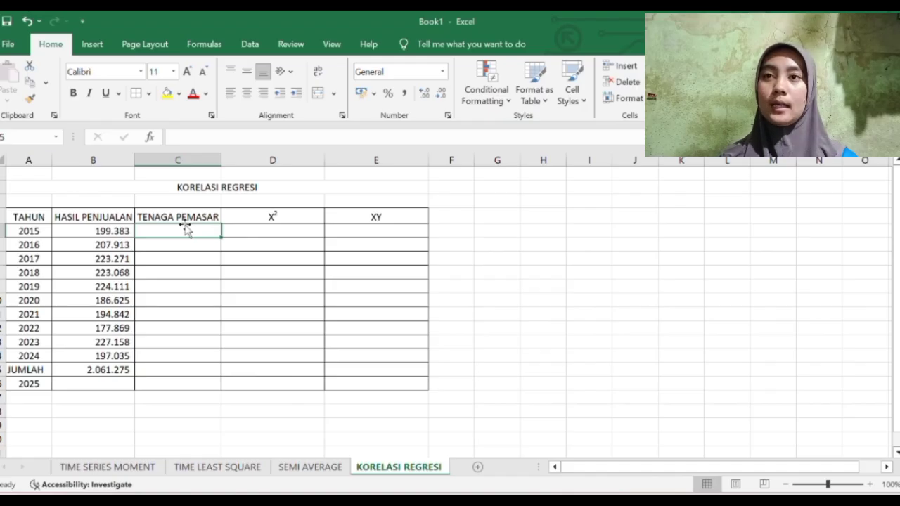
type("530")
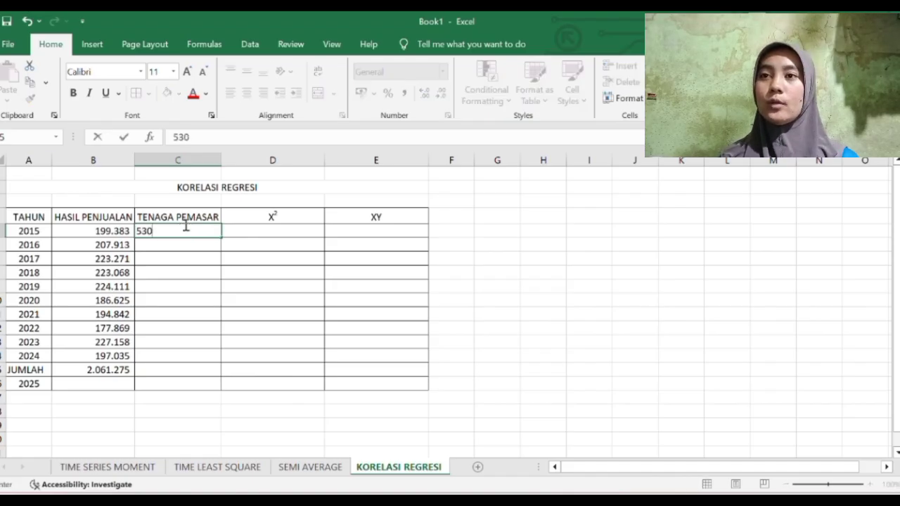
key("Return")
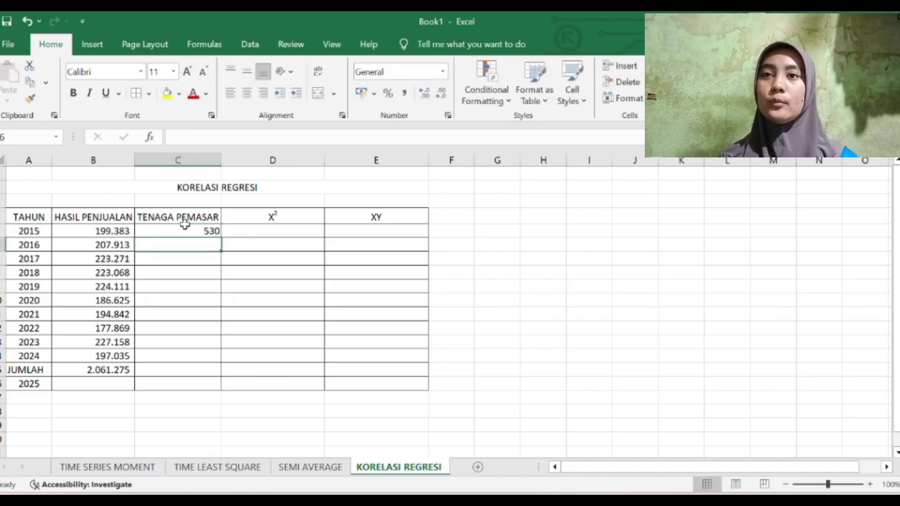
type("539")
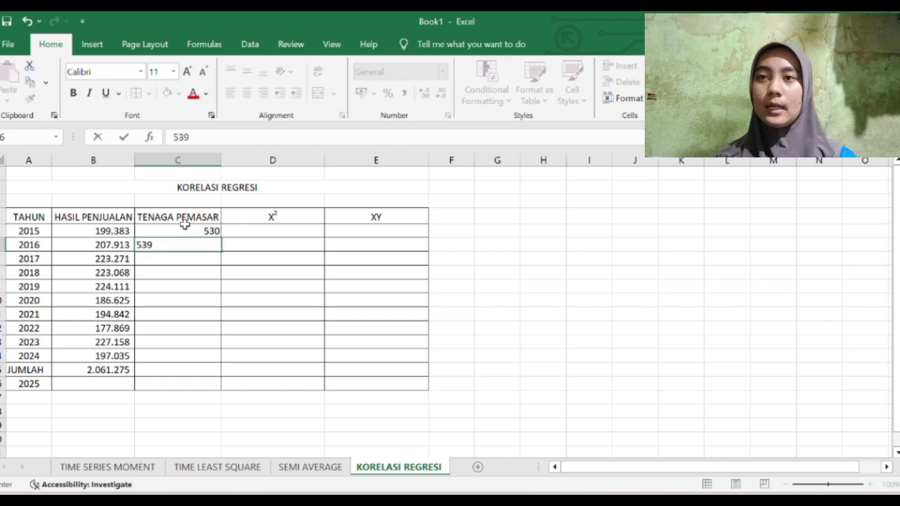
key("Return")
type("567")
key("Return")
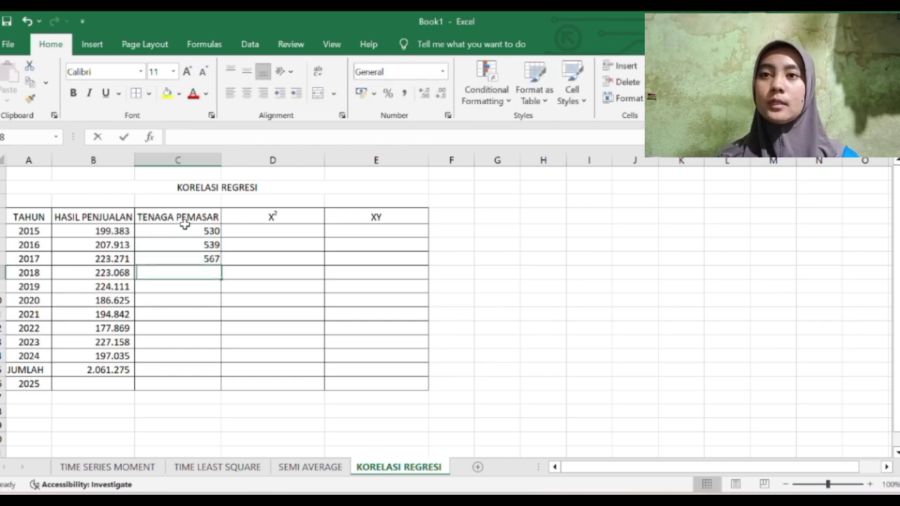
type("594")
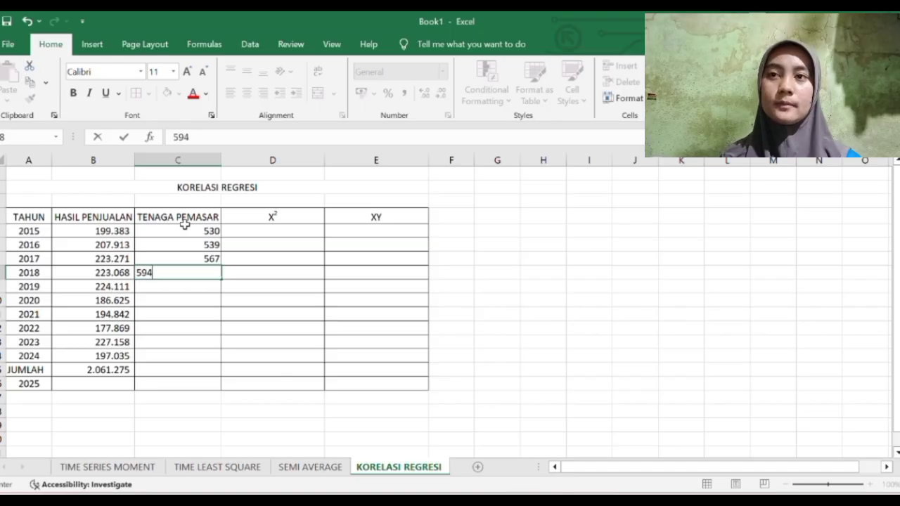
key("Return")
type("611")
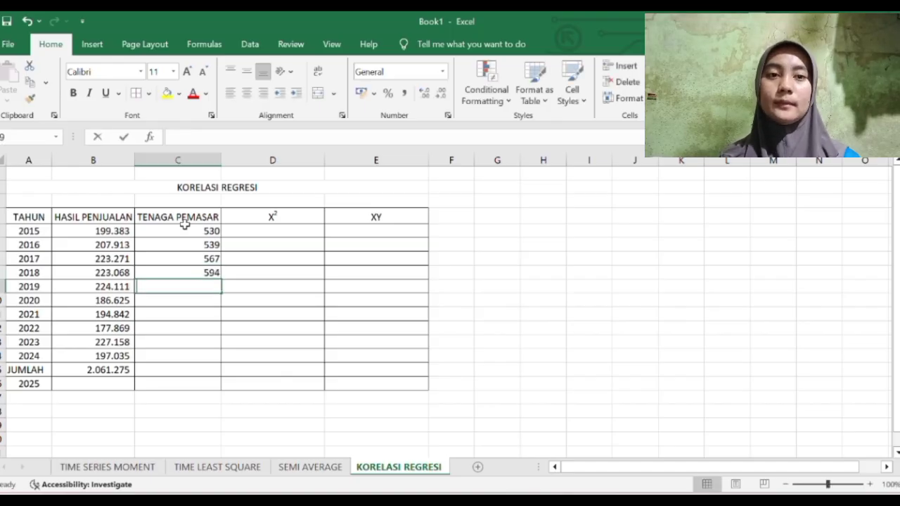
key("Return")
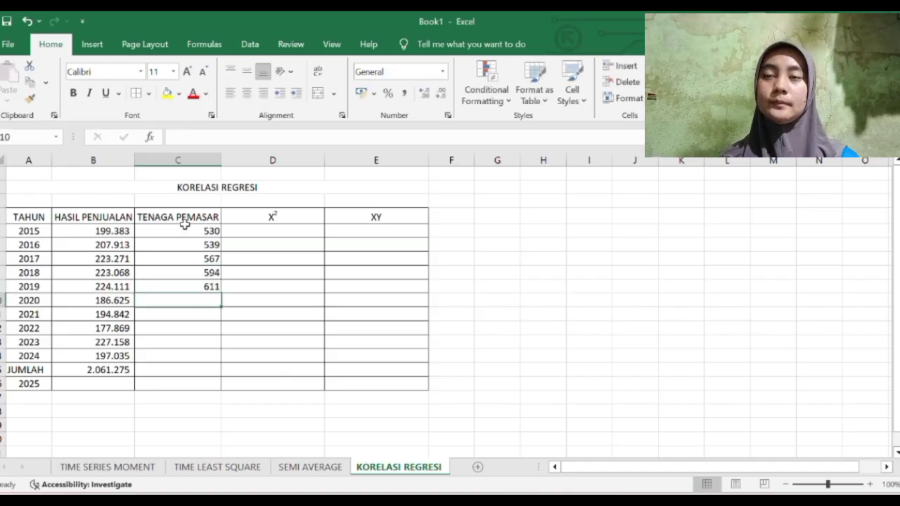
Enter the TENAGA PEMASAR values for 2020 to 2024: 645, 670, 685, 700 and 720.
type("645")
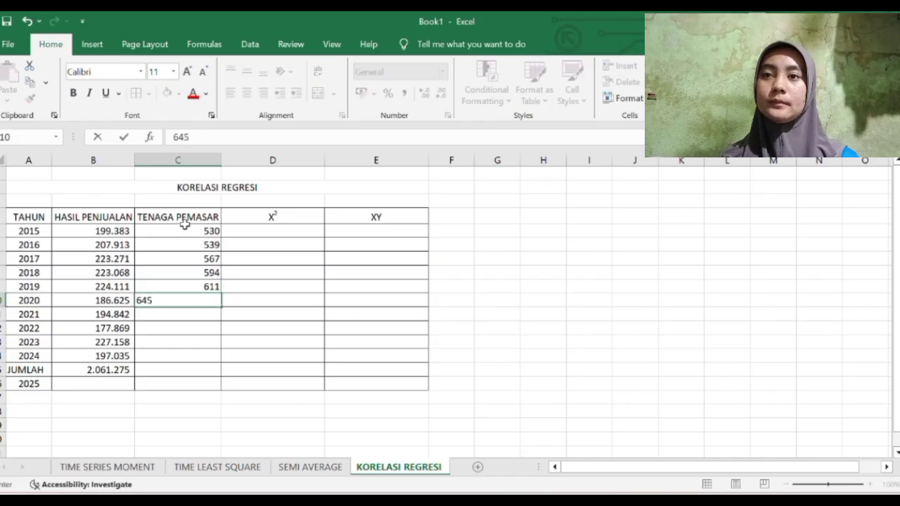
key("Return")
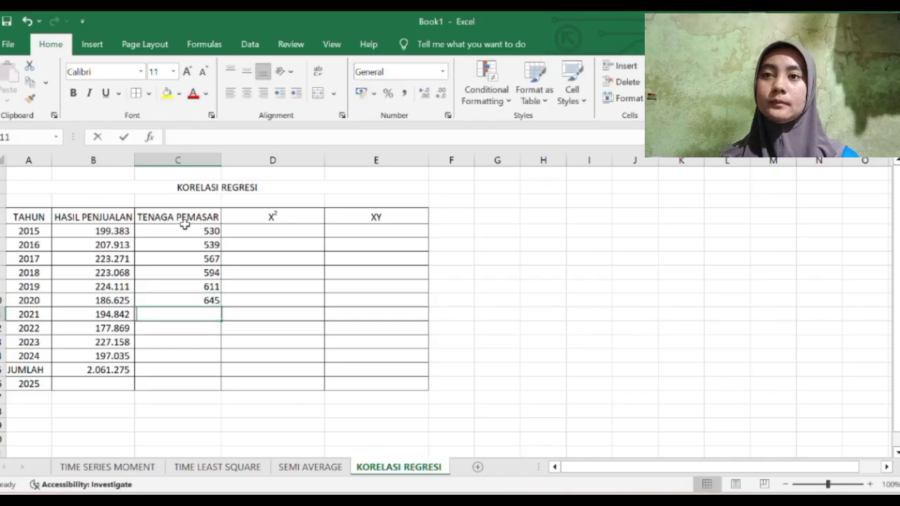
type("670")
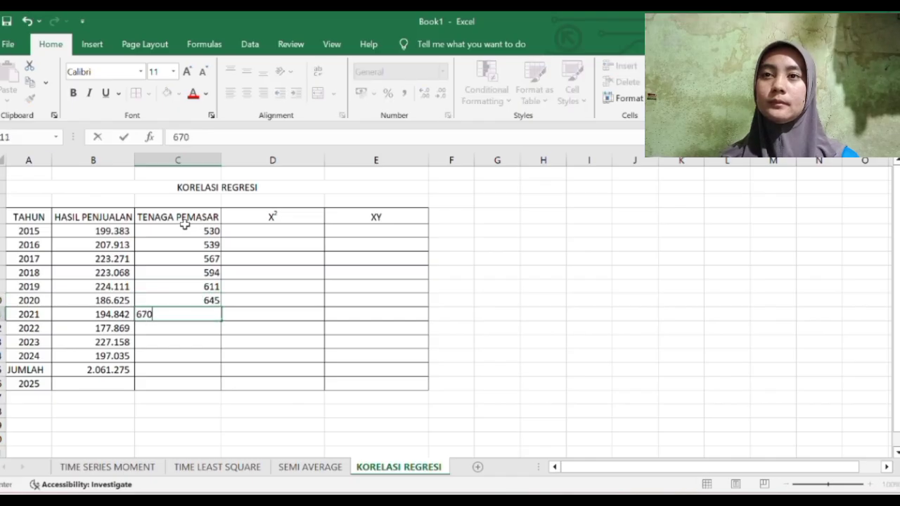
key("Return")
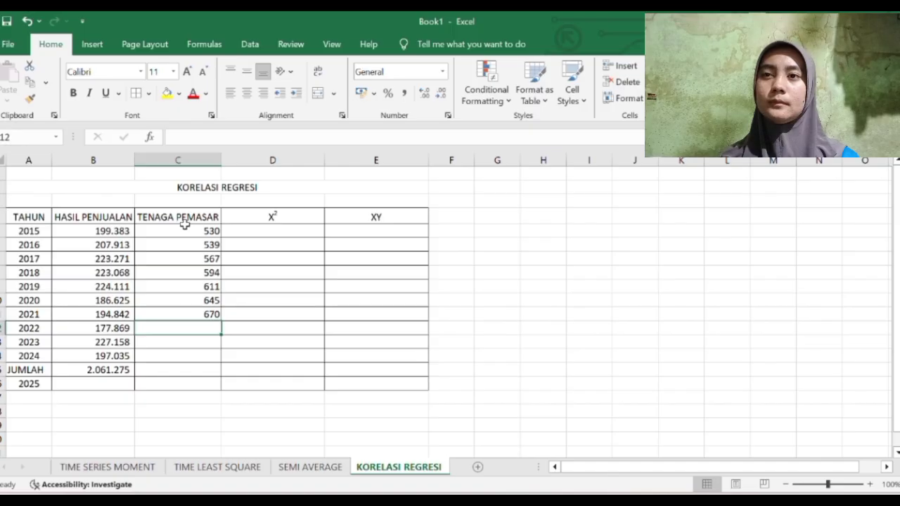
type("6")
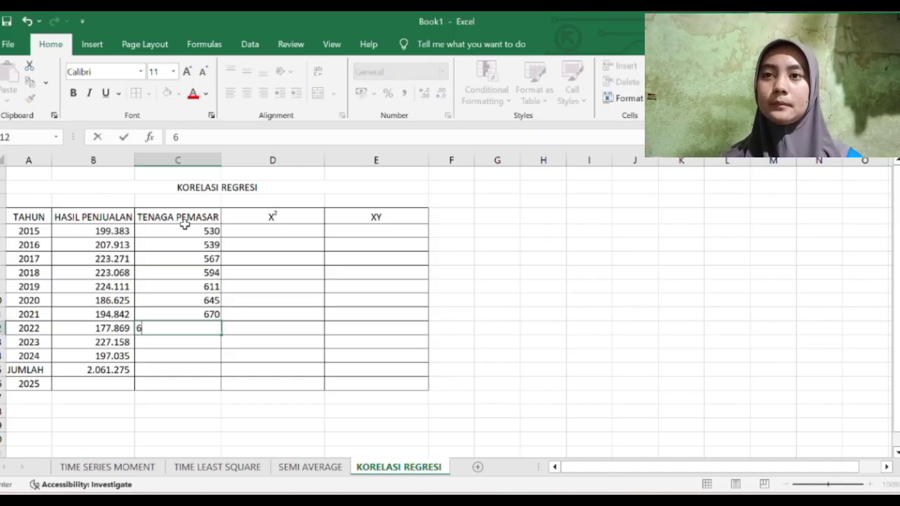
type("85")
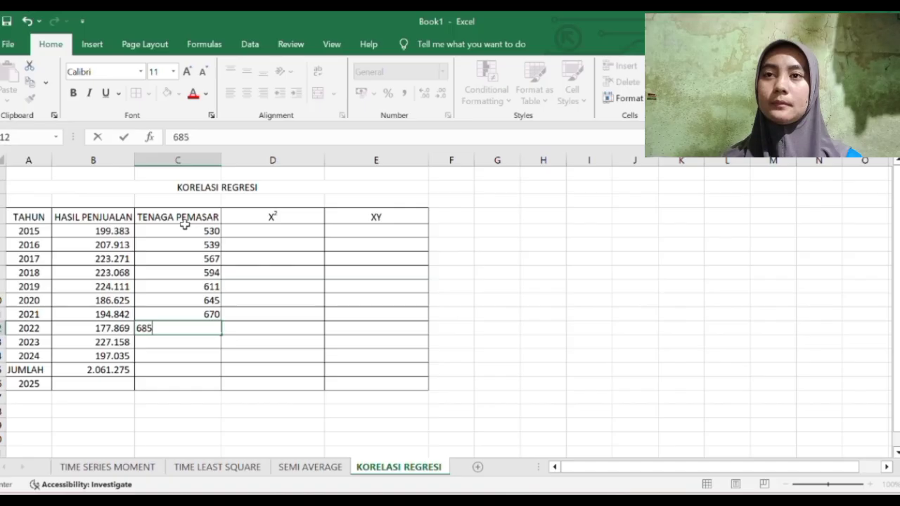
key("Return")
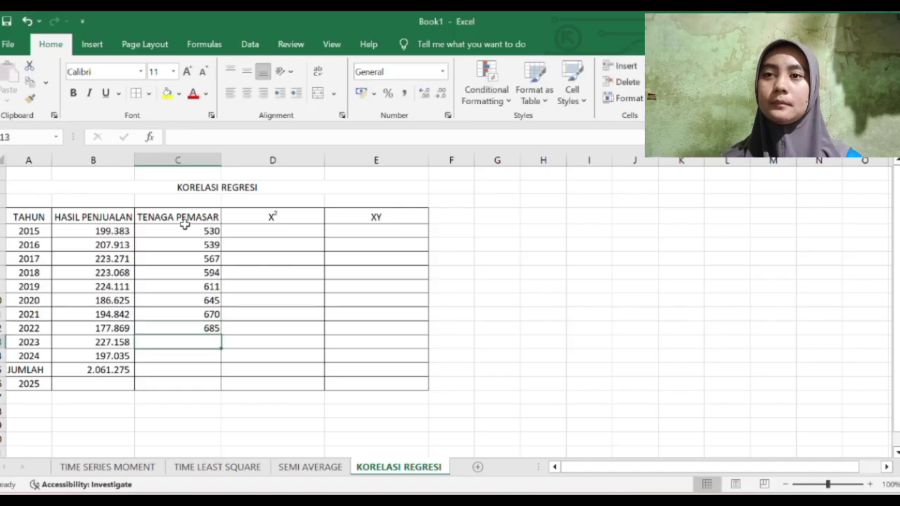
type("700")
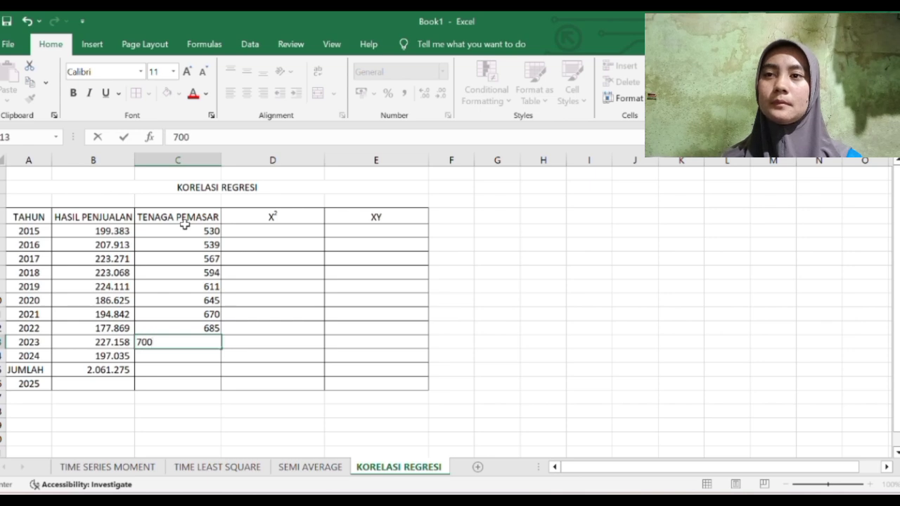
key("Return")
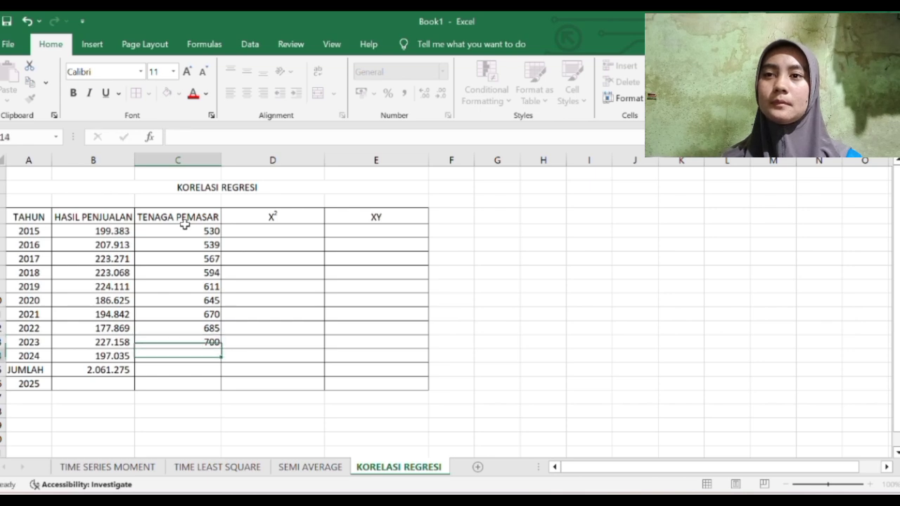
type("720")
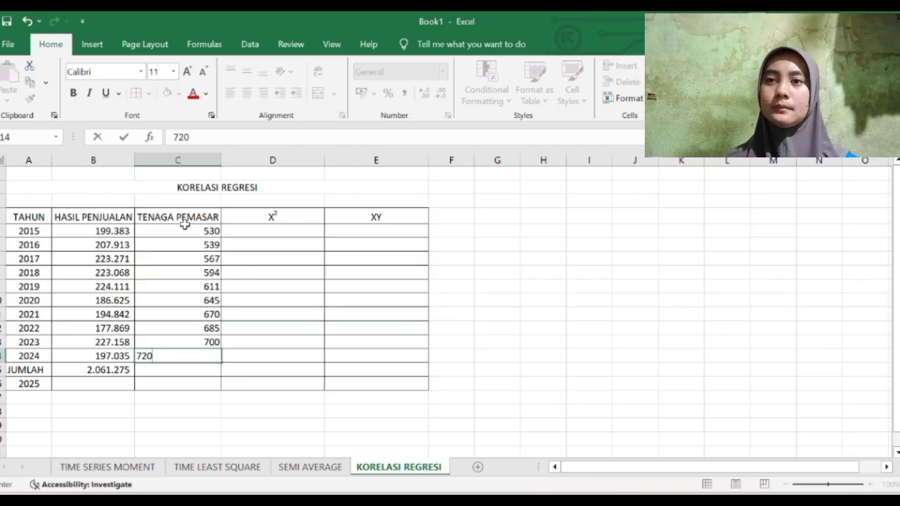
key("Return")
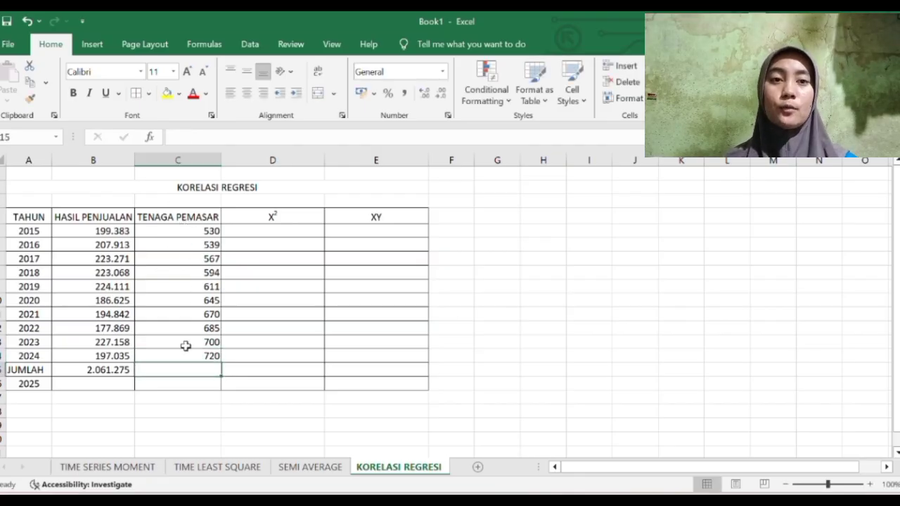
Total the 2015 to 2024 TENAGA PEMASAR values in the JUMLAH row with =SUM(C5:C14).
type("=SUM")
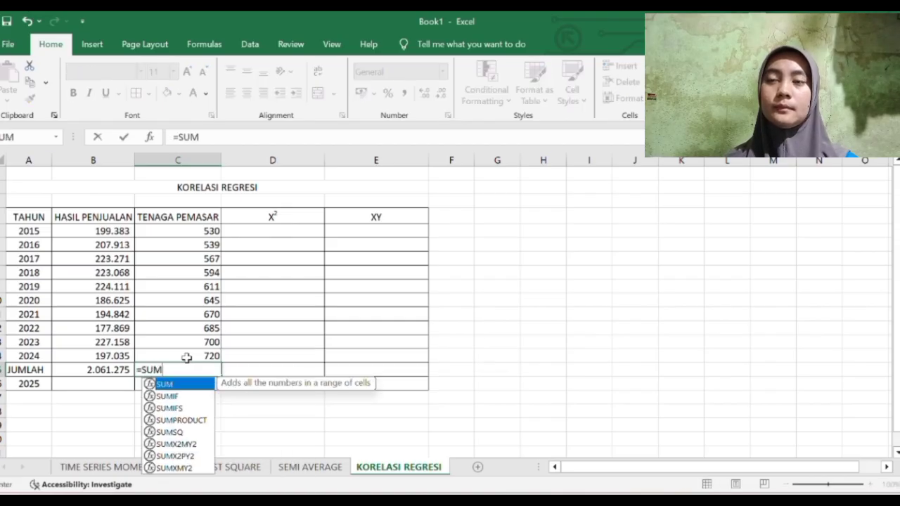
double_click(187, 385)
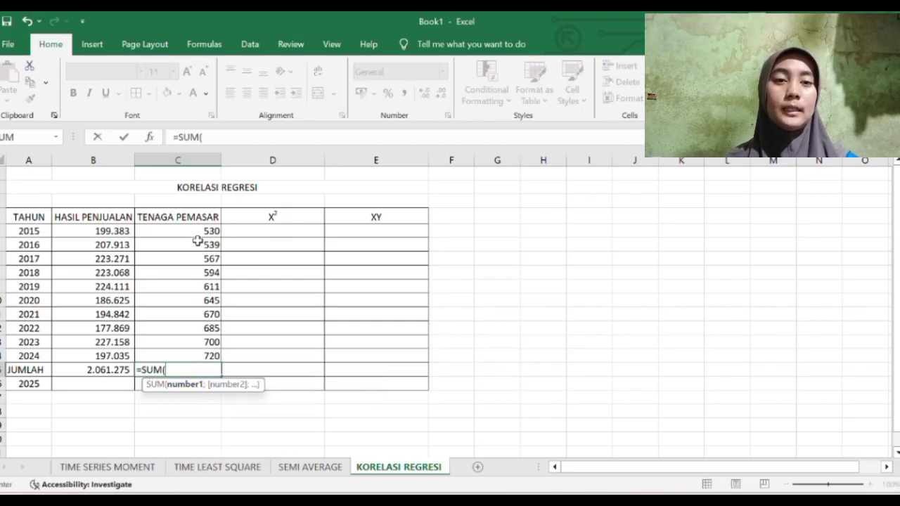
left_click(204, 230)
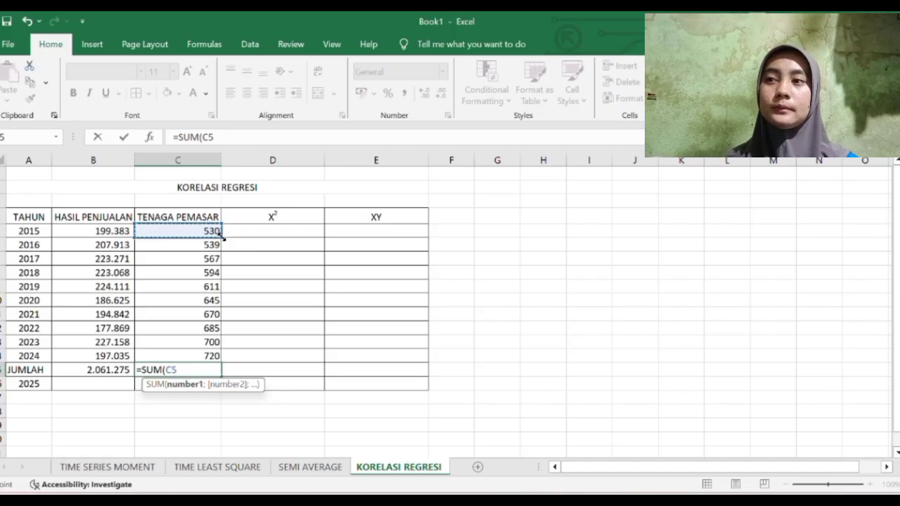
left_click_drag(219, 235, 207, 359)
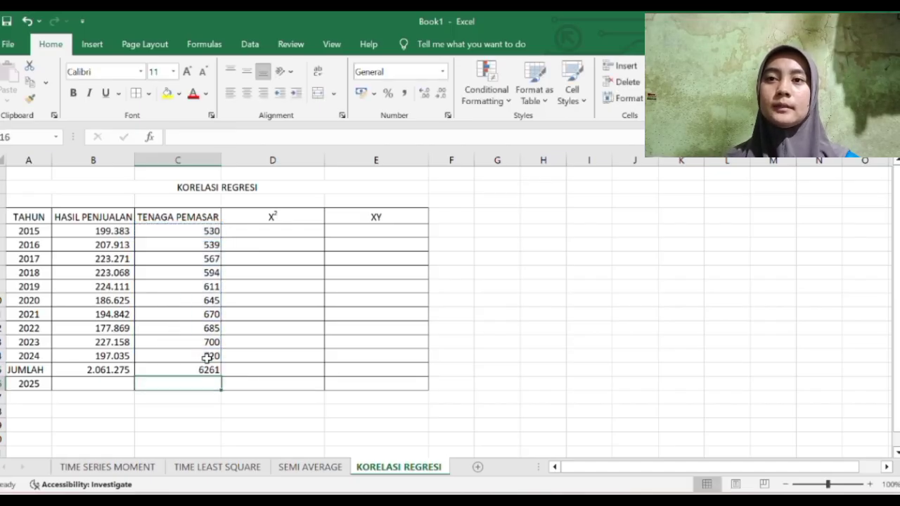
Format the TENAGA PEMASAR total with a thousands separator and no decimals, and centre the 2015 to 2024 values above it.
left_click(207, 370)
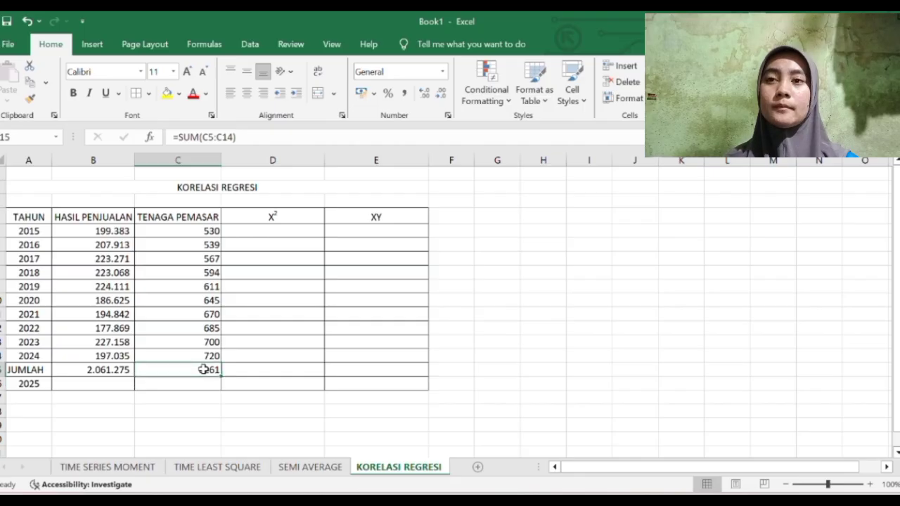
left_click(408, 93)
left_click(440, 92)
left_click(440, 93)
left_click(208, 239)
left_click(210, 231)
left_click(204, 372)
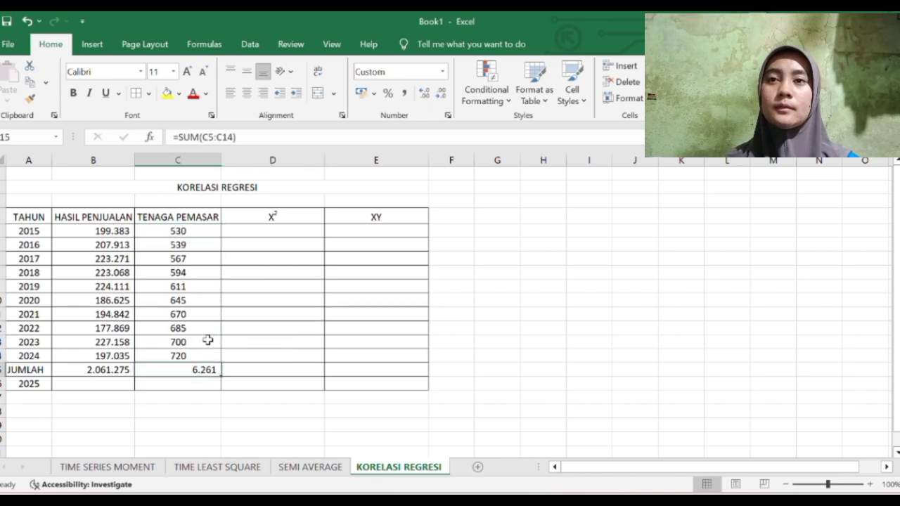
Calculate the 2015 X² value with =C5*C5 and format it with a thousands separator and no decimals.
left_click(301, 318)
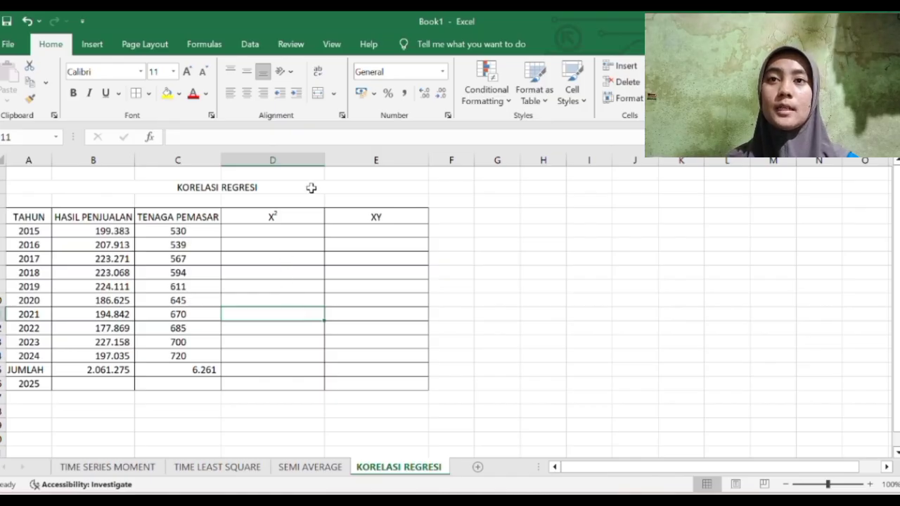
left_click(289, 226)
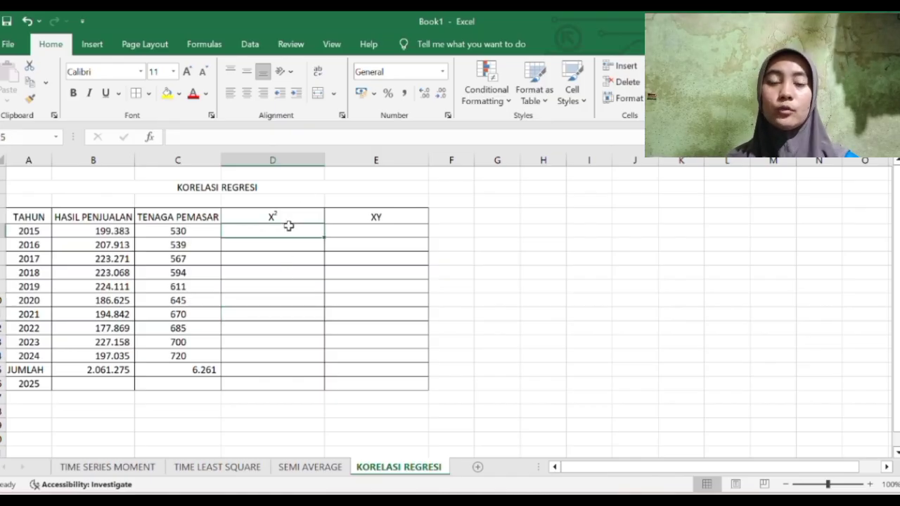
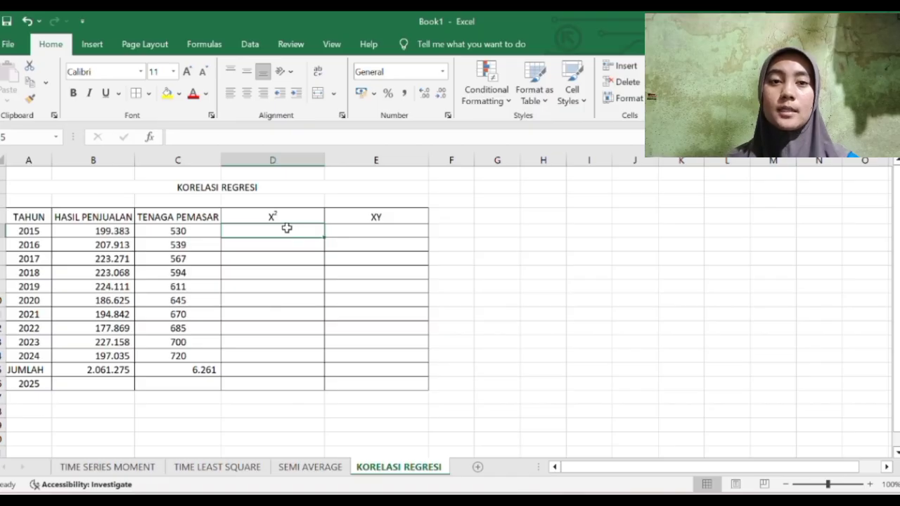
left_click(206, 231)
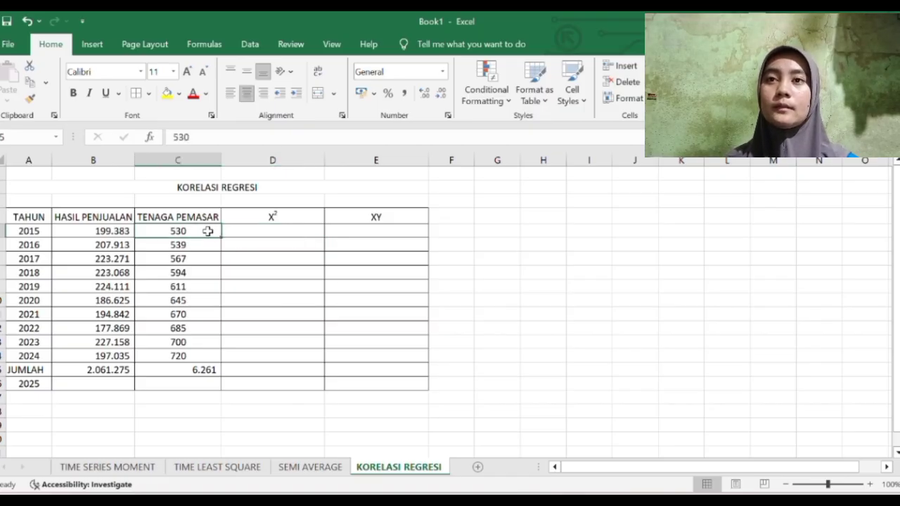
left_click(230, 233)
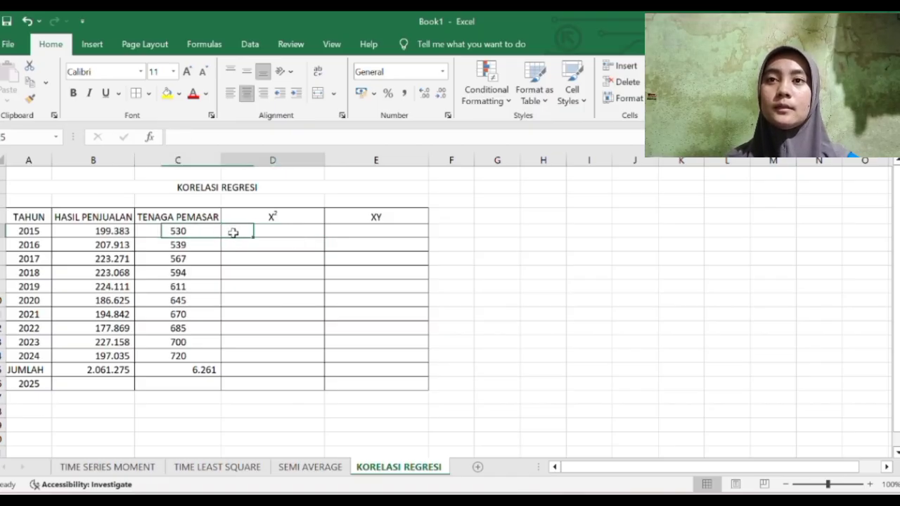
type("=")
left_click(207, 232)
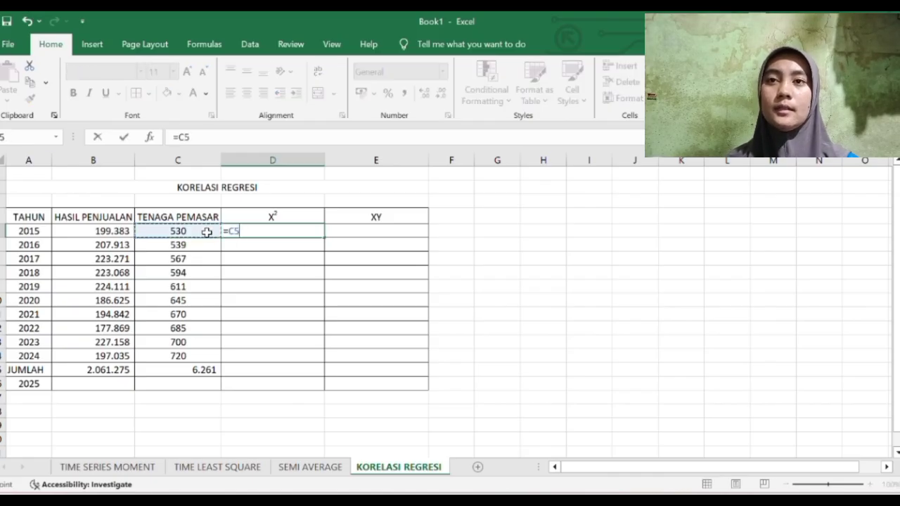
type("*")
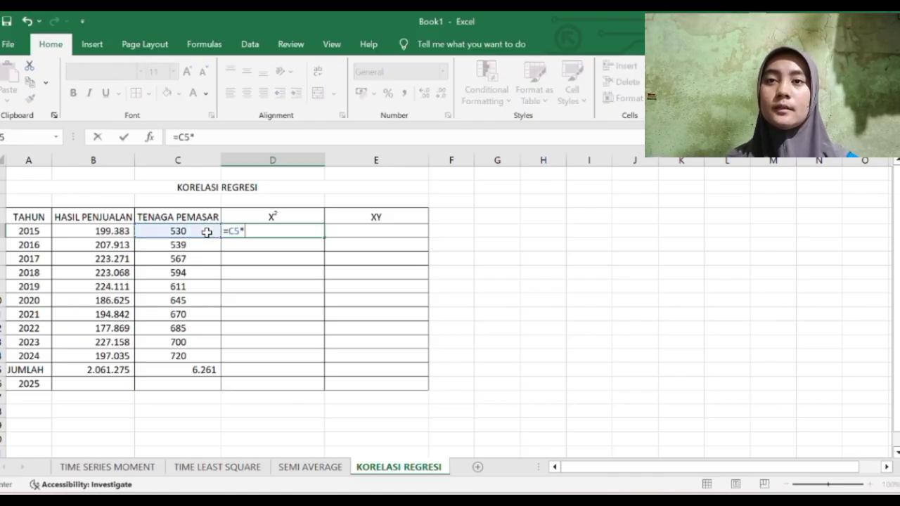
left_click(206, 232)
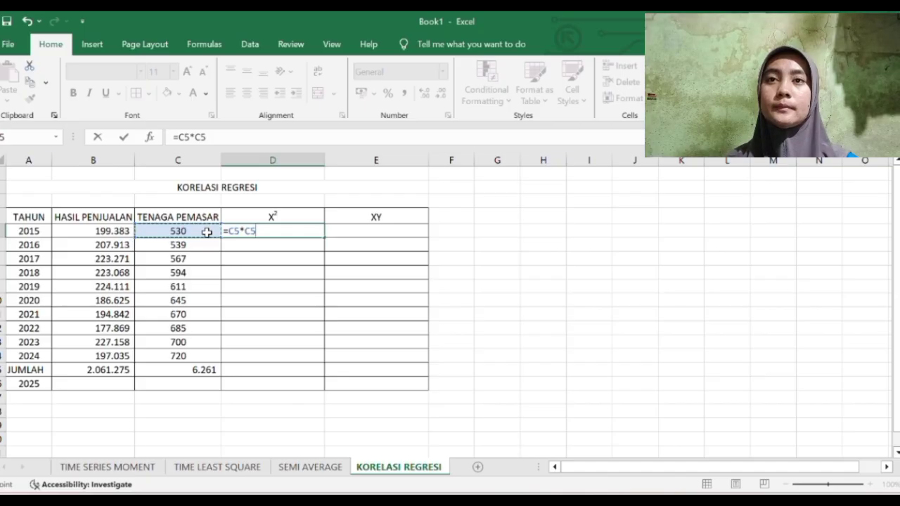
key("Return")
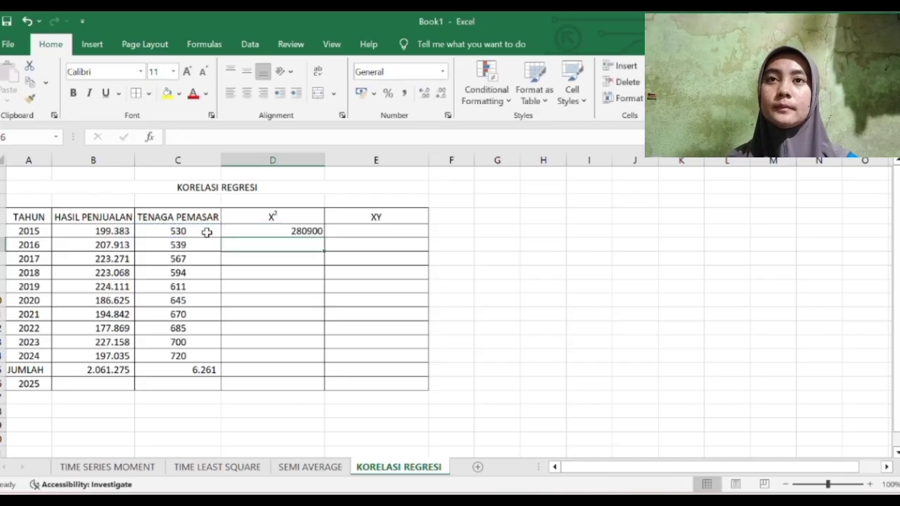
left_click(263, 230)
left_click(403, 93)
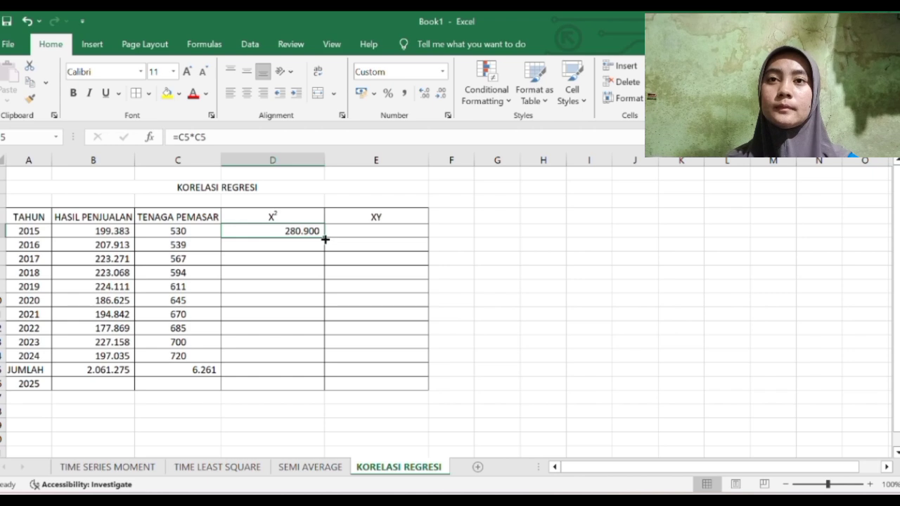
Fill the X² formula down through 2024 and total the column in the JUMLAH row with =SUM(D5:D14).
left_click_drag(325, 239, 325, 360)
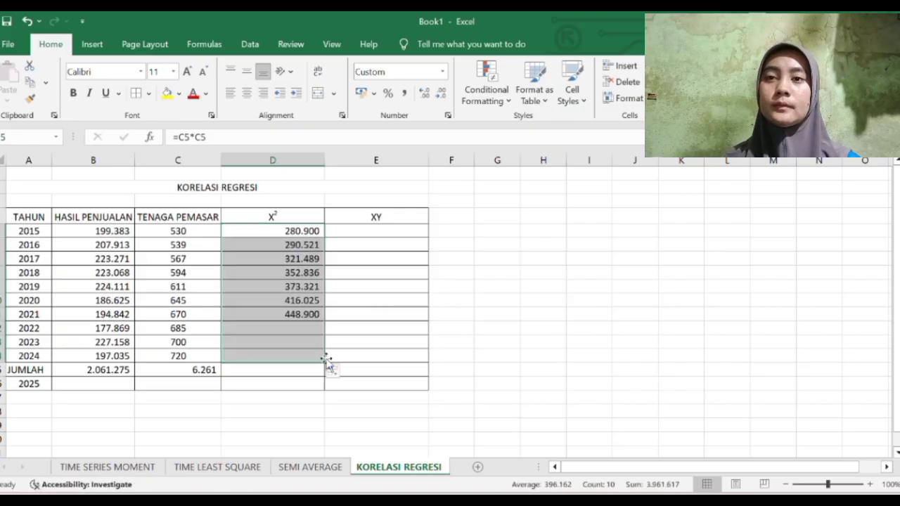
left_click(306, 371)
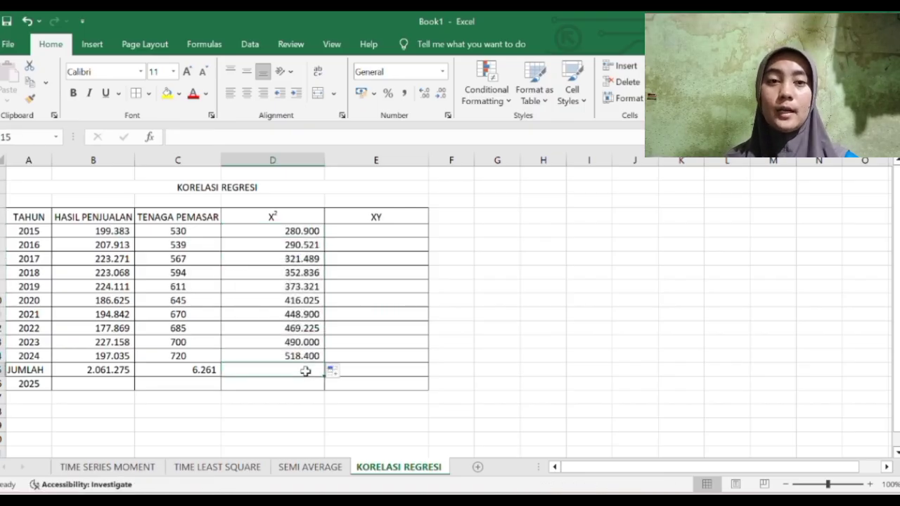
type("=")
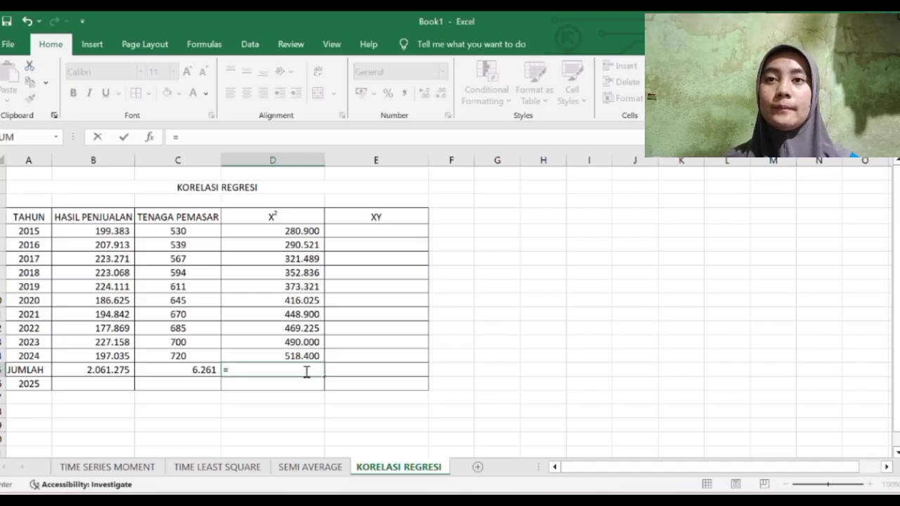
type("SUM(")
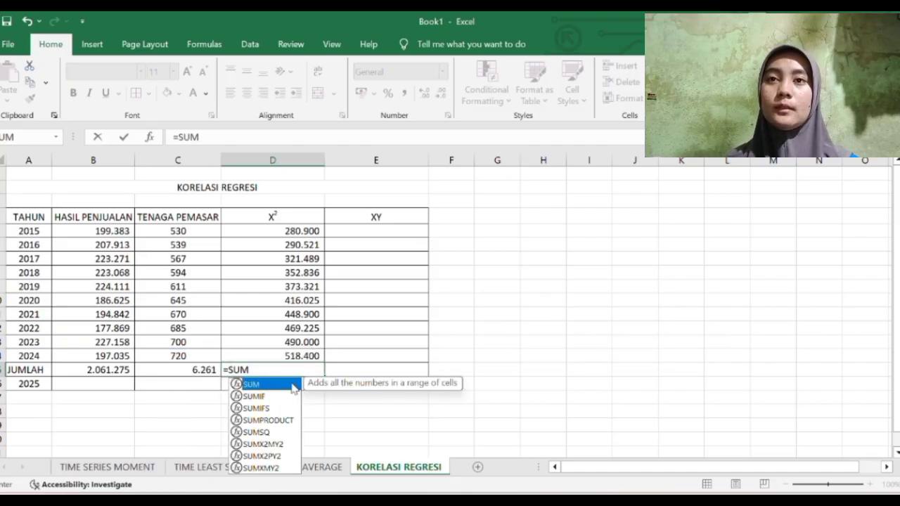
double_click(291, 386)
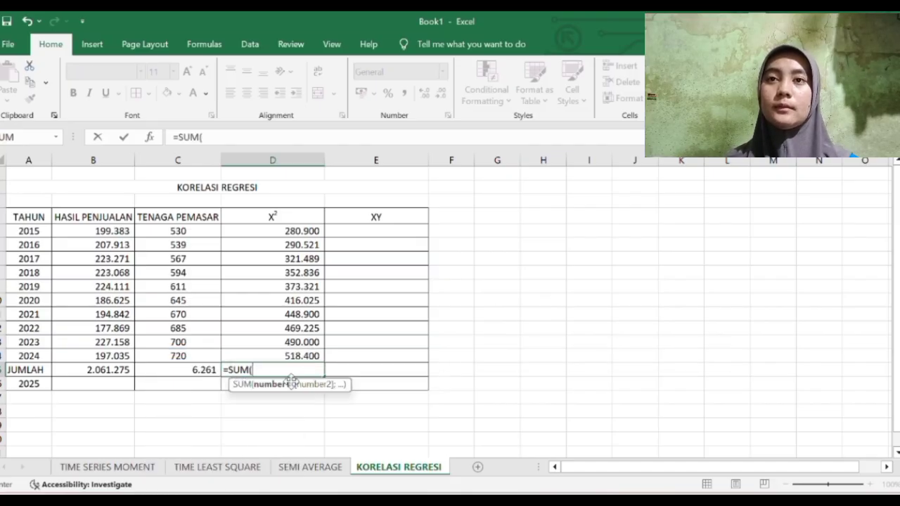
left_click(301, 232)
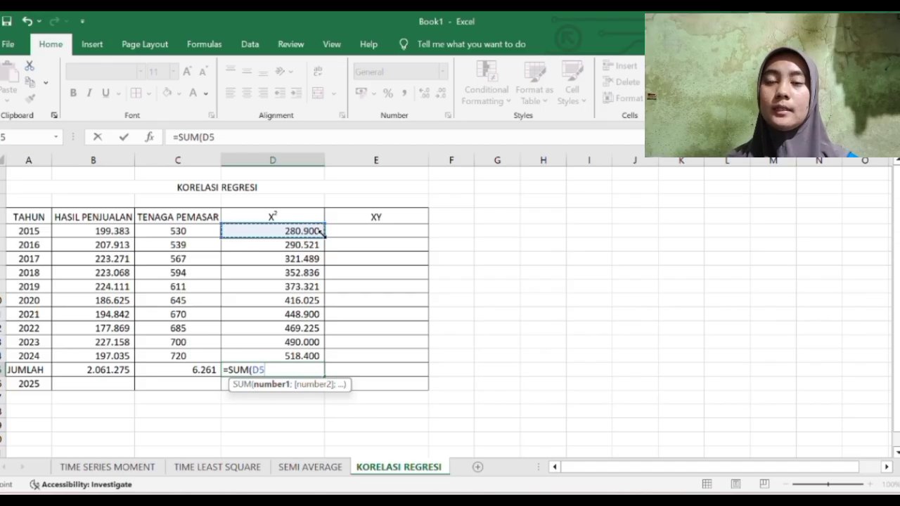
left_click_drag(317, 234, 320, 356)
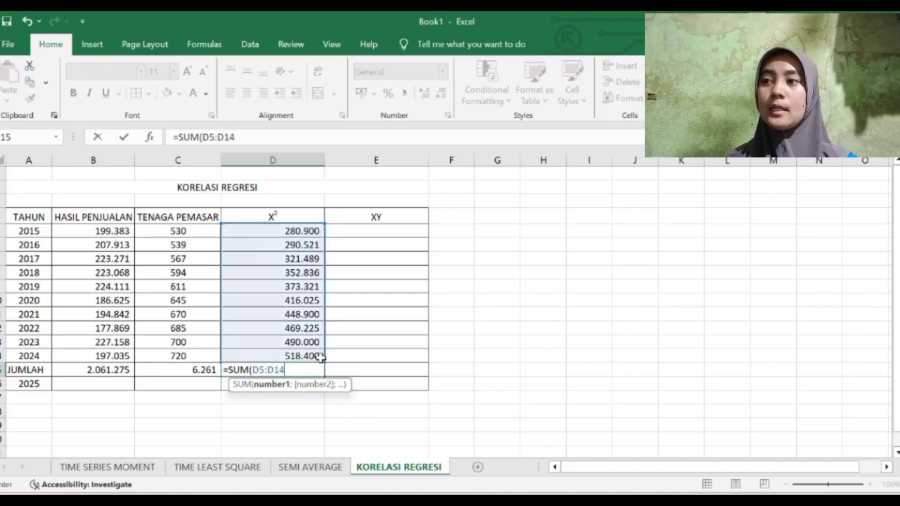
key("Return")
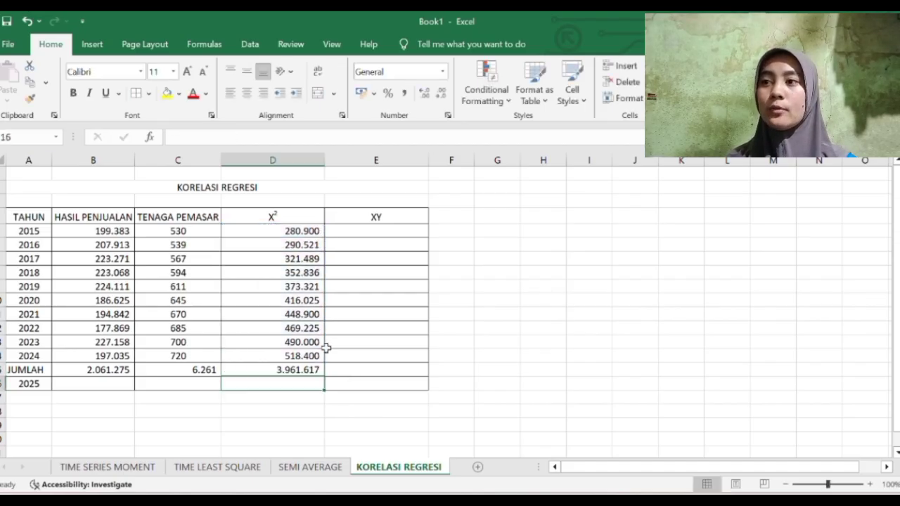
Calculate the 2015 XY value in E5 by multiplying TENAGA PEMASAR by HASIL PENJUALAN with =C5*B5.
left_click(388, 227)
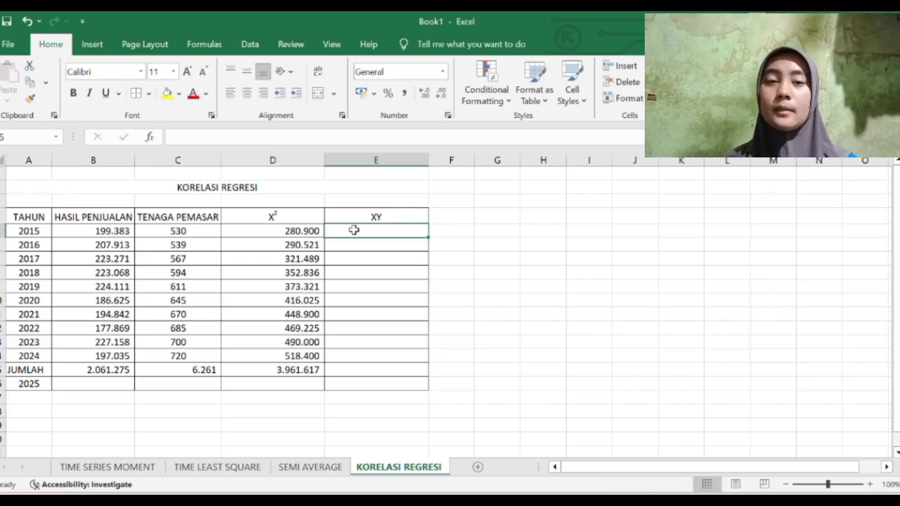
left_click(210, 231)
left_click(115, 231)
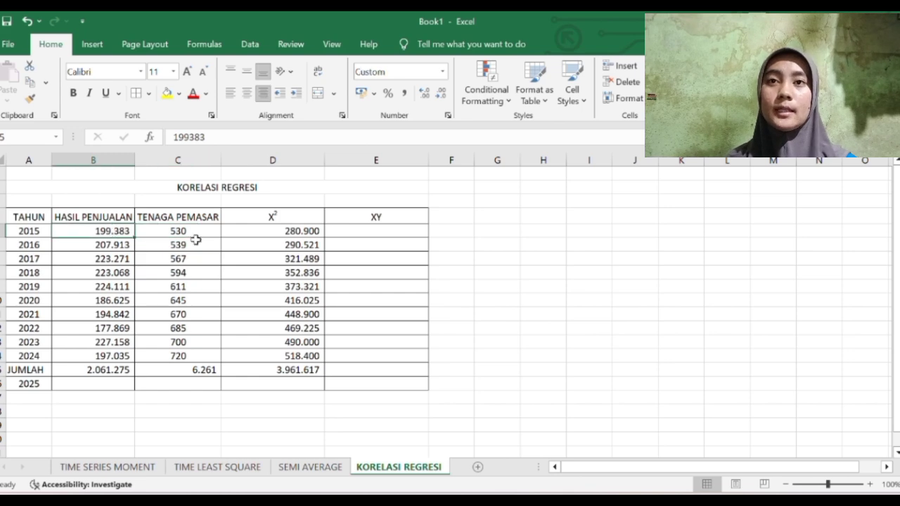
left_click(340, 228)
type("=")
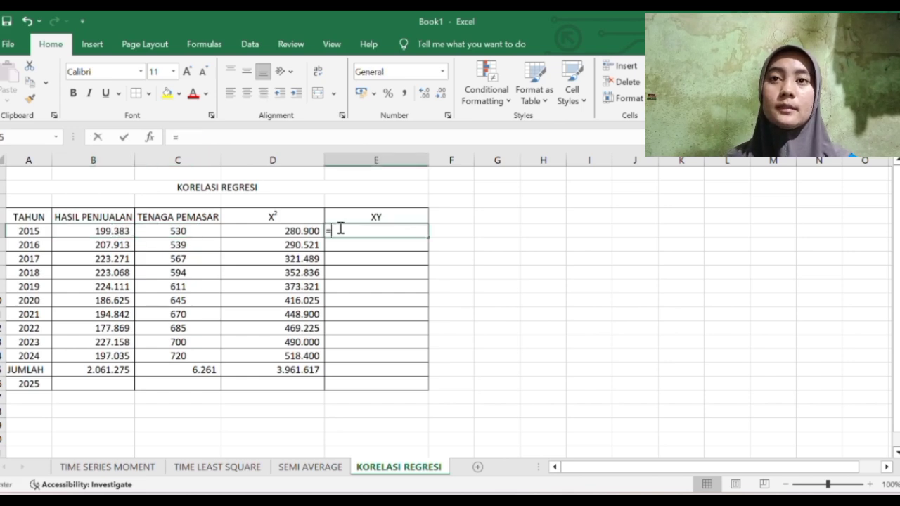
left_click(211, 230)
type("*")
left_click(124, 231)
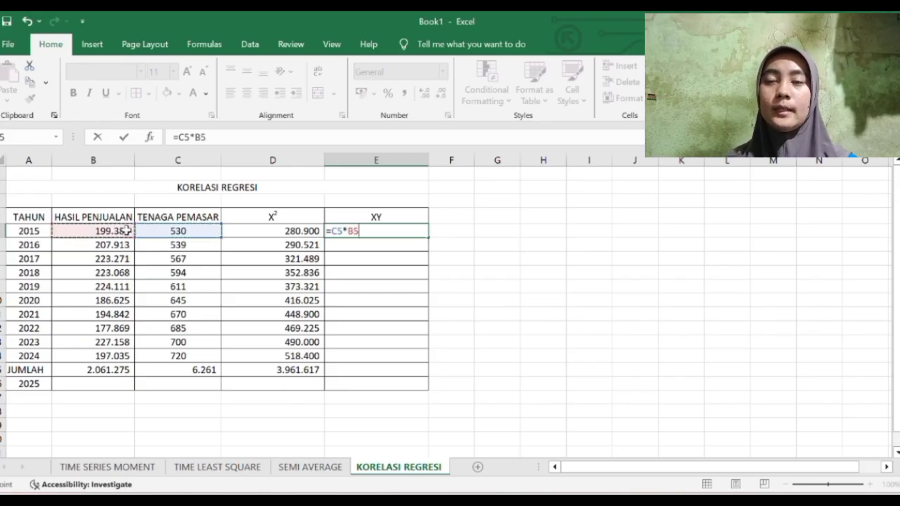
key("Return")
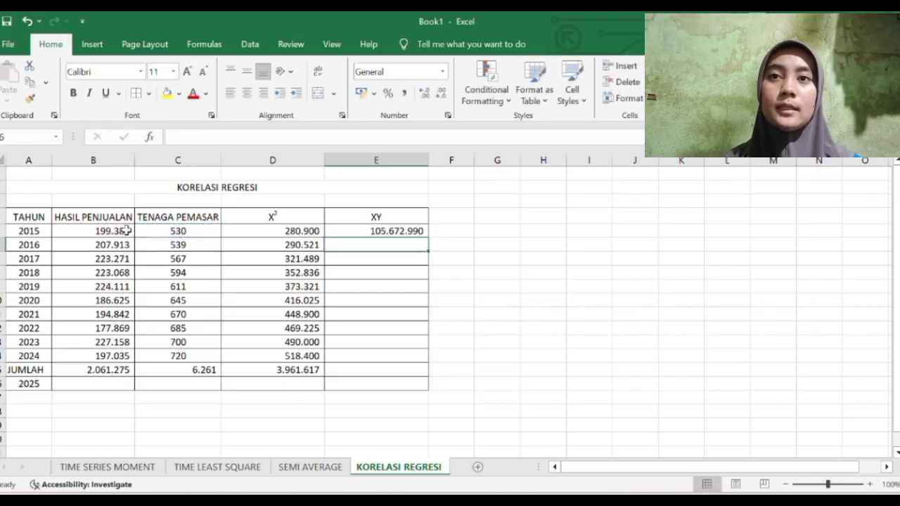
Fill the 2015 XY formula down the column through 2024.
left_click(412, 231)
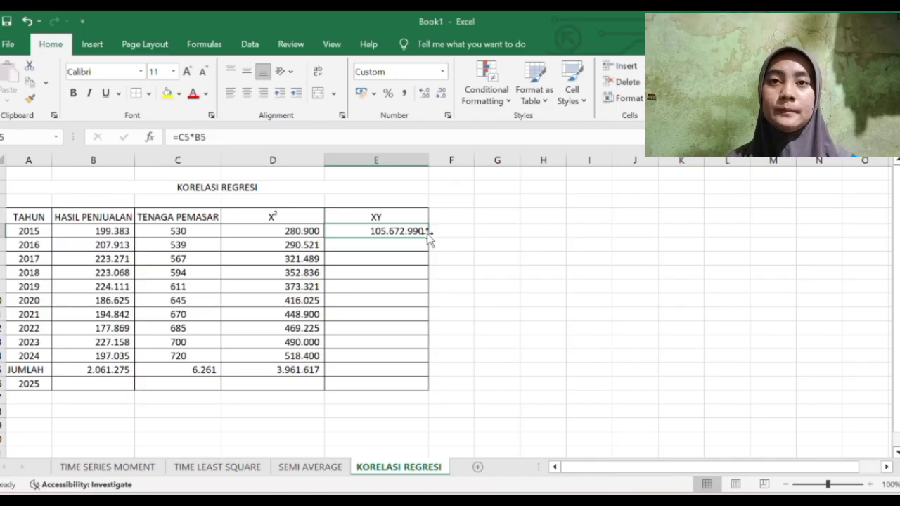
left_click(428, 233)
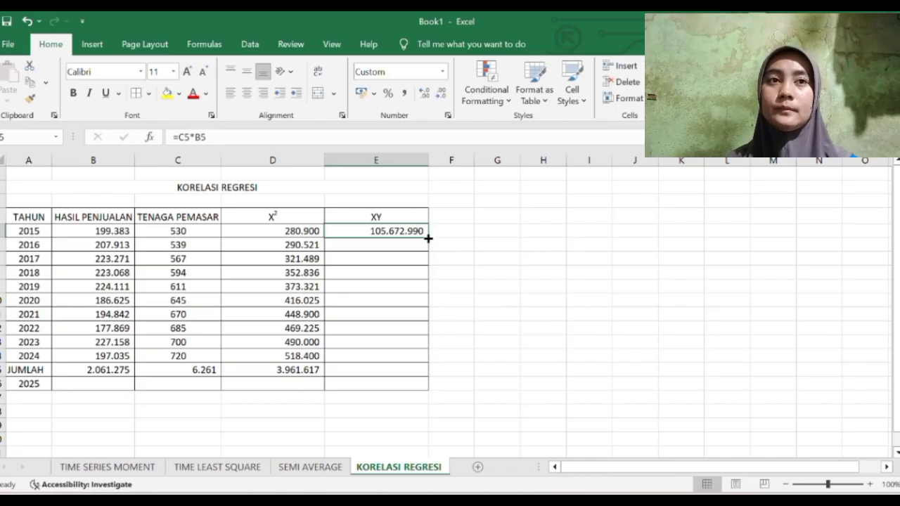
left_click_drag(426, 238, 425, 363)
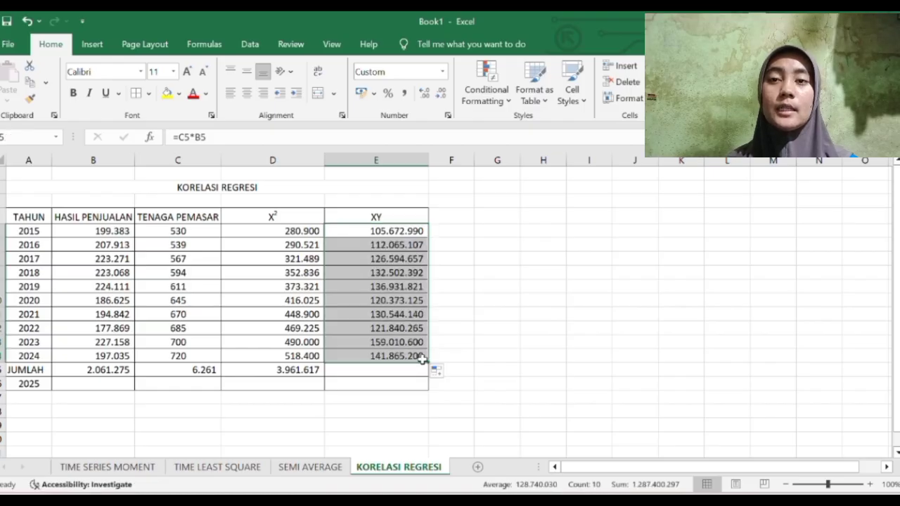
Total the 2015 to 2024 XY values in the JUMLAH row with =SUM(E5:E14).
left_click(411, 374)
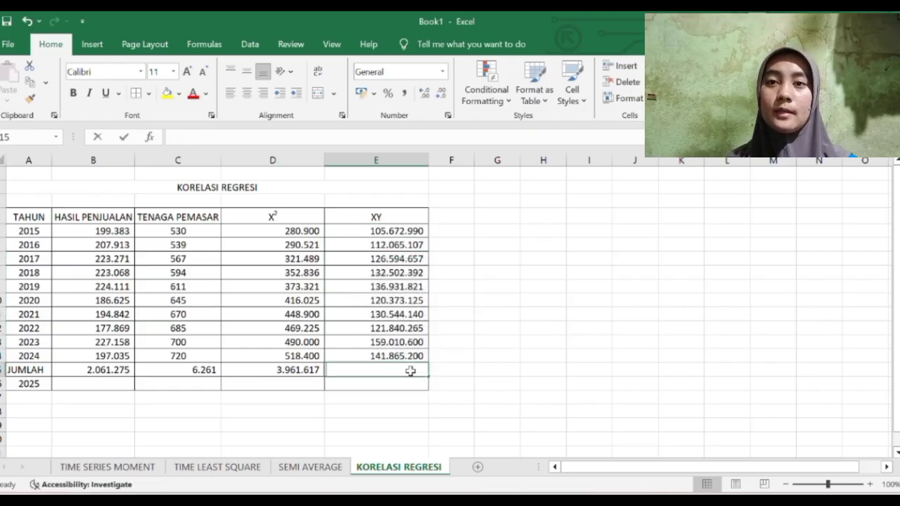
type("=SUM")
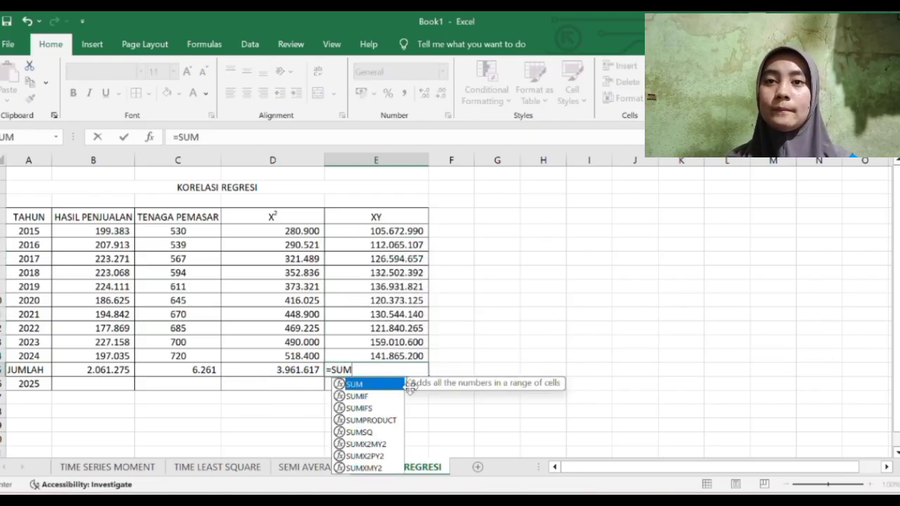
double_click(385, 384)
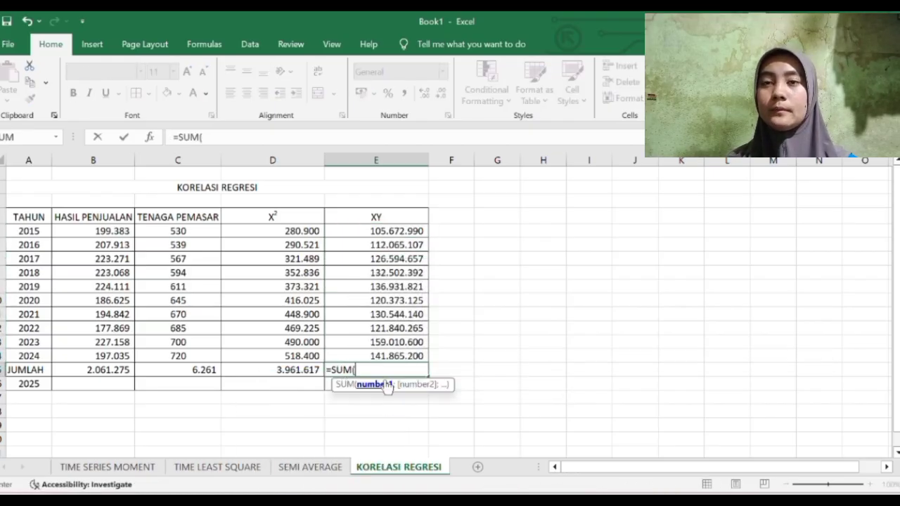
left_click(392, 231)
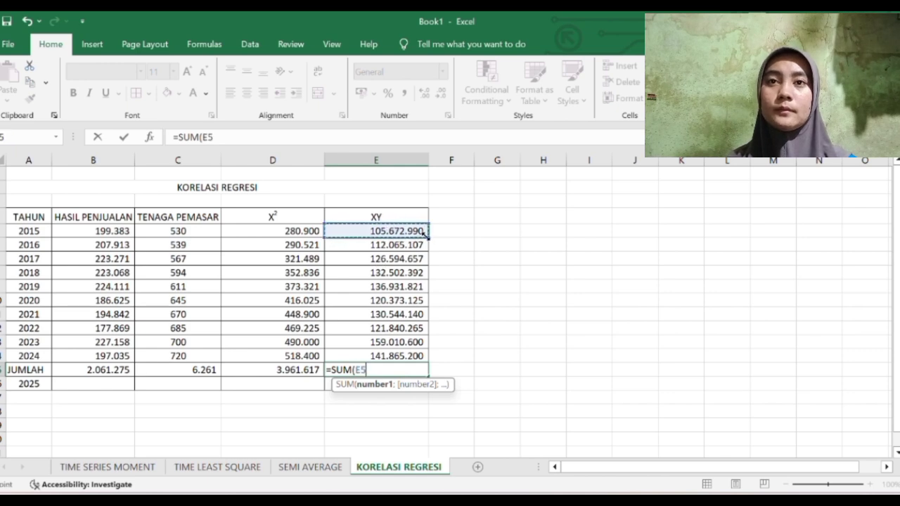
left_click_drag(416, 237, 419, 358)
key("Return")
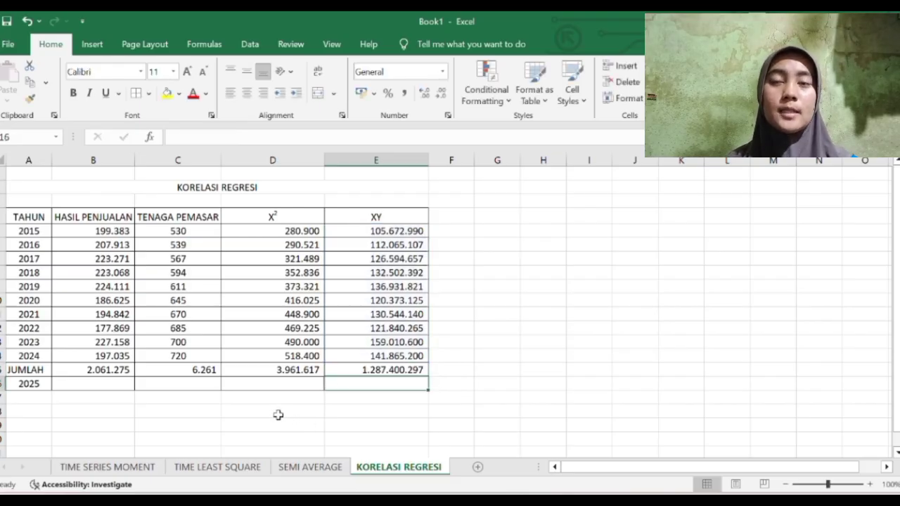
Enter the heading RUMUS in A19 below the table and the label "a=" in A21.
left_click(47, 424)
type("RUMUS")
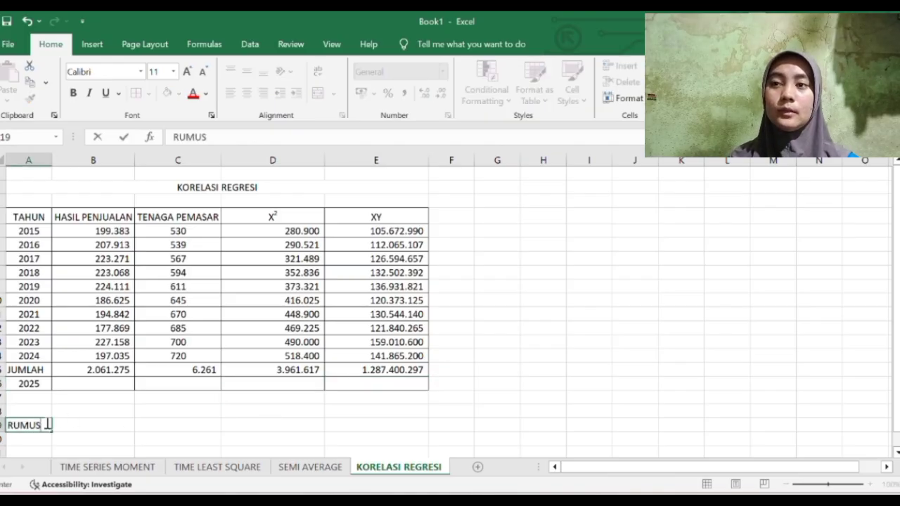
key("Return")
key("Return")
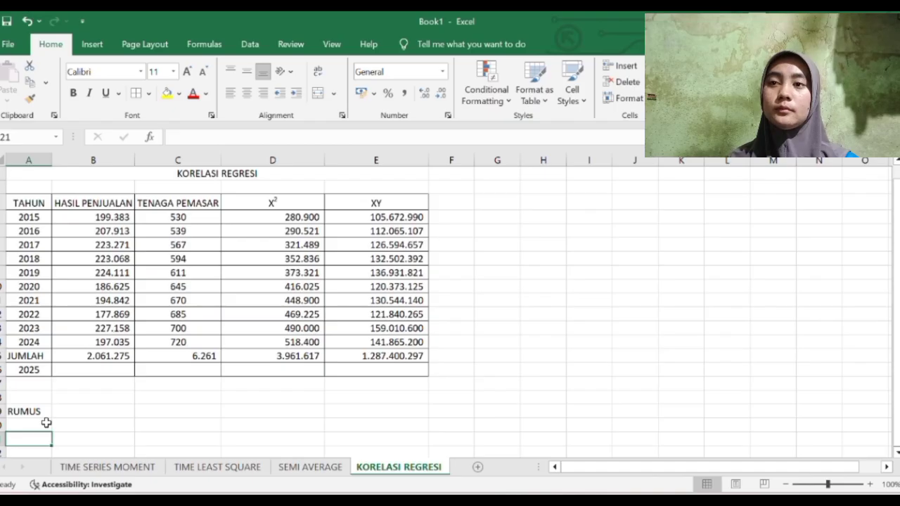
key("Caps_Lock")
type("a")
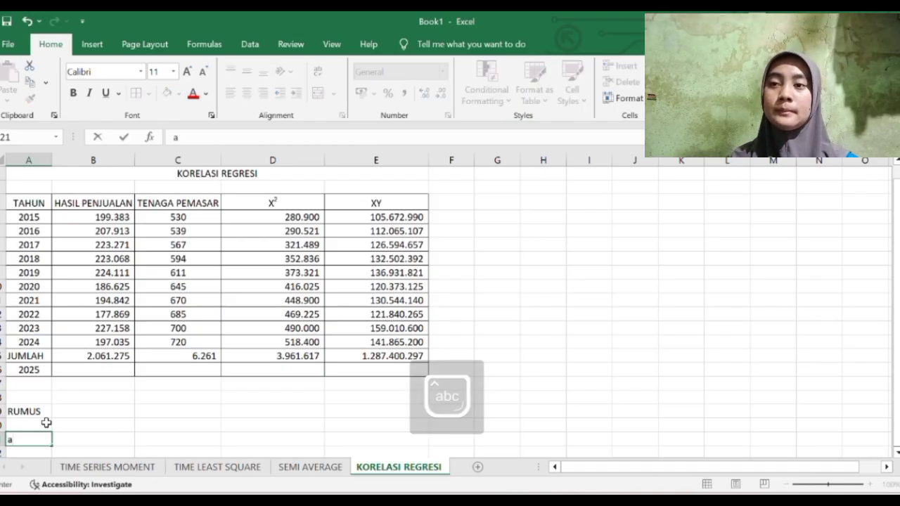
type("=")
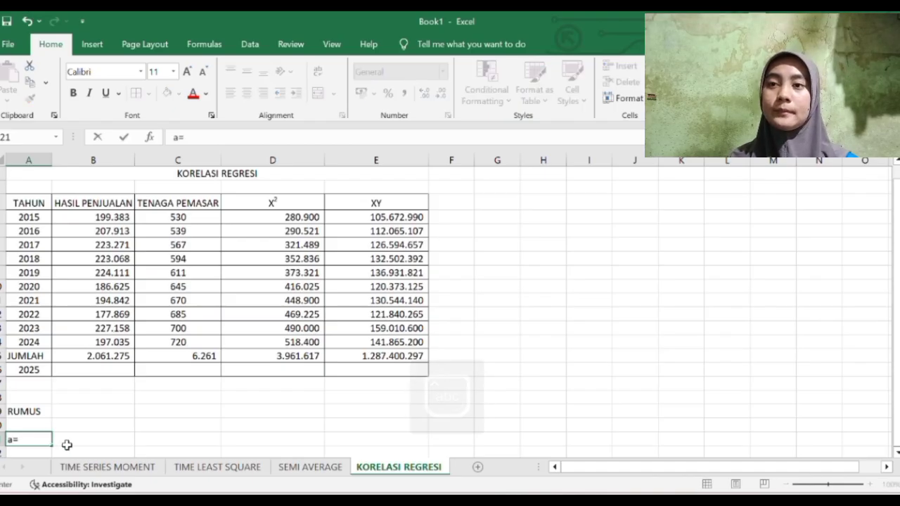
Write the numerator of the formula for a as "ΣyΣx2 - ΣxΣxy" in B21, beside the "a=" label.
left_click(68, 440)
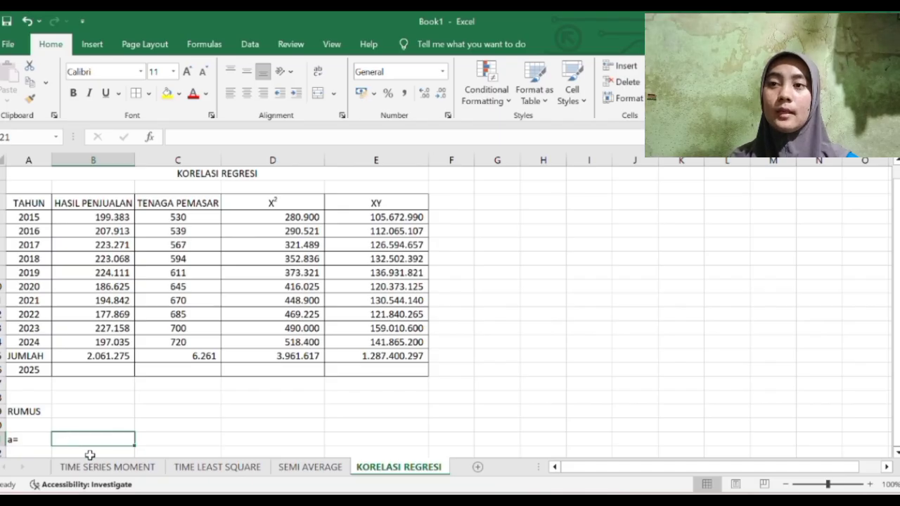
type("Σy")
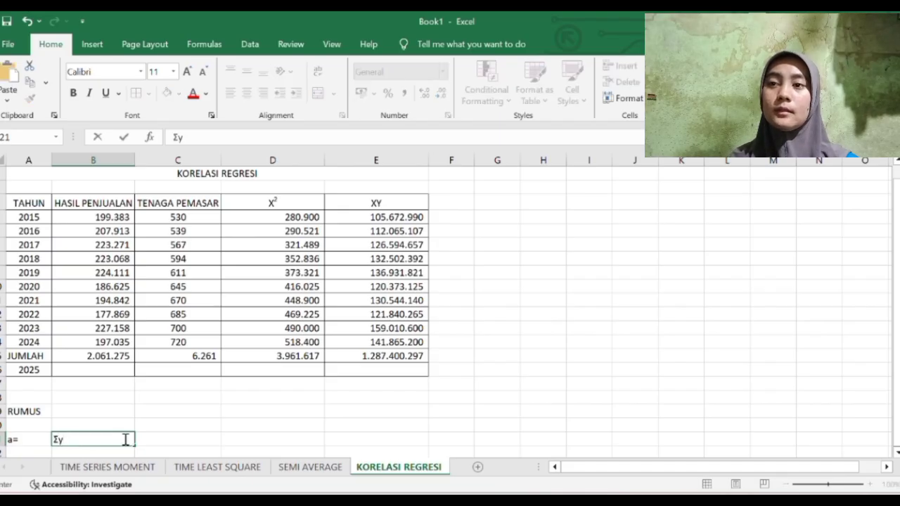
type("Σ")
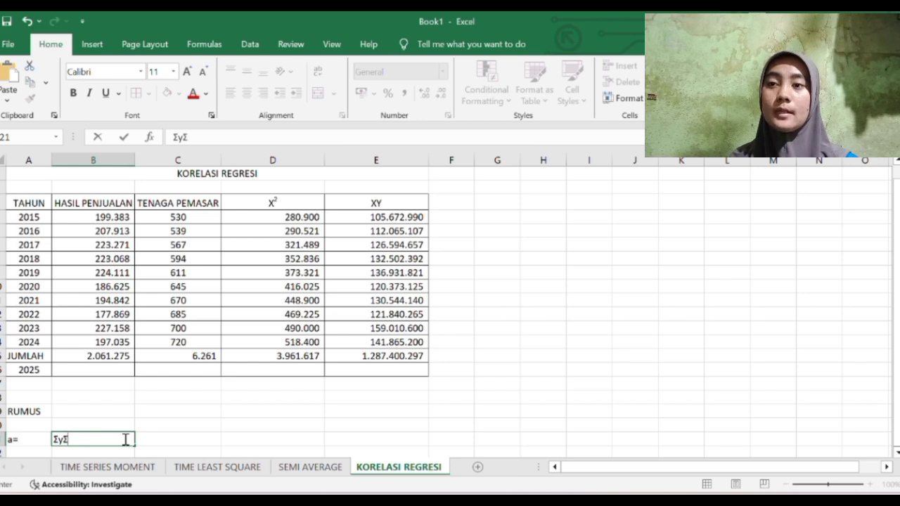
type("x2")
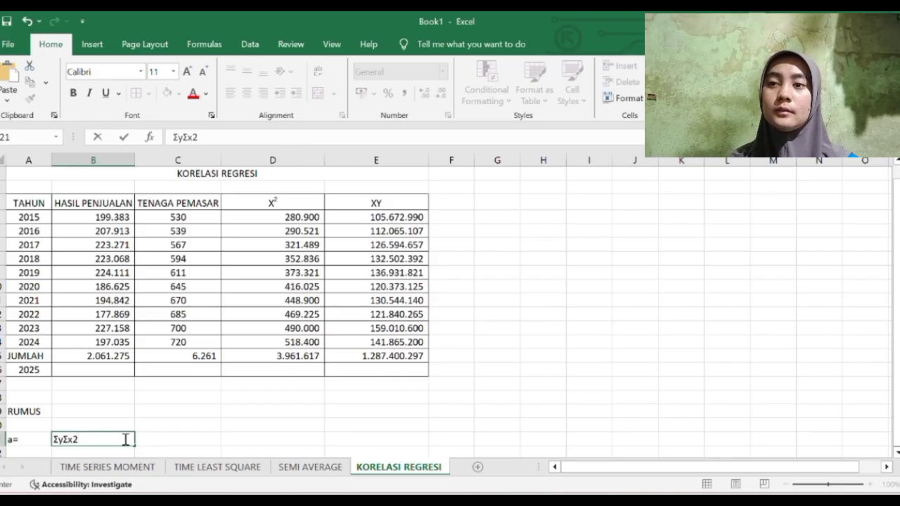
type("- ")
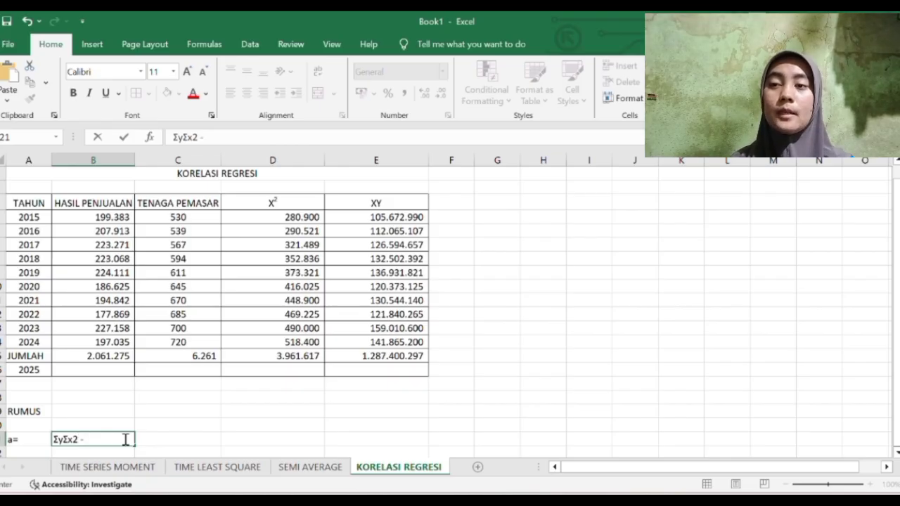
type("Σ")
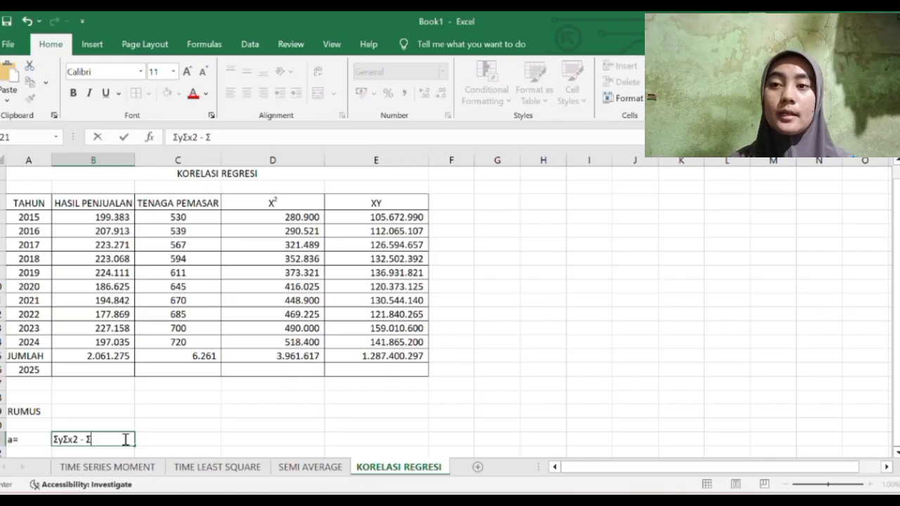
type("xΣxy")
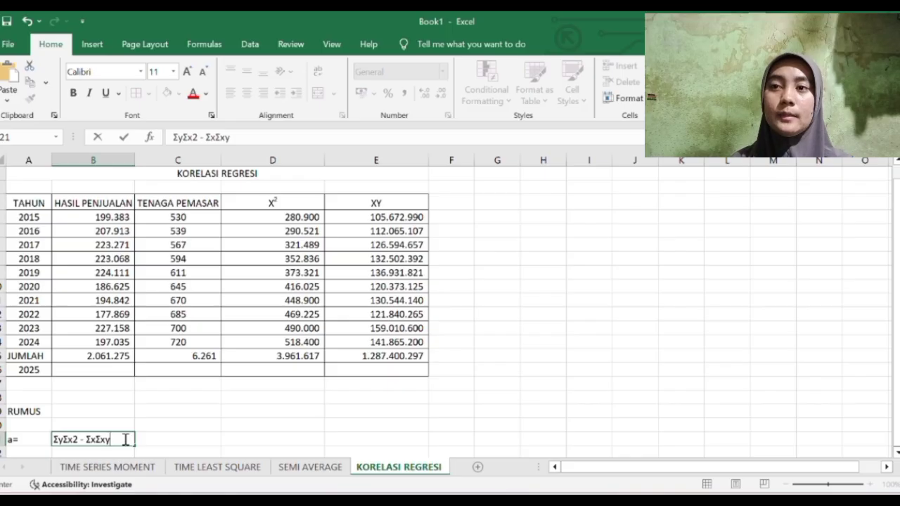
scroll(124, 437, "down", 1)
left_click(114, 401)
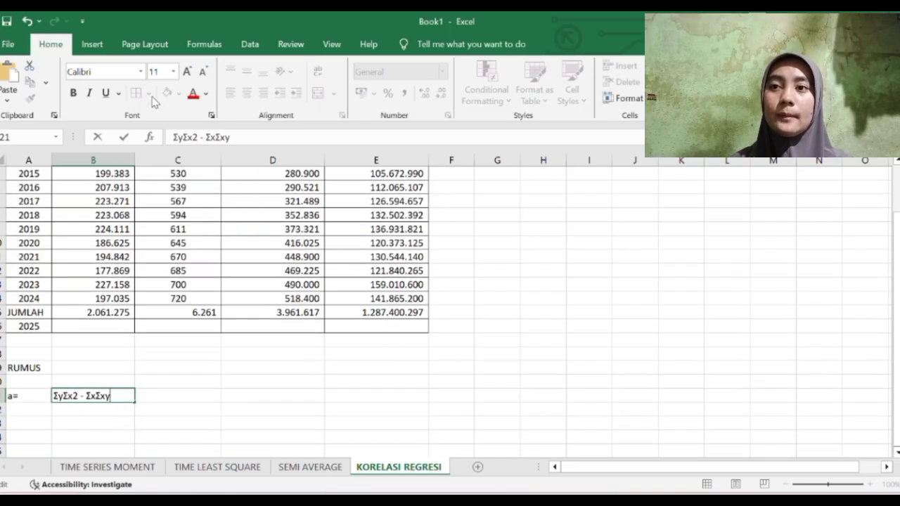
left_click(149, 410)
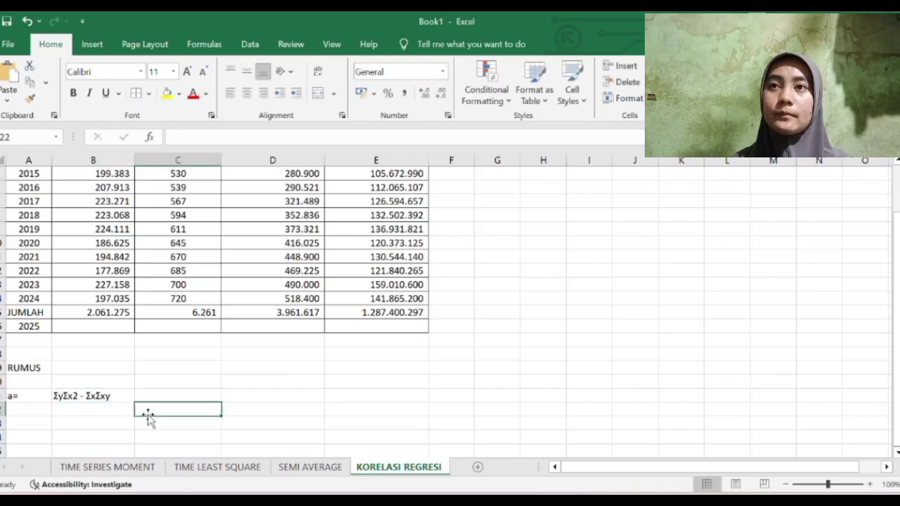
left_click(120, 396)
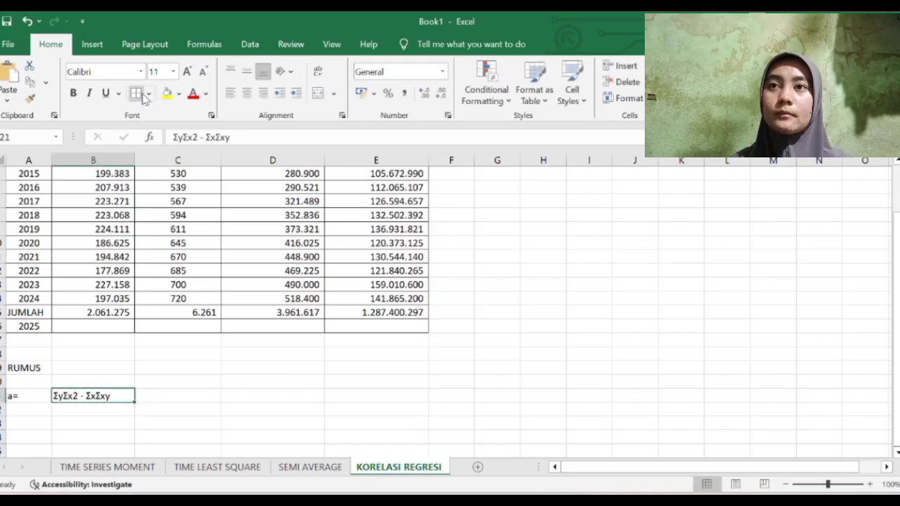
Underline the numerator in B21 and write the denominator of the formula for a as "nΣx2 - (Σx)2" in B22.
left_click(106, 94)
left_click(98, 408)
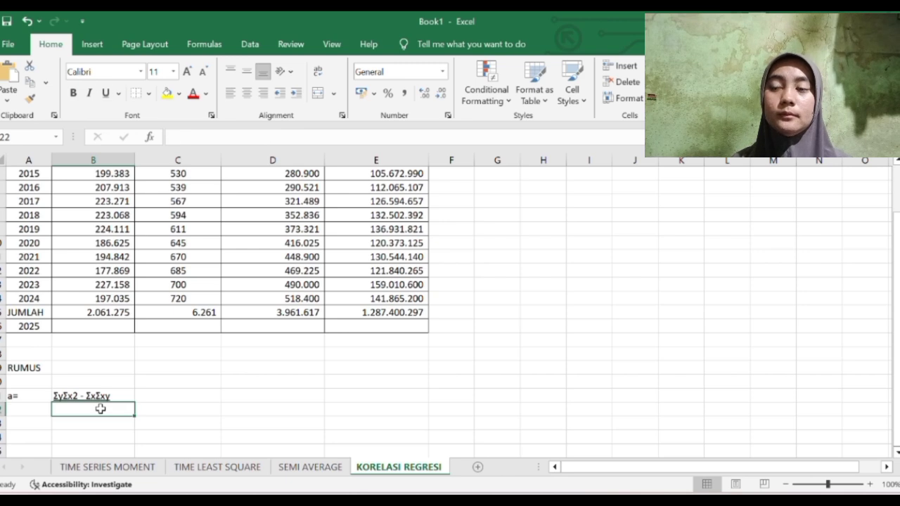
type("n")
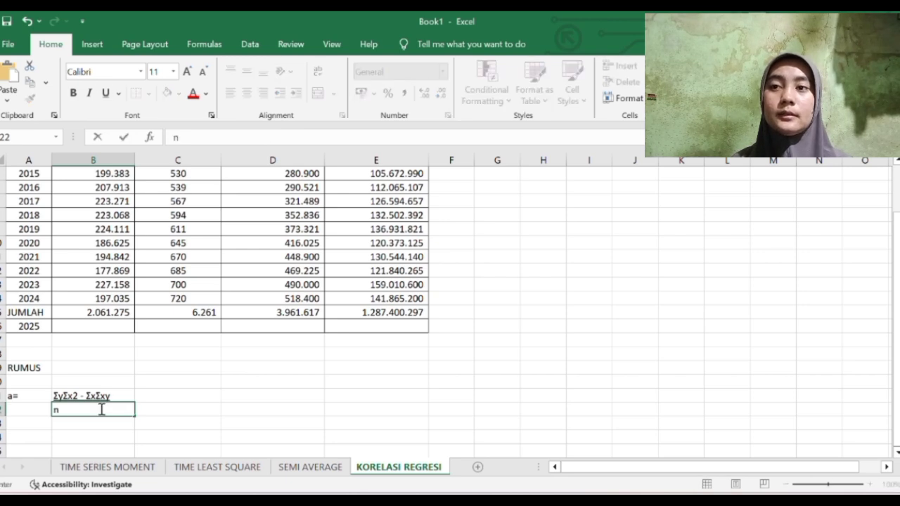
type("Σx")
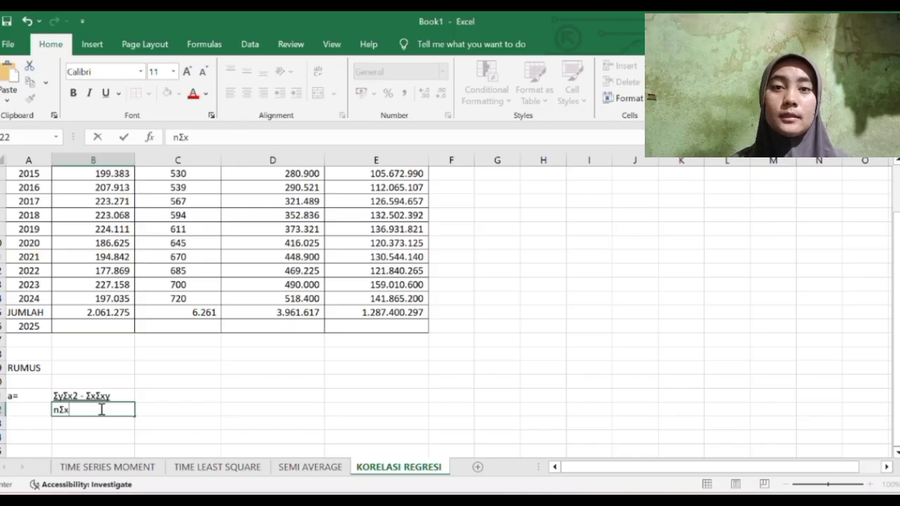
type("2 - (Σ")
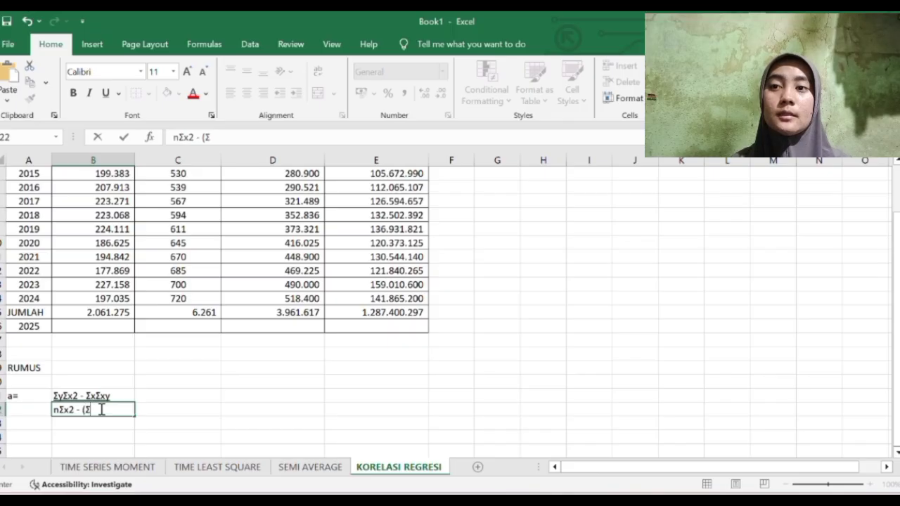
type("x")
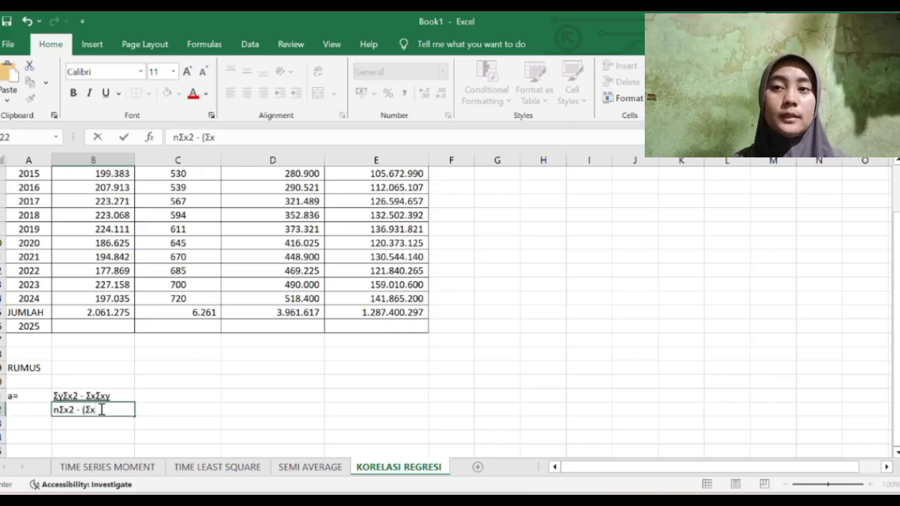
type("2")
key("BackSpace")
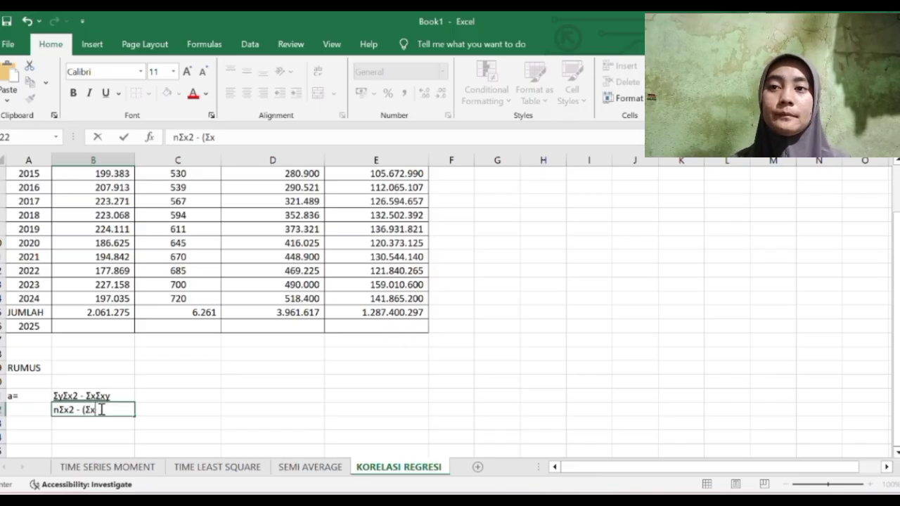
type(")2")
left_click(157, 396)
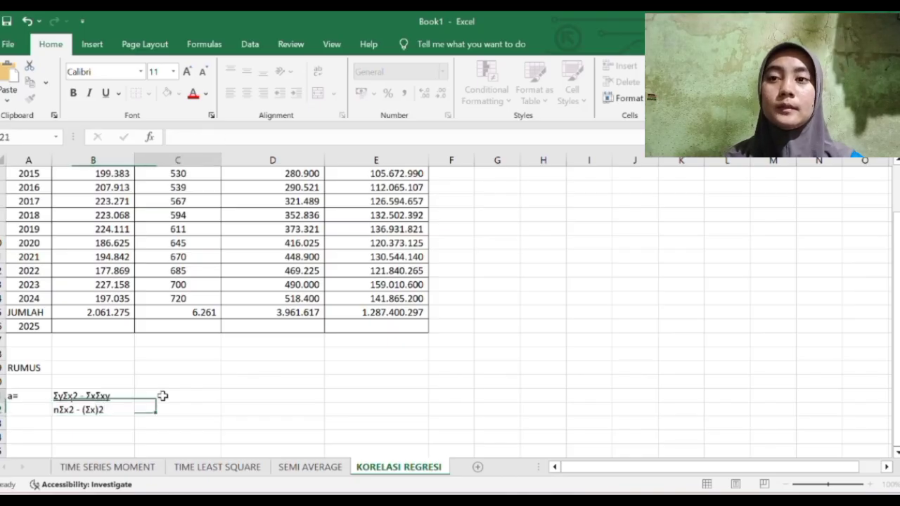
Start the numerator with substituted values in C21 by writing the first product as "(213.982 x 3.961.617)".
left_click(125, 395)
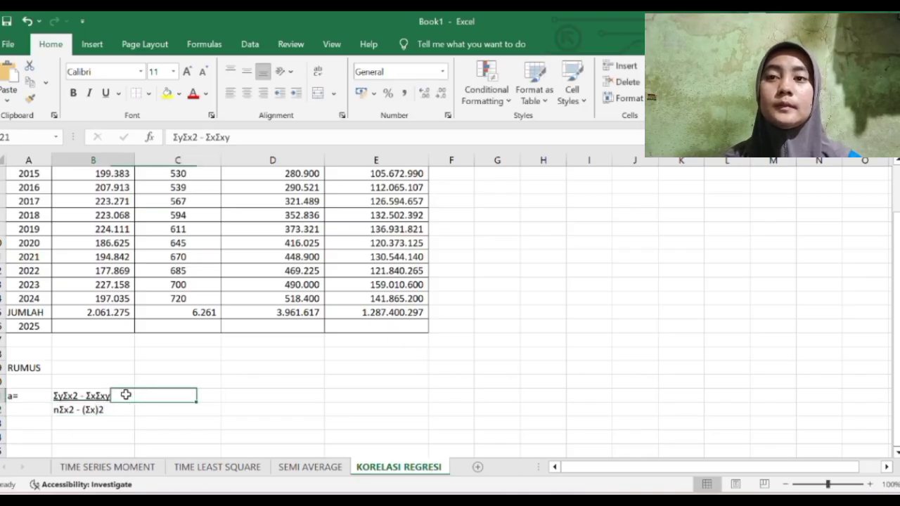
left_click(150, 398)
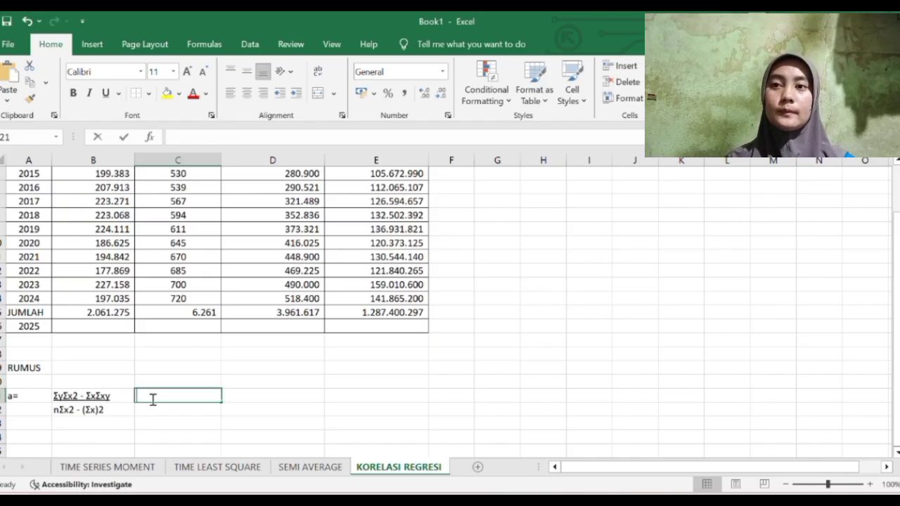
type("(")
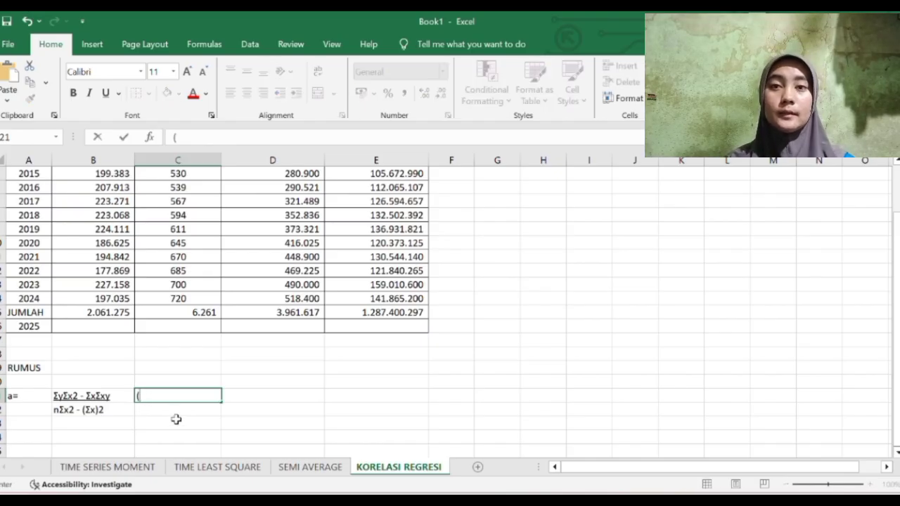
type("213")
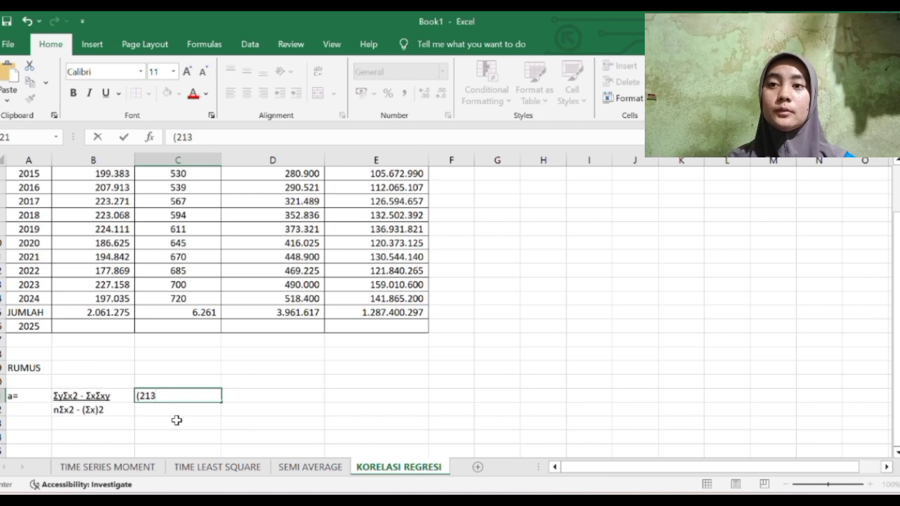
type(".98")
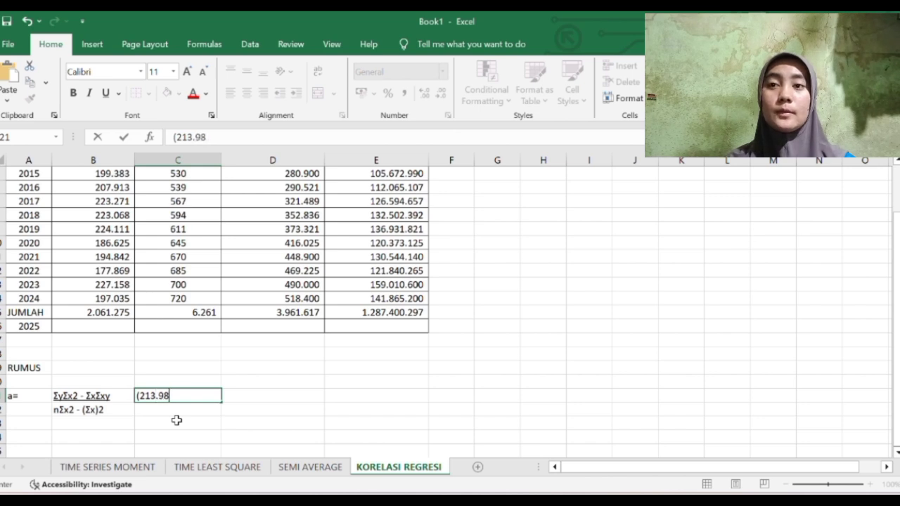
type("2")
type(" -")
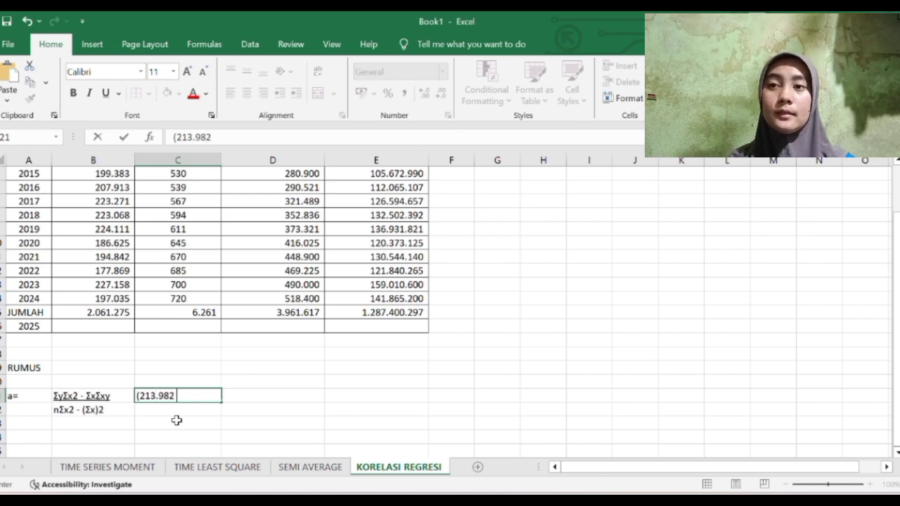
key("BackSpace")
type("x")
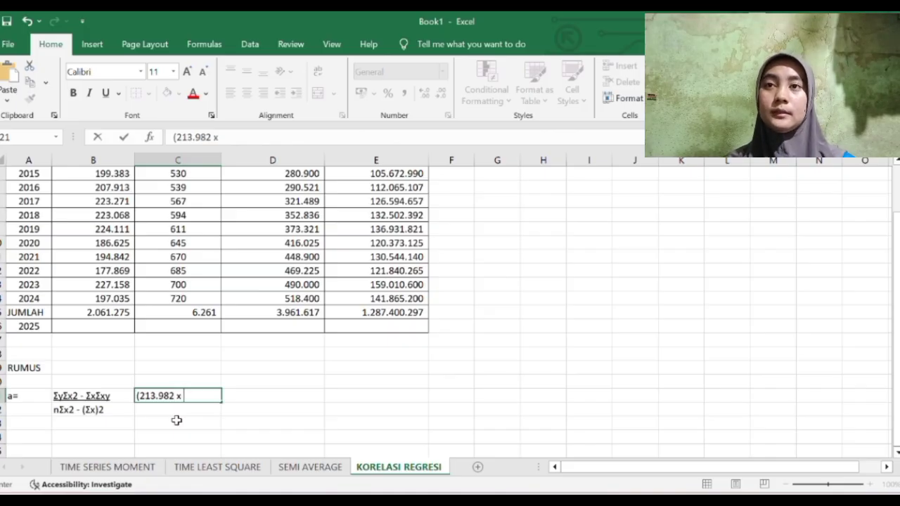
type(" 3")
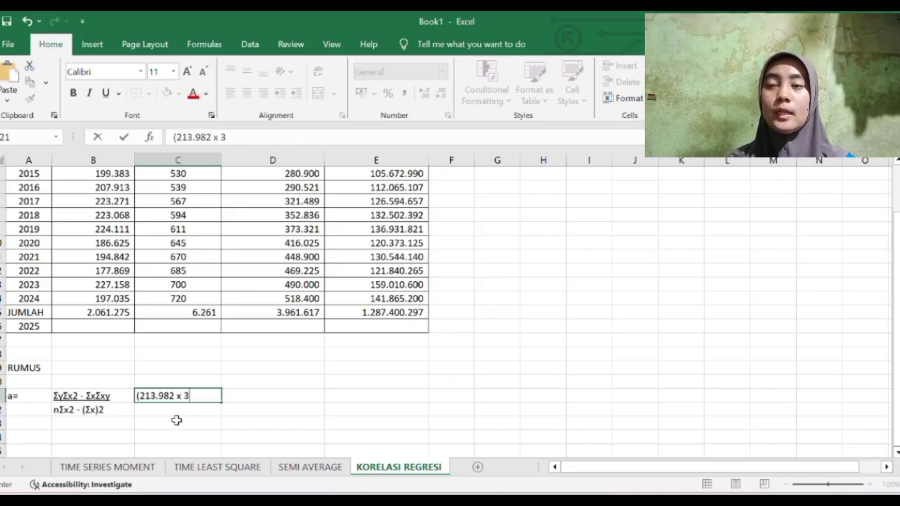
type(".961")
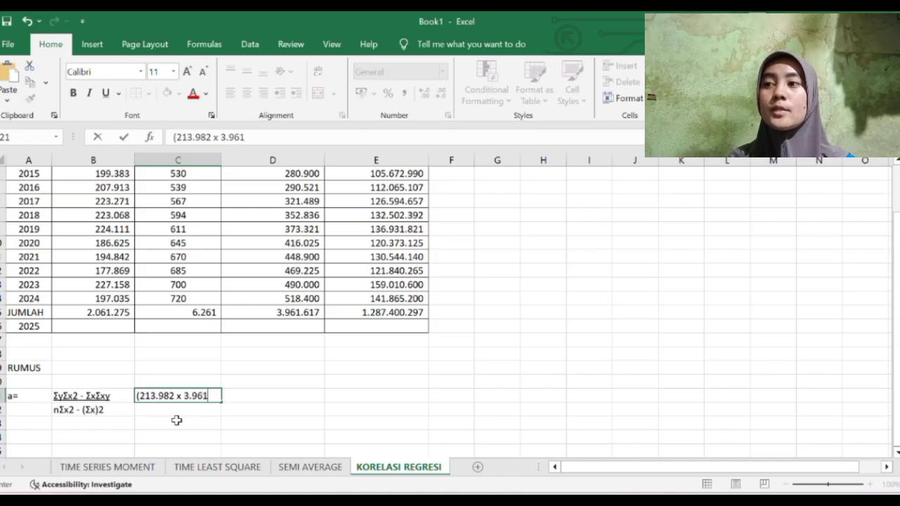
type(".617")
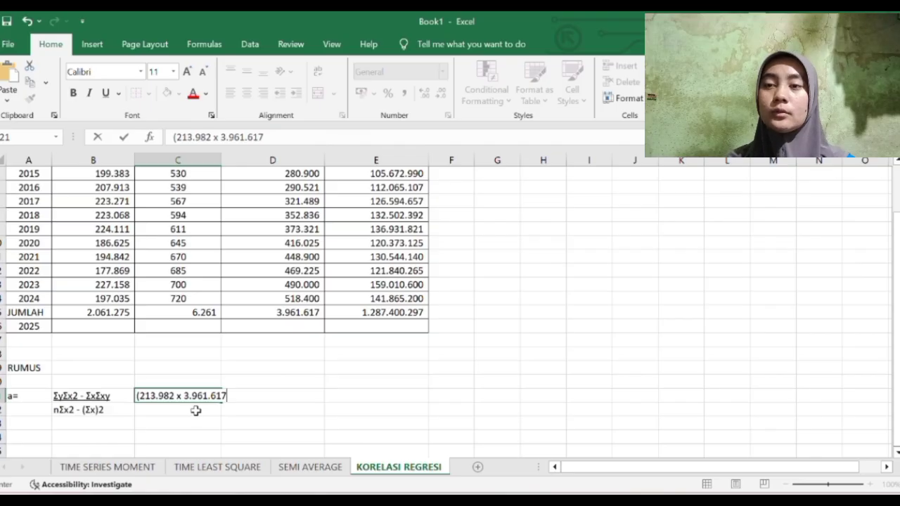
left_click(196, 410)
left_click(196, 397)
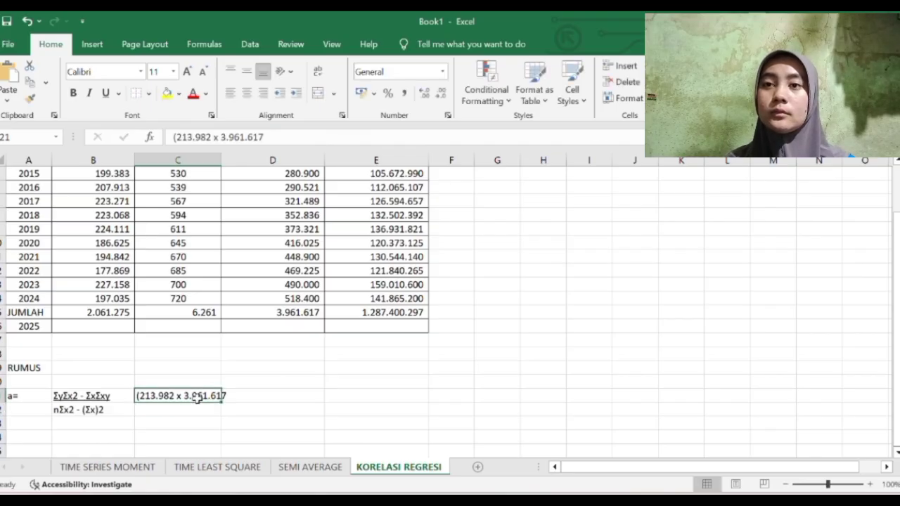
left_click(237, 396)
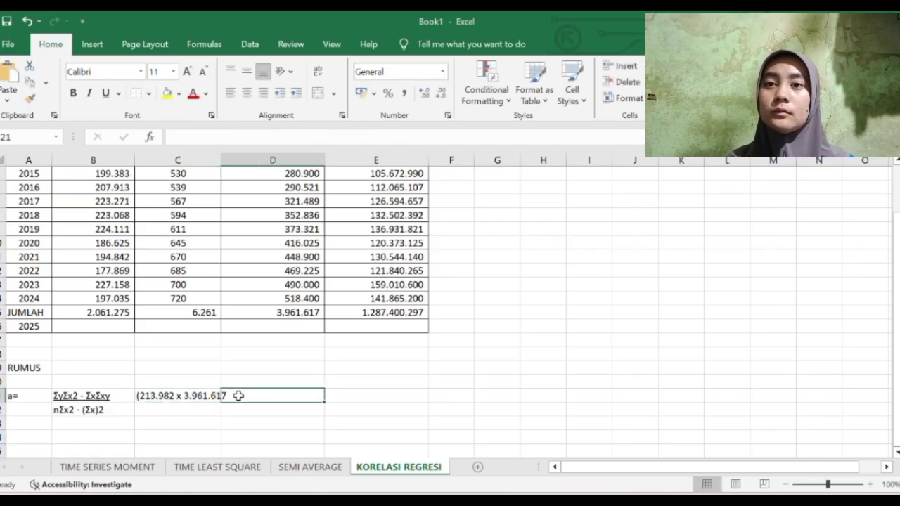
left_click(201, 398)
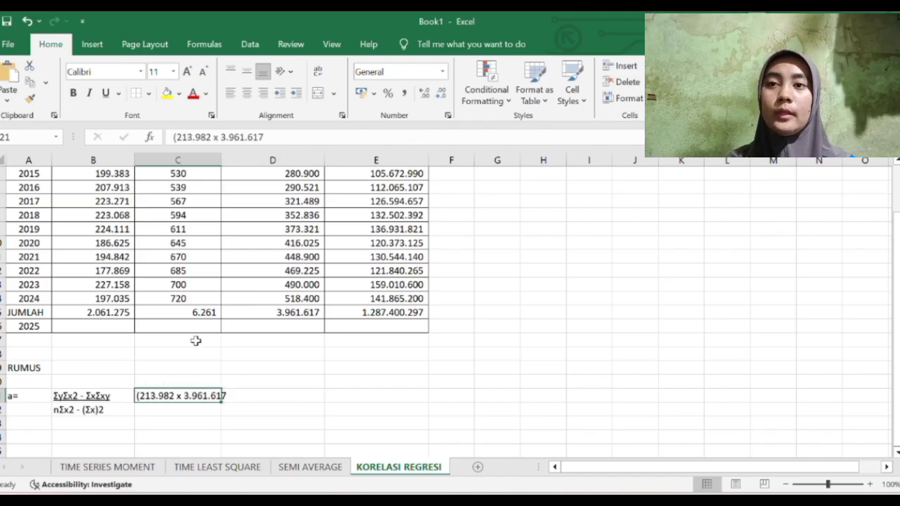
left_click(270, 137)
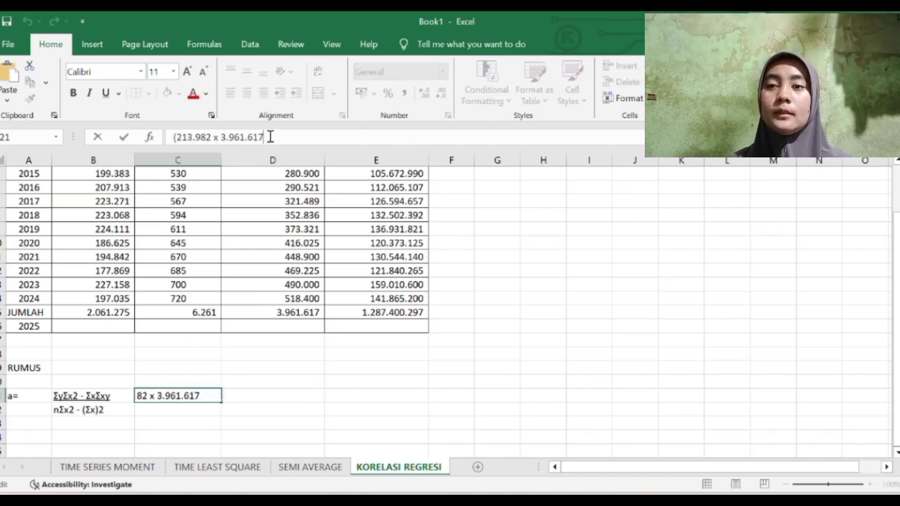
type(")")
left_click(287, 327)
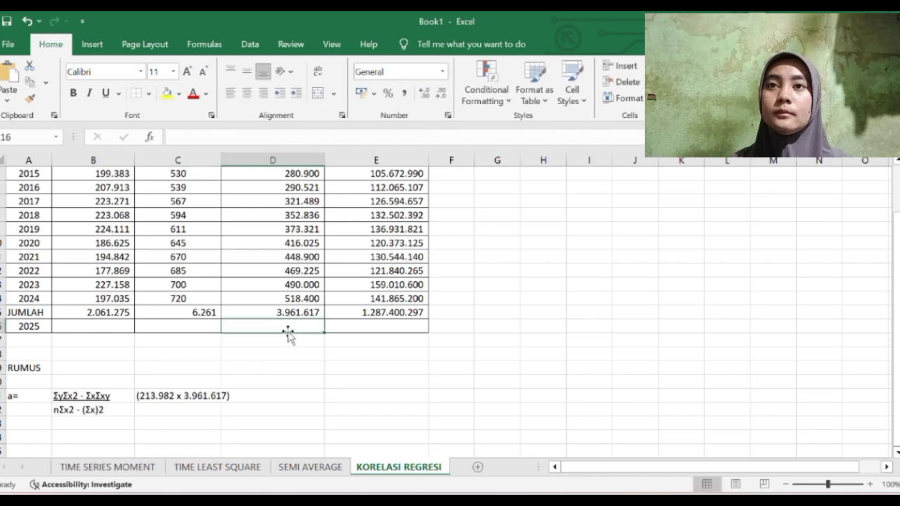
Extend the text in C21 with the subtracted second product " - (6.261 x 1.287.400.297".
left_click(176, 395)
left_click(281, 137)
type("-")
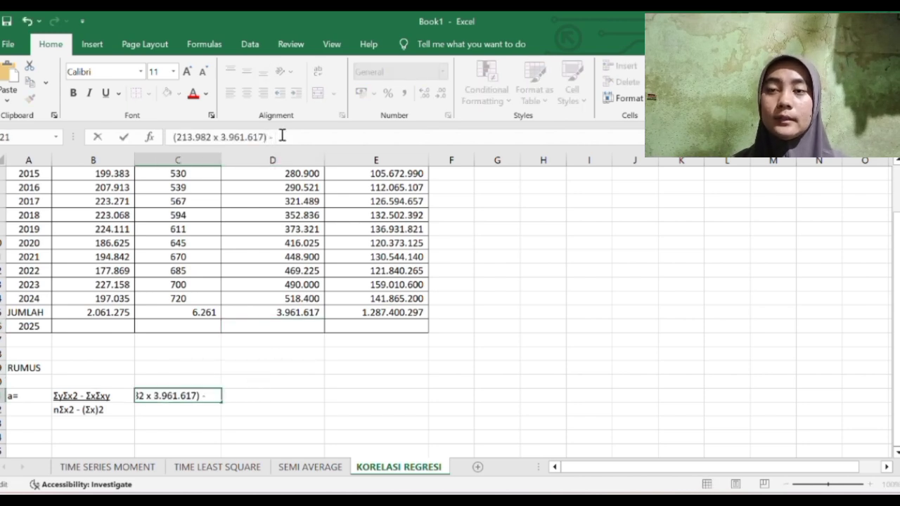
type(" (6")
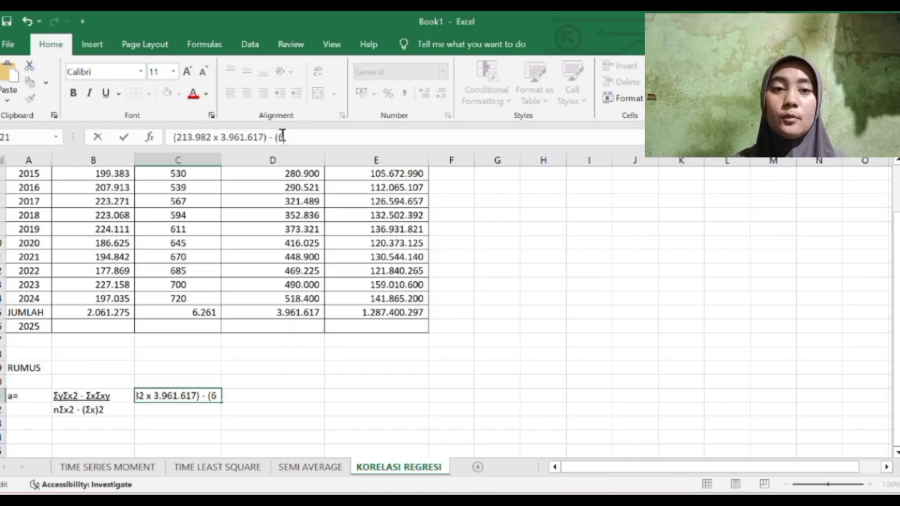
type(".")
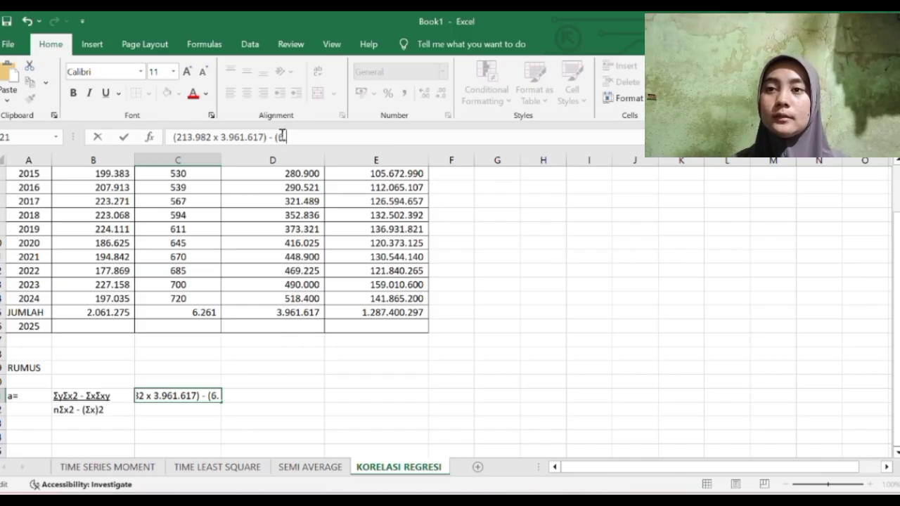
type("26")
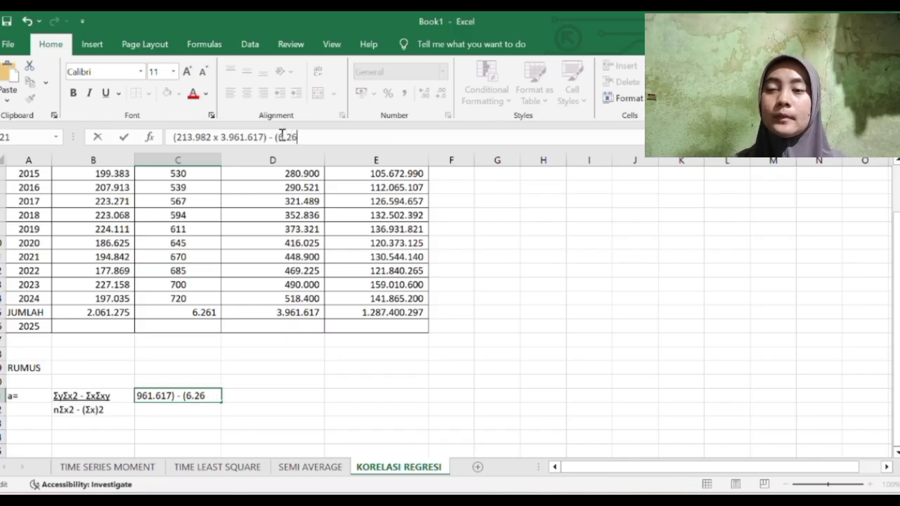
type("1 x")
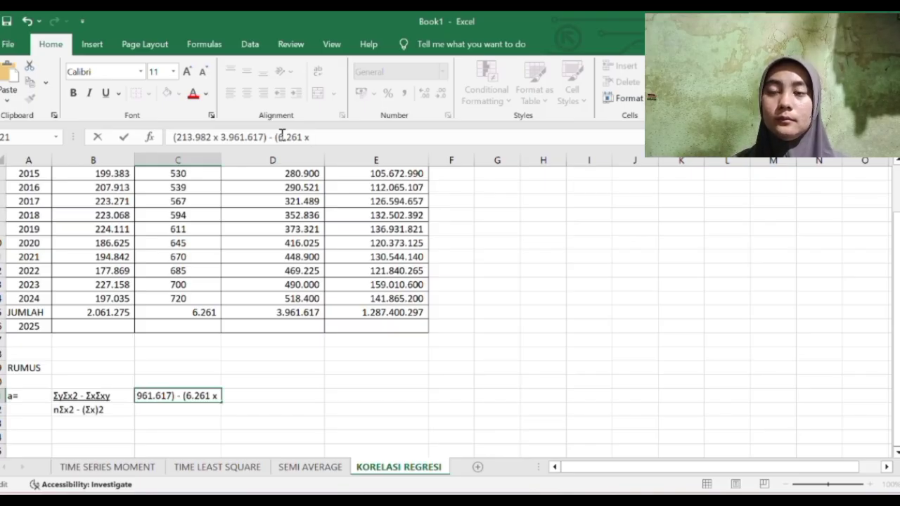
type(" 1.2")
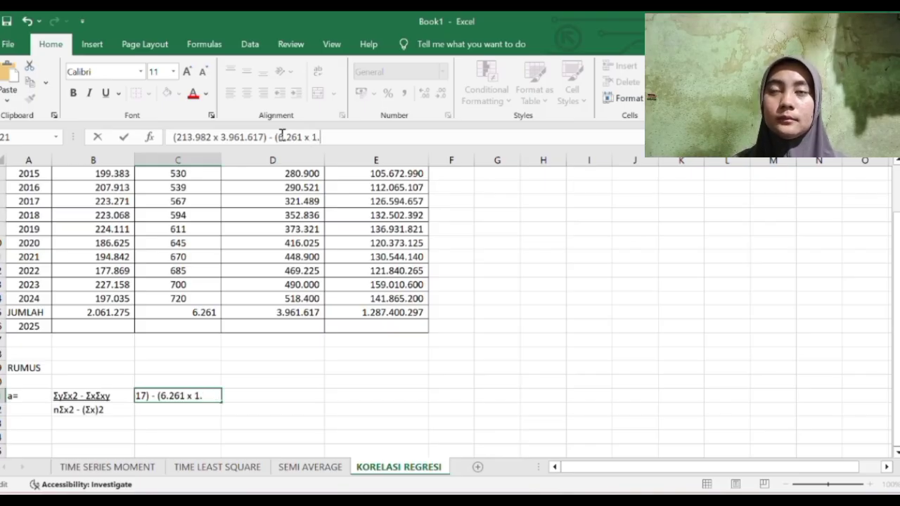
type("8")
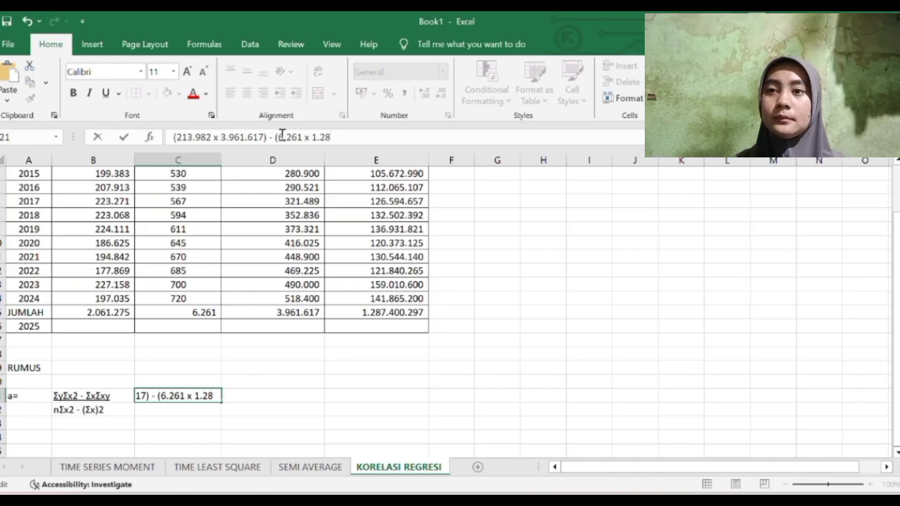
type("7.4")
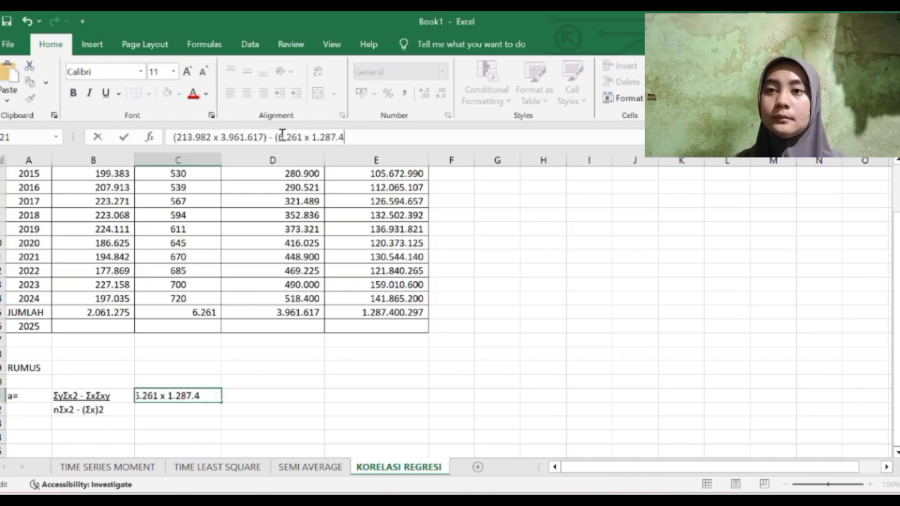
type("00.")
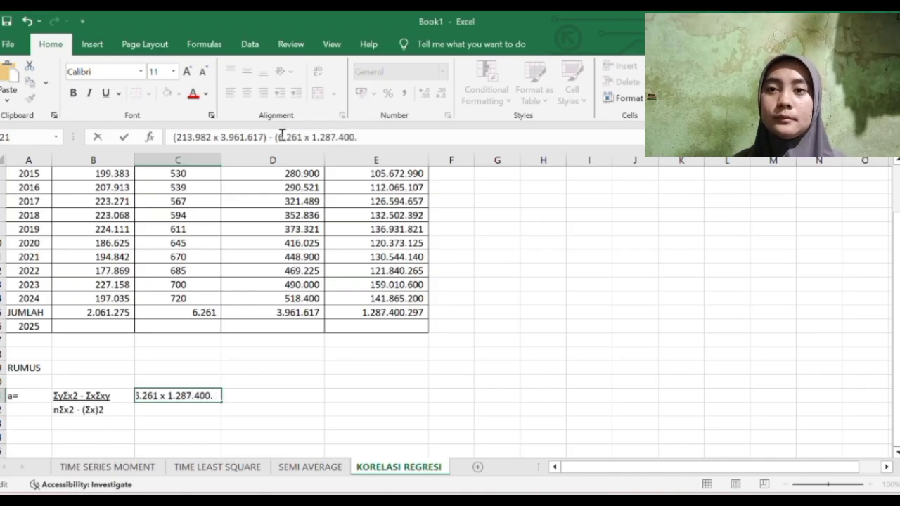
type("297")
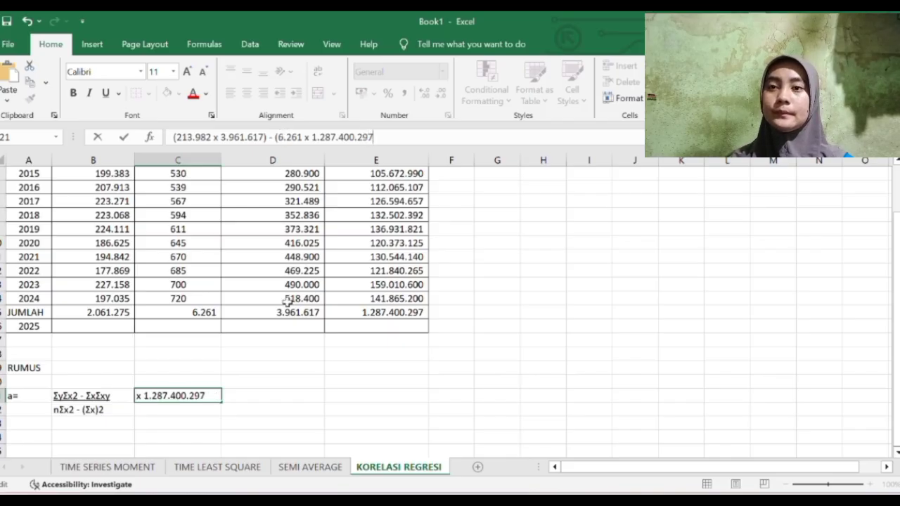
left_click(289, 367)
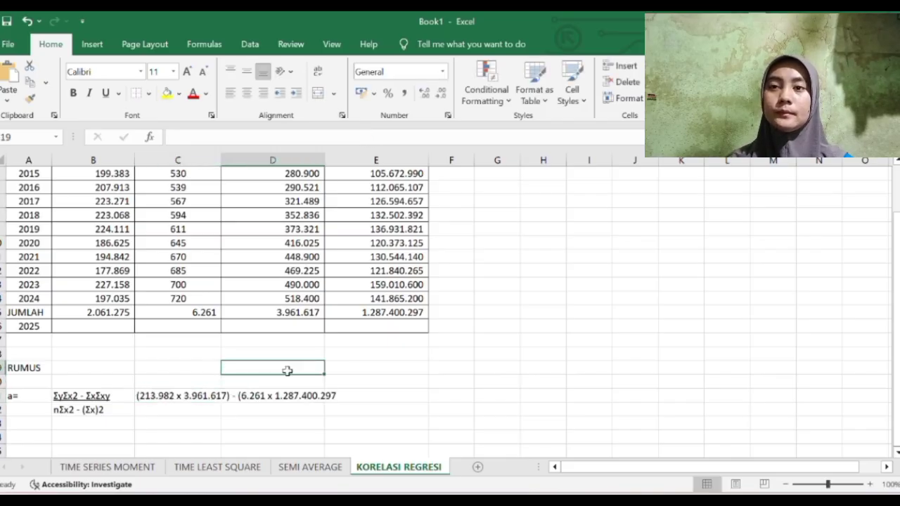
Underline the substituted numerator across C21:D21 as a fraction line.
left_click(202, 397)
left_click_drag(200, 397, 270, 394)
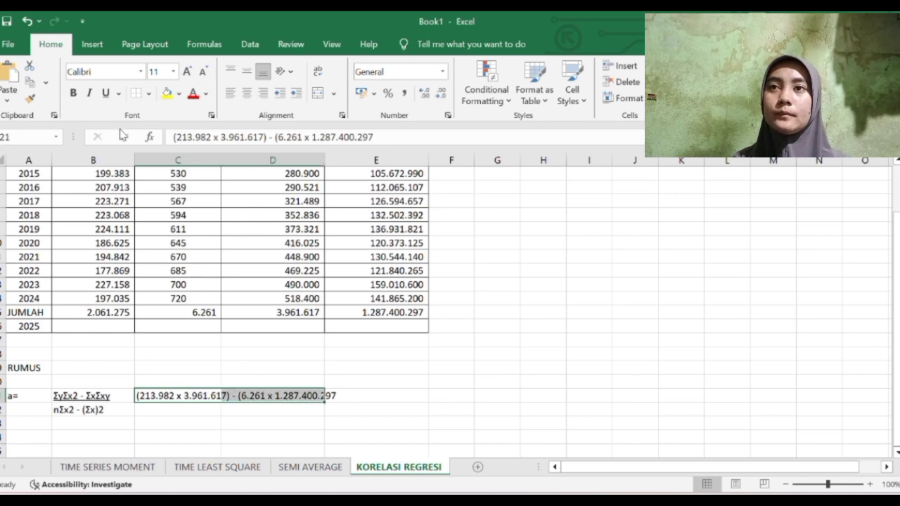
left_click(105, 93)
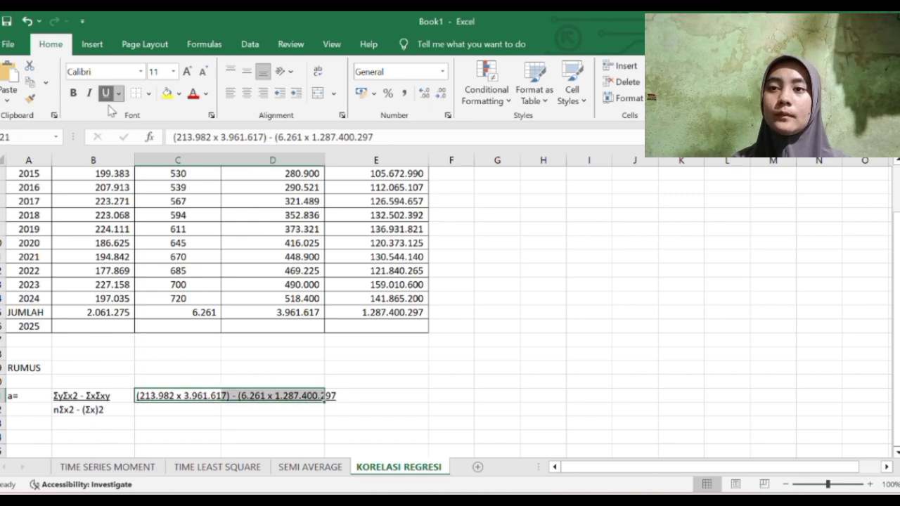
Write the denominator with substituted values in C22 as "( 10 x 3.961.617) - (6.261)2".
left_click(170, 409)
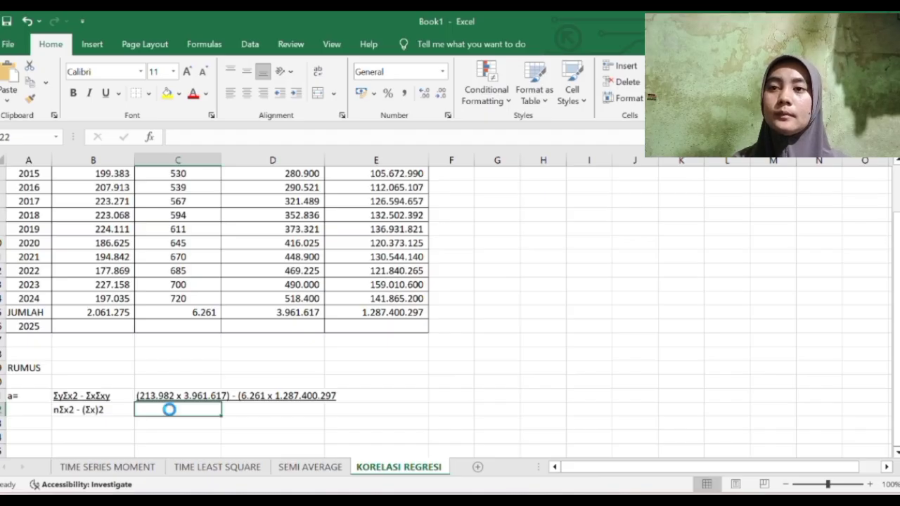
key("ctrl+9")
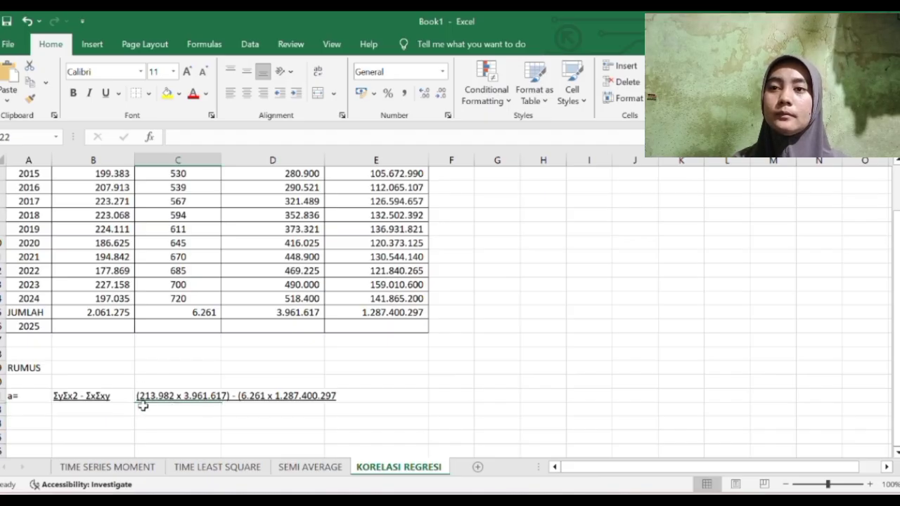
left_click(27, 21)
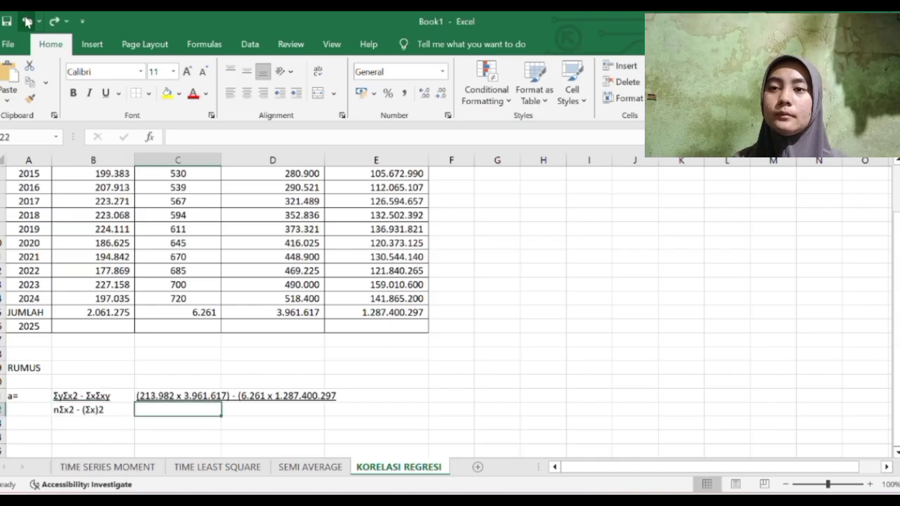
type("(")
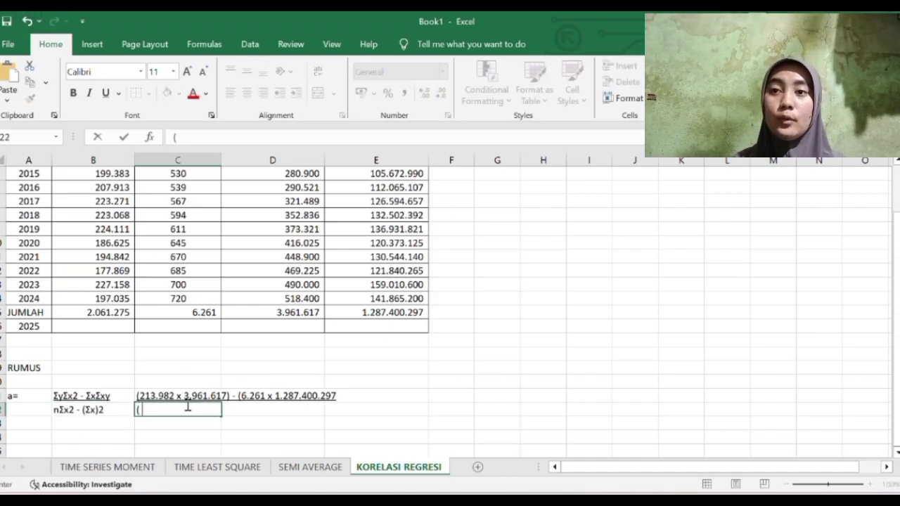
type(" 10 x ")
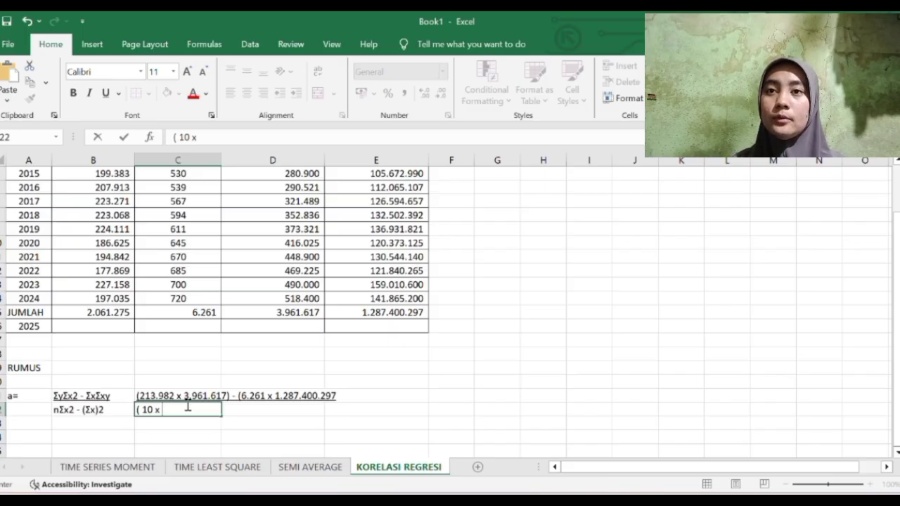
type("3.")
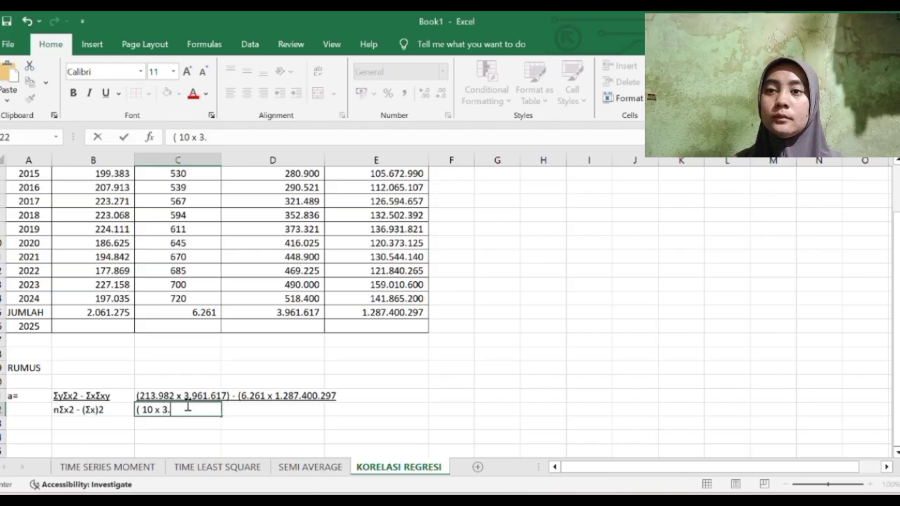
type("961.6")
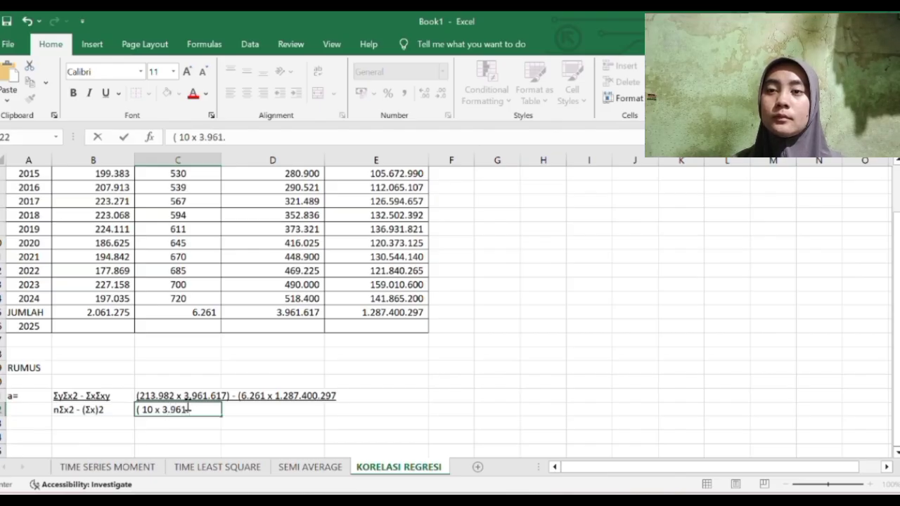
type("17")
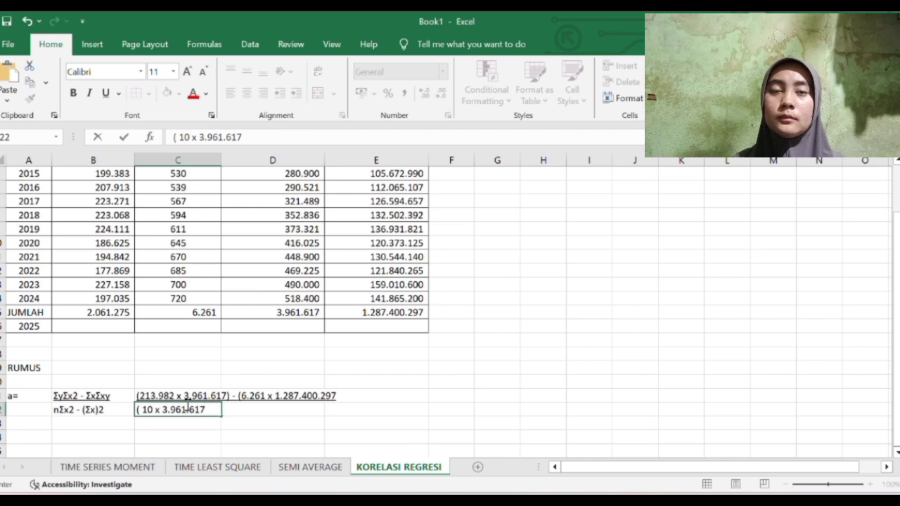
type(") -")
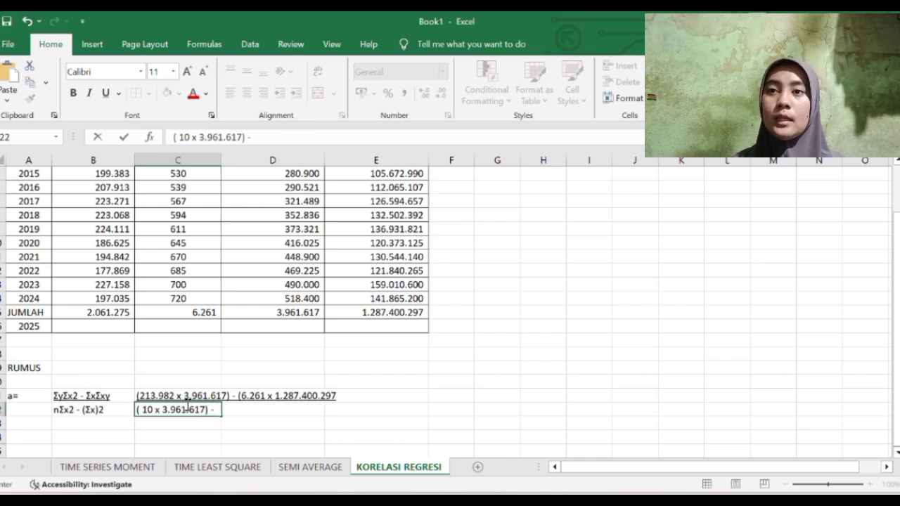
type(" (")
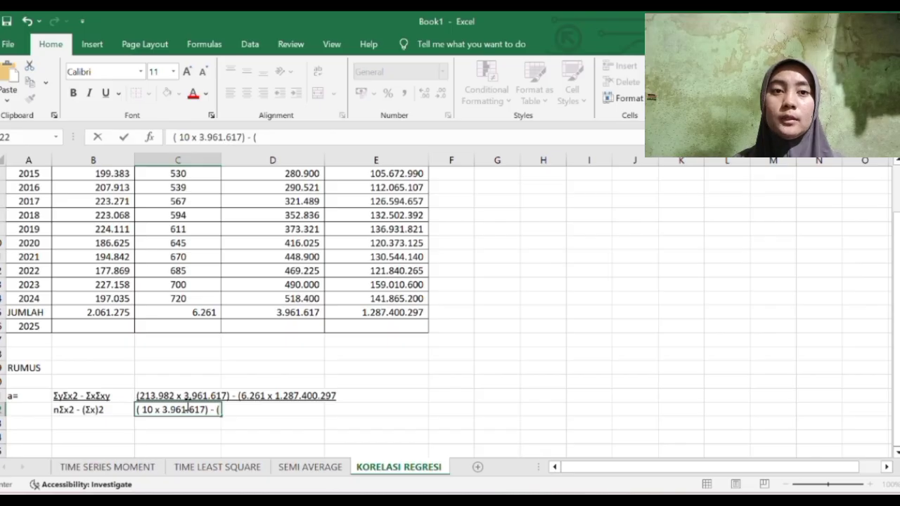
type("6.261)2")
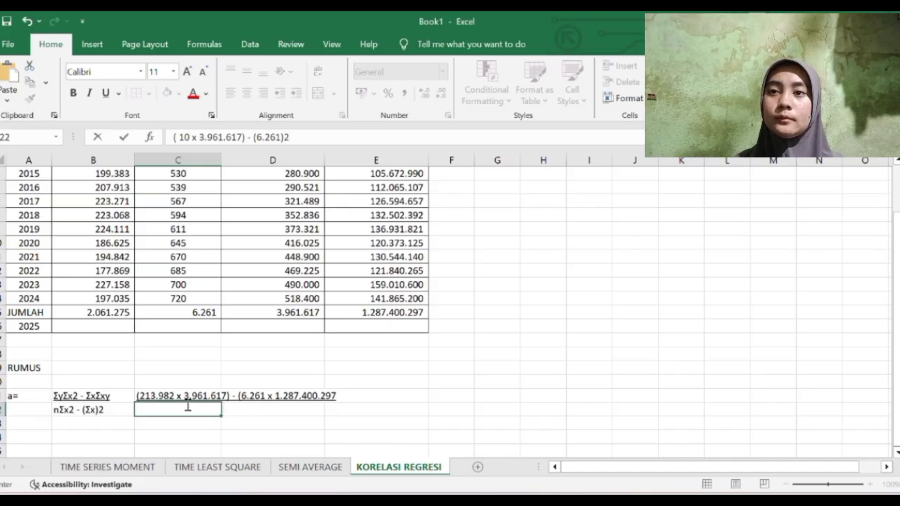
Label the next calculation line for a by writing "a=" in B24.
scroll(187, 408, "down", 1)
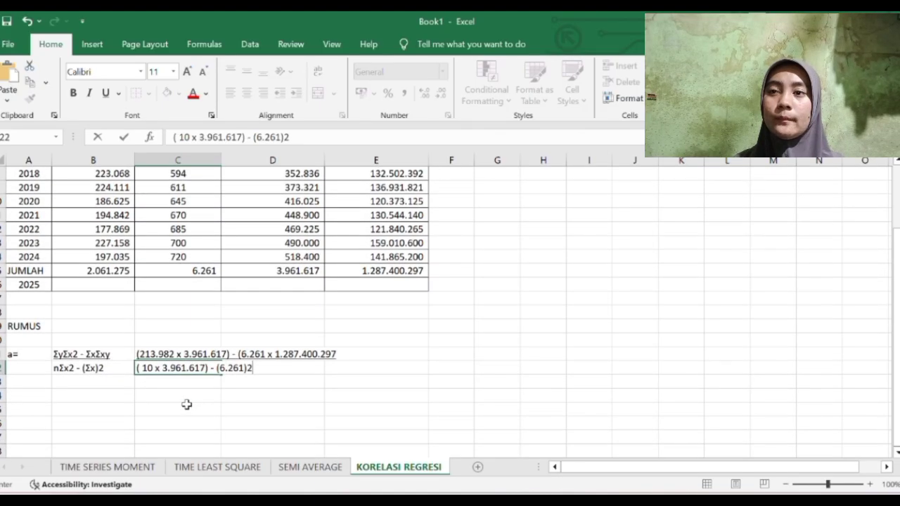
left_click(78, 398)
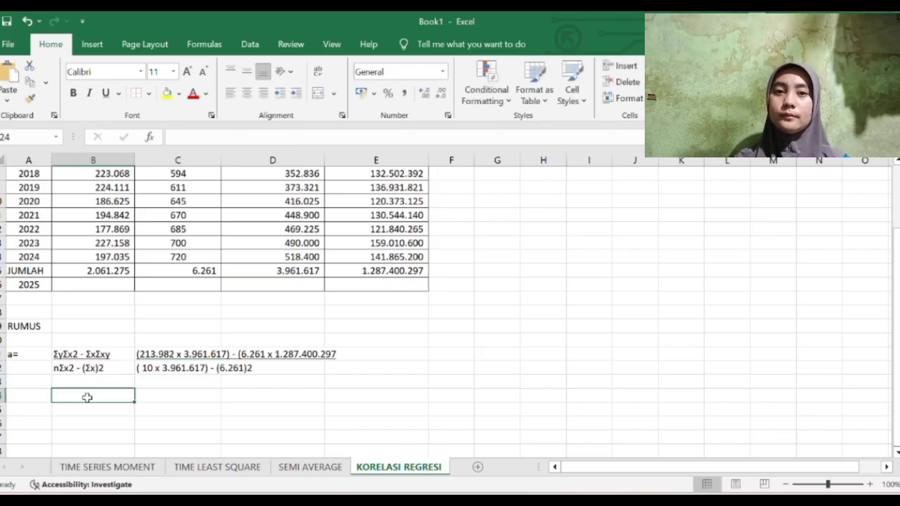
type("a")
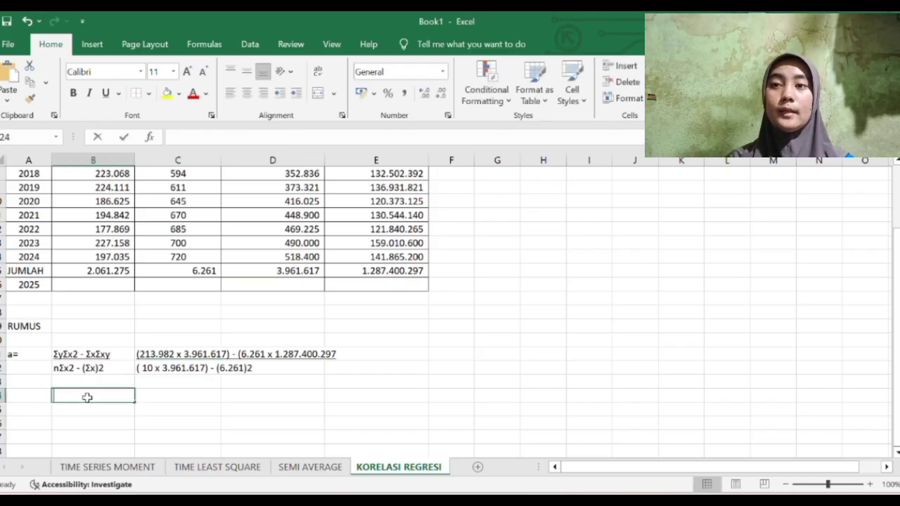
type("=")
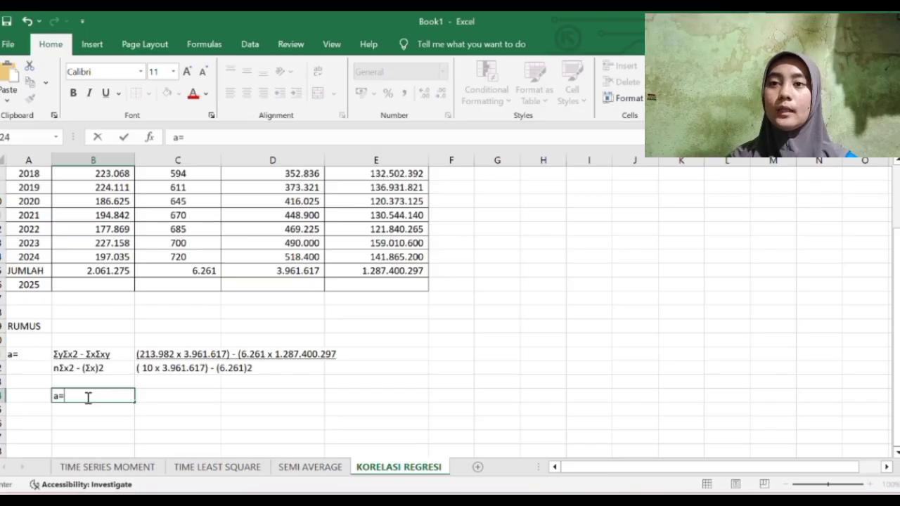
Write the numerator with its products worked out in C24 as "847.714.728.894 - 8.060.413.259.517".
left_click(152, 393)
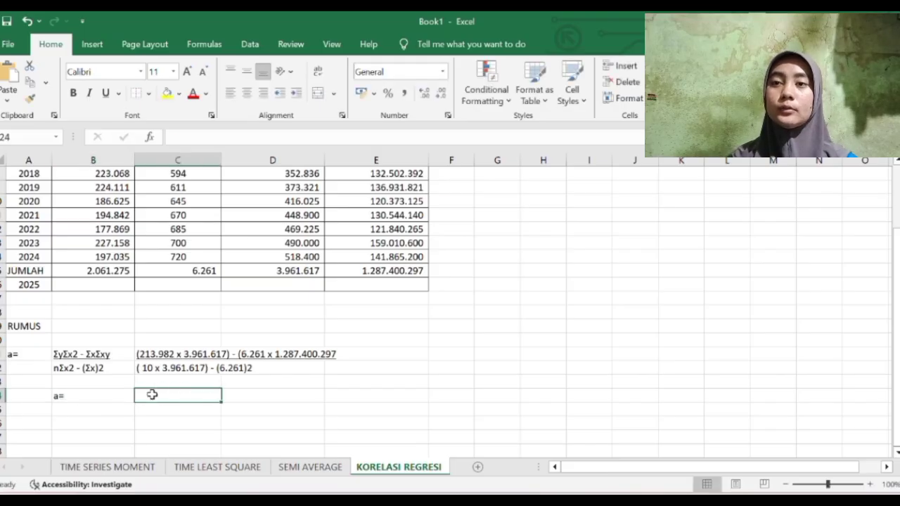
left_click(190, 356)
left_click(182, 394)
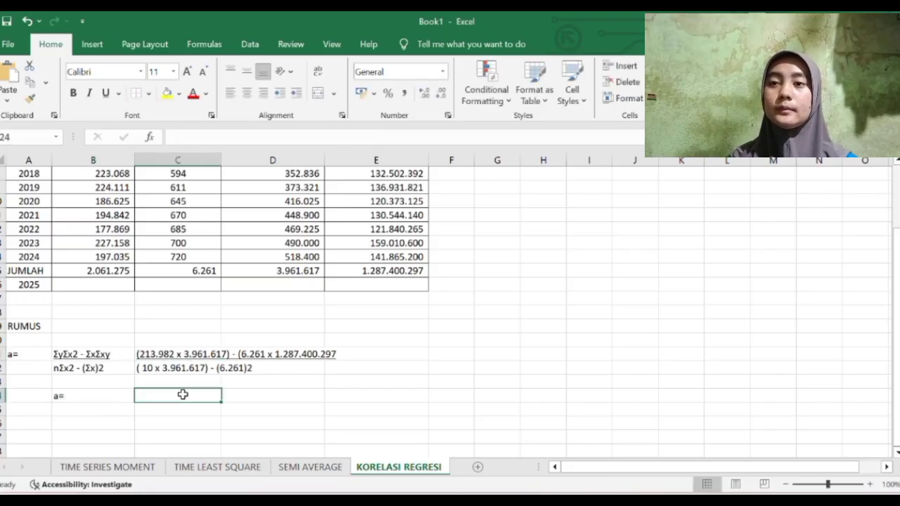
type("847.714")
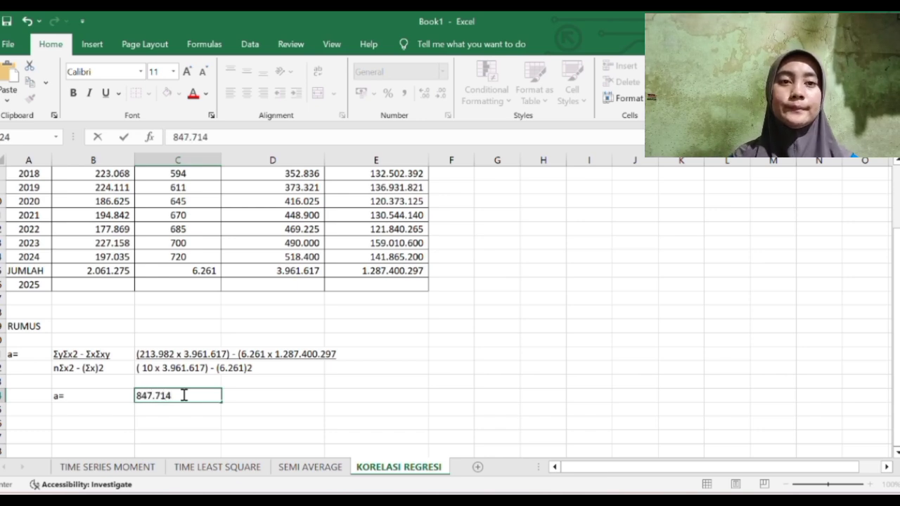
type(".728")
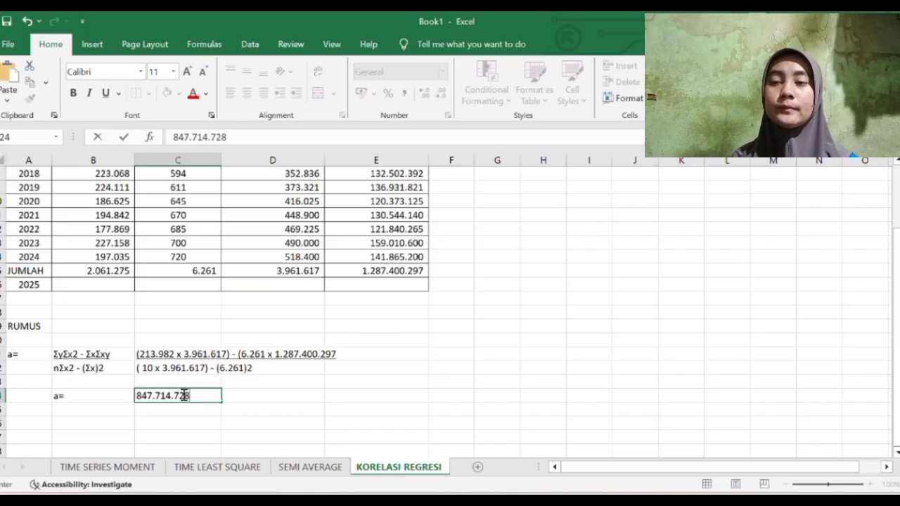
type(".8")
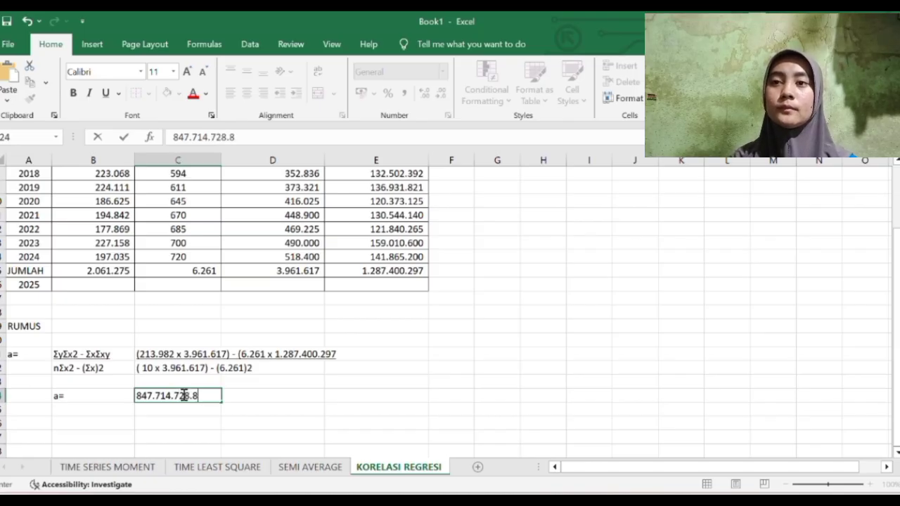
type("94 ")
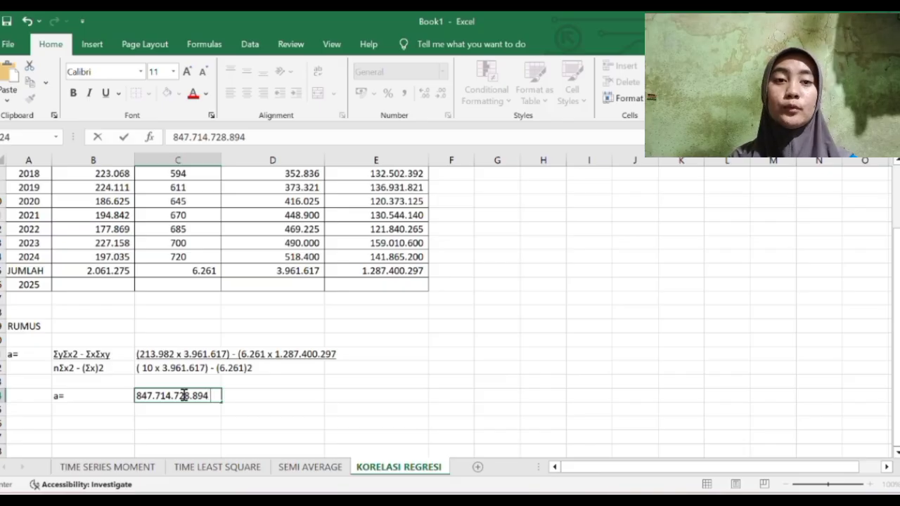
type("- 8")
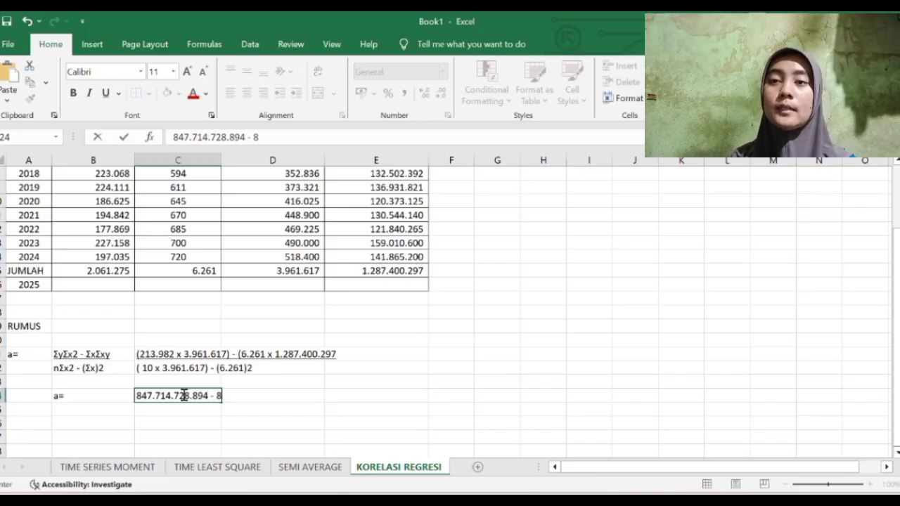
type(".06")
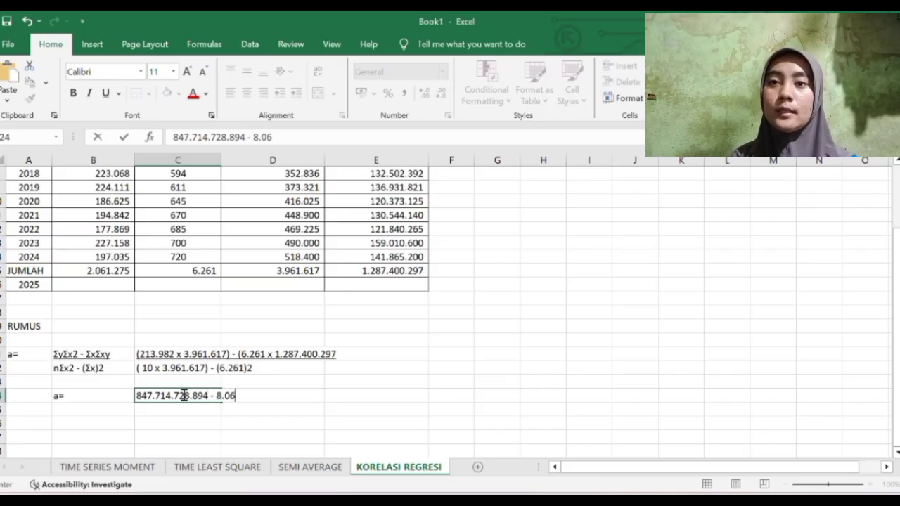
type("0.")
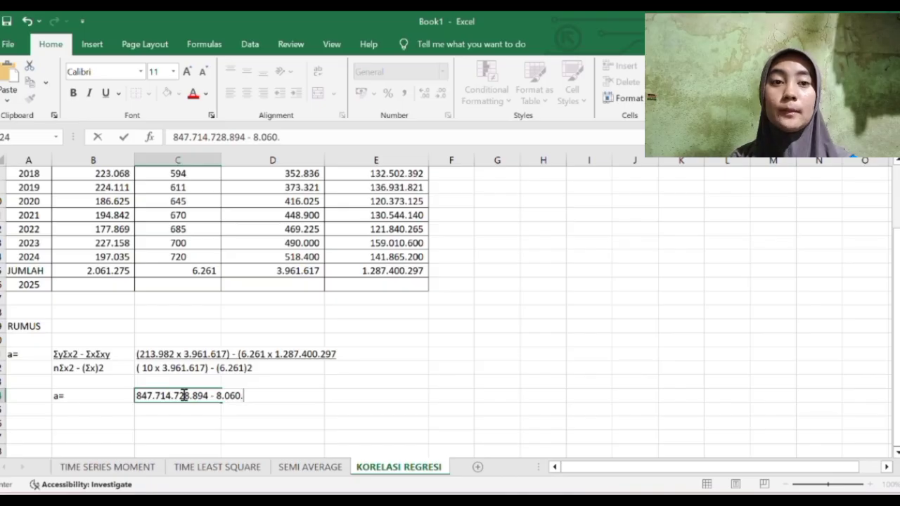
type("413.259.")
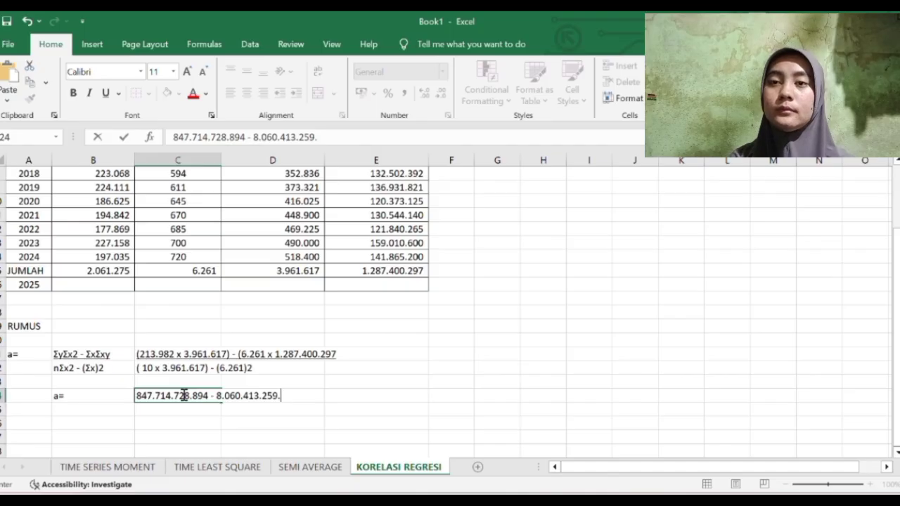
type("517")
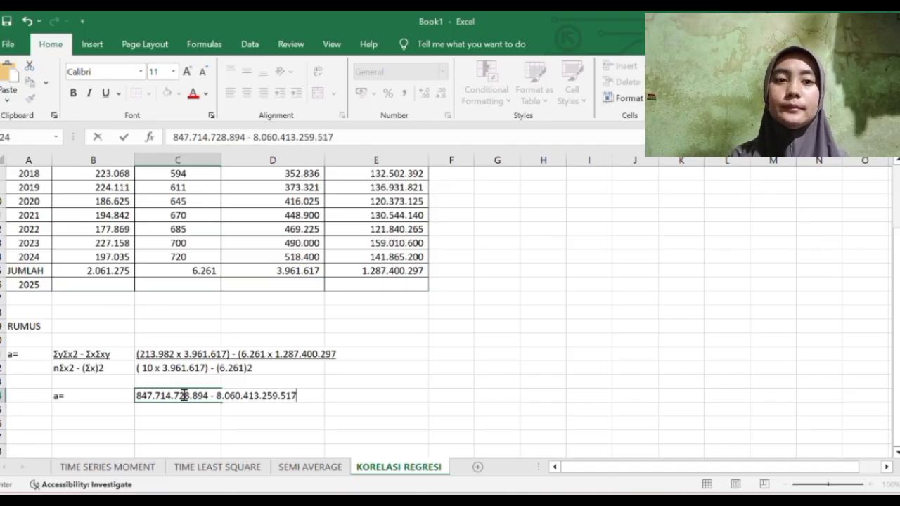
Underline the worked-out numerator in C24 as a fraction line.
left_click(192, 411)
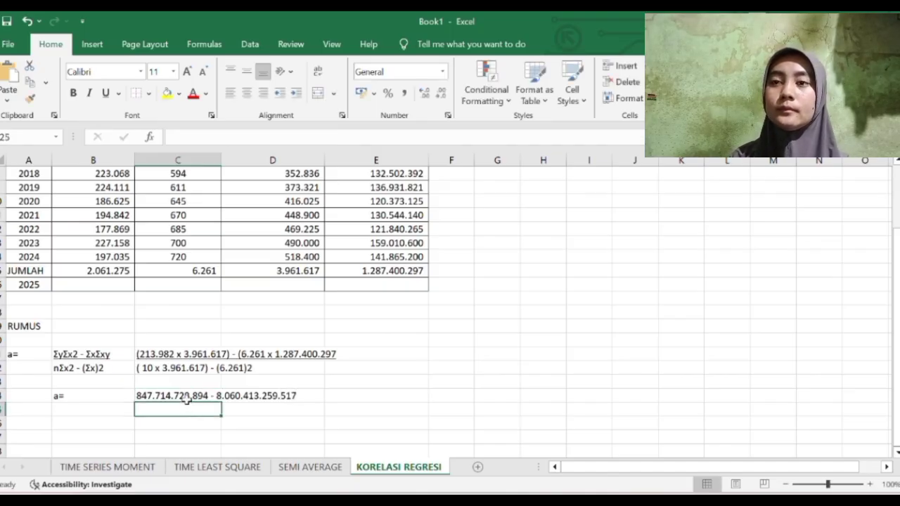
left_click(187, 399)
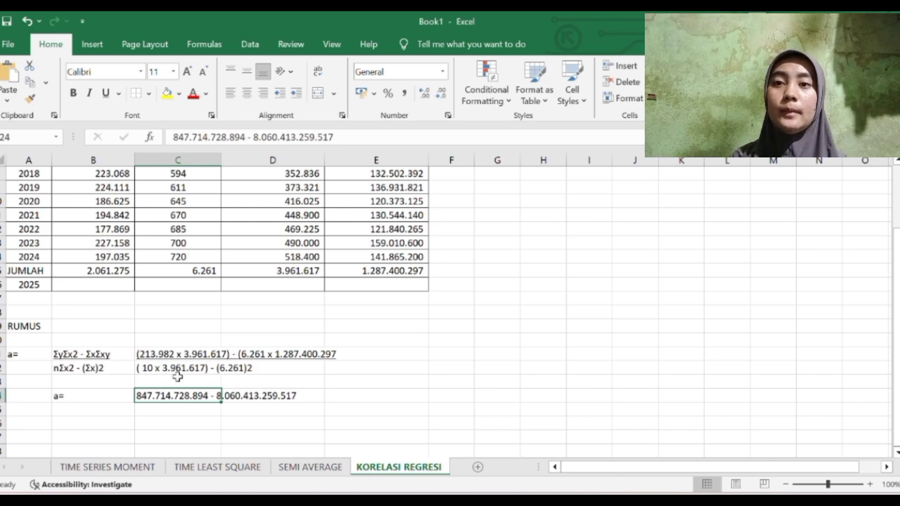
left_click(105, 93)
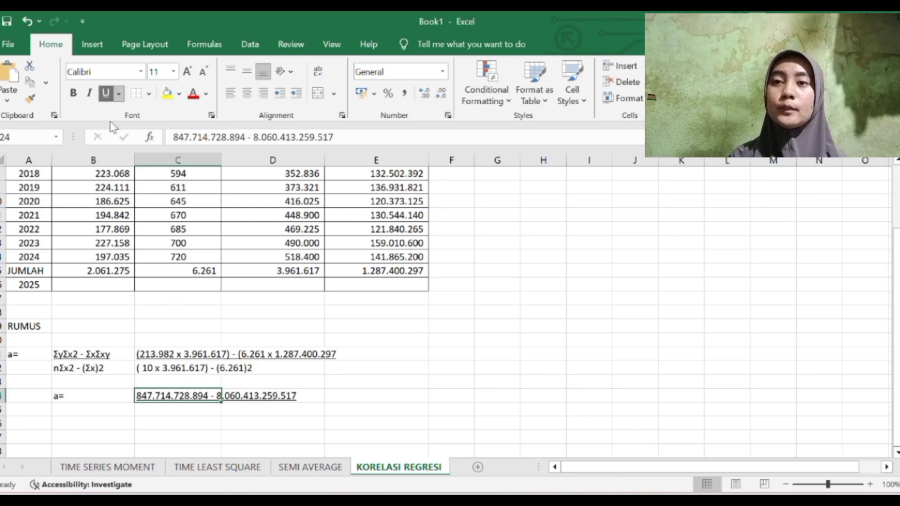
Write the denominator with its products worked out in C25 as "39.616.170 - 39.200.121".
left_click(184, 416)
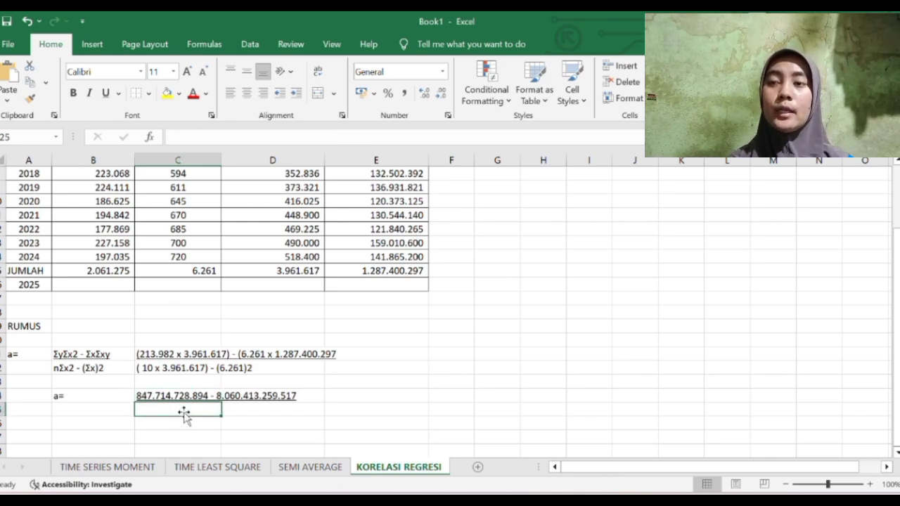
left_click(190, 367)
left_click(197, 409)
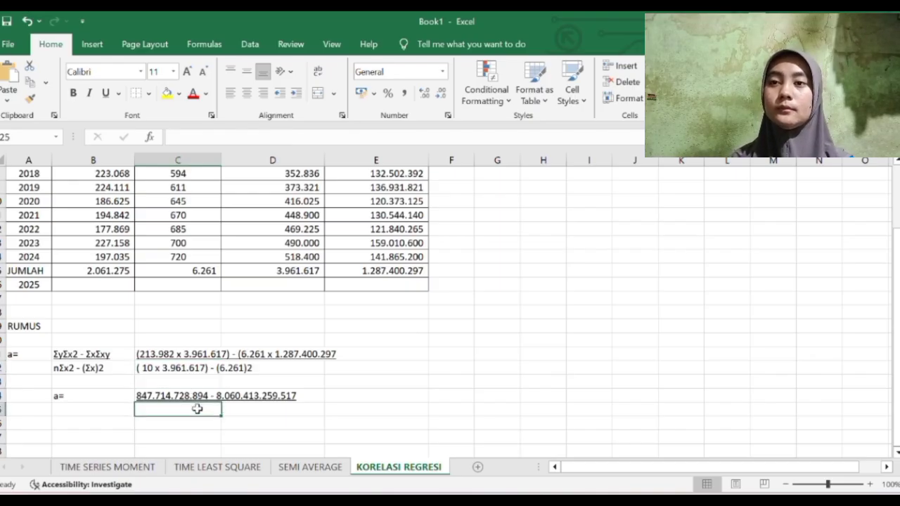
type("39")
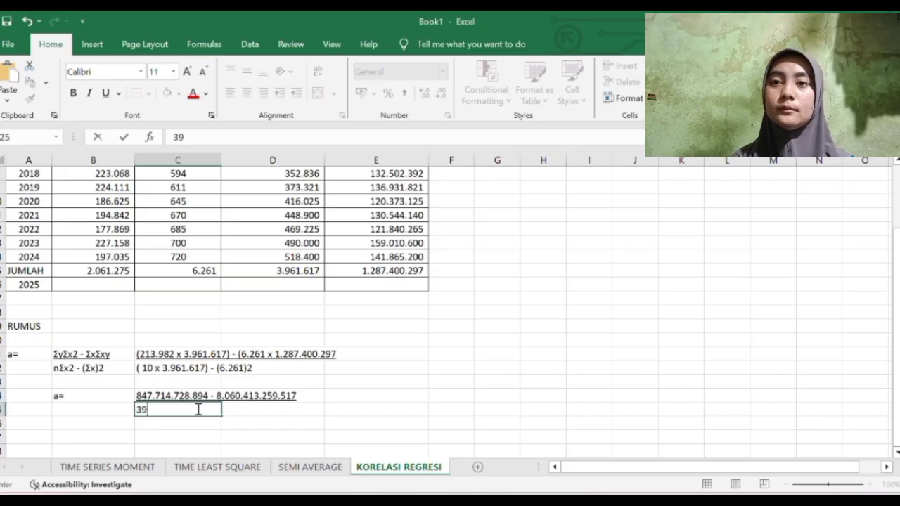
type(".61")
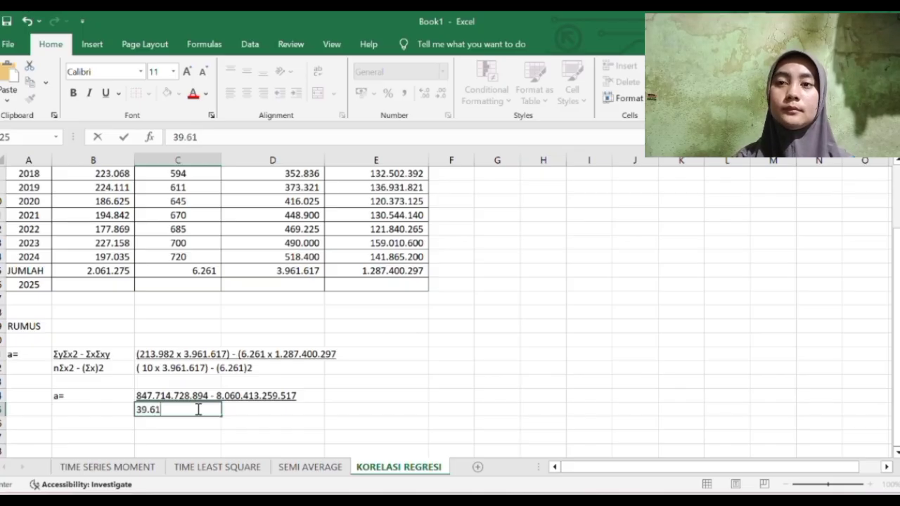
type("6.170")
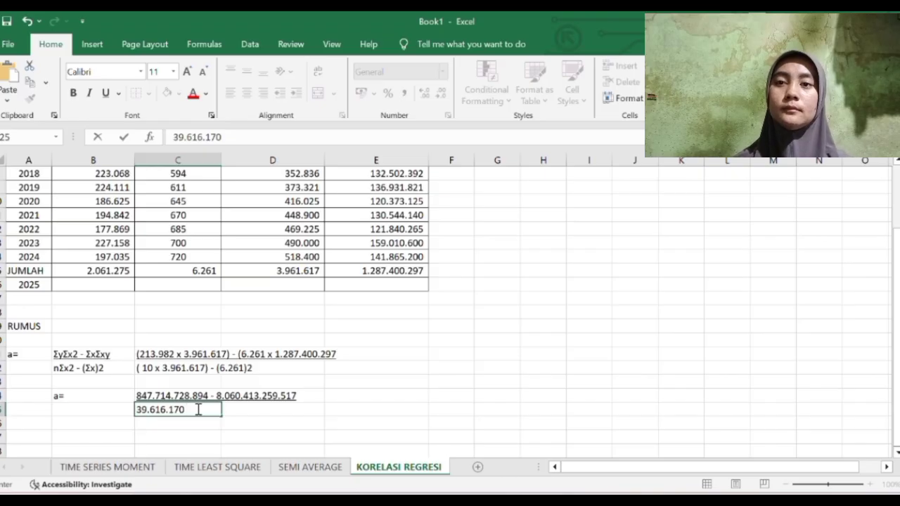
type(" - 3")
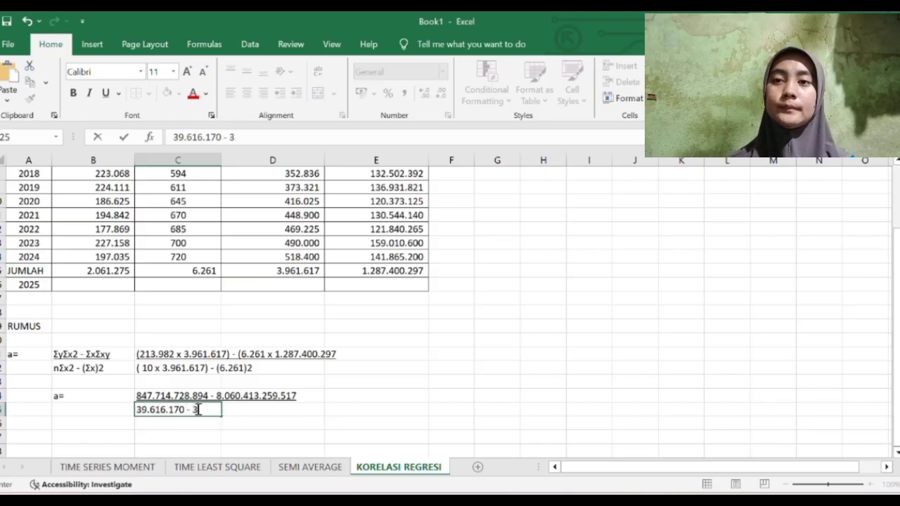
type("9.200")
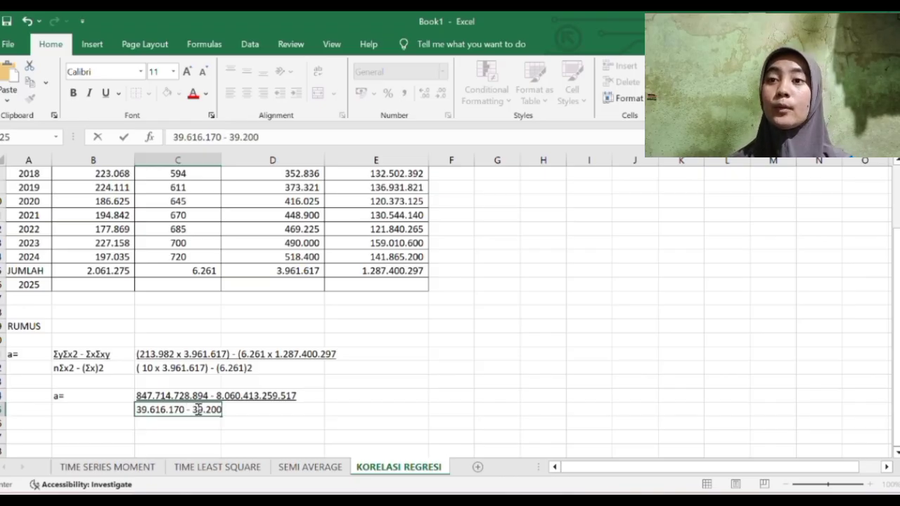
type(".121")
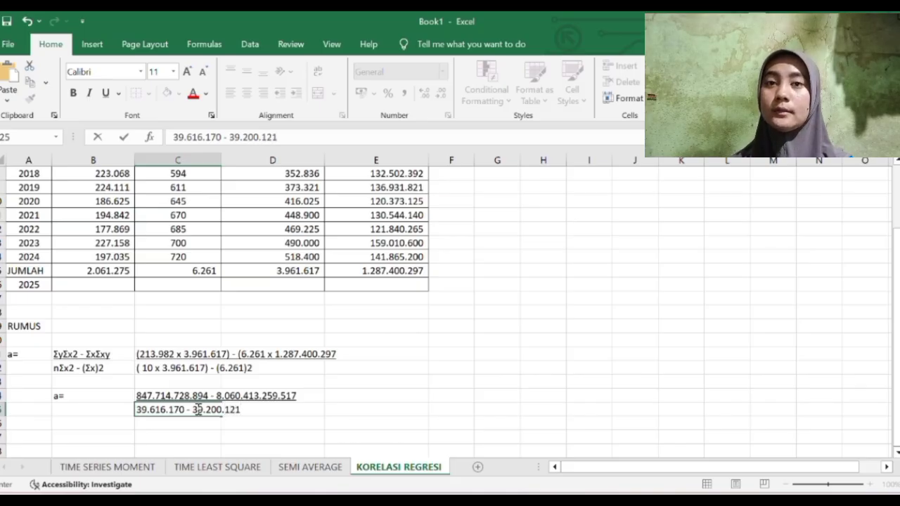
Label the third calculation line for a by writing "a=" in B27.
scroll(197, 410, "down", 1)
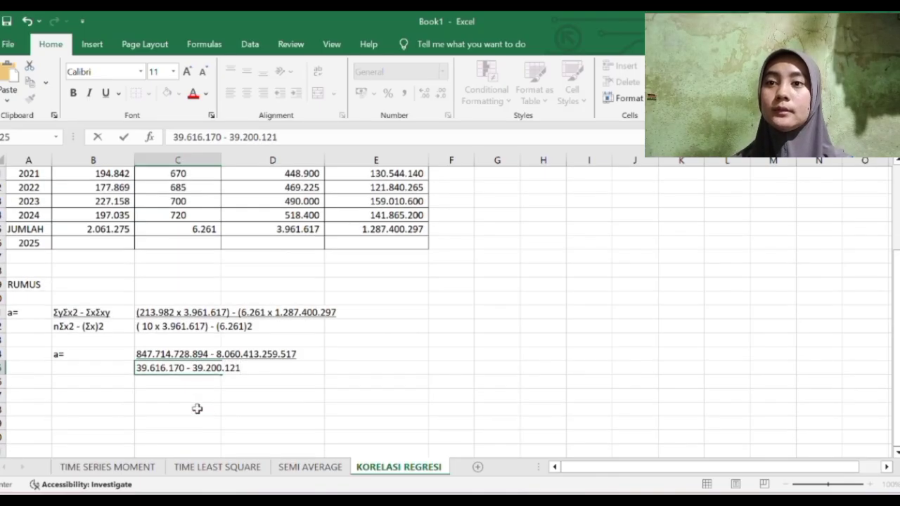
left_click(124, 398)
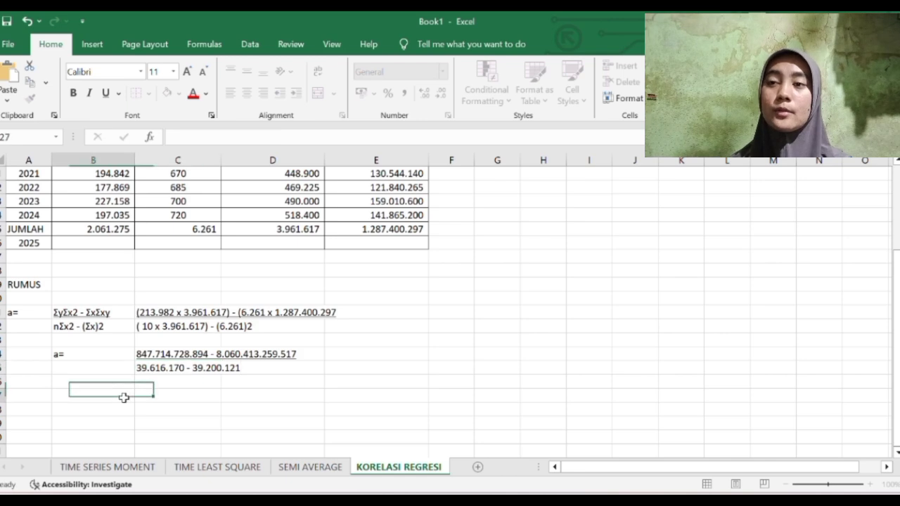
type("a=")
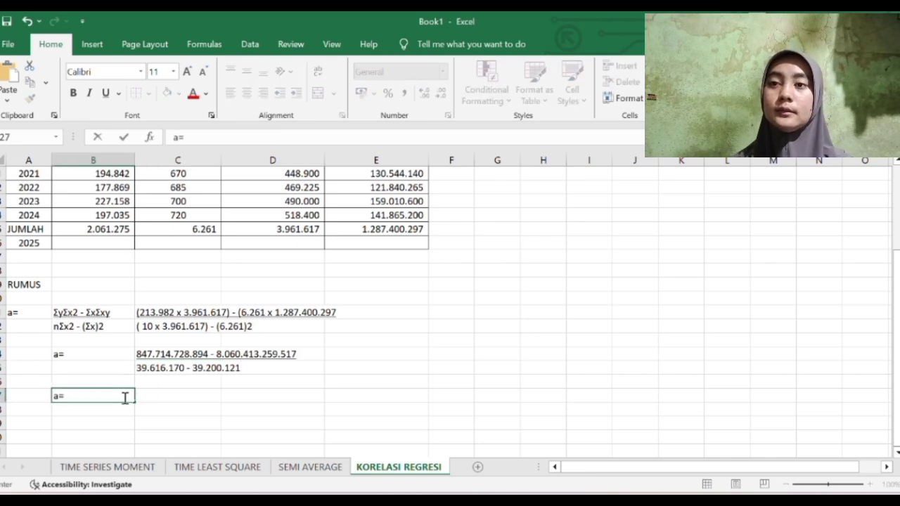
key("Tab")
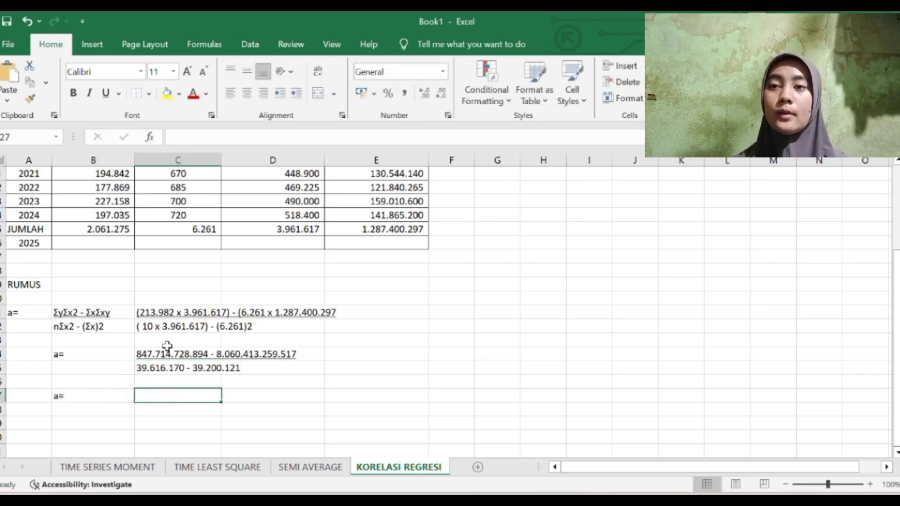
Enter the numerator's difference in C27 as -7.212.698.530.623.
left_click(237, 353)
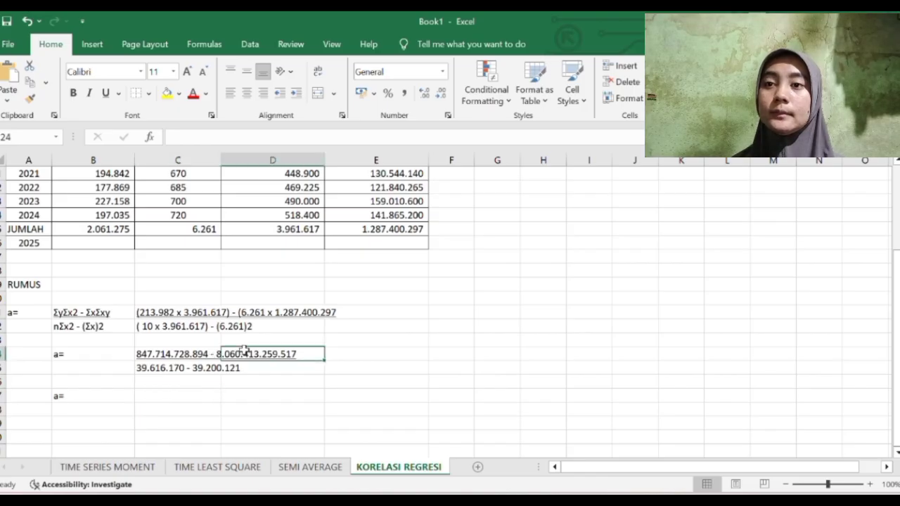
left_click(196, 353)
left_click(190, 399)
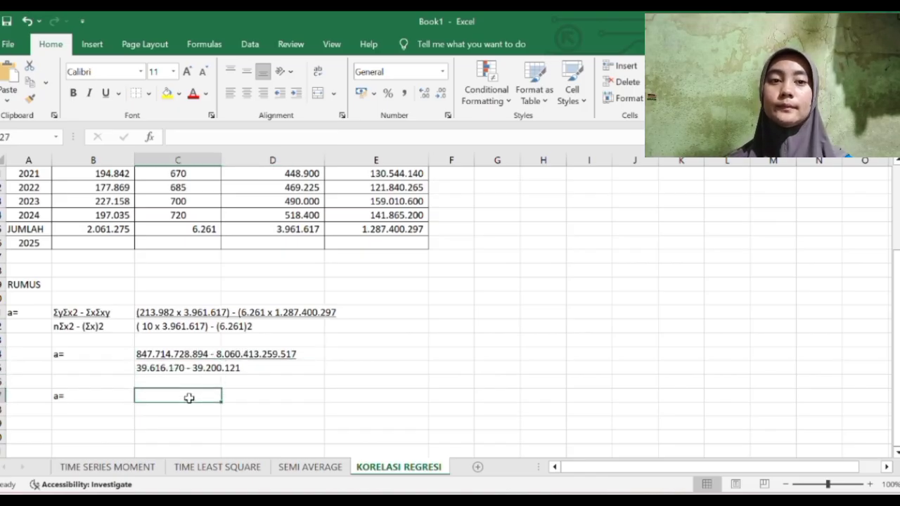
type("-")
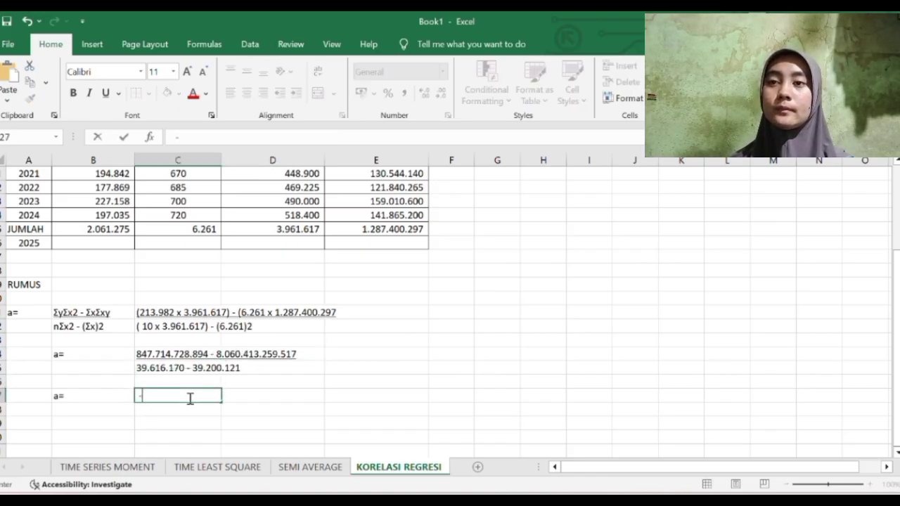
type("7.")
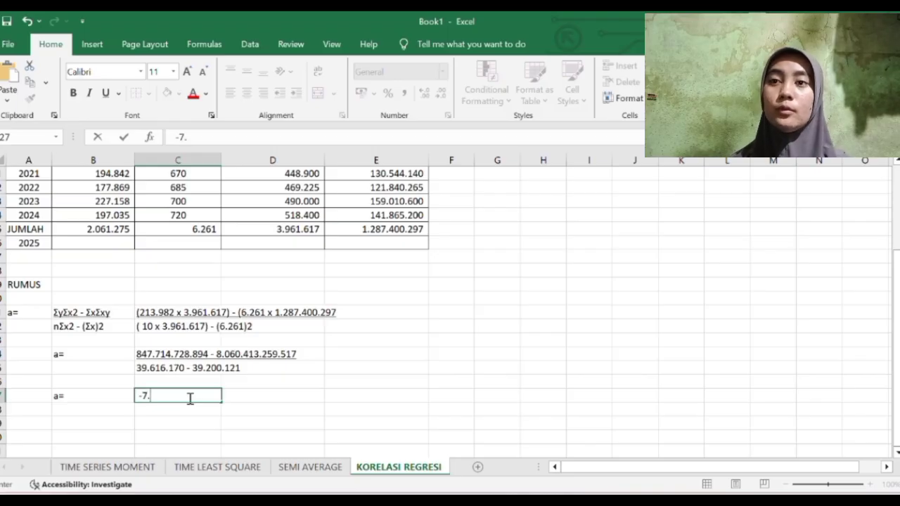
type("212.698")
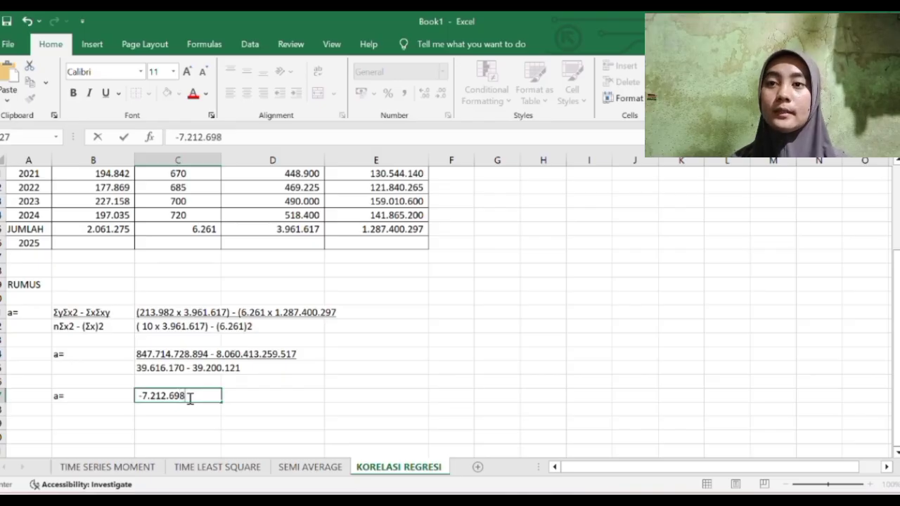
type(".530")
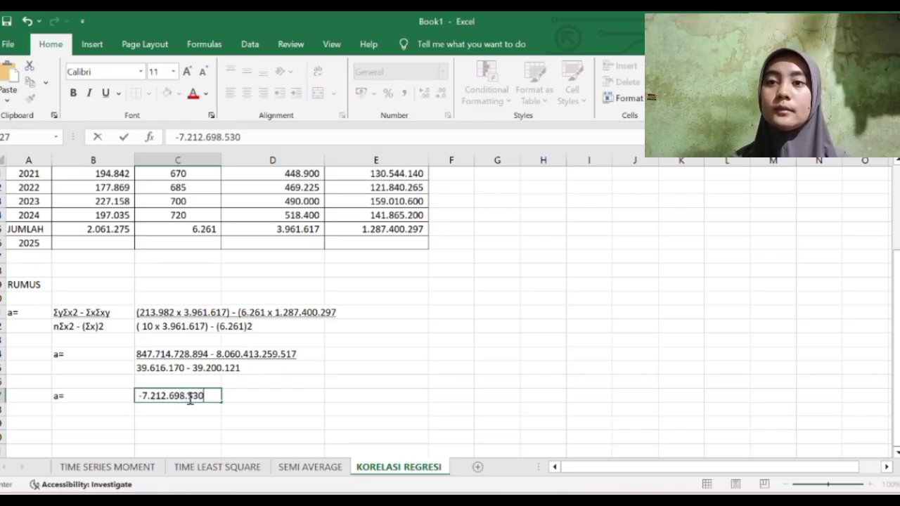
type(".623")
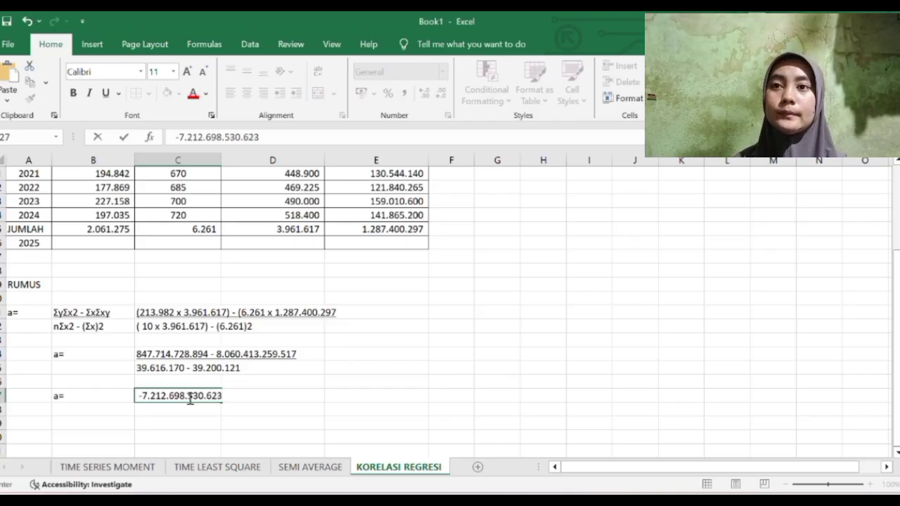
left_click(107, 92)
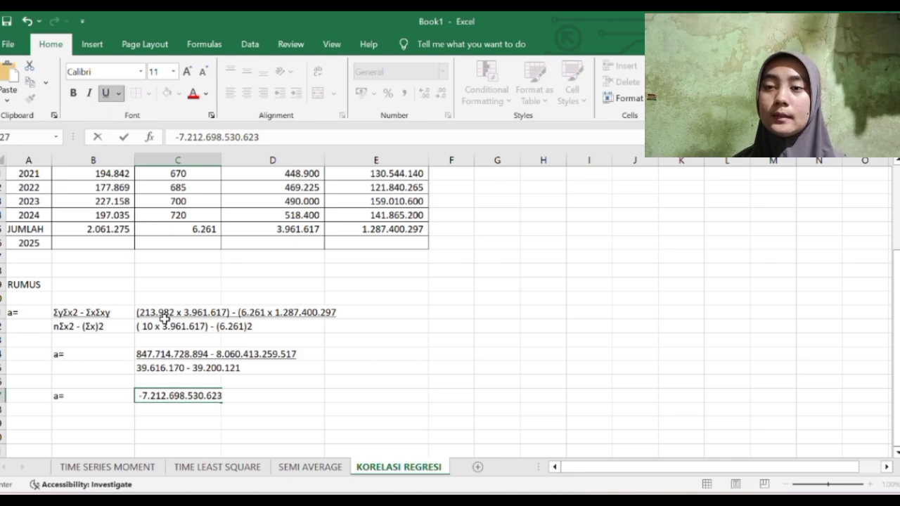
Enter the denominator's difference in C28 as 416.049.
double_click(181, 407)
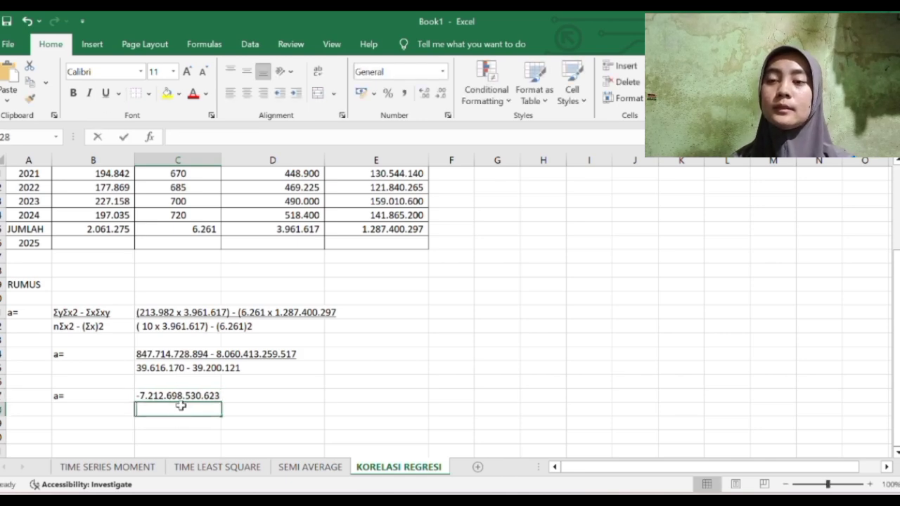
type("416.049")
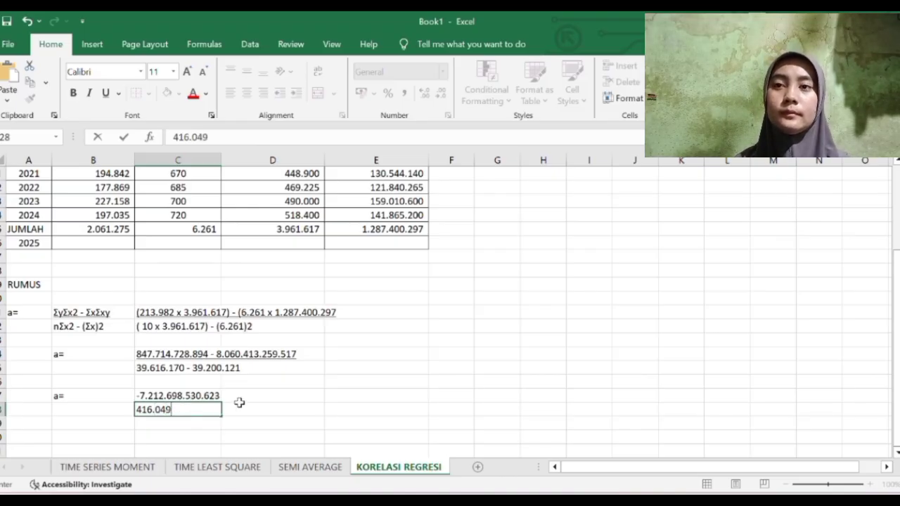
left_click(242, 398)
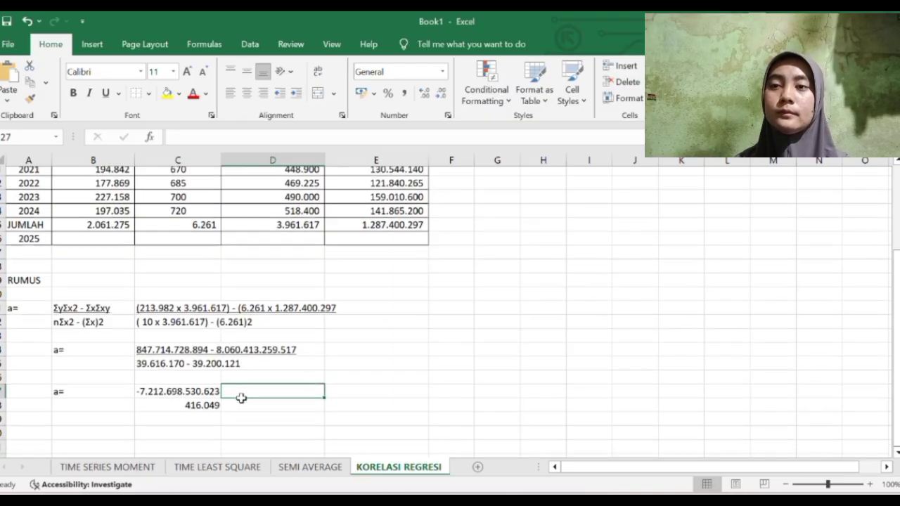
Start the result line with "=" in B30 and underline the numerator in C27 as a fraction line.
left_click(124, 436)
type("=")
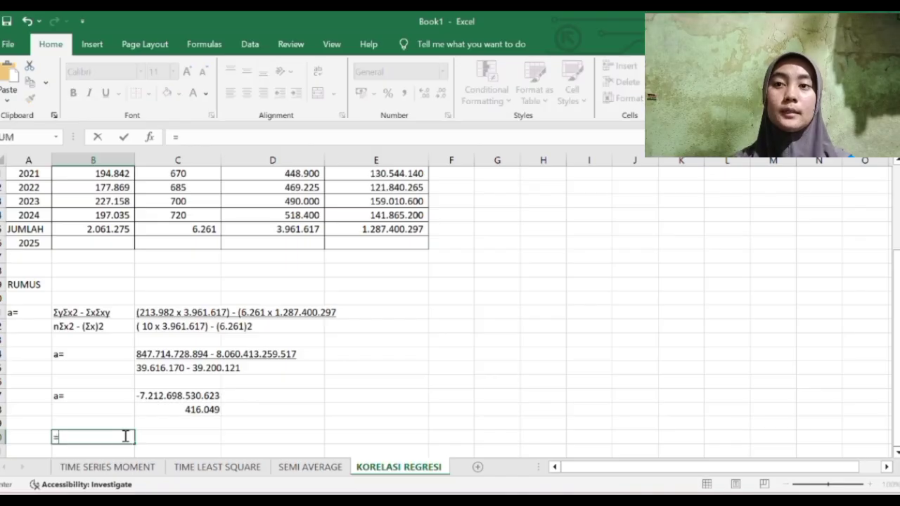
key("Return")
left_click(144, 436)
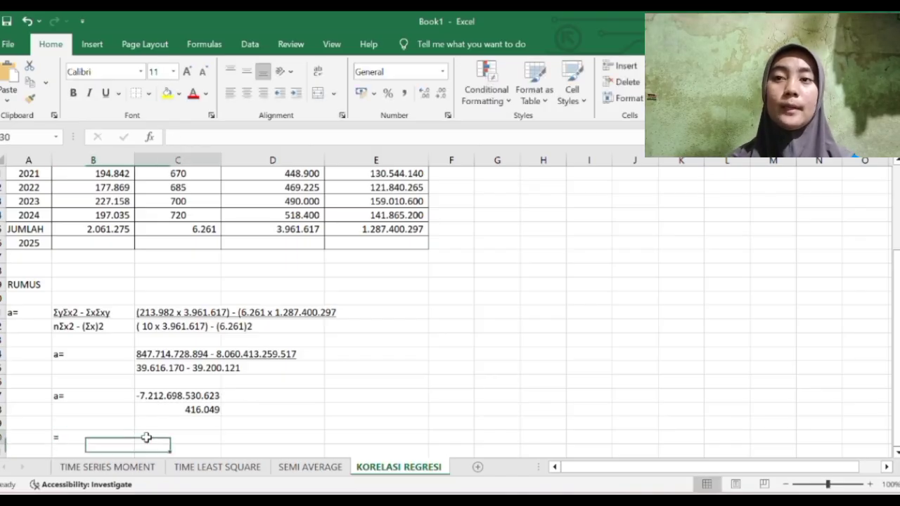
left_click(173, 398)
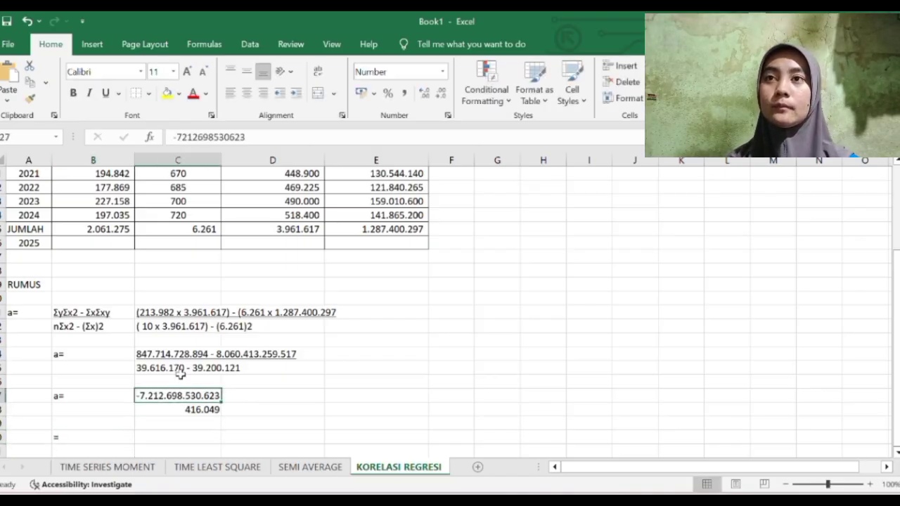
left_click(106, 93)
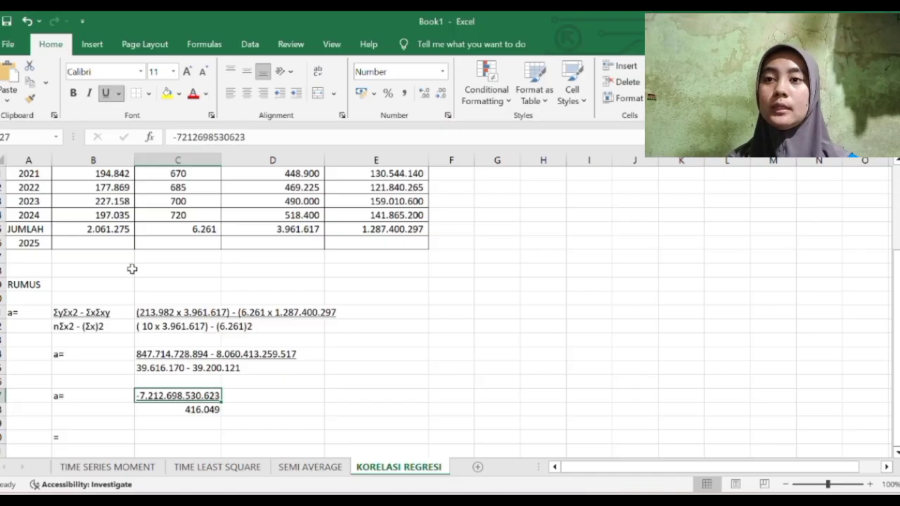
Enter the final value of a in C30 as -17.336.176.
left_click(157, 438)
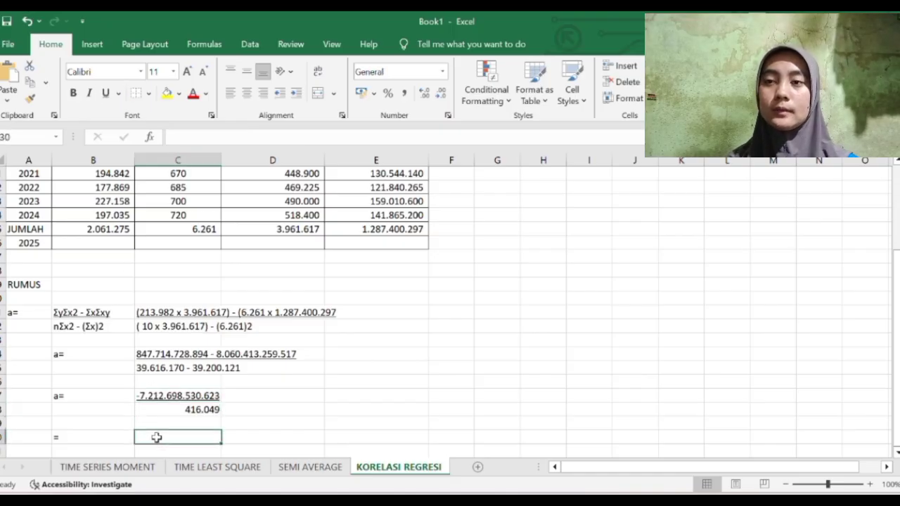
type("-")
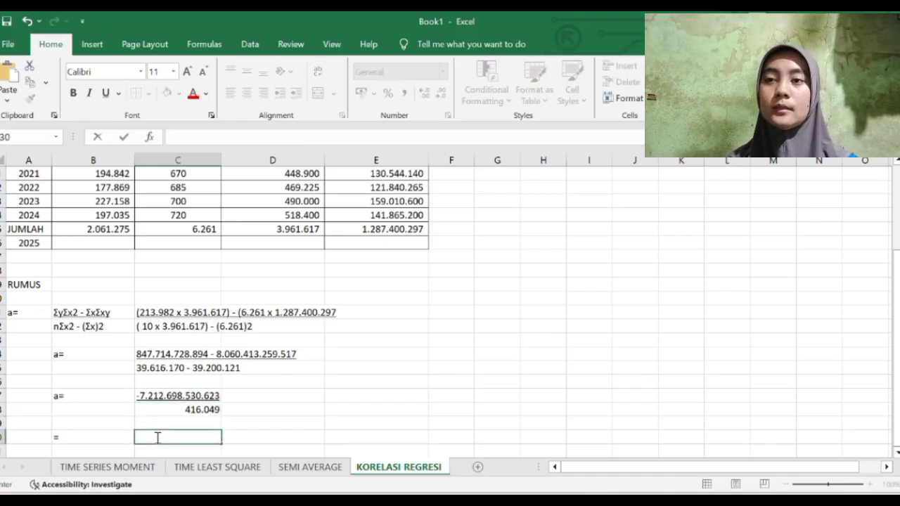
type("1")
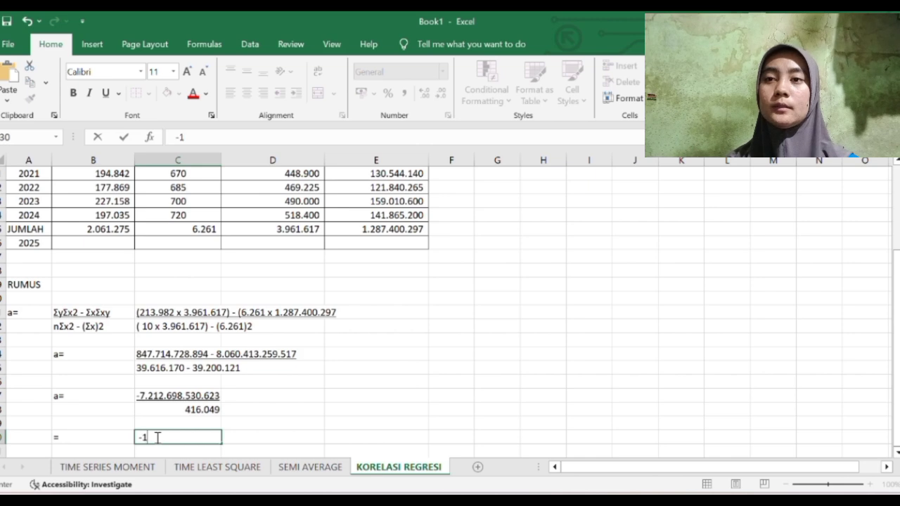
type("7.")
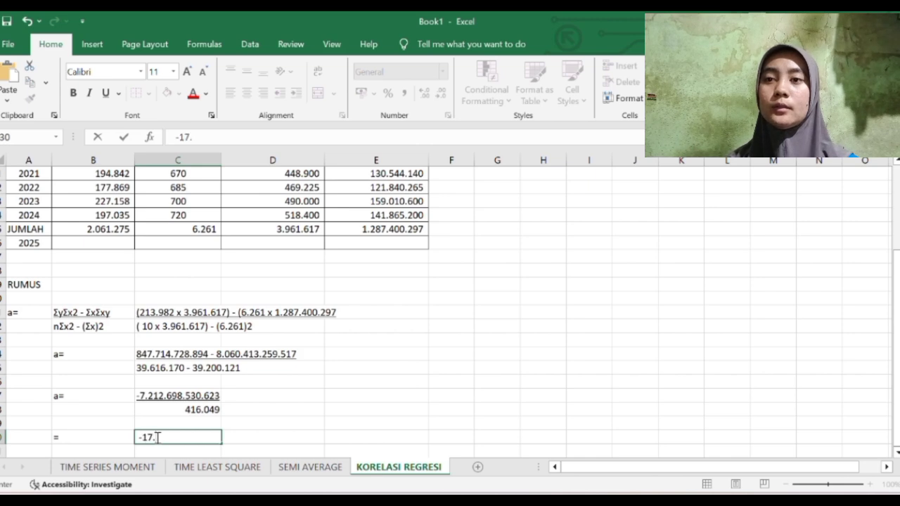
type("33")
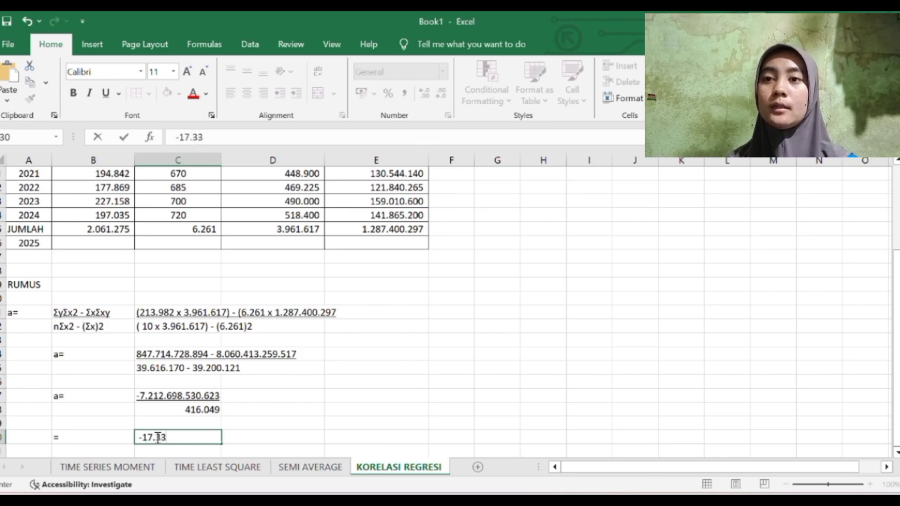
type("6.")
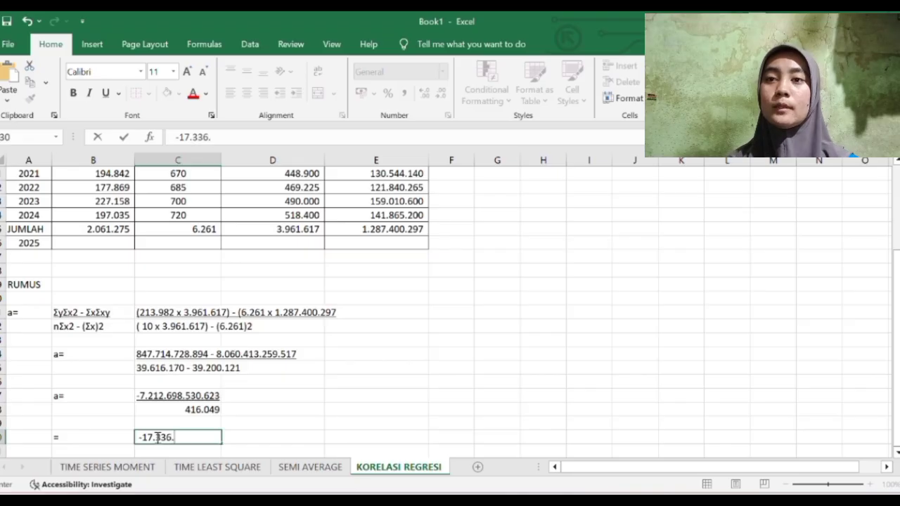
type("176")
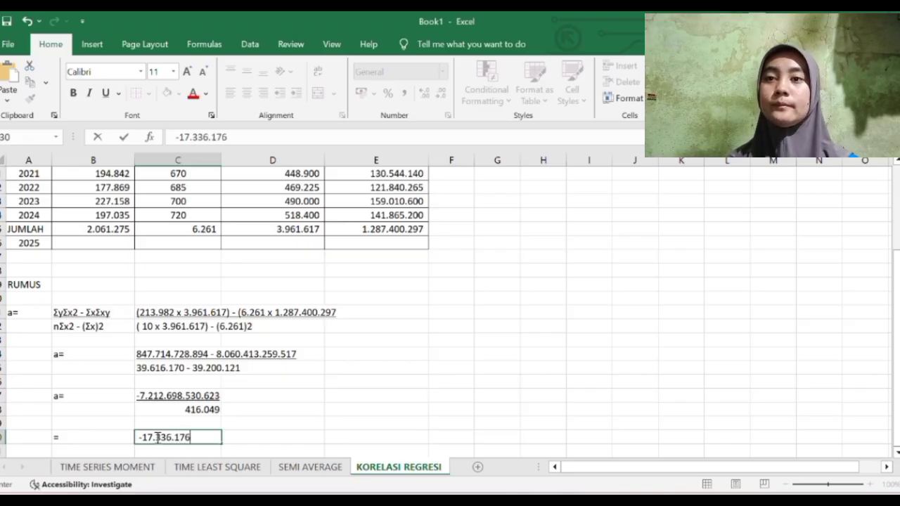
scroll(158, 437, "down", 2)
left_click(156, 434)
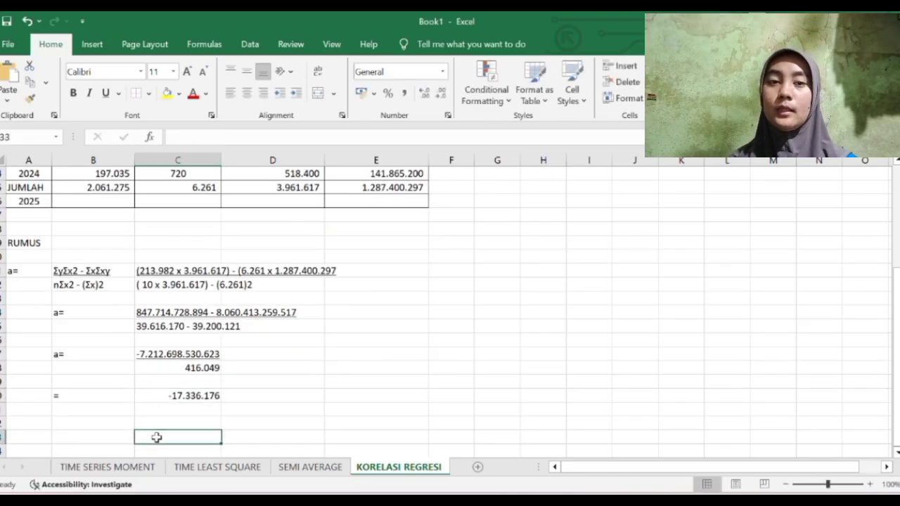
Label A33 as "b=" and write the numerator formula nΣxy - ΣxΣy in B33.
left_click(43, 425)
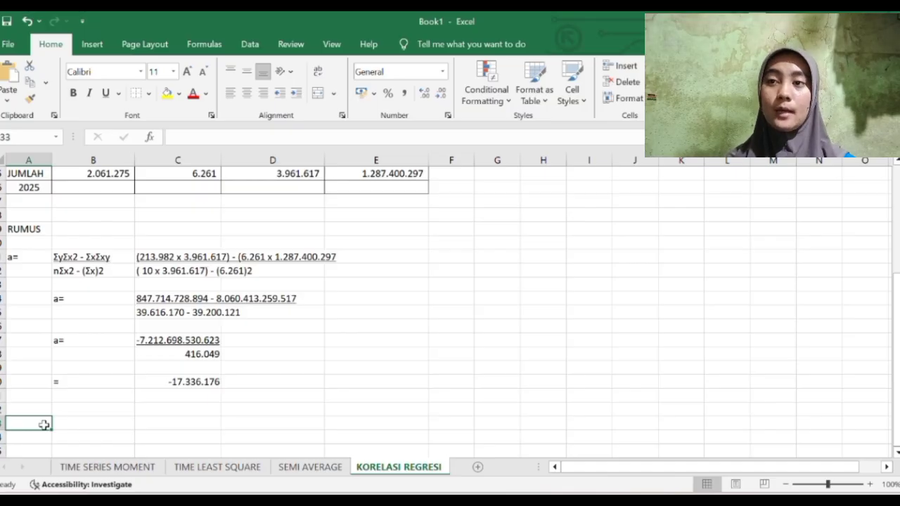
type("b=")
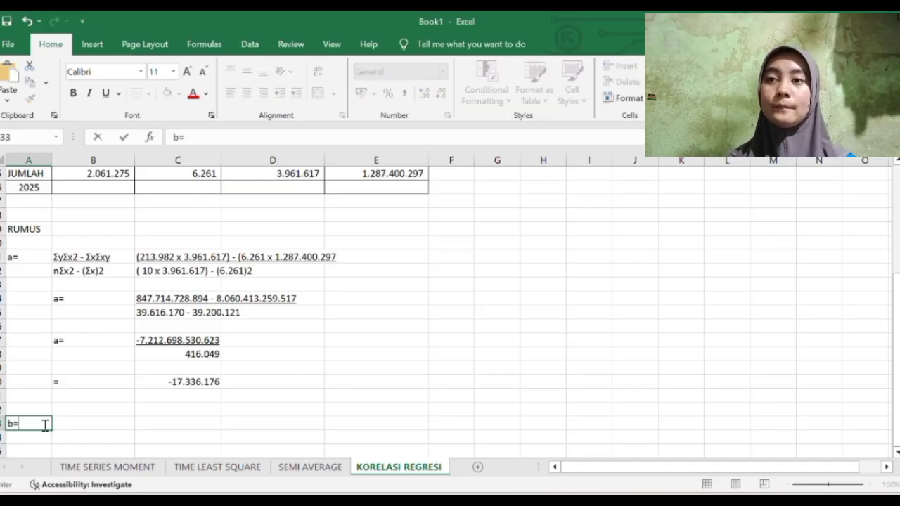
key("Tab")
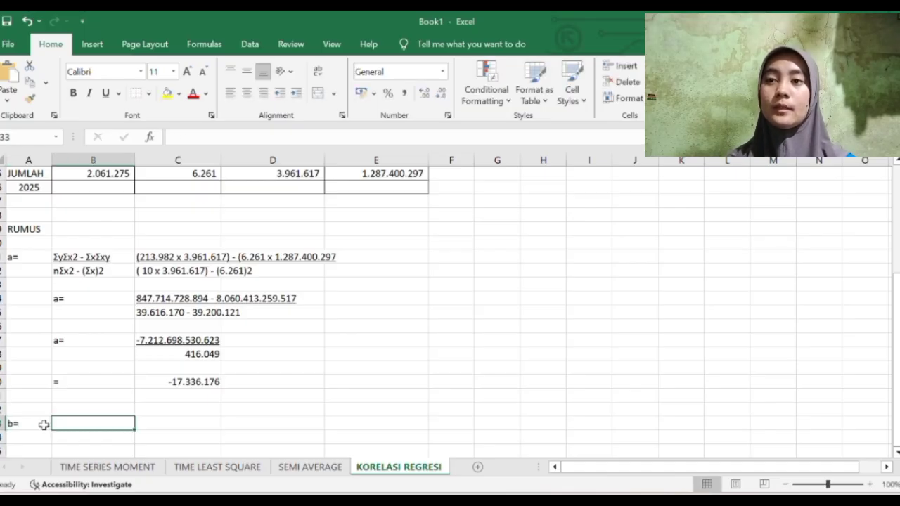
type("n")
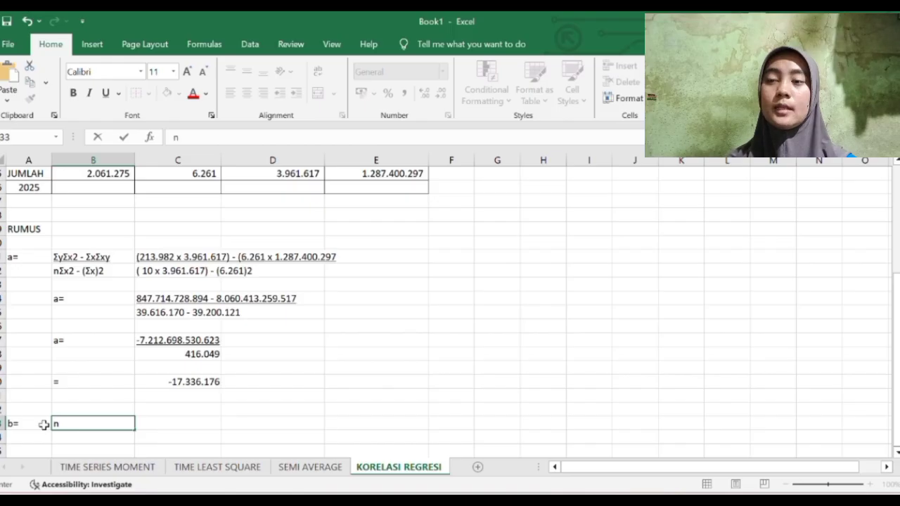
type("Σxy -")
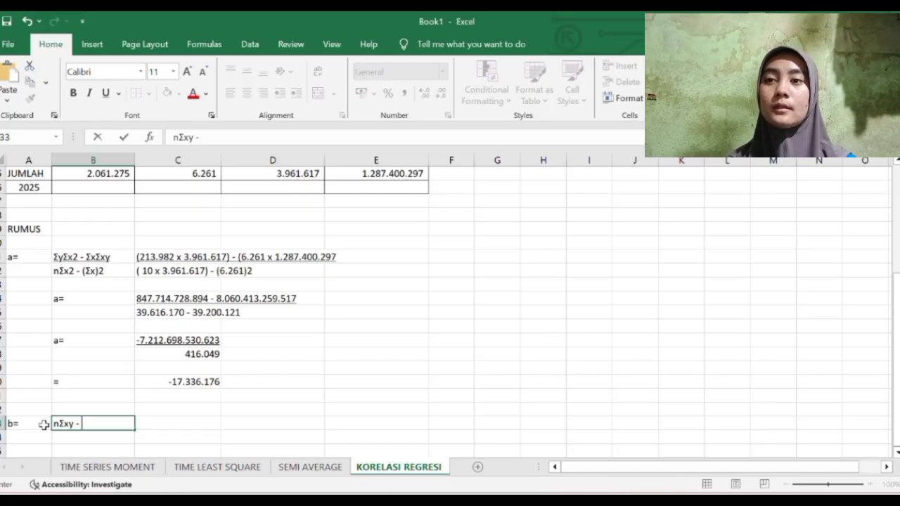
type(" Σ")
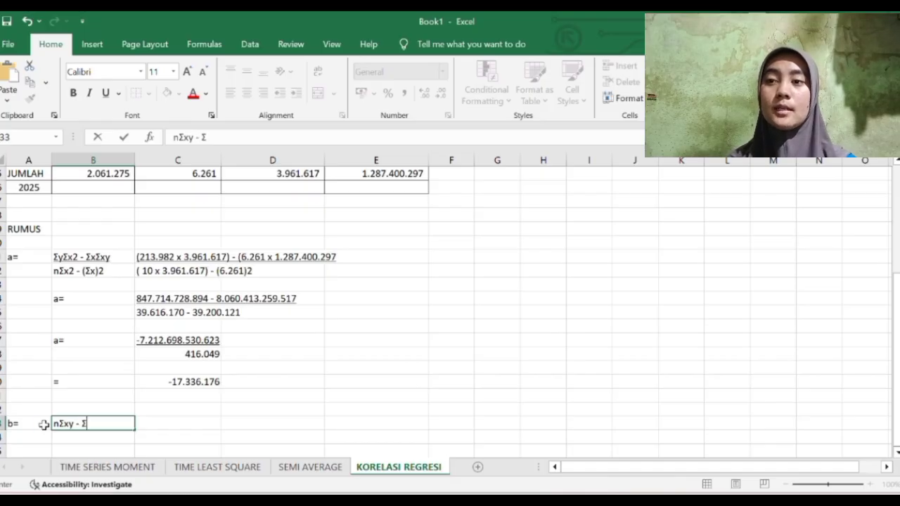
type("xΣy")
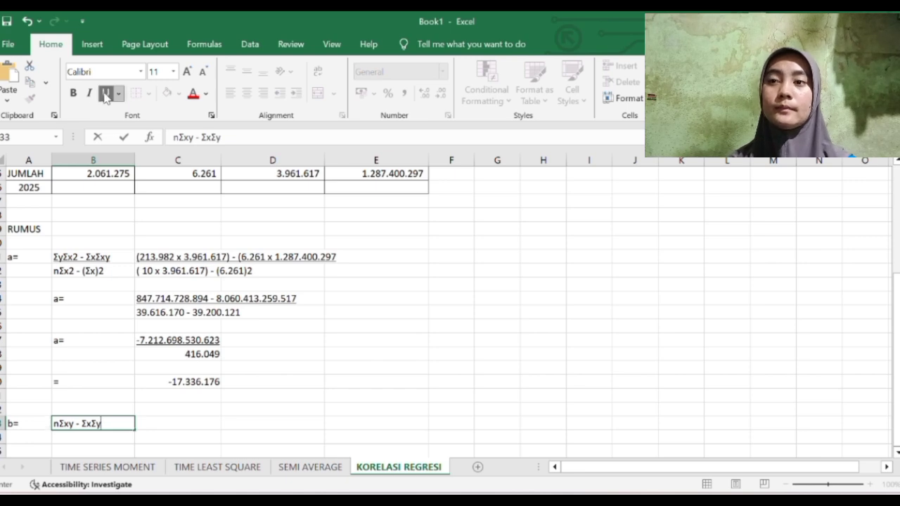
Write the denominator formula for b, nΣx2 - (Σx)2, in B34.
left_click(71, 436)
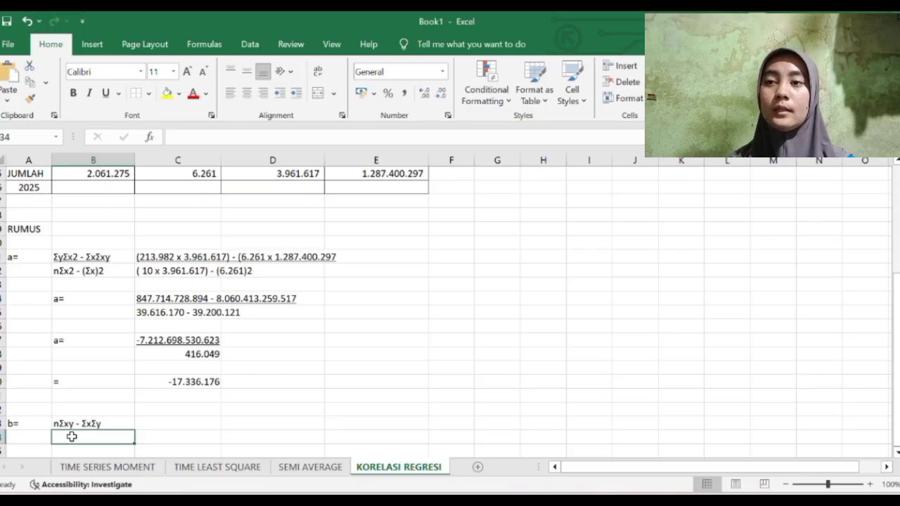
type("n")
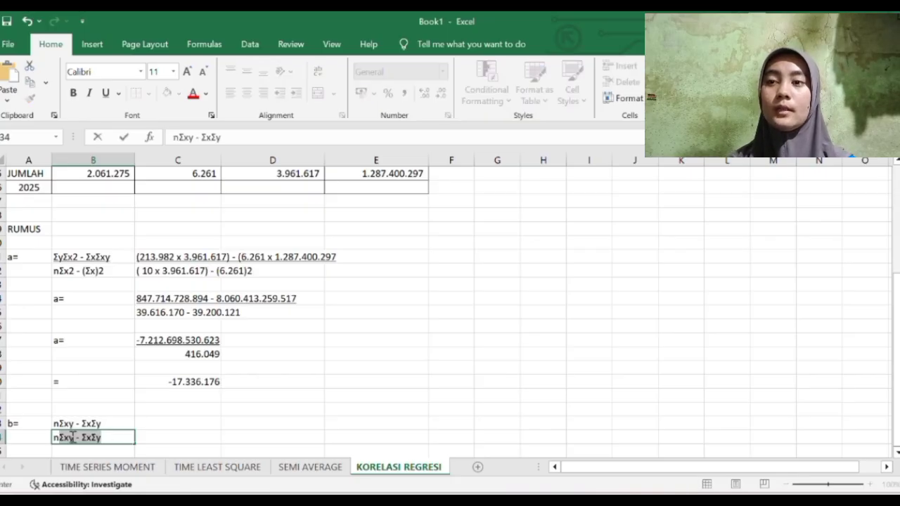
type("Σ")
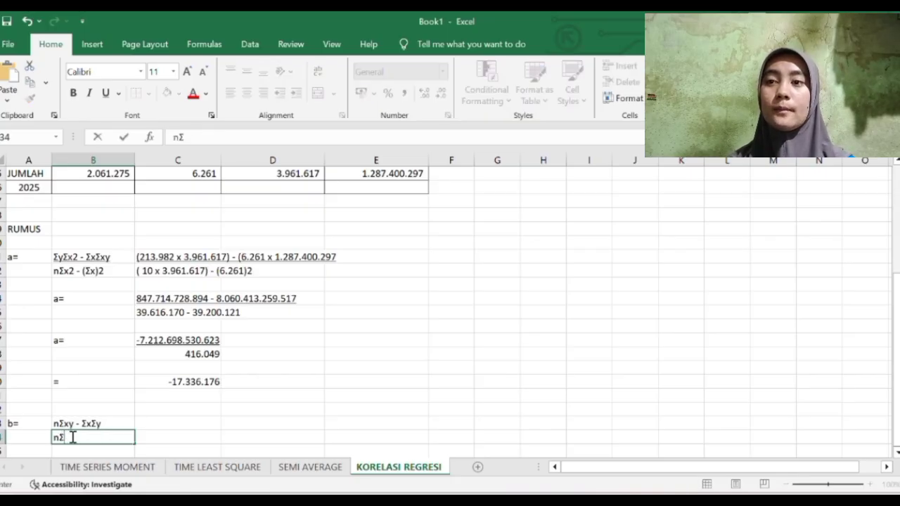
type("x2")
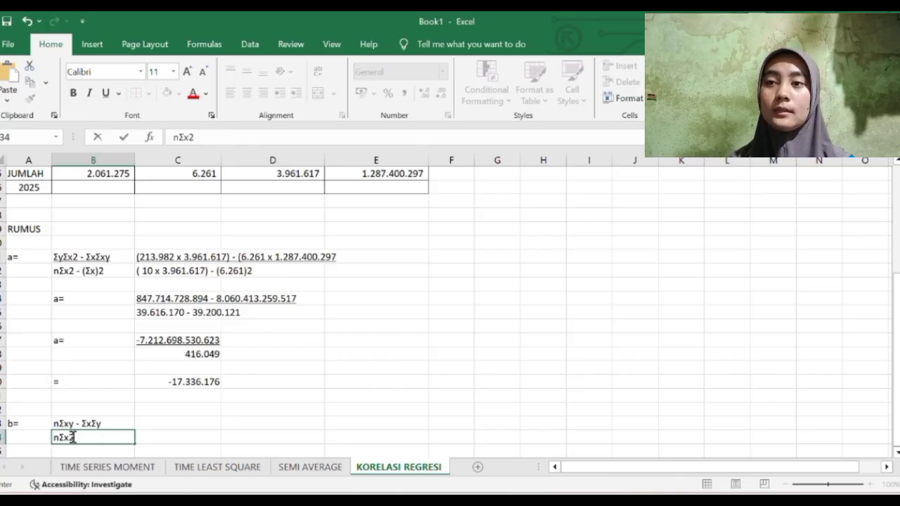
type(" -")
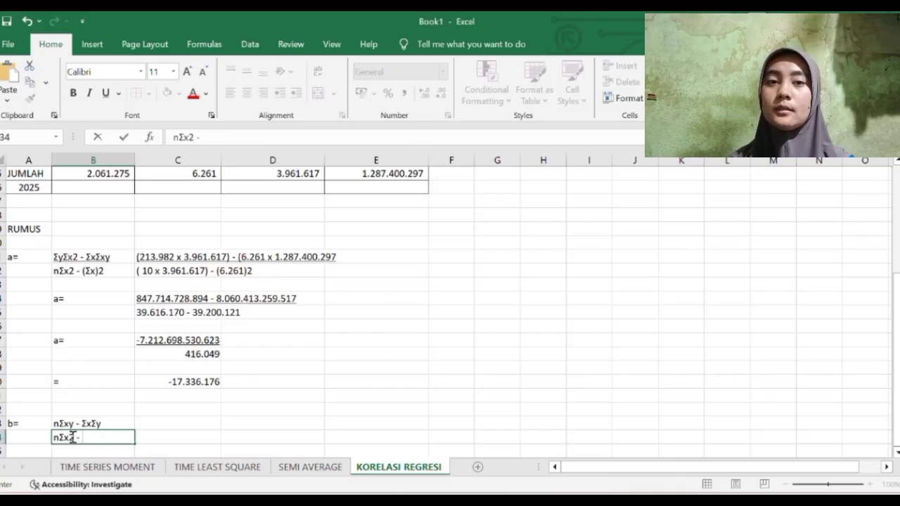
type(" (Σx")
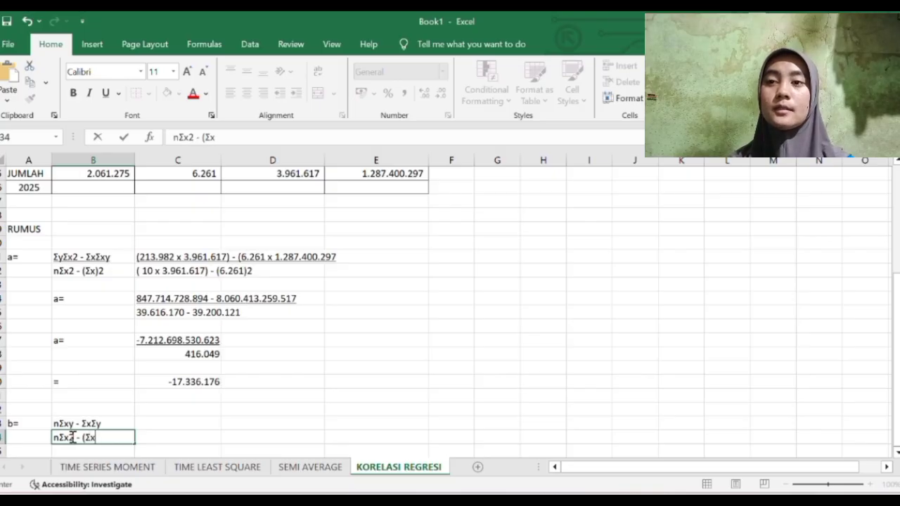
type(")2")
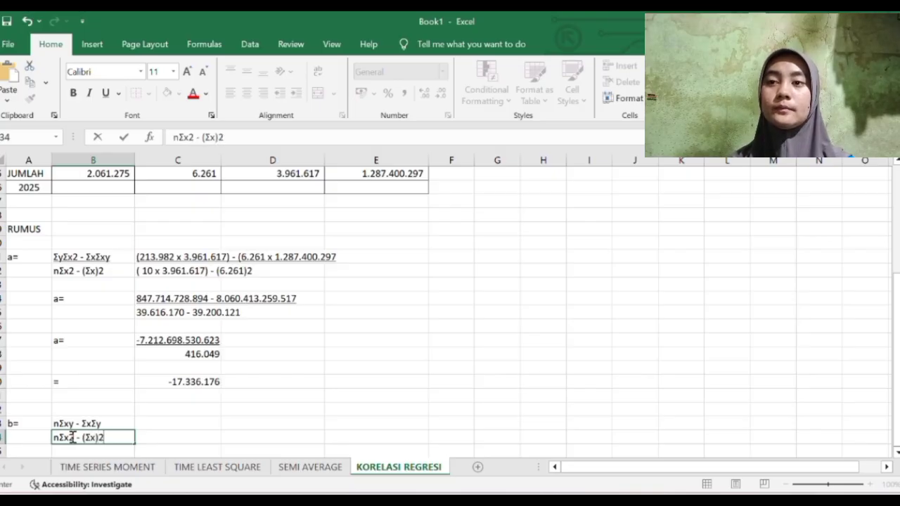
Underline the numerator formula of b in B33 as a fraction line.
left_click(156, 427)
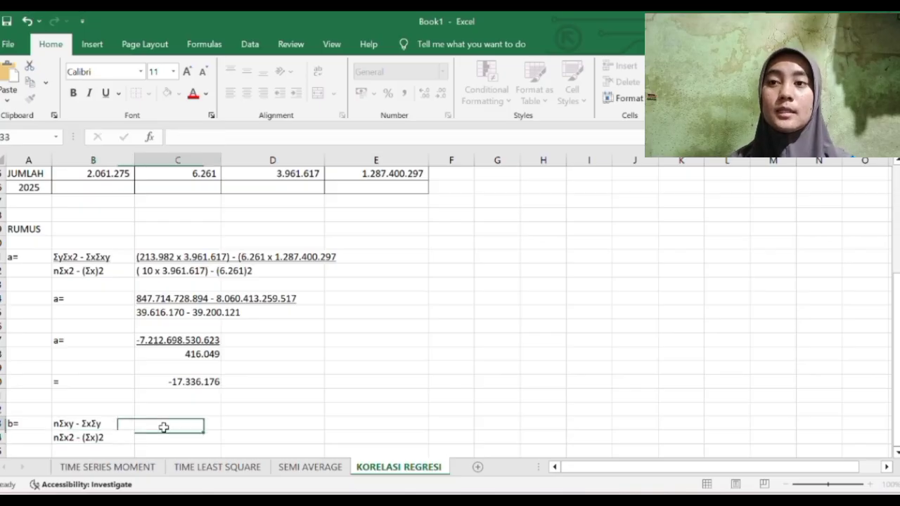
left_click(124, 425)
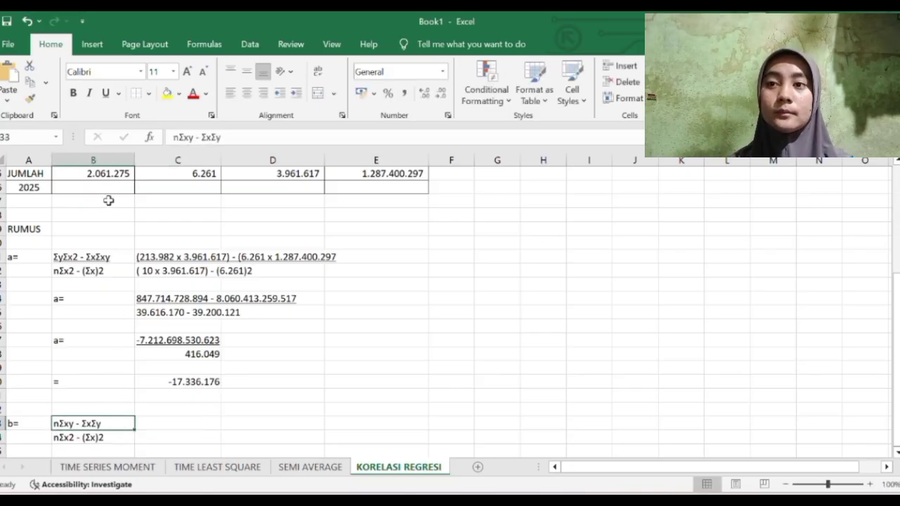
left_click(106, 93)
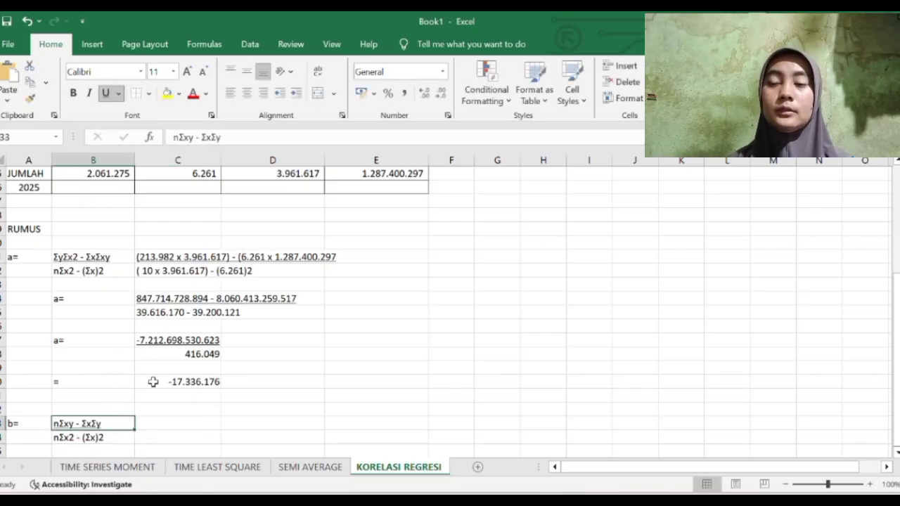
Start the substituted numerator of b in C33 with the first product, (10 x 1.287.400.297.
left_click(158, 421)
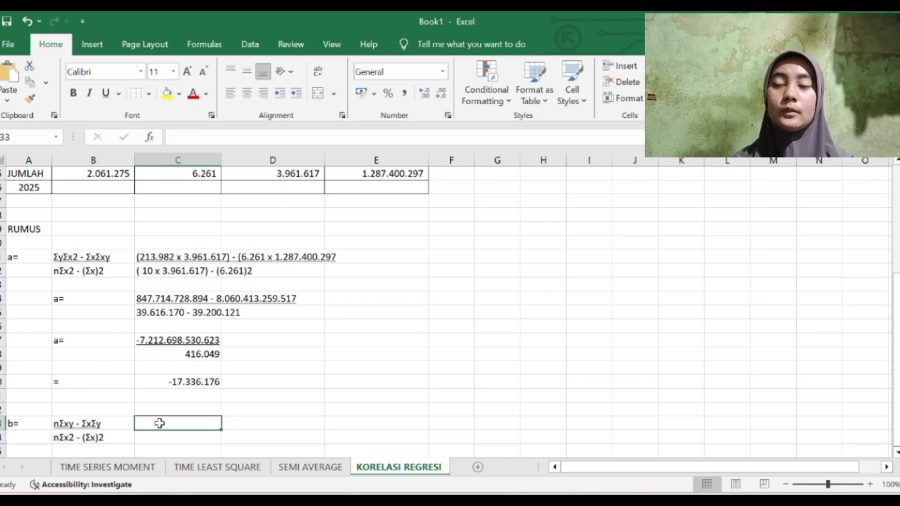
type("(")
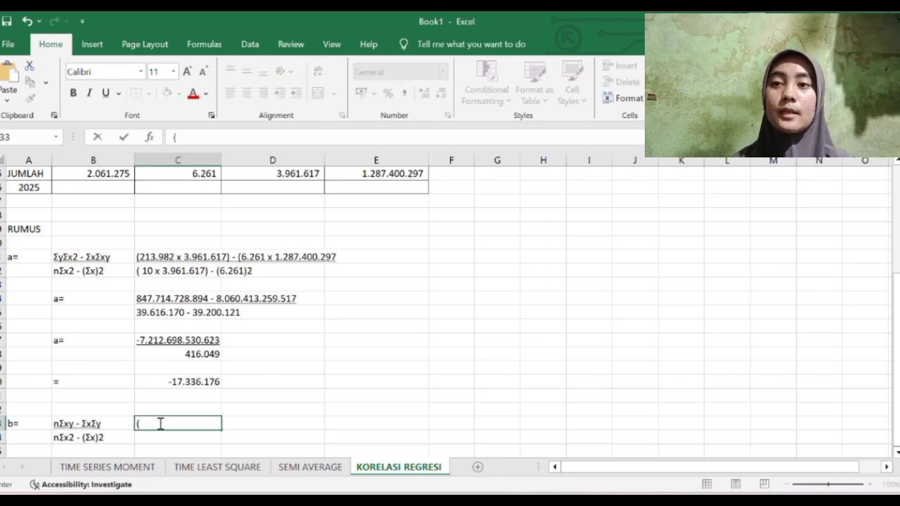
type("10 ")
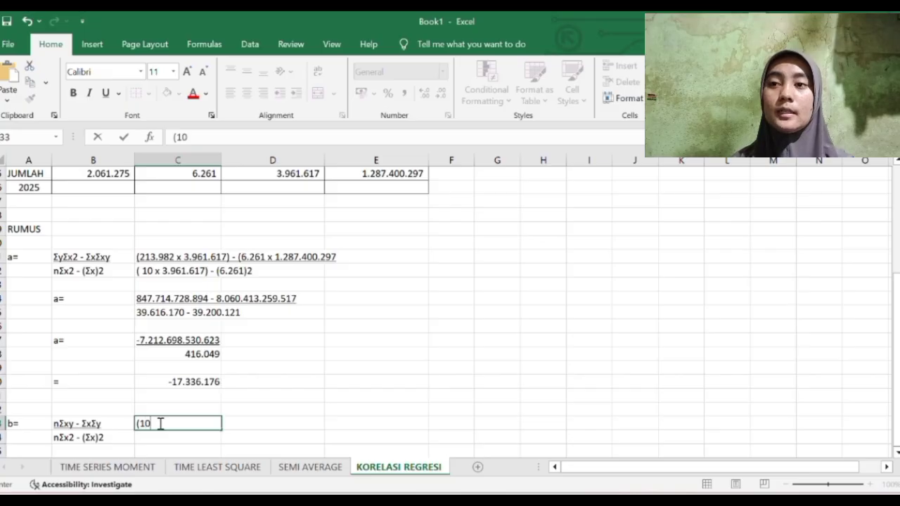
type("x")
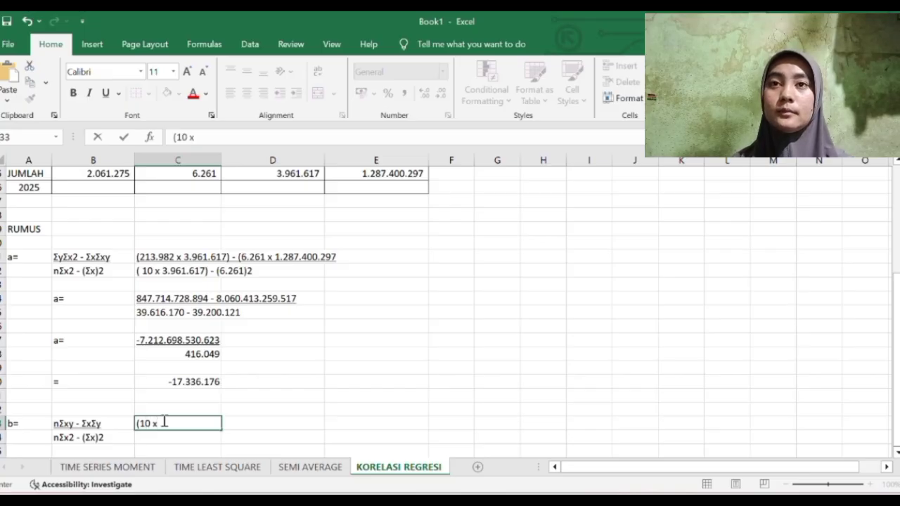
left_click(354, 178)
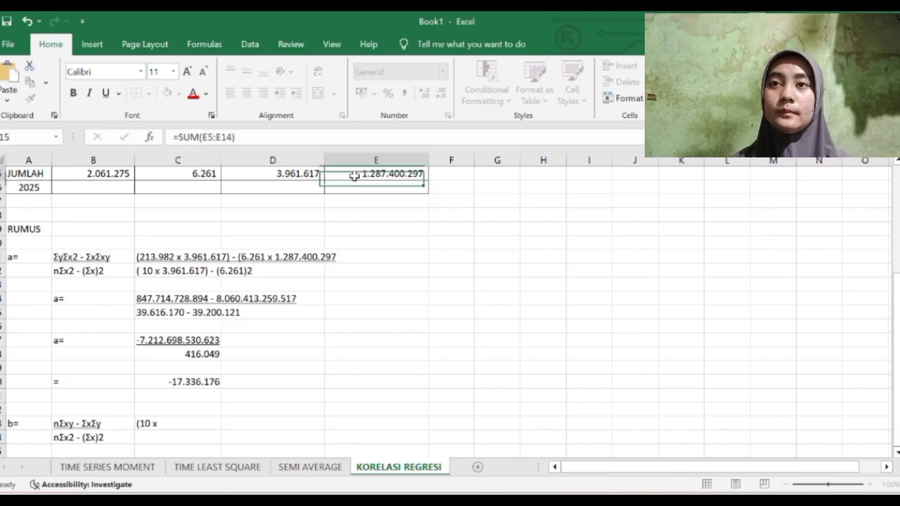
left_click(199, 424)
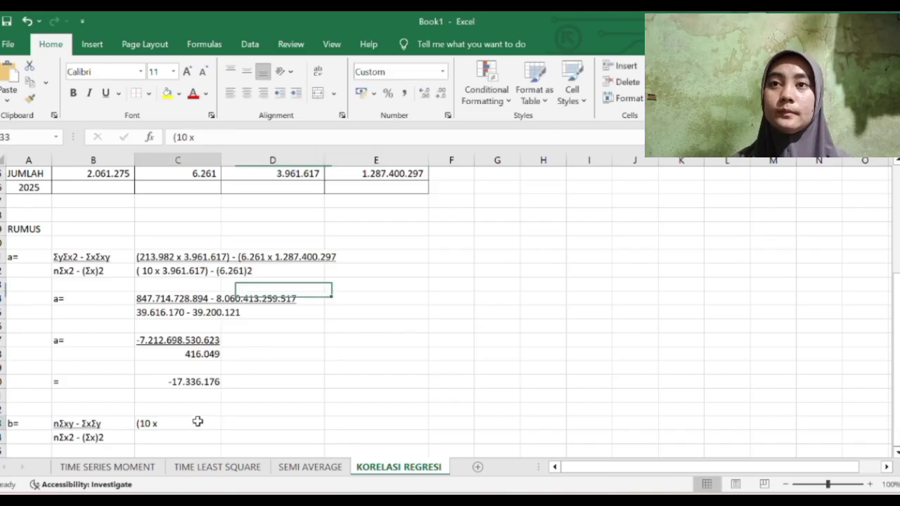
left_click(222, 134)
type("1.2")
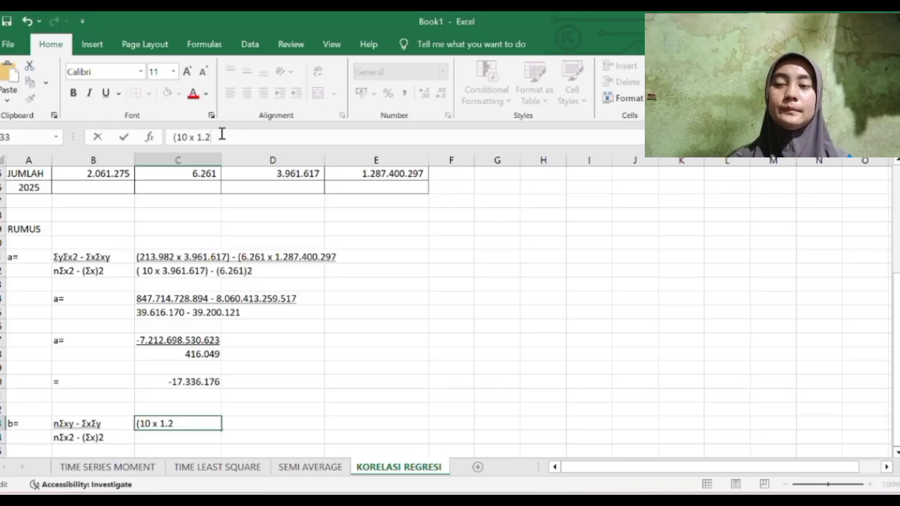
type("87.4")
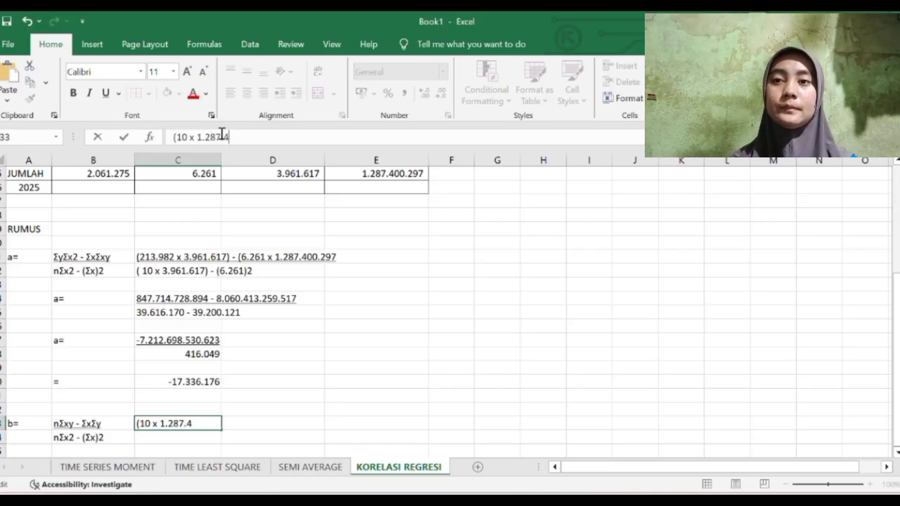
type("00.")
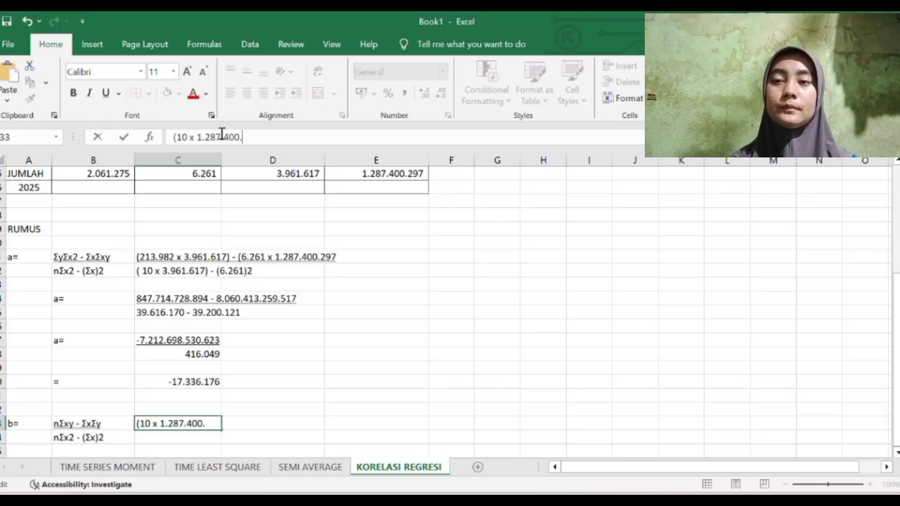
type("297")
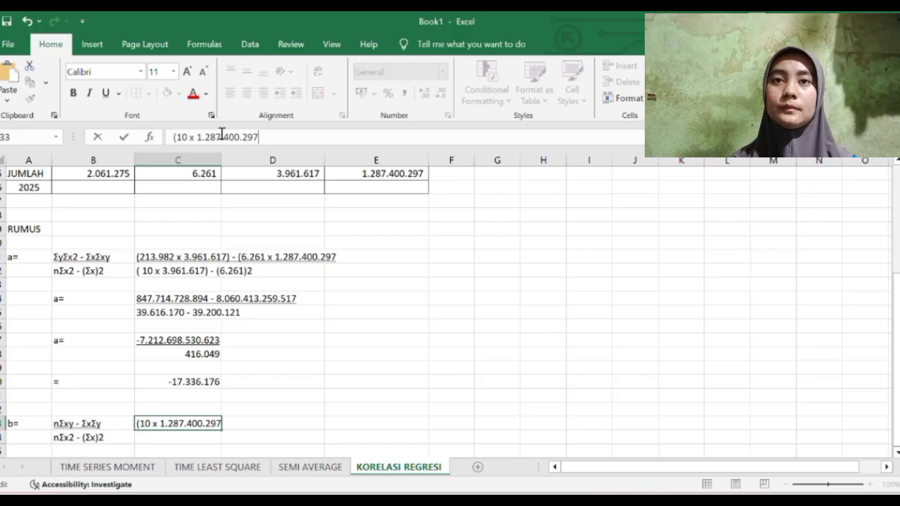
Complete the numerator in C33 by closing the first product and subtracting the second, (6.261 x 213.982).
type(") - (")
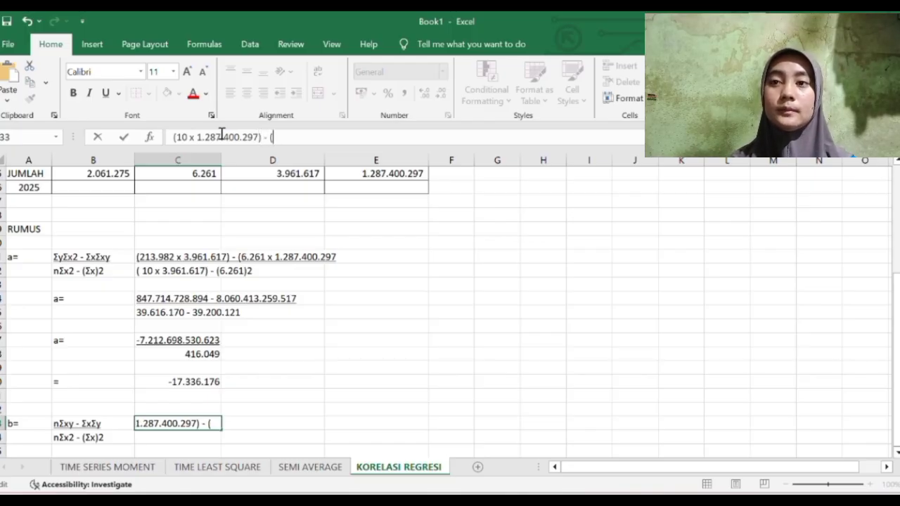
type("6")
type(".2")
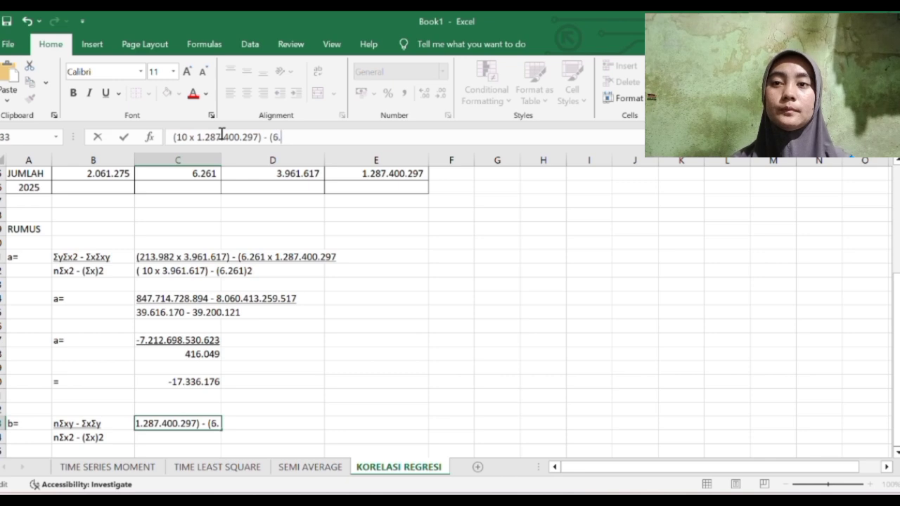
type("61 ")
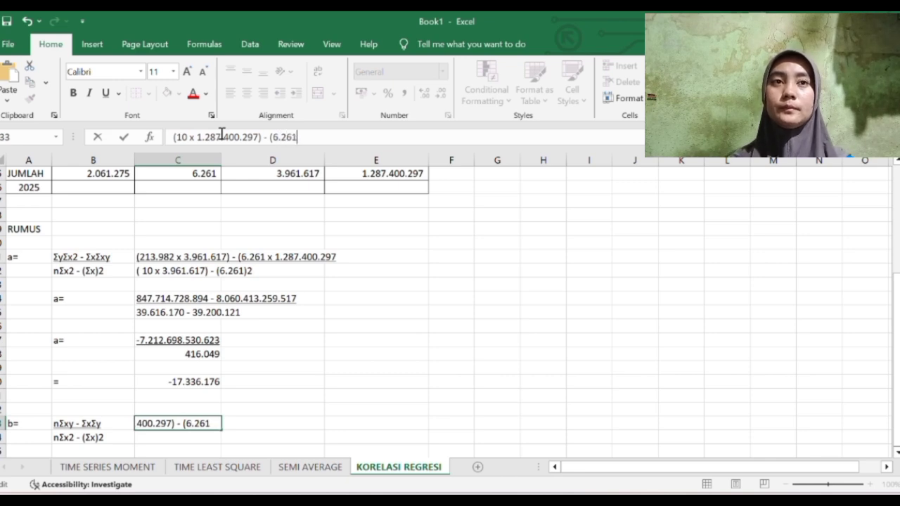
type("x")
key("BackSpace")
type("x ")
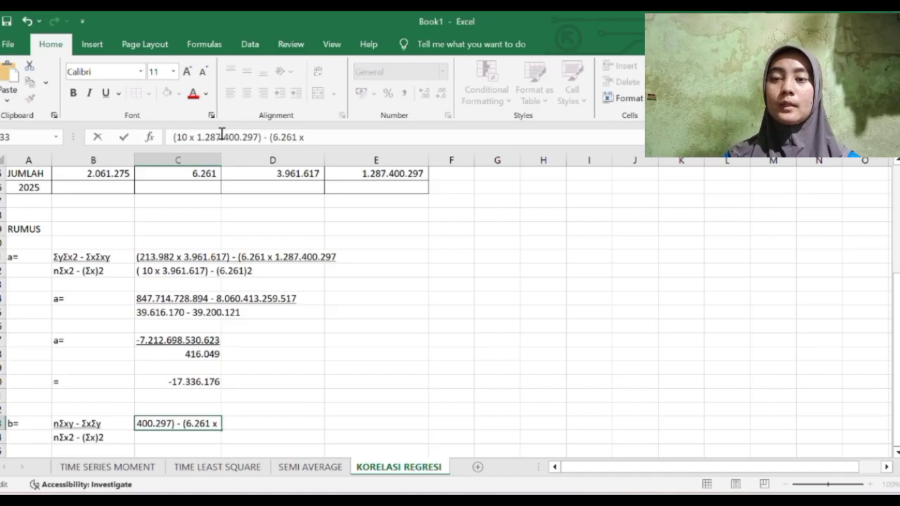
type("21")
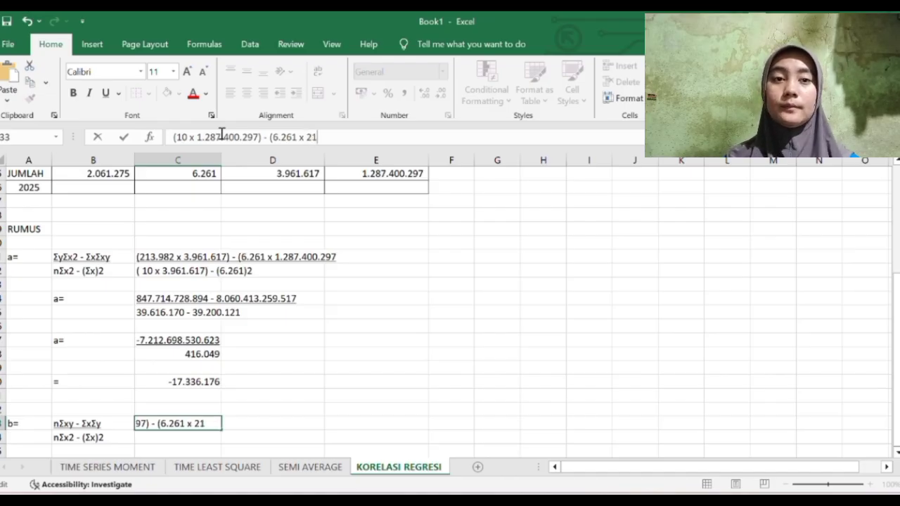
type("3.98")
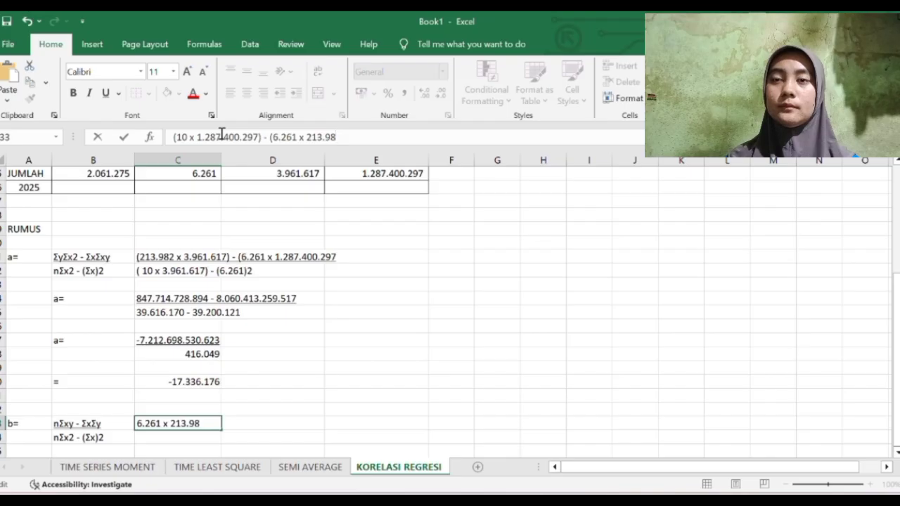
type("2)")
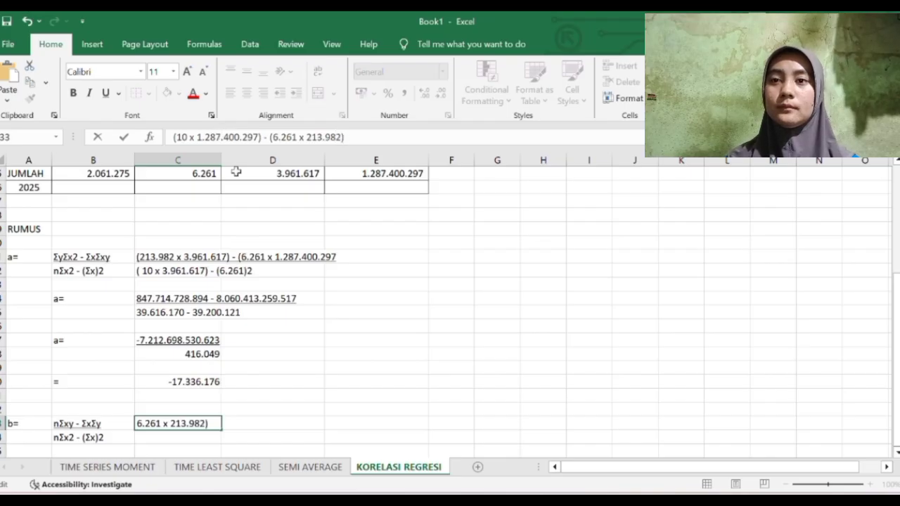
key("Return")
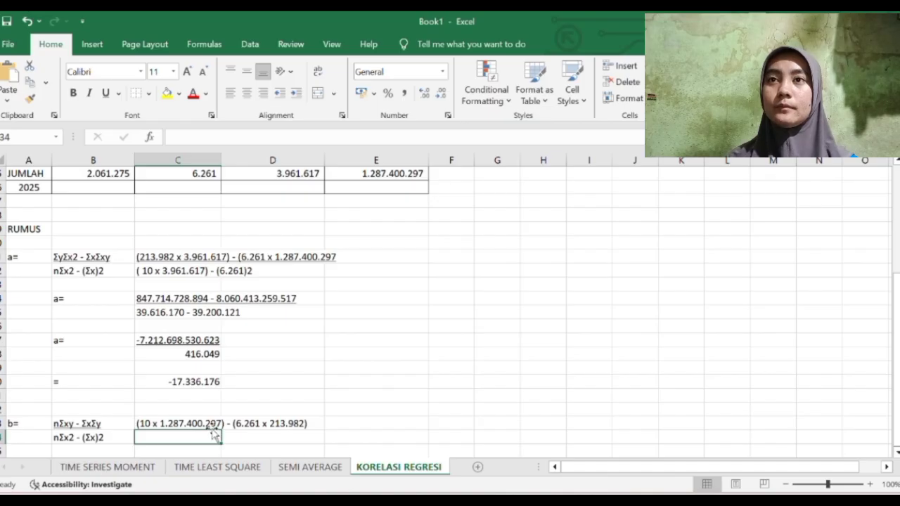
Underline the substituted numerator of b in C33 and start the substituted denominator in C34 with (10 x.
left_click(211, 425)
left_click(106, 93)
left_click(193, 437)
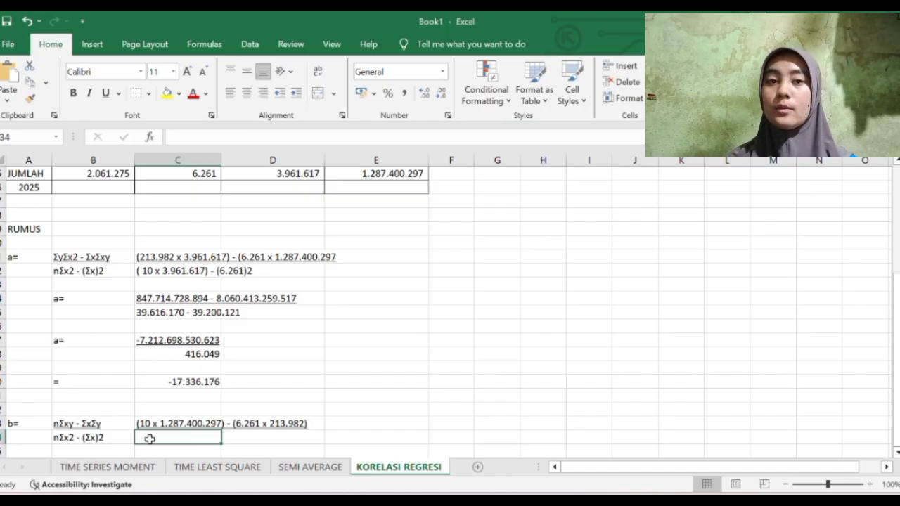
type("(")
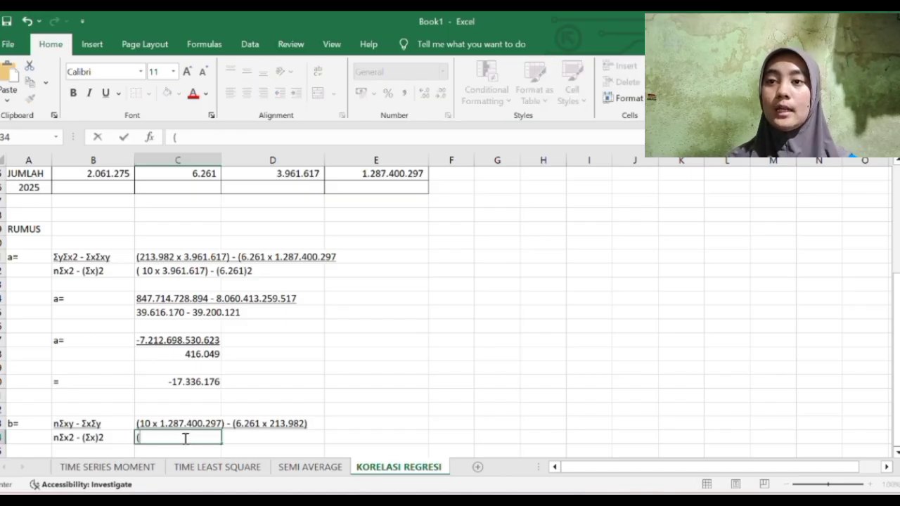
type("10")
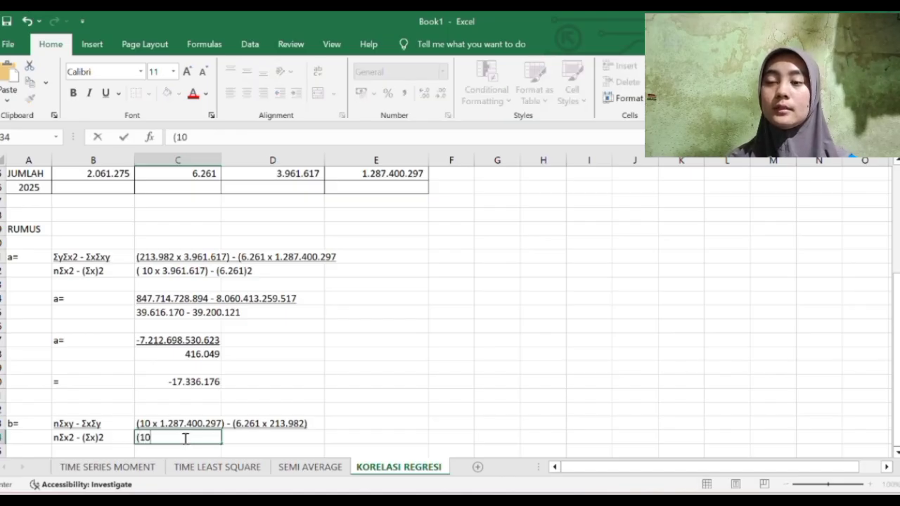
type(" x")
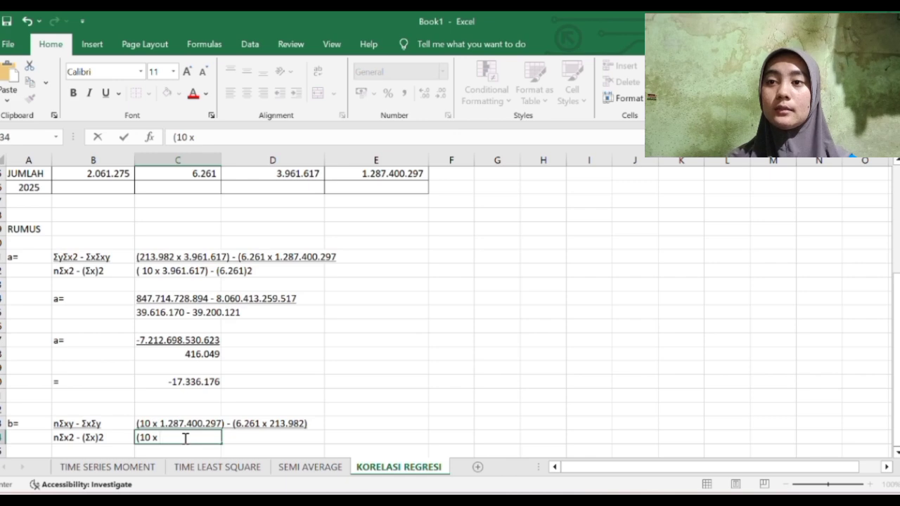
Continue the denominator in C34 with the Σx2 total, 3.961.617, closing the first product and adding a minus sign.
left_click(296, 181)
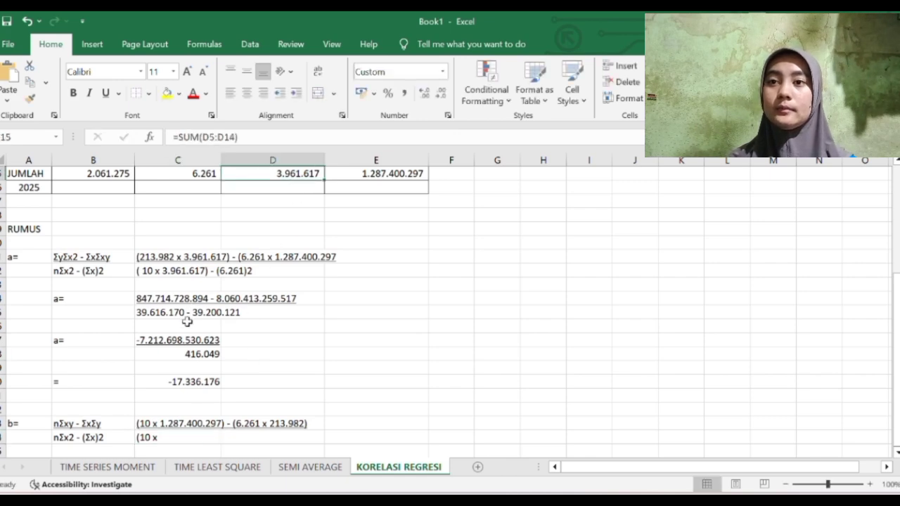
left_click(174, 439)
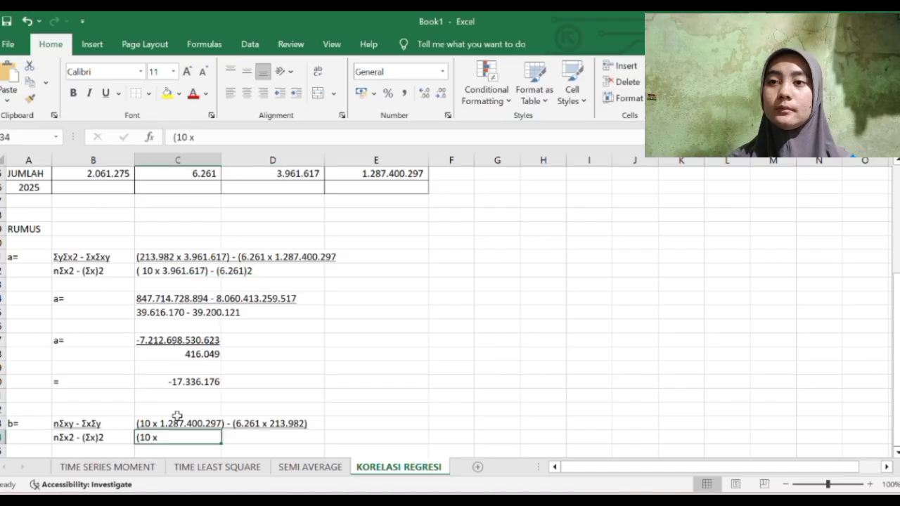
left_click(232, 134)
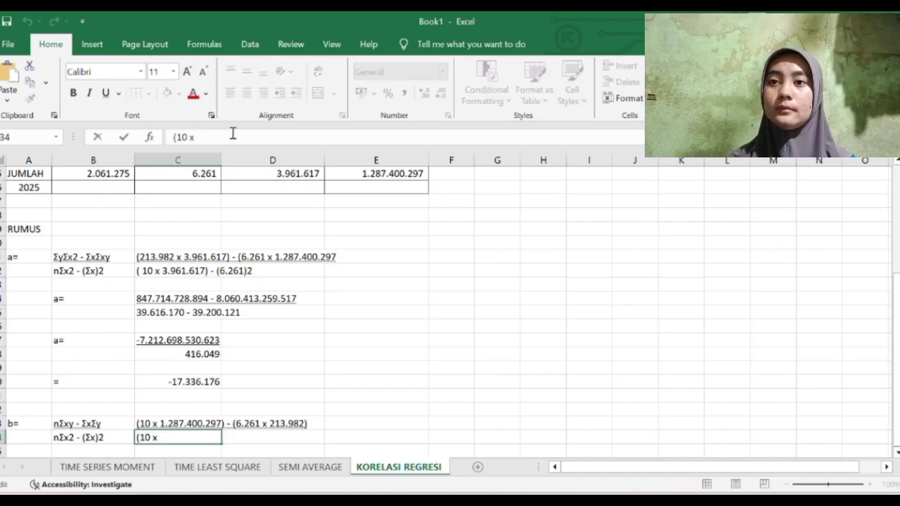
type("3.")
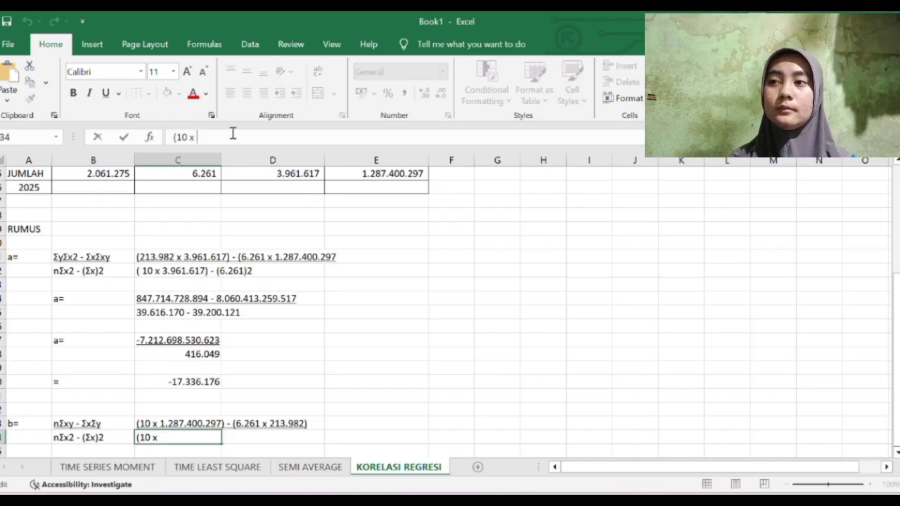
type("9")
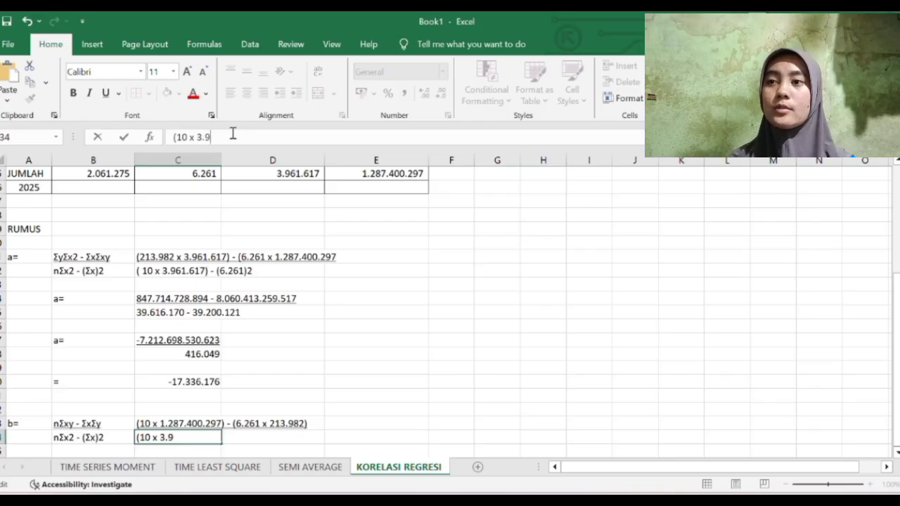
type("61")
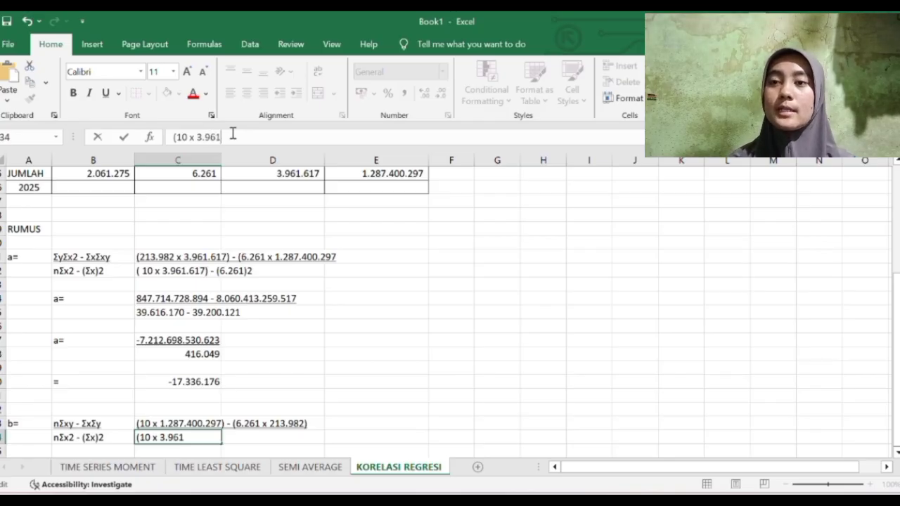
type(".61")
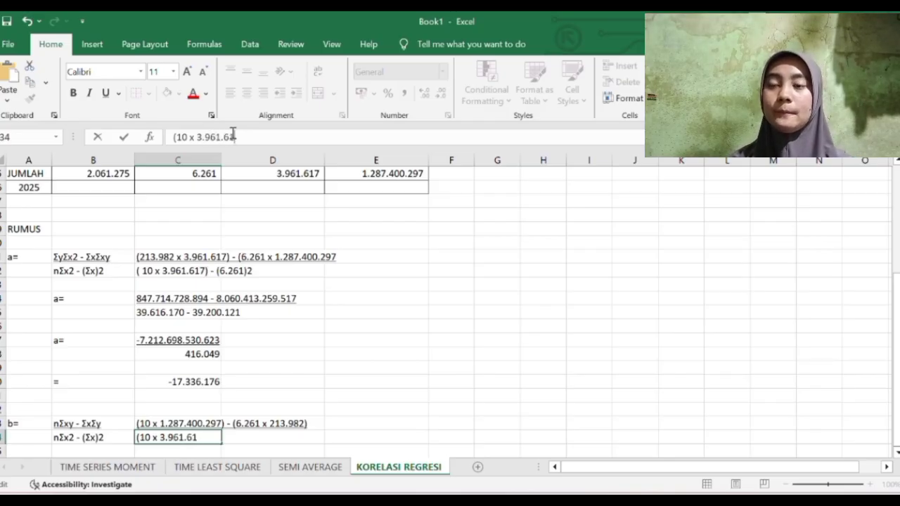
type("7) - ")
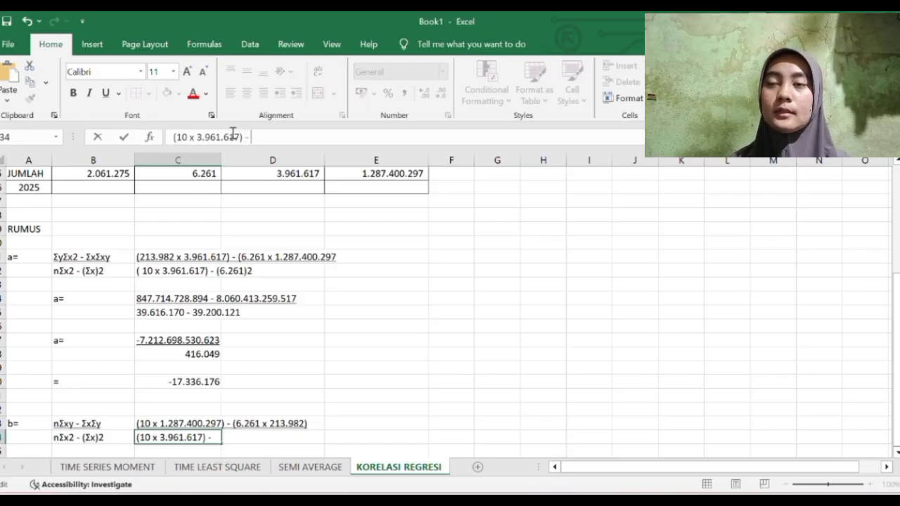
Complete the substituted denominator of b in C34 with the squared term (6.261)2.
type("(")
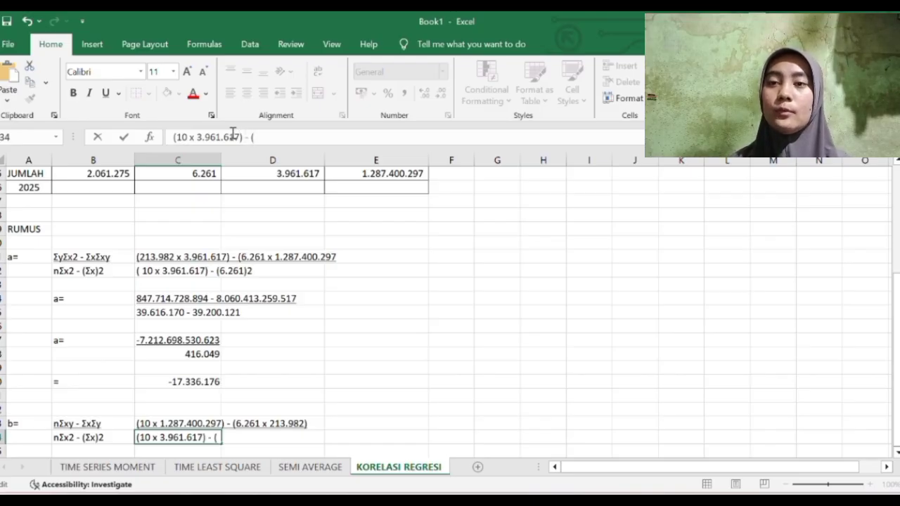
type("6.")
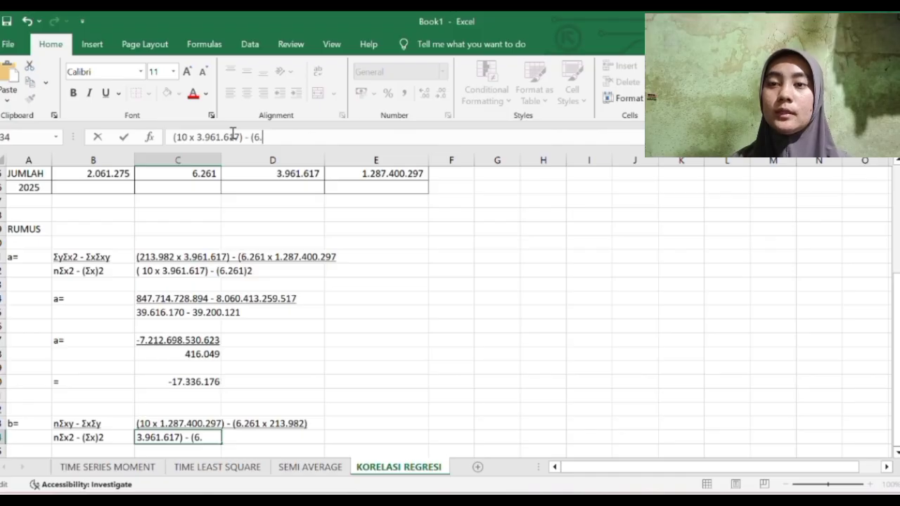
type("26")
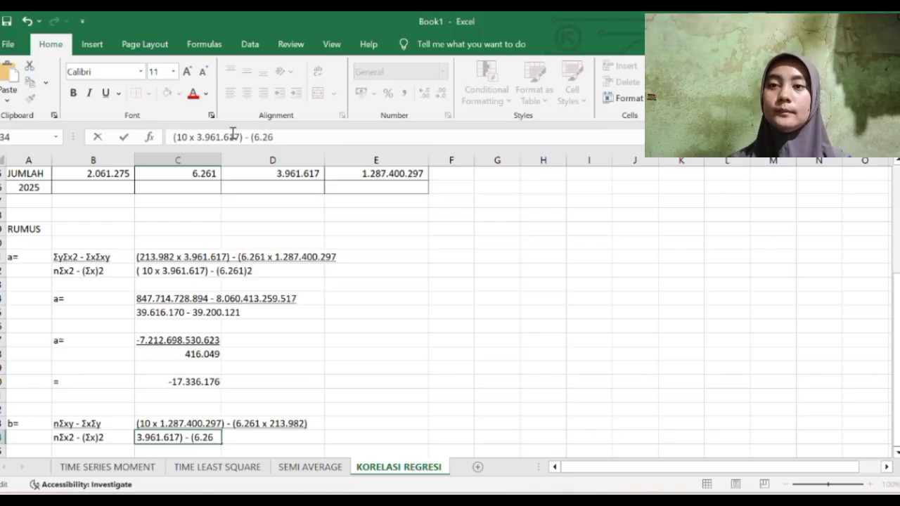
type("1")
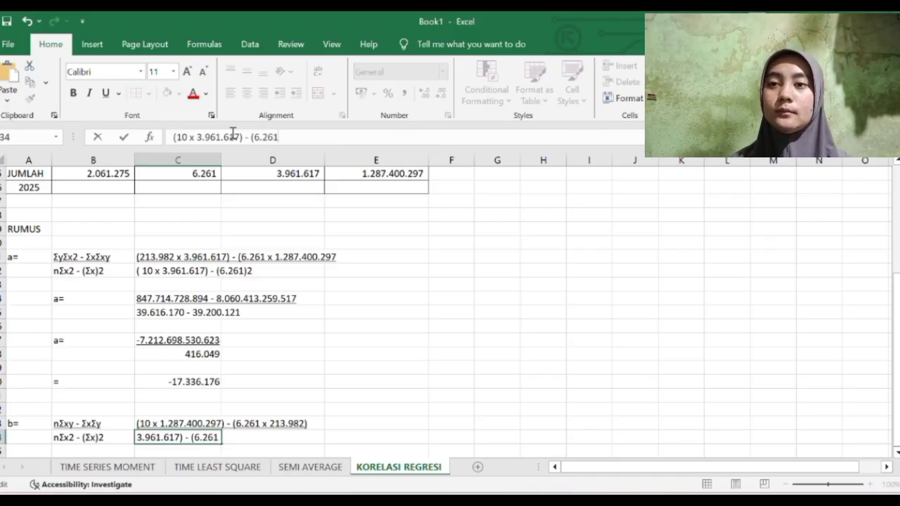
type(")2")
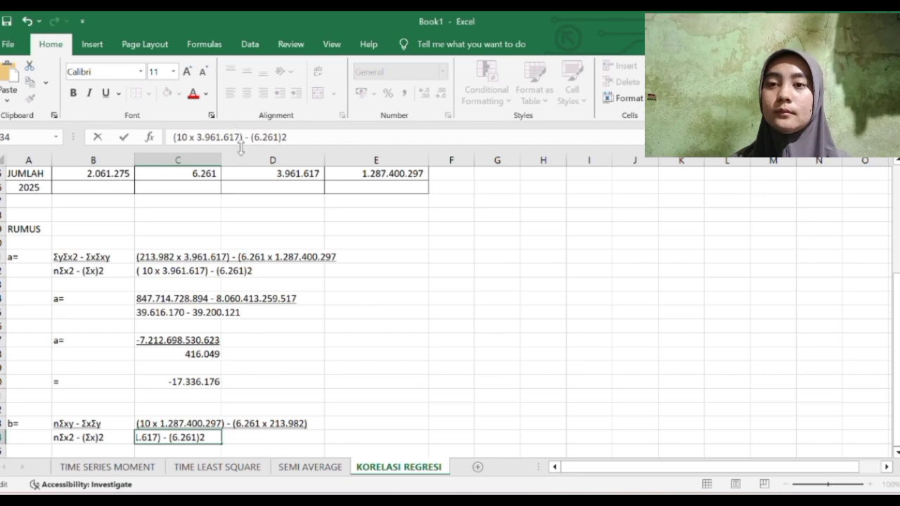
left_click(291, 355)
Label the next calculation line below the b formula as a= in B36.
scroll(292, 355, "down", 2)
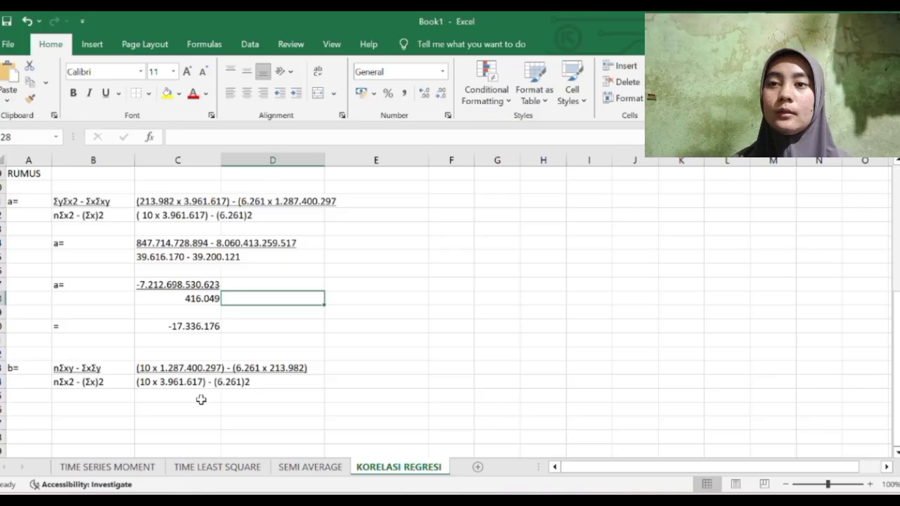
double_click(127, 409)
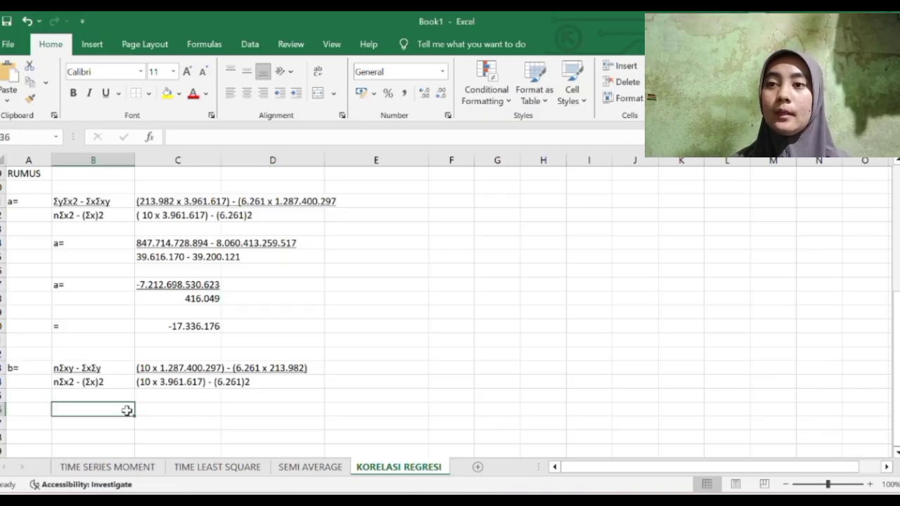
type("a=")
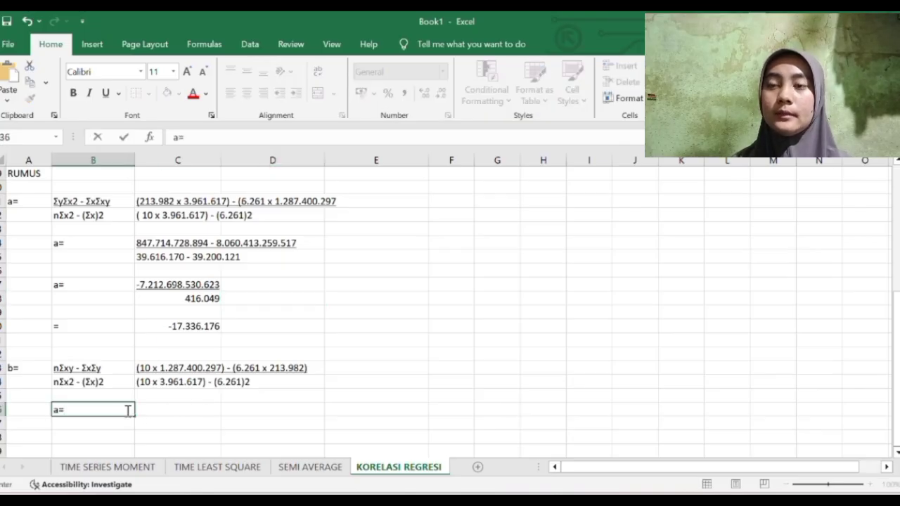
key("Tab")
Start the evaluated numerator of b in C36 with the first product, 12.874.002.970, followed by a minus sign.
left_click(162, 367)
left_click(157, 410)
type("12")
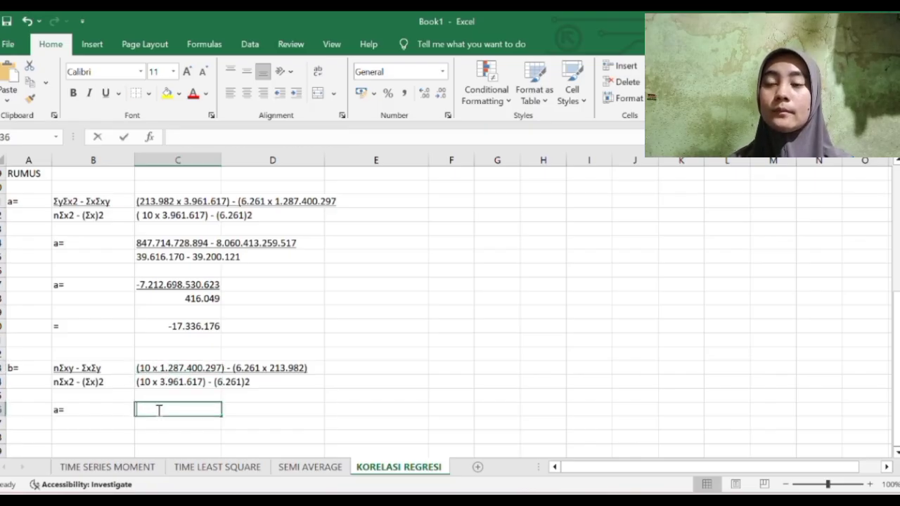
type(".8")
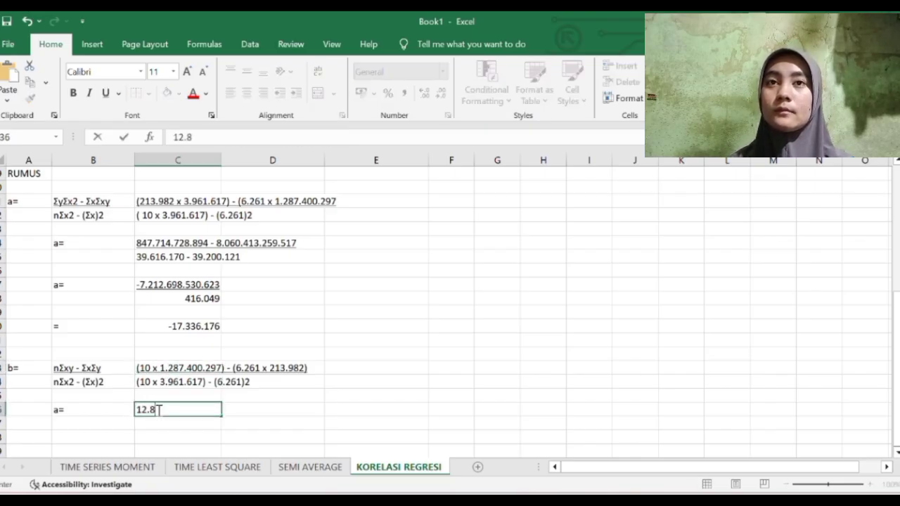
type("74")
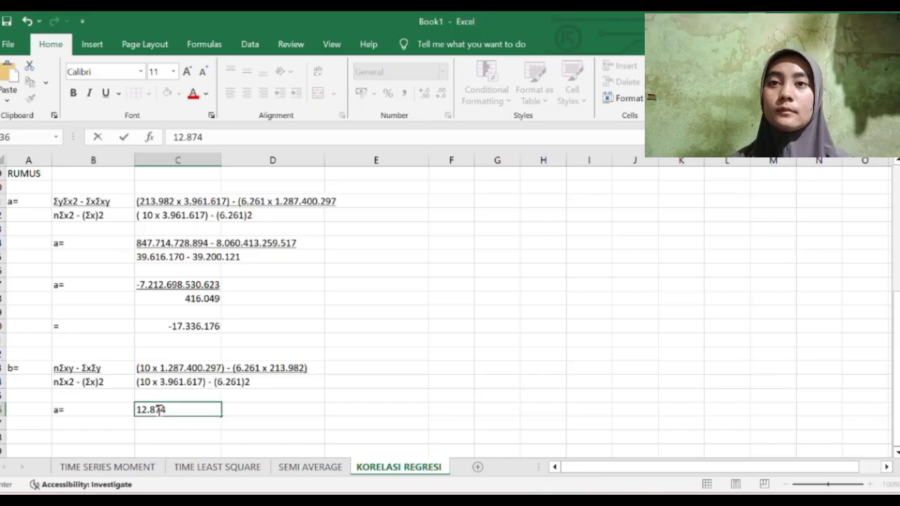
type(".")
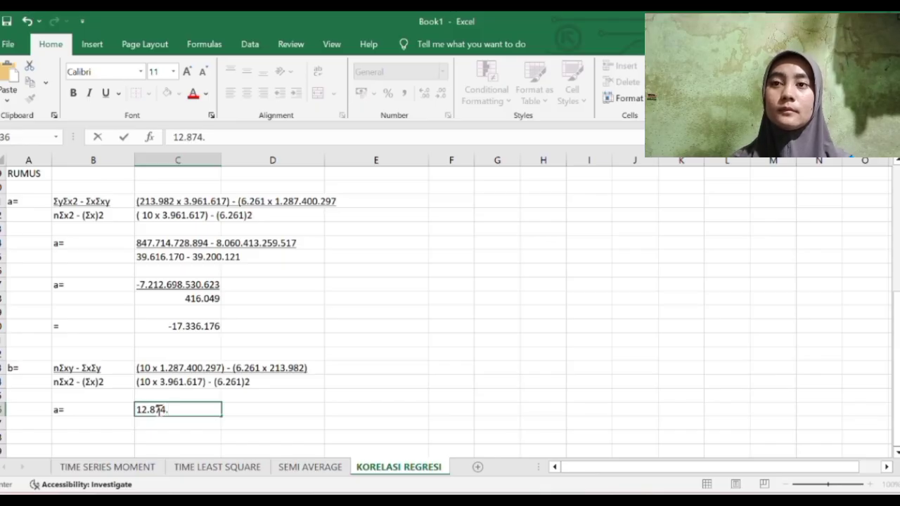
type("0")
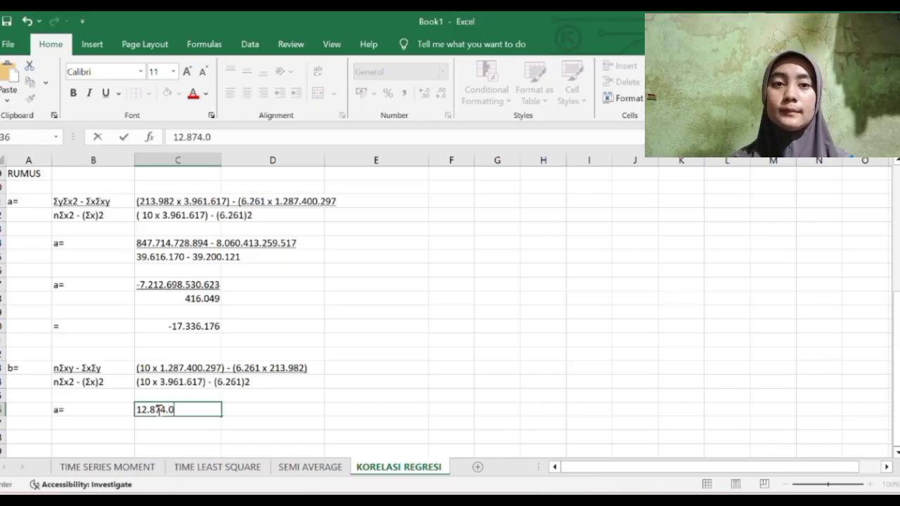
type("02.970 -")
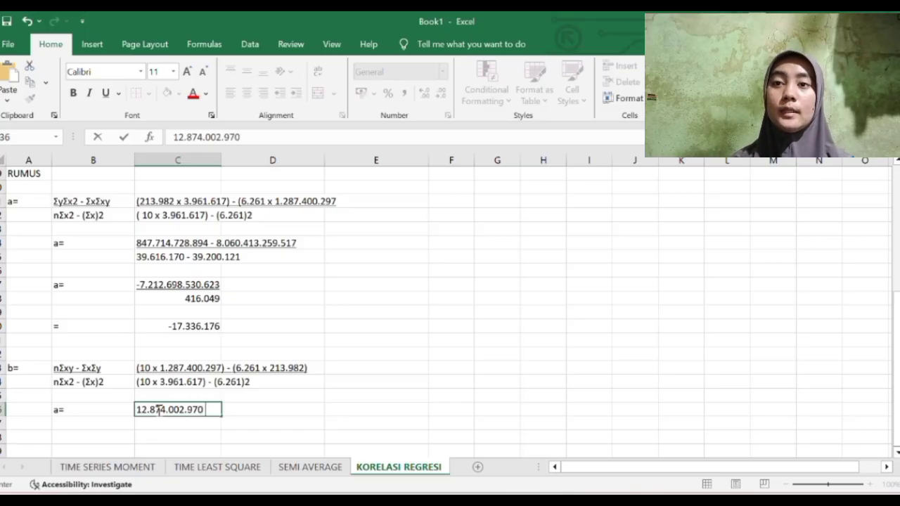
Complete the numerator in C36 with the subtracted value 1.339.741.302 and underline it as a fraction line.
type(" 1.5")
key("BackSpace")
type("33")
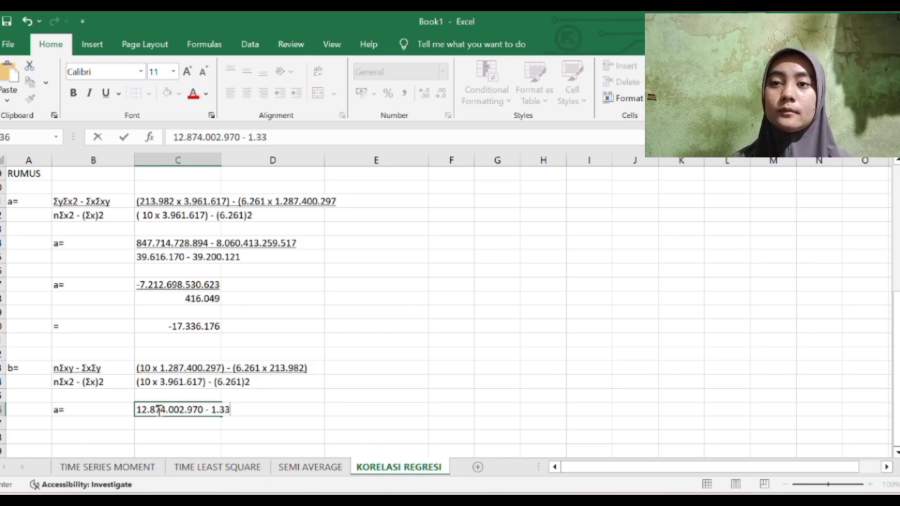
type("9.741.302")
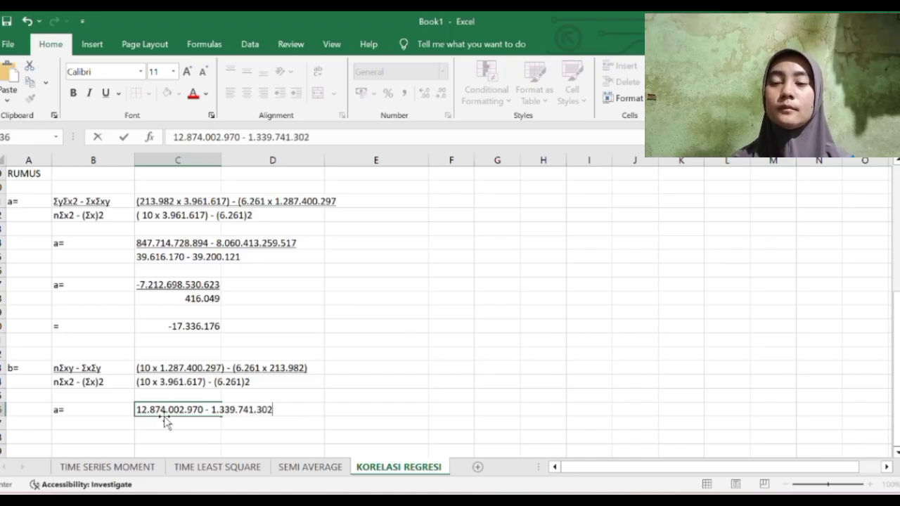
key("ctrl+Return")
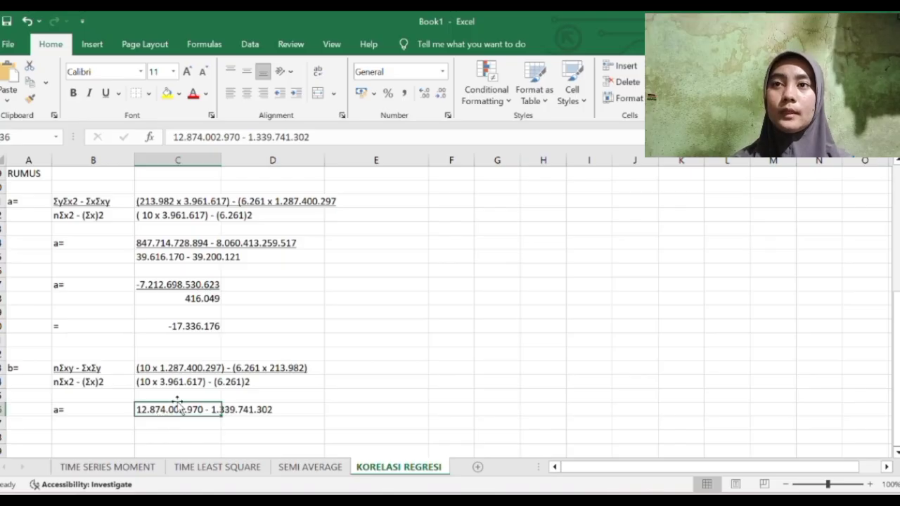
left_click(107, 94)
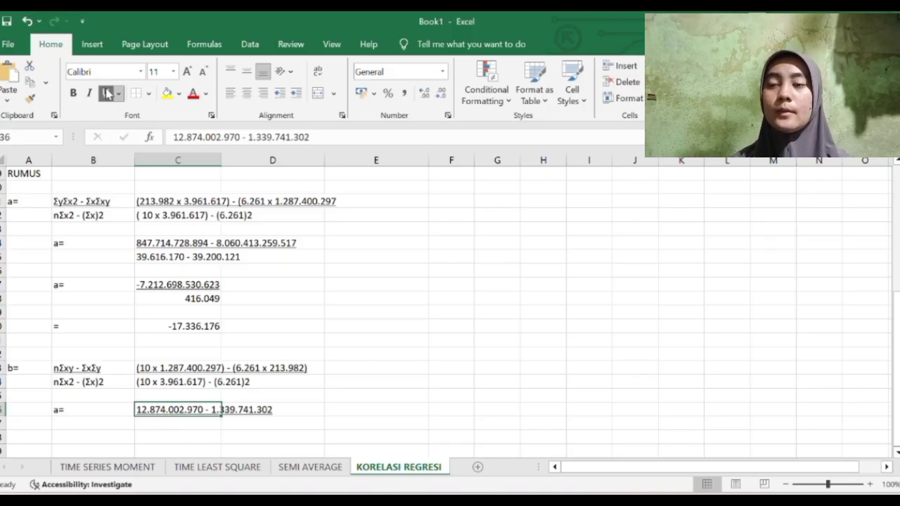
Enter the evaluated denominator of b, 39.616.170 - 39.200.121, in C37 beneath the underlined numerator.
left_click(167, 426)
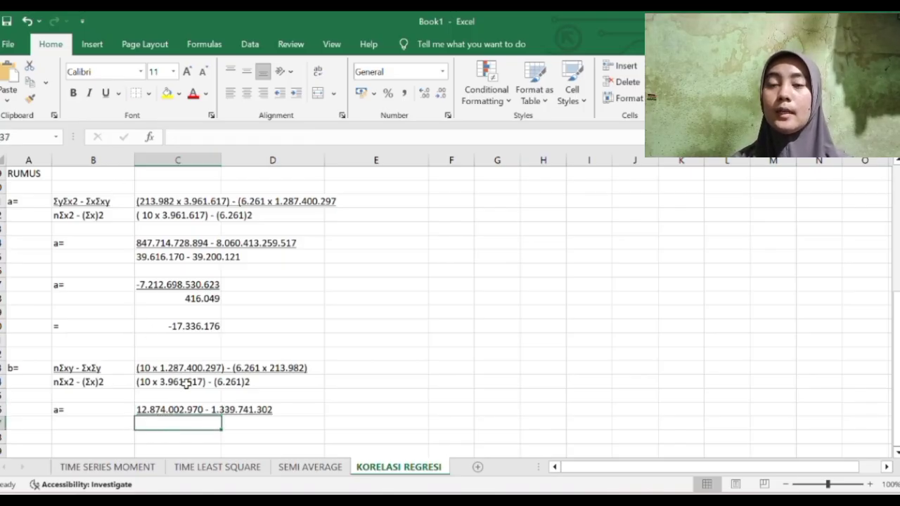
left_click(187, 381)
left_click(195, 427)
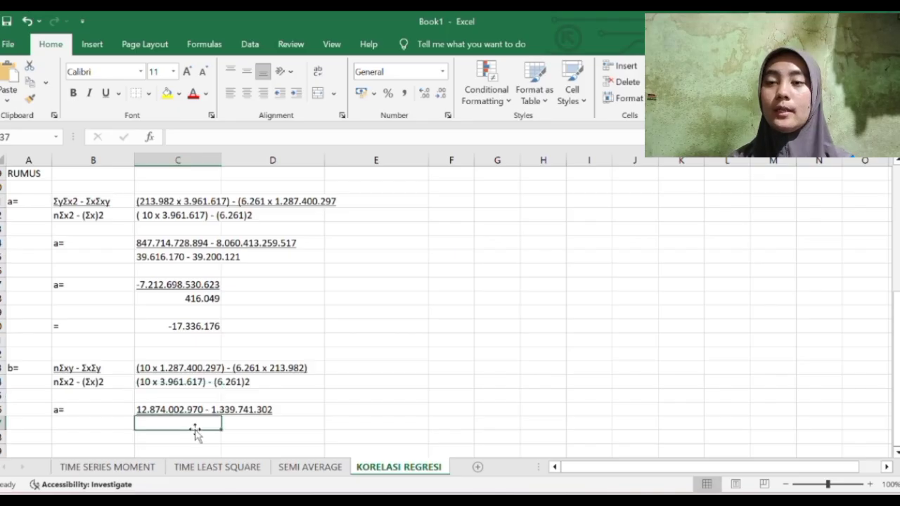
type("39.616.170 -")
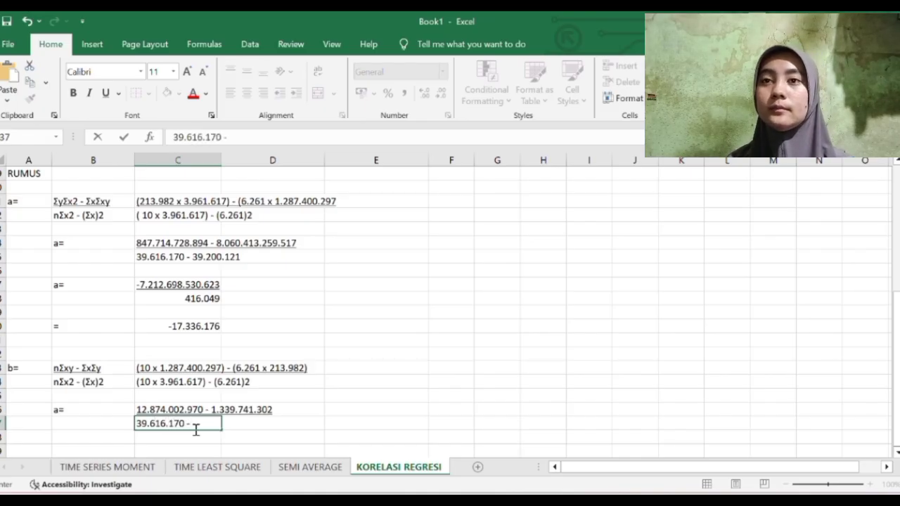
type(" 39")
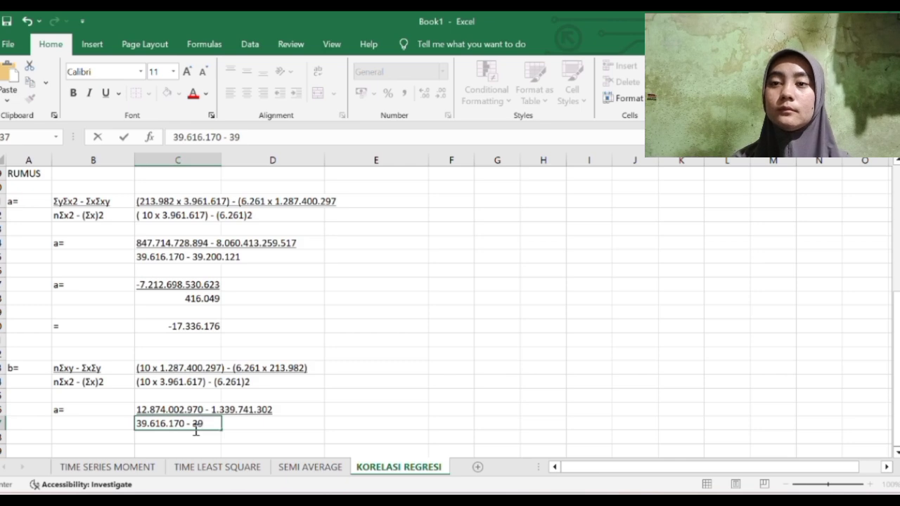
type(".200")
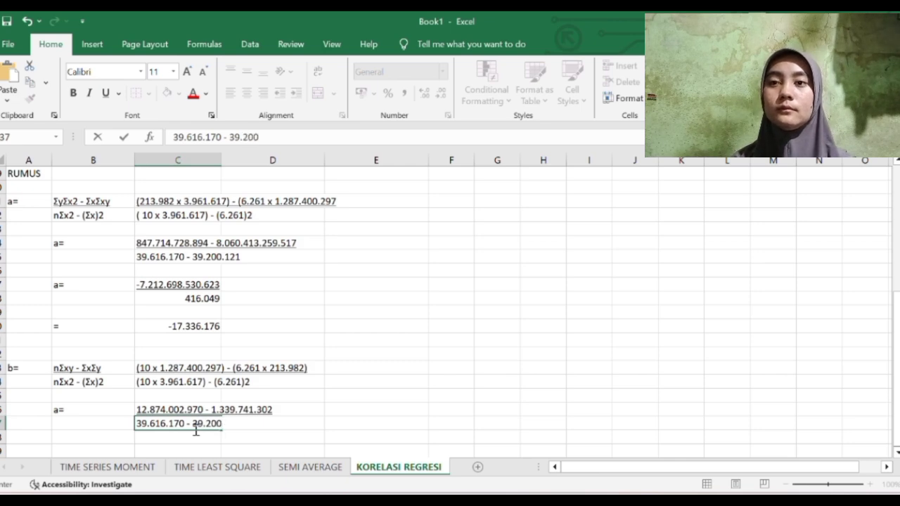
type(".121")
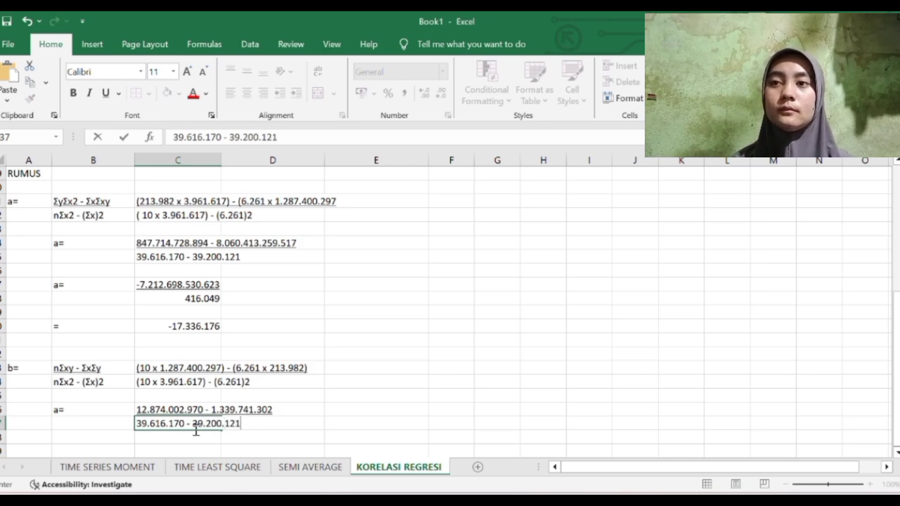
Label the next calculation line for b as a= in B39.
scroll(203, 438, "down", 1)
scroll(203, 438, "down", 1)
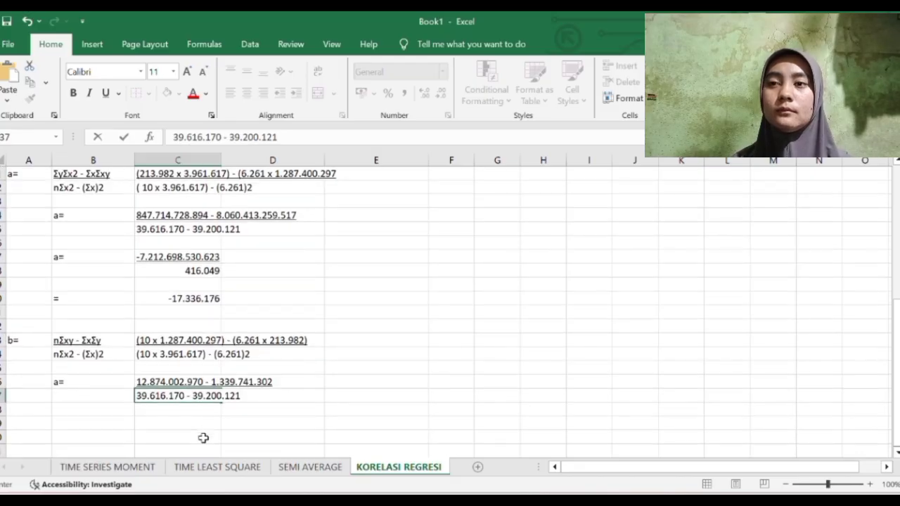
left_click(126, 423)
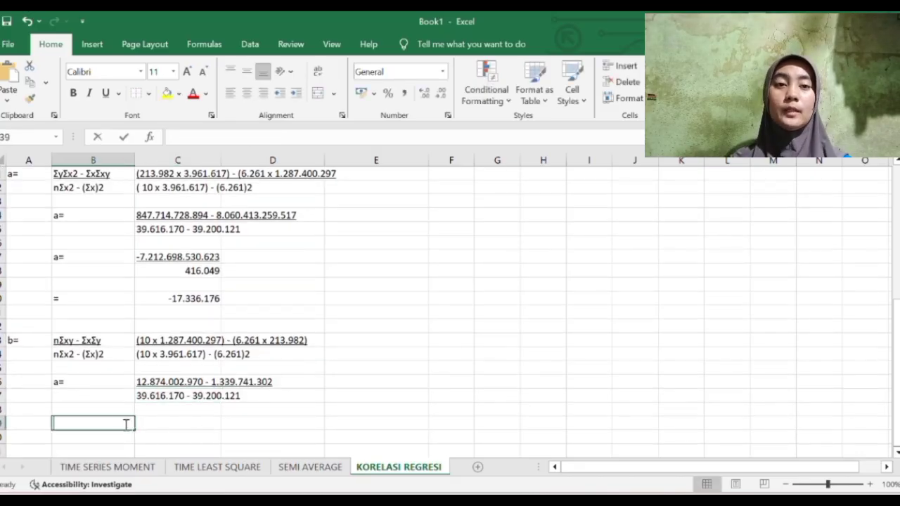
type("a=")
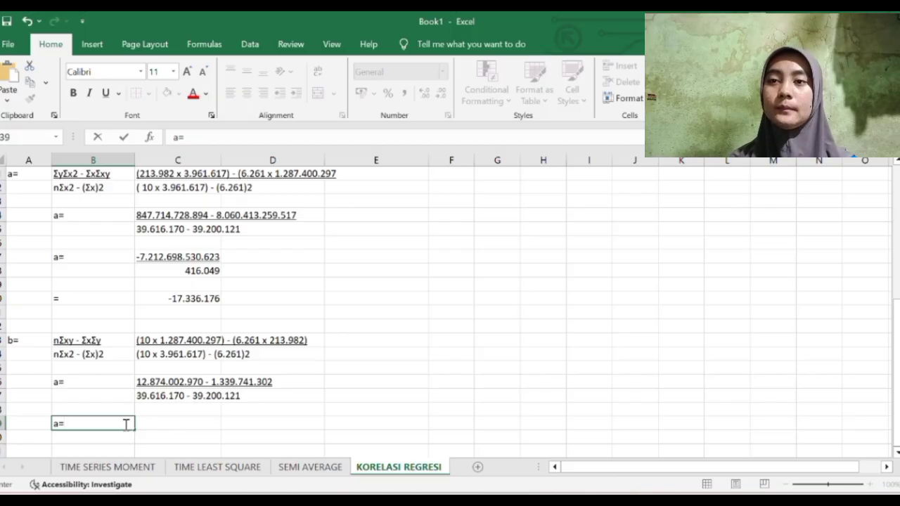
key("Tab")
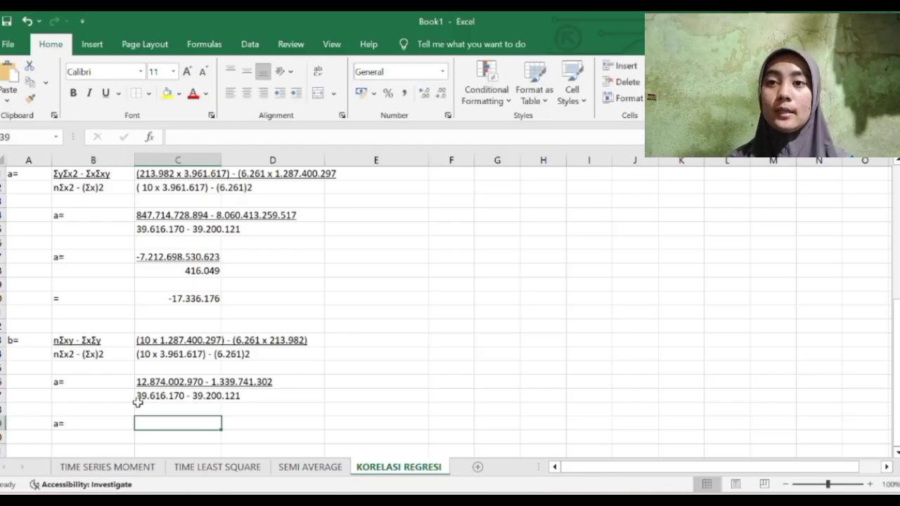
Enter the numerator difference 11.534.261.668 in C39 and underline it as a fraction line.
left_click(161, 383)
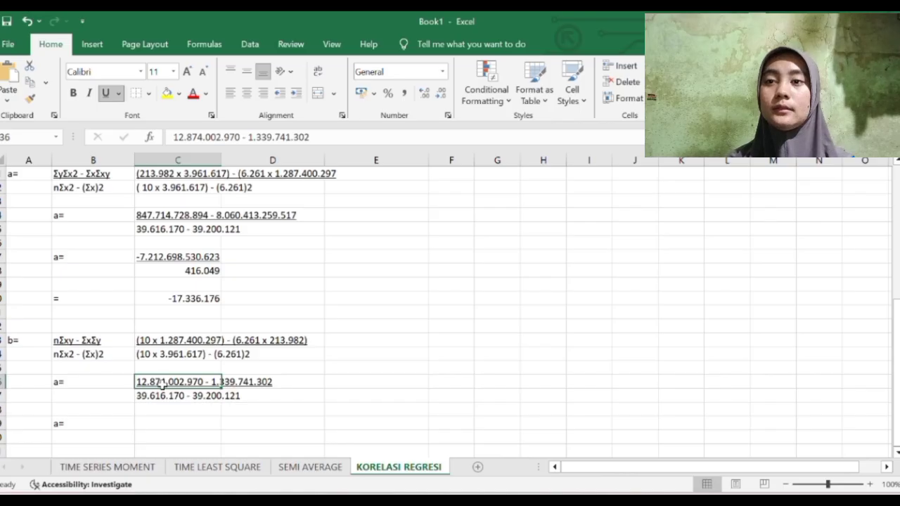
left_click(175, 427)
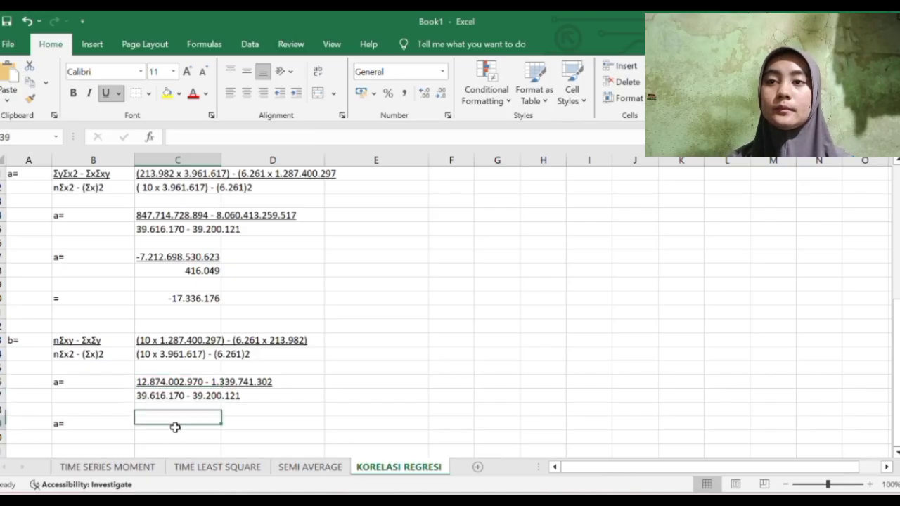
type("11.534")
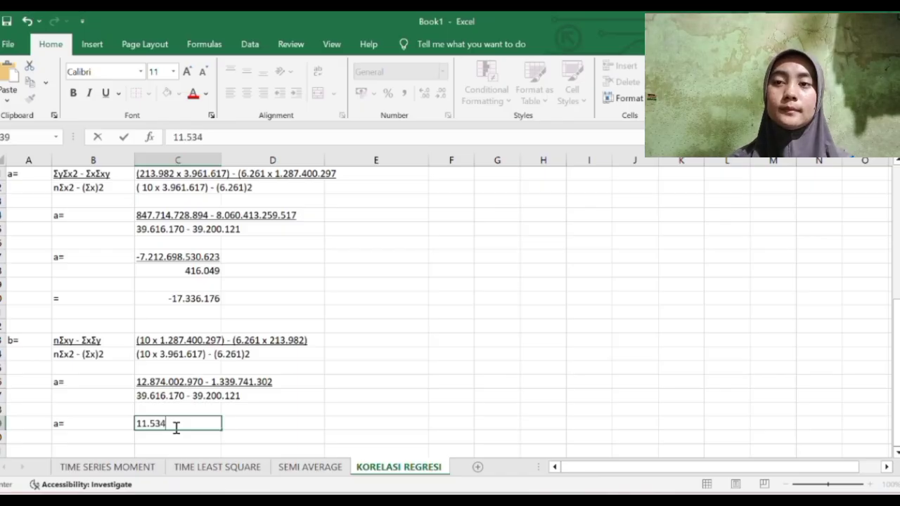
type(".261")
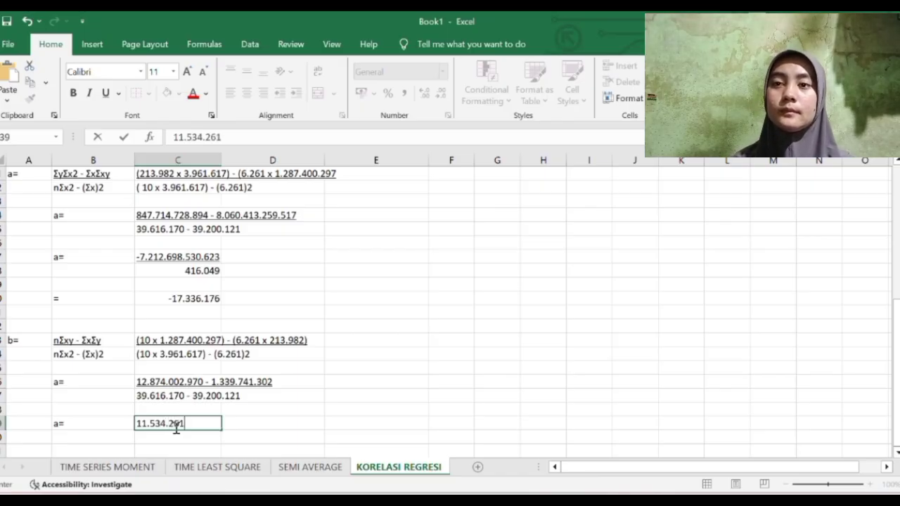
type(".668")
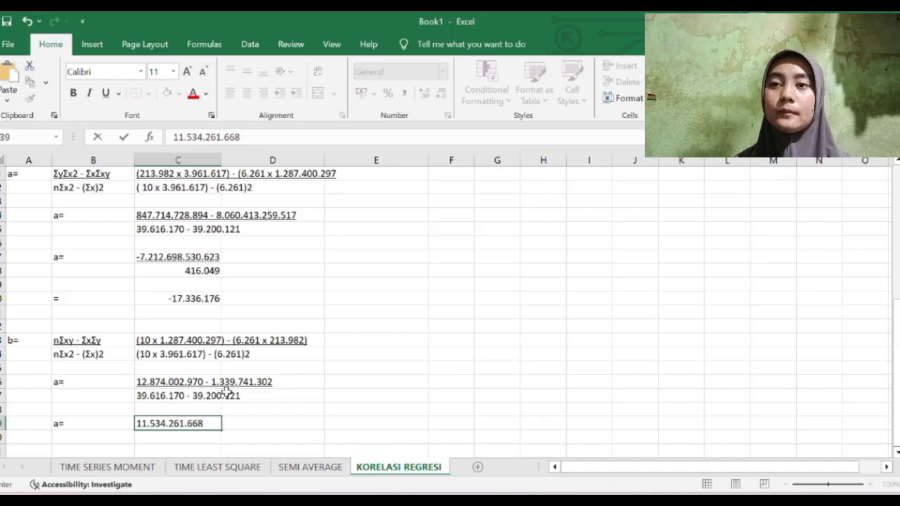
scroll(238, 416, "down", 1)
left_click(193, 409)
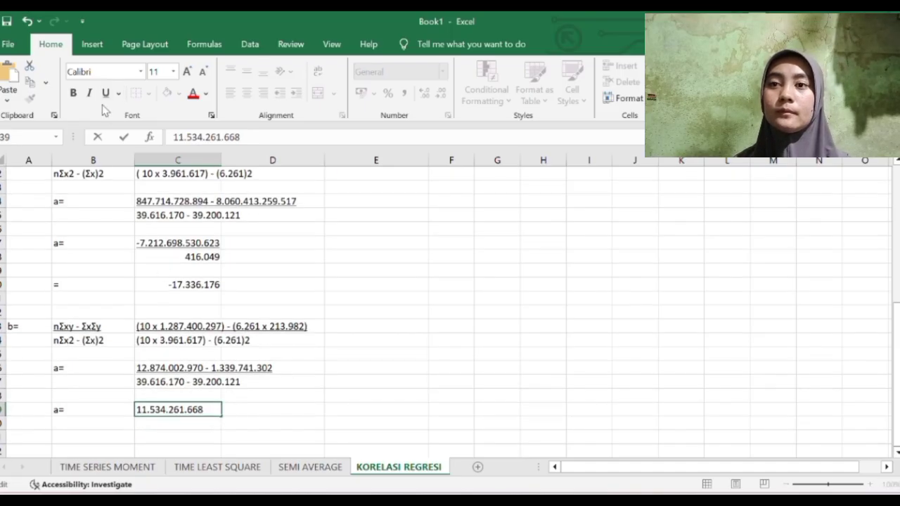
left_click(168, 426)
left_click(175, 410)
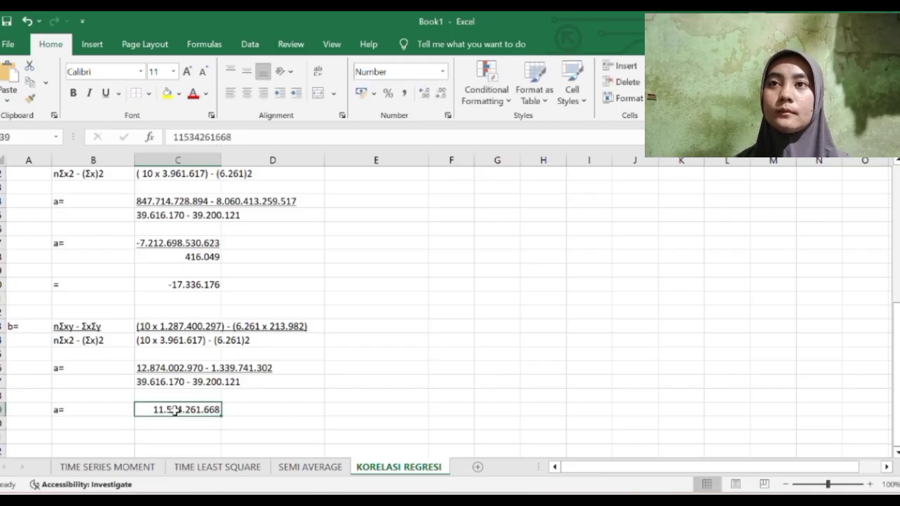
left_click(107, 93)
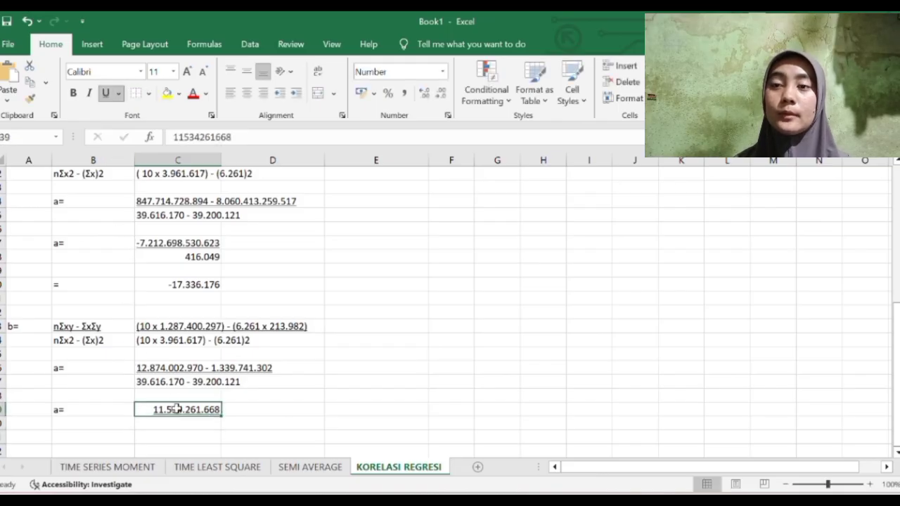
Enter the denominator difference 416.049 in C40 beneath the underlined numerator.
left_click(176, 382)
left_click(183, 428)
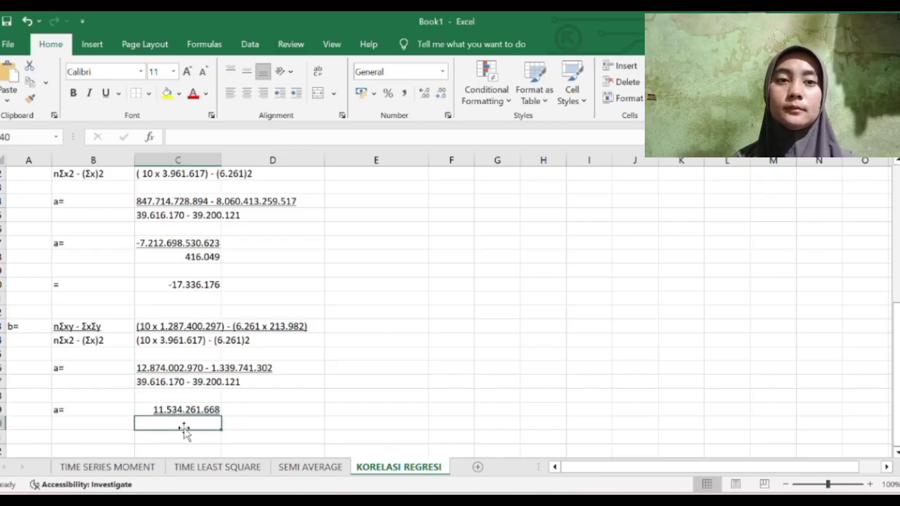
type("416")
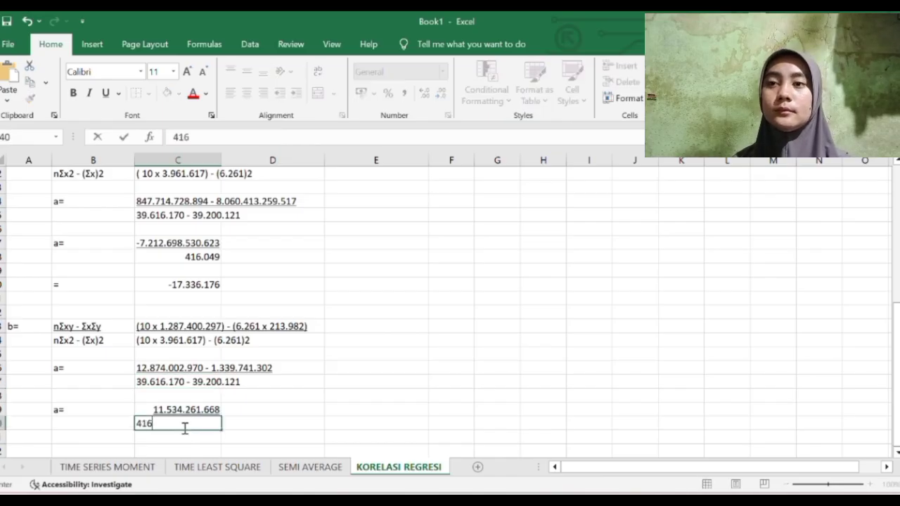
type(".")
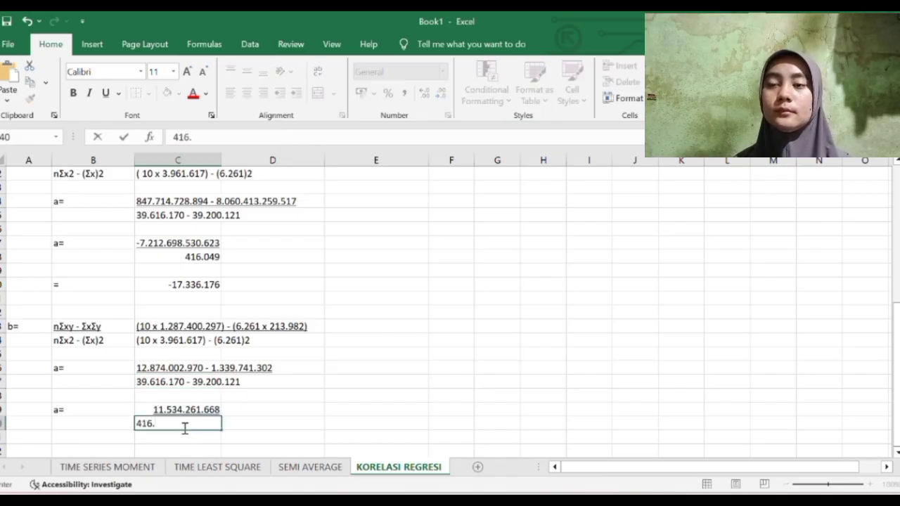
type("04")
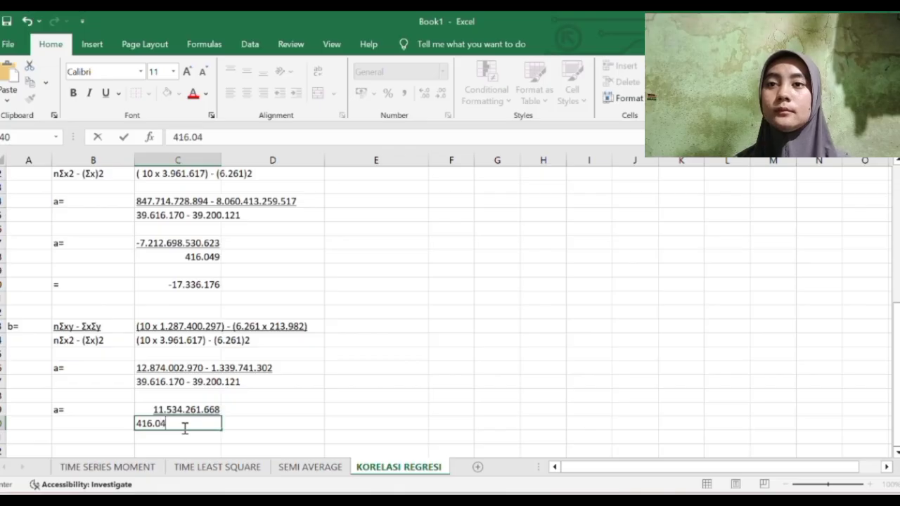
type("9")
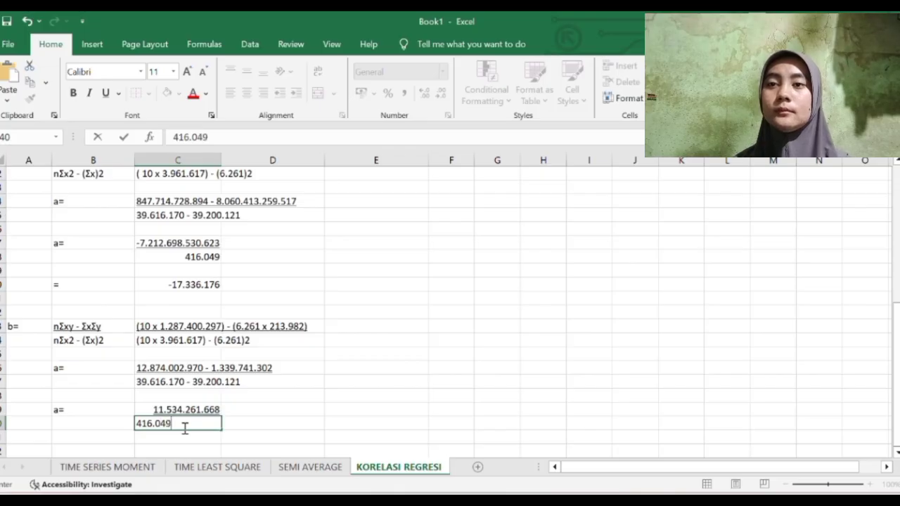
left_click(241, 427)
Add the result line for b with = in B42 and 27.723 in C42.
scroll(240, 429, "down", 1)
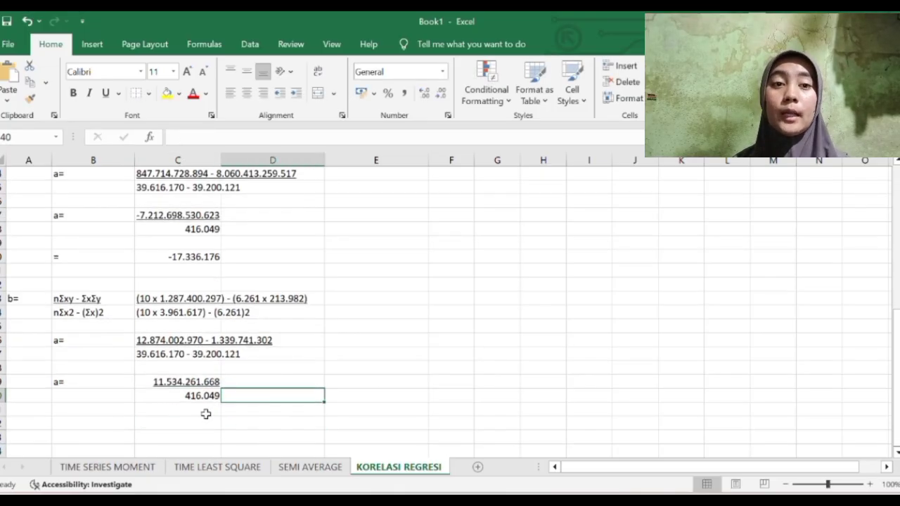
left_click(123, 423)
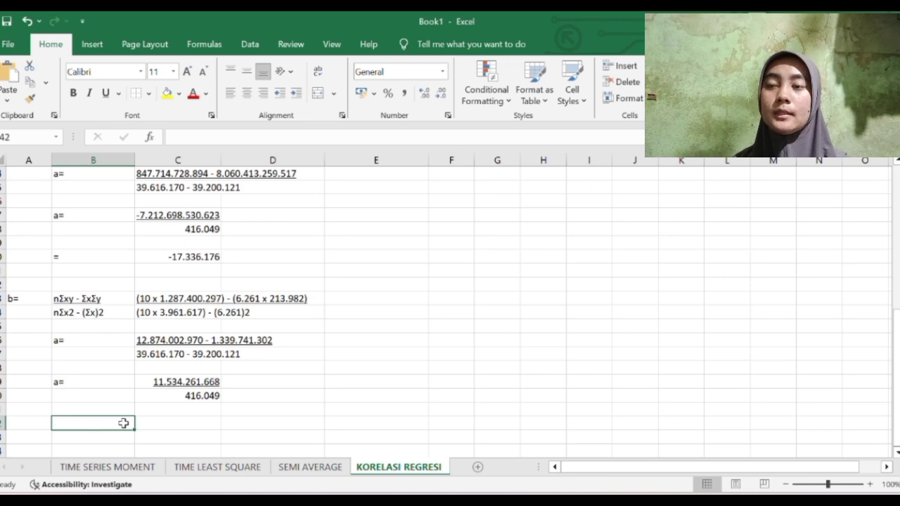
type("=")
left_click(153, 424)
type("27.7")
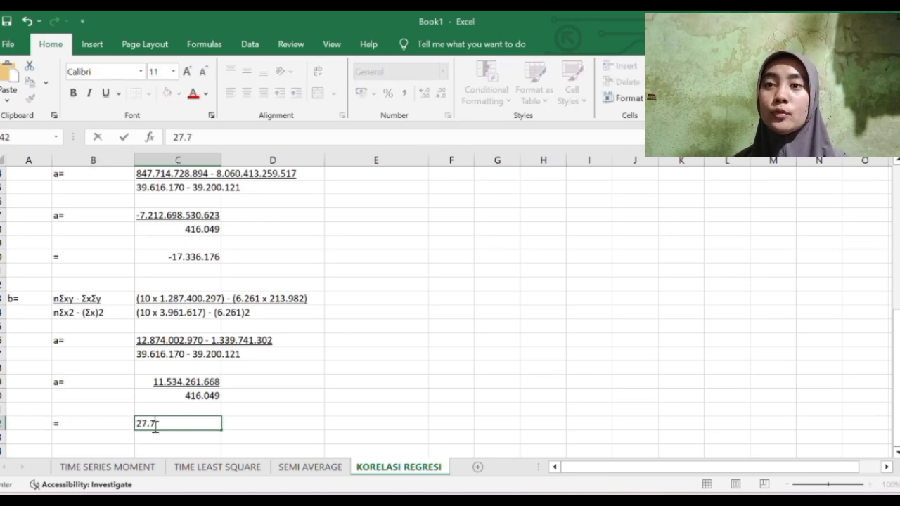
type("23")
Write the regression equation y= a+bx in A45, below the result of b.
scroll(154, 426, "down", 2)
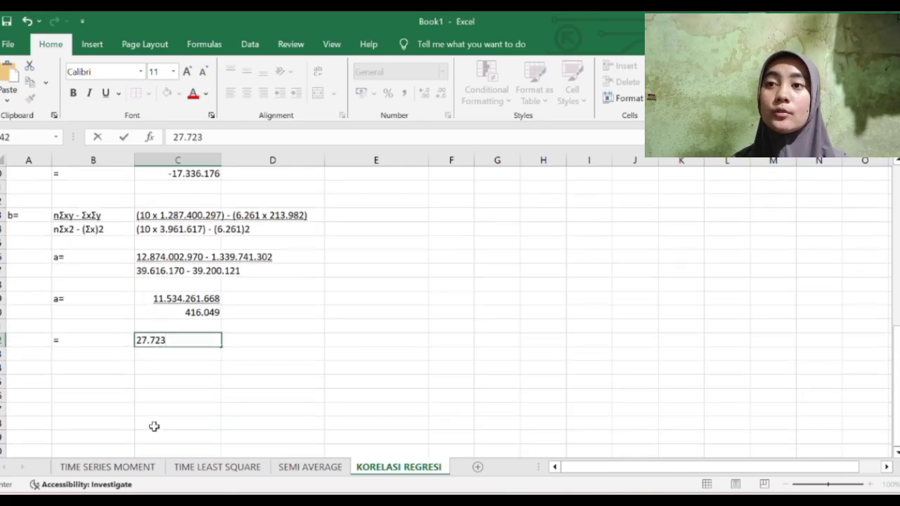
left_click(48, 378)
type("y")
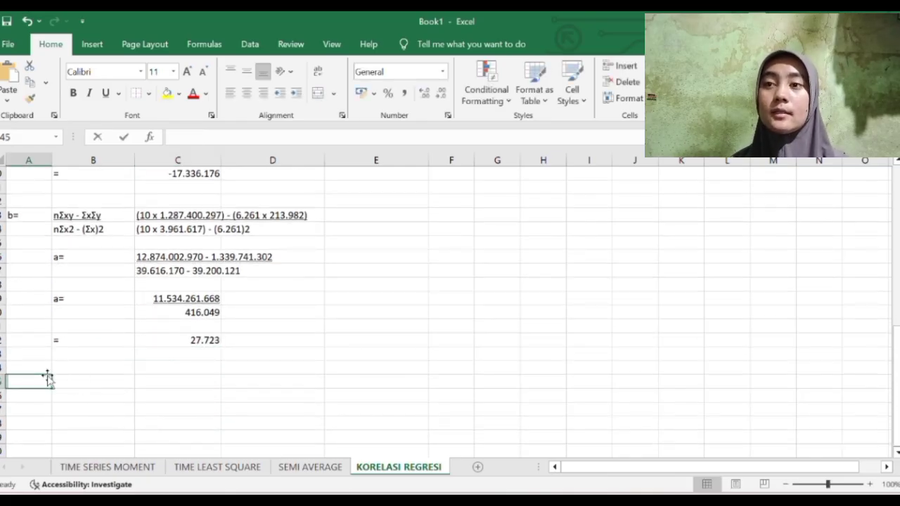
type("=")
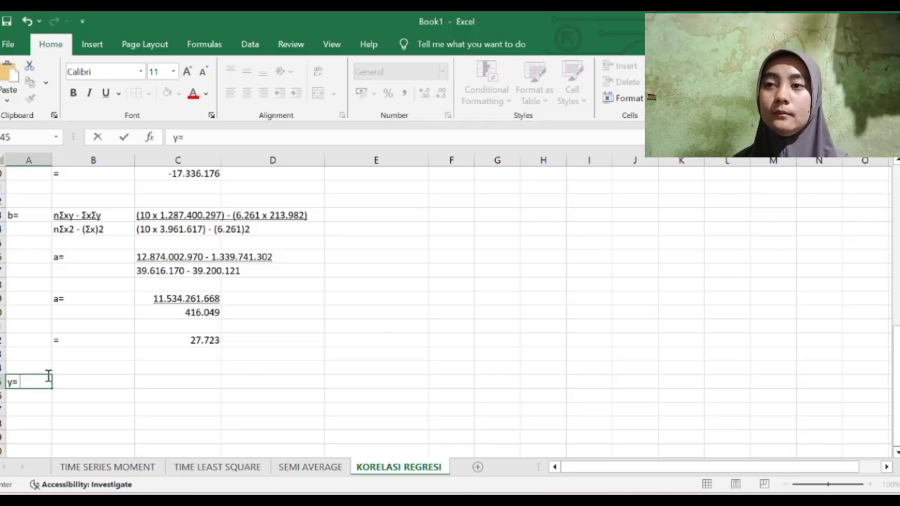
type(" a")
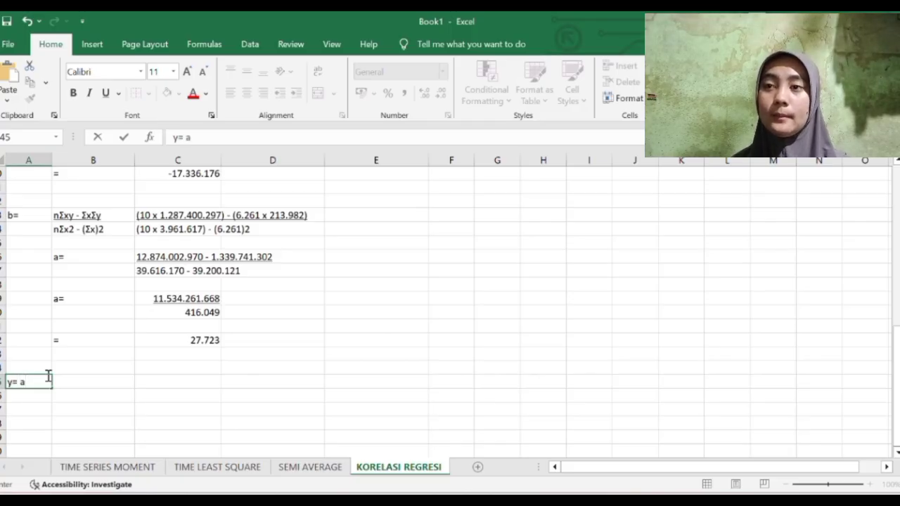
type("+bx")
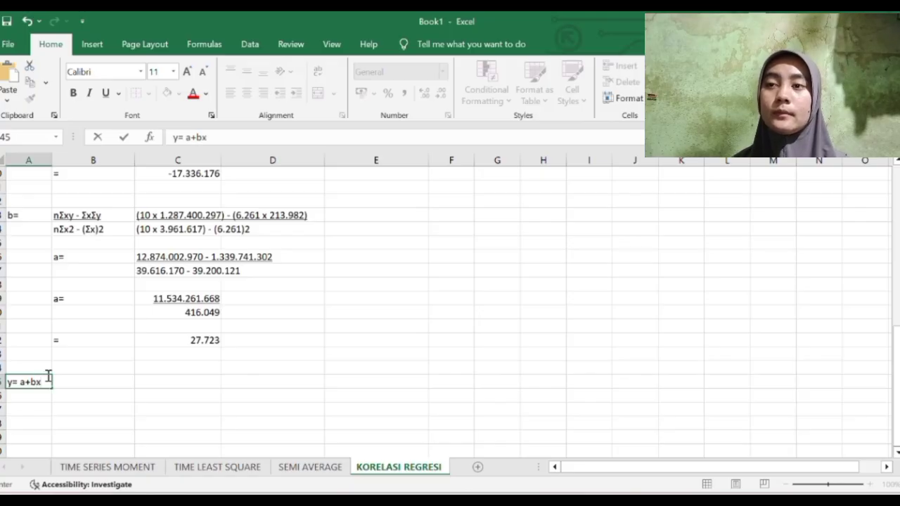
Write the equation with the values substituted, y= 213.982 + -17.336.176 + 27.723 x, in A46 below y= a+bx.
left_click(44, 392)
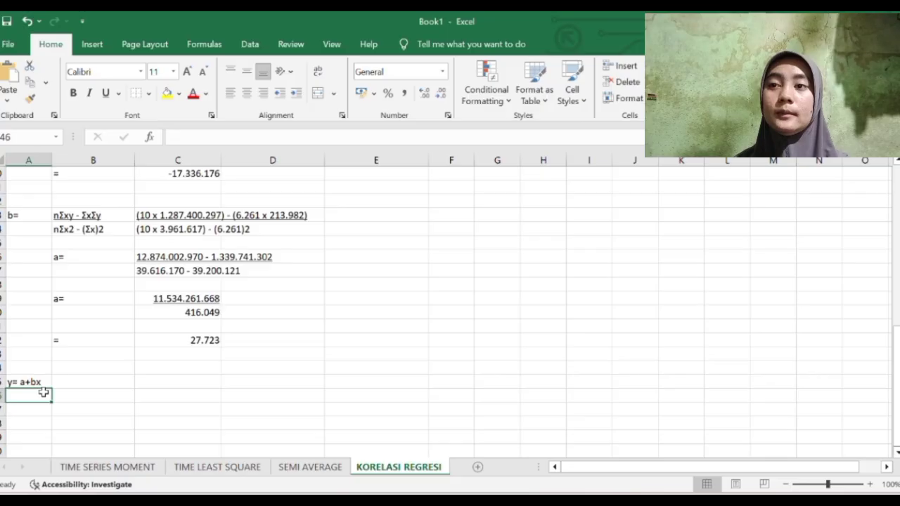
type("y")
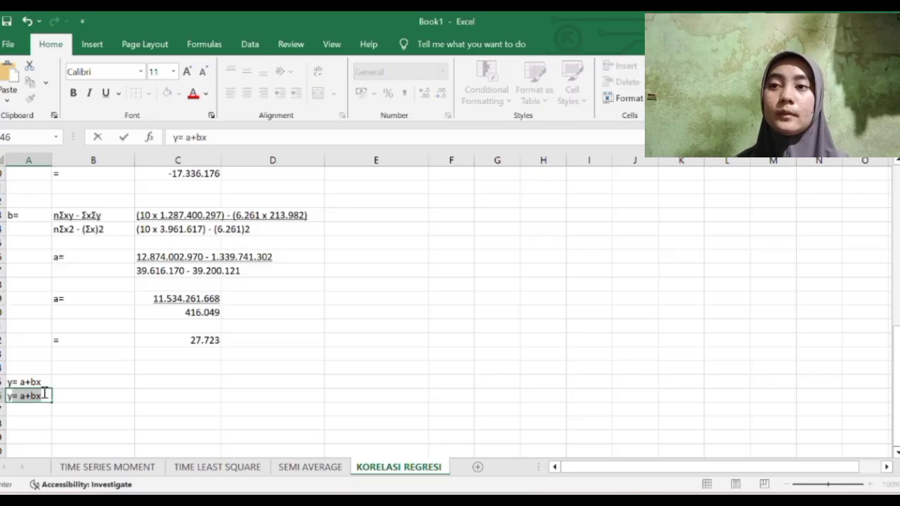
type("=")
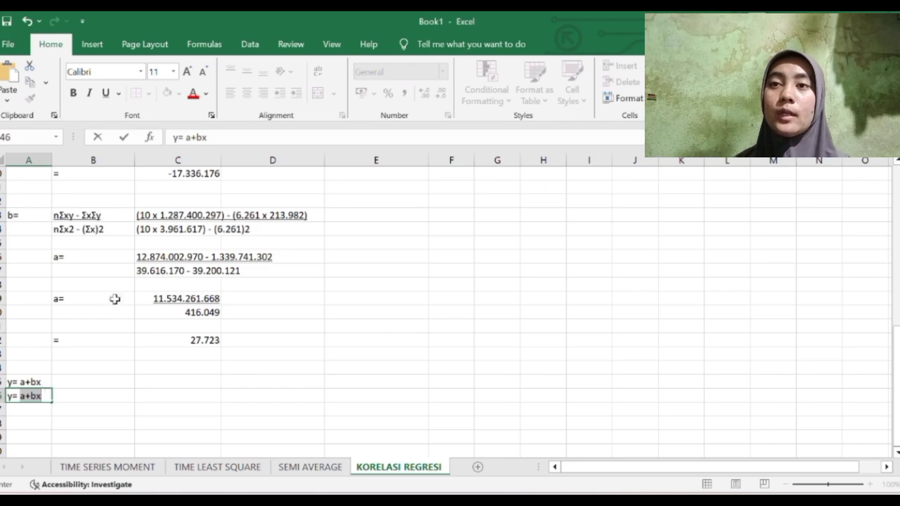
scroll(141, 275, "up", 5)
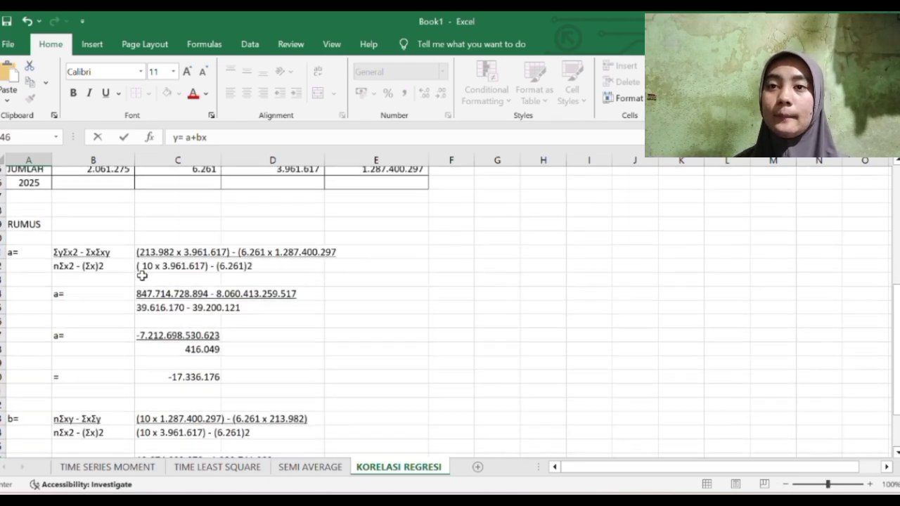
scroll(142, 275, "down", 2)
scroll(142, 276, "up", 3)
scroll(142, 276, "down", 4)
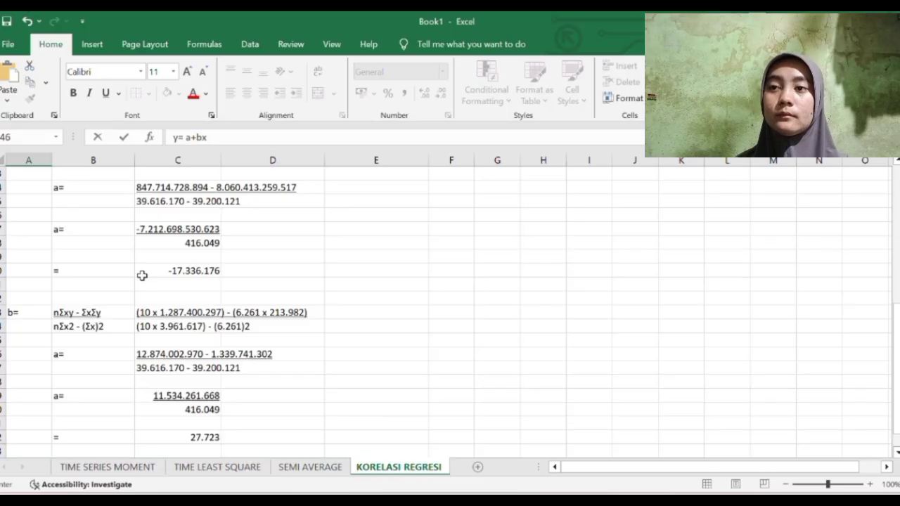
scroll(142, 276, "down", 2)
left_click(40, 425)
type("213.9")
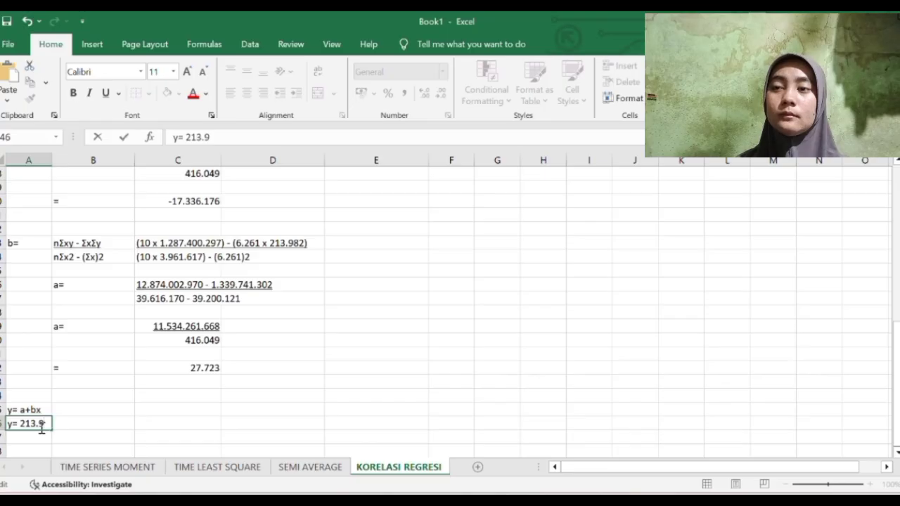
type("82 +")
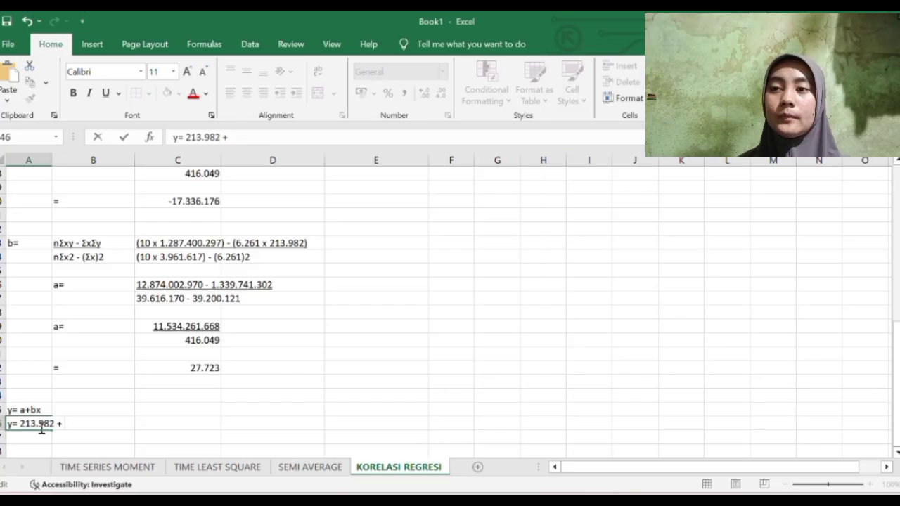
type("  -")
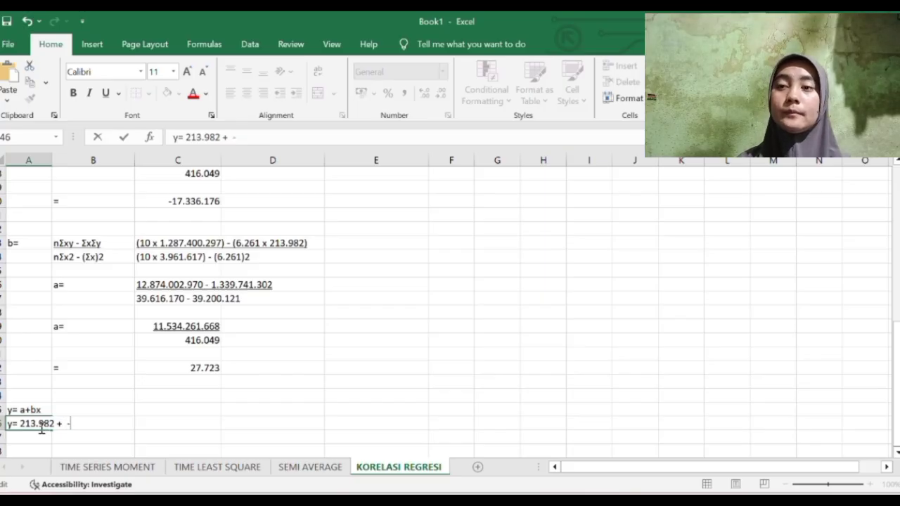
type("17")
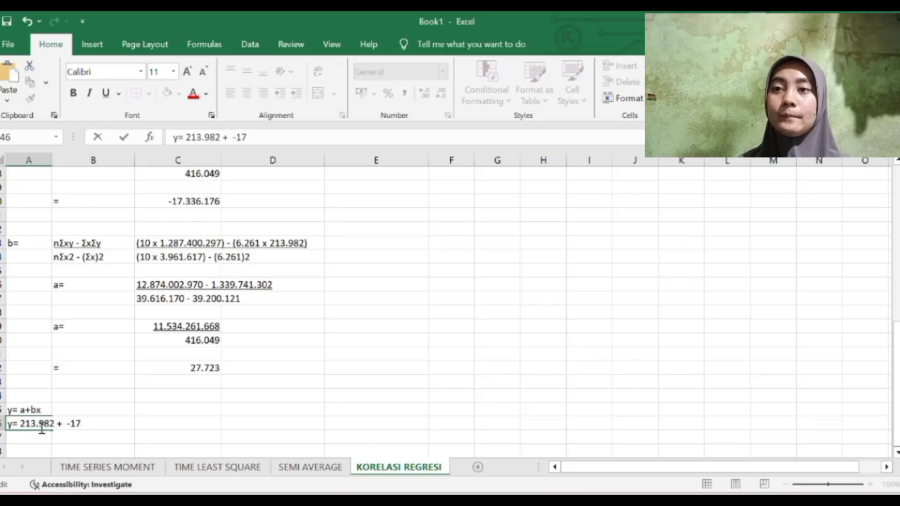
type(".")
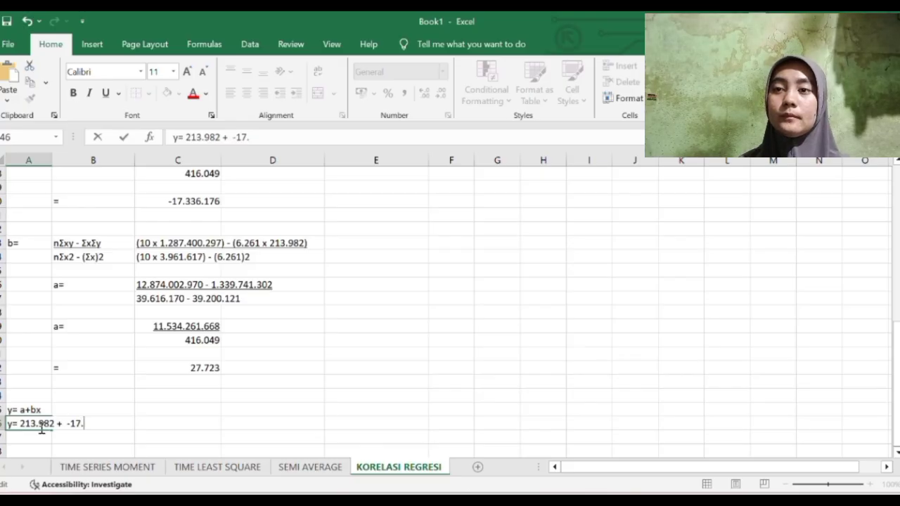
type("33")
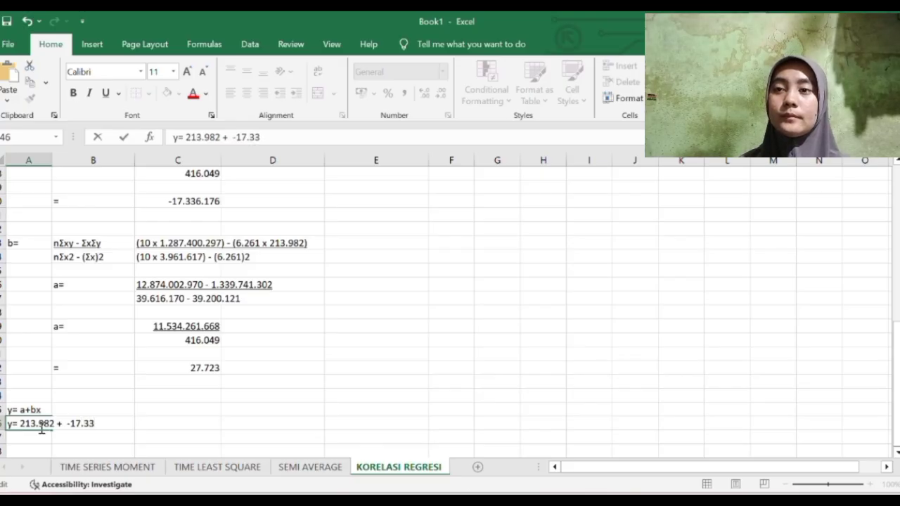
type("6.1")
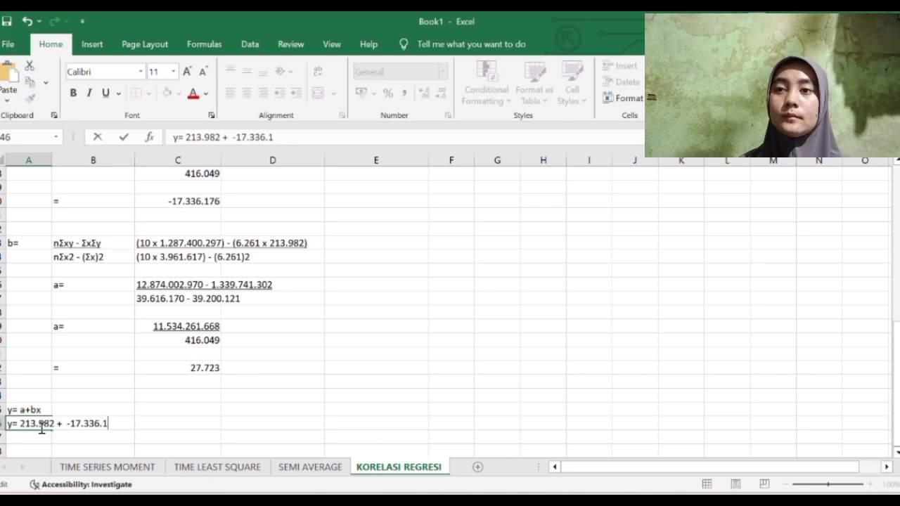
type("7")
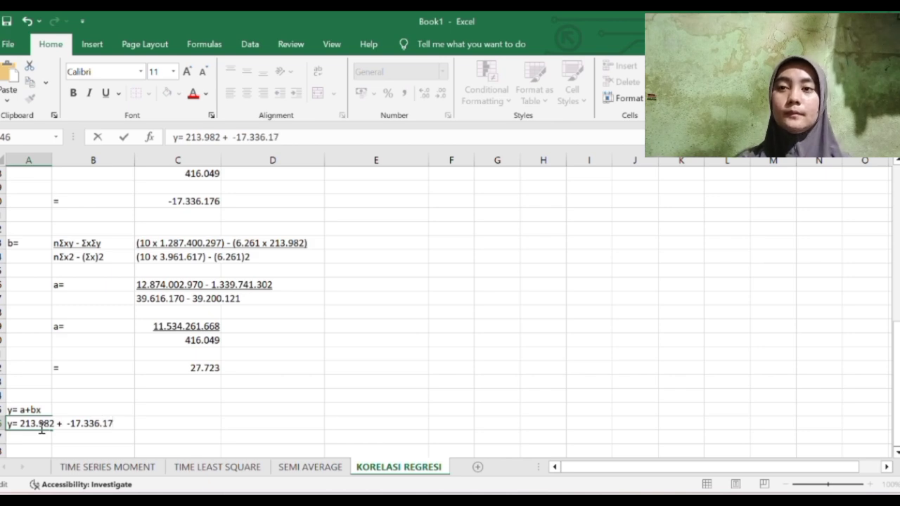
type("6 + ")
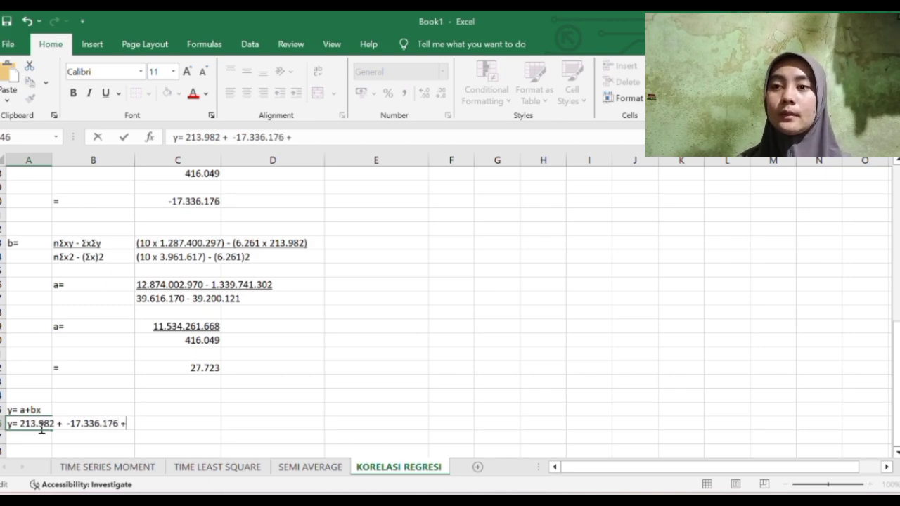
type("27.")
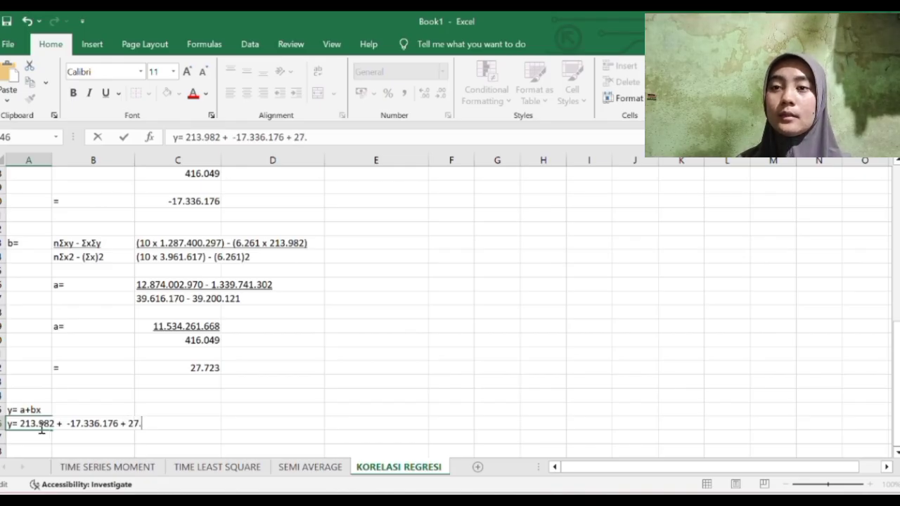
type("723")
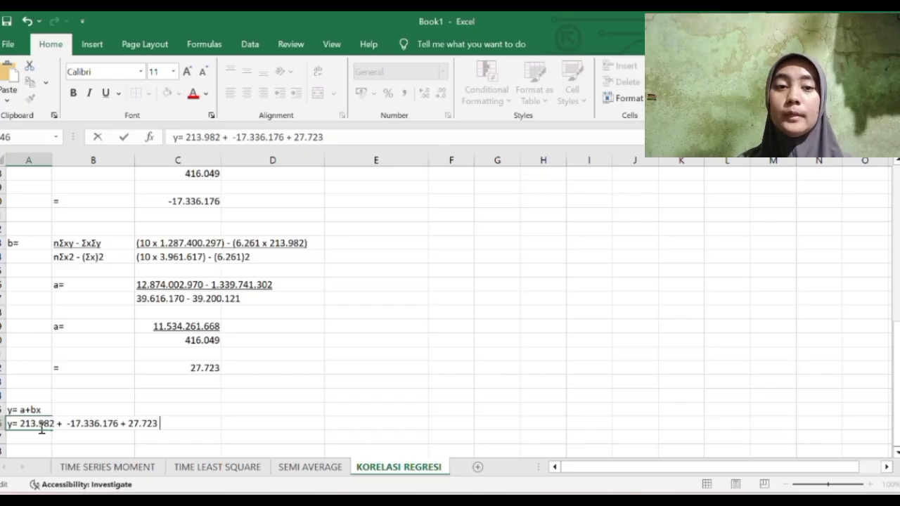
type(" x")
scroll(41, 427, "down", 1)
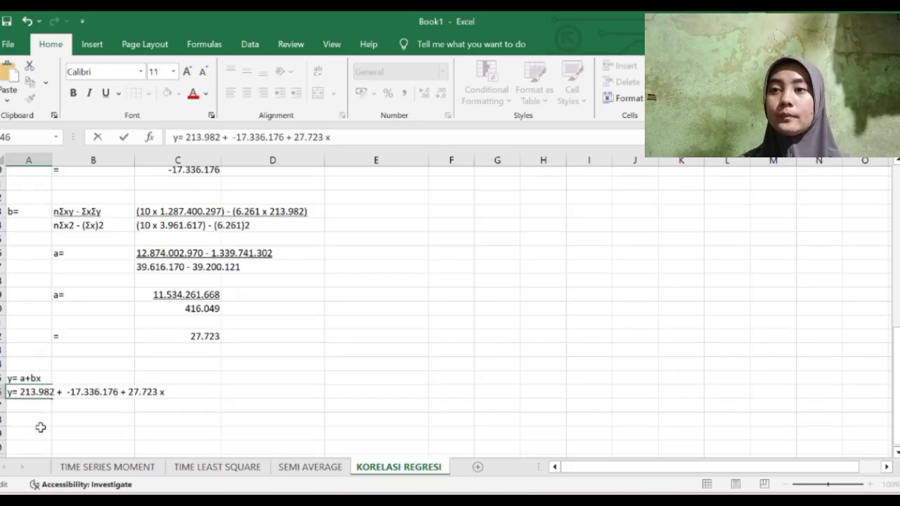
Enter the rearranged equation y= 213.982+ 17.336.176 = 27.723 x in A47, with the constants gathered on one side.
left_click(42, 398)
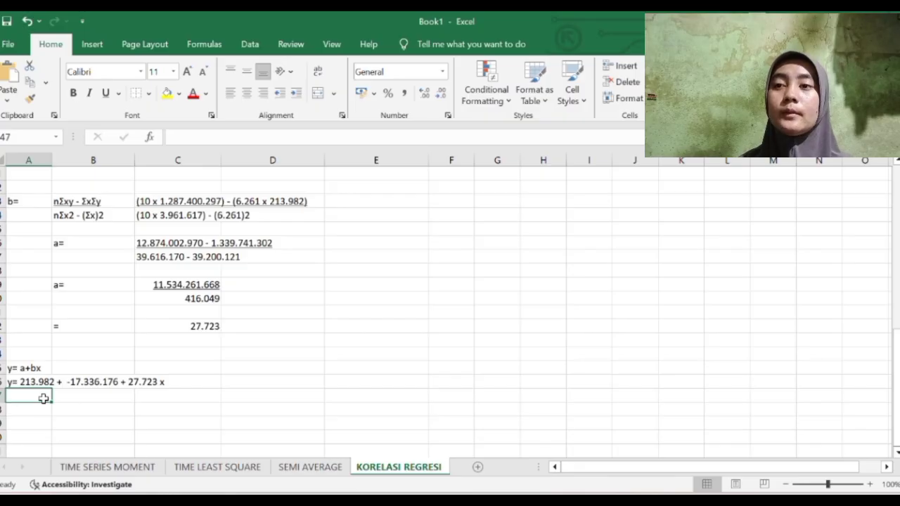
type("y= 213")
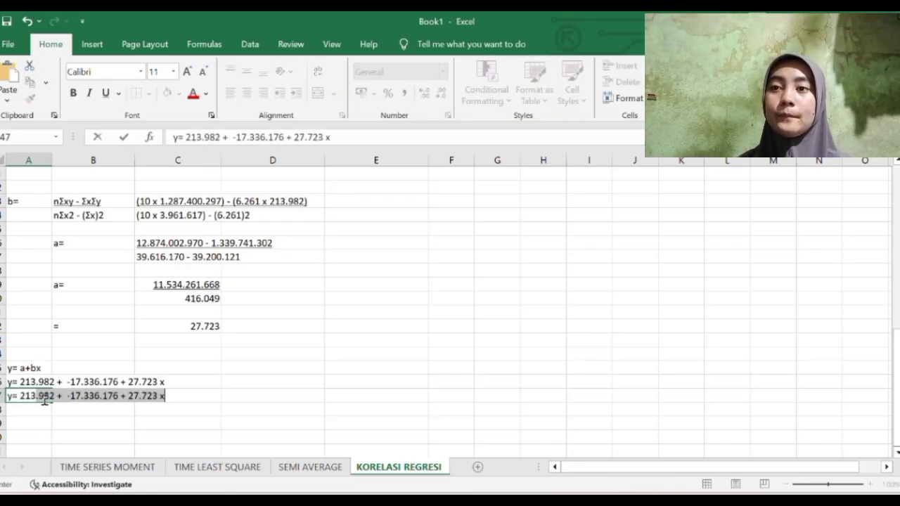
type(".982")
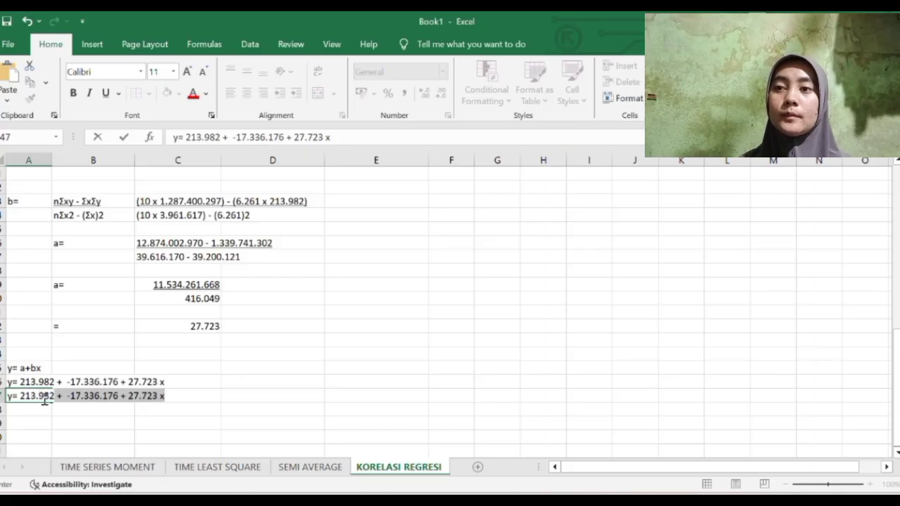
type("+")
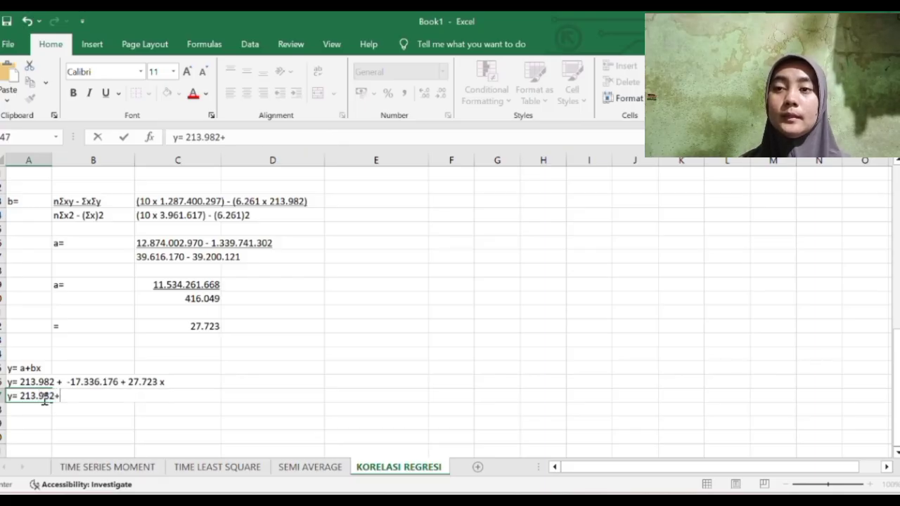
type(" 1")
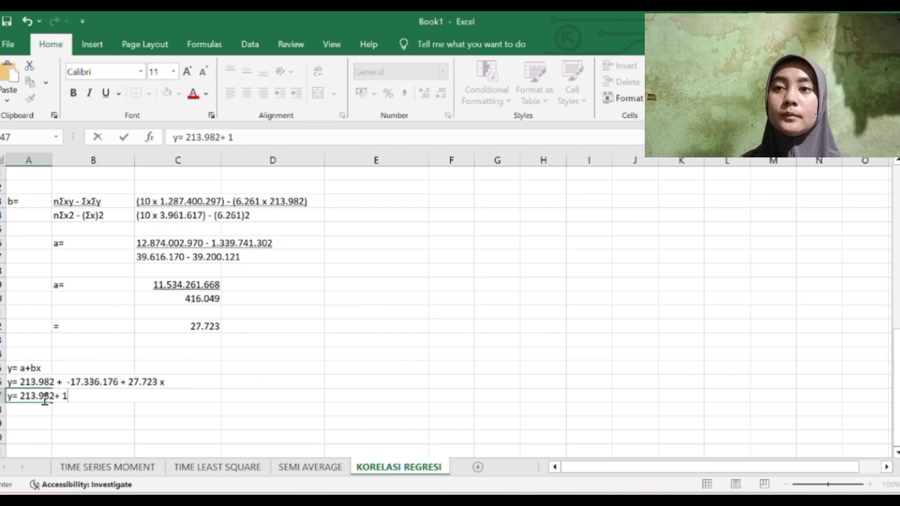
type("7.336.176 =")
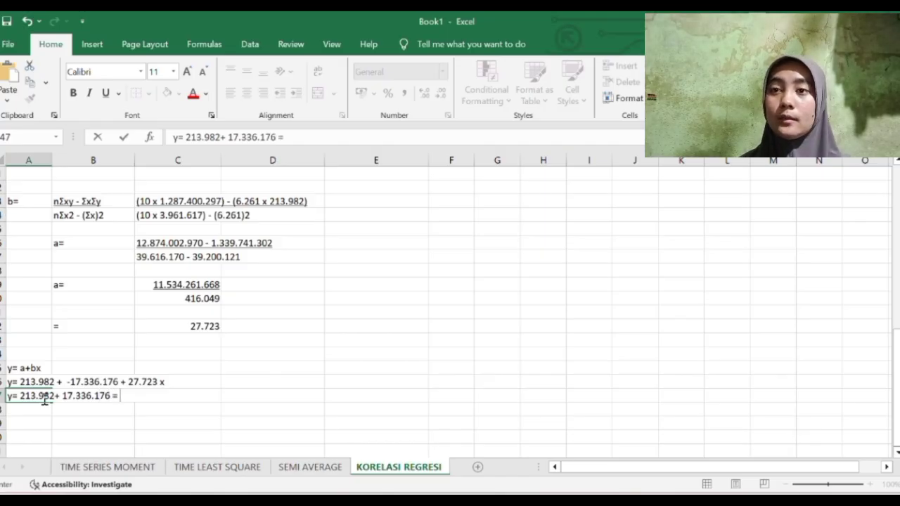
type(" 27.")
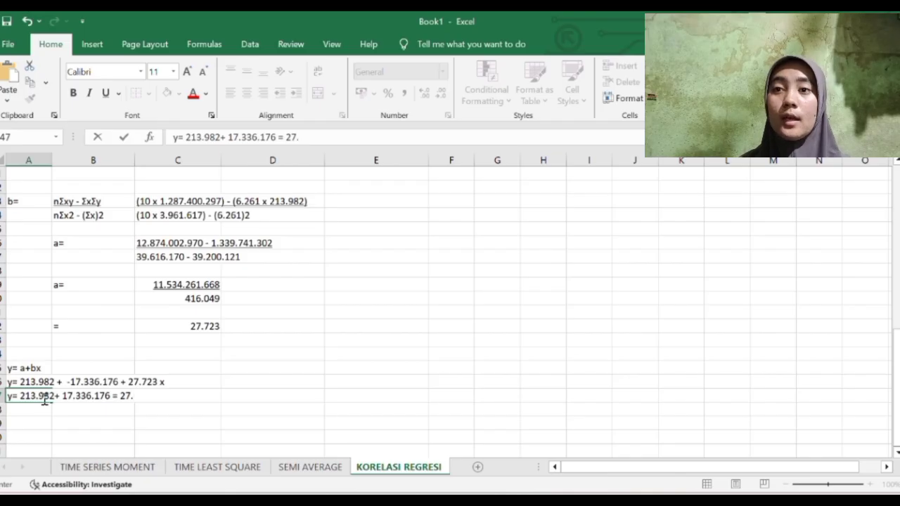
type("72")
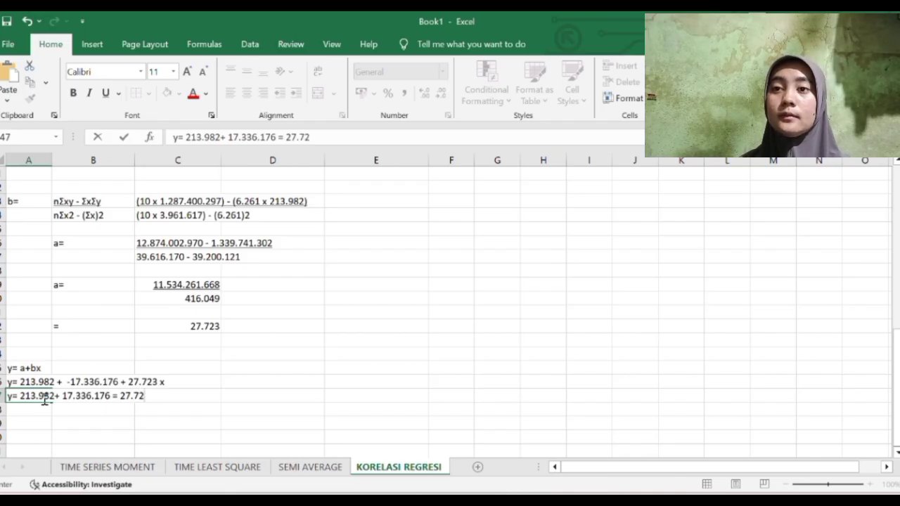
type("3 x")
left_click(43, 409)
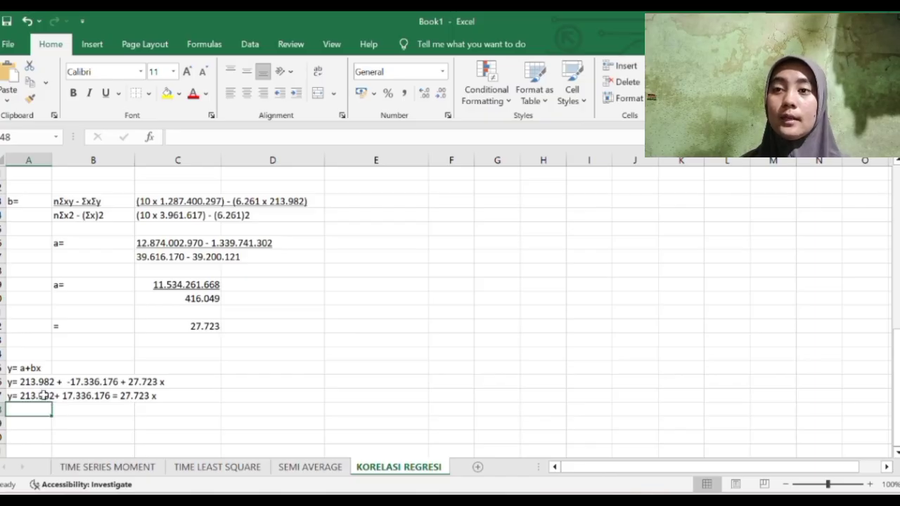
Enter the sum 17.550.158 in A48 and underline it as a fraction line.
left_click(43, 396)
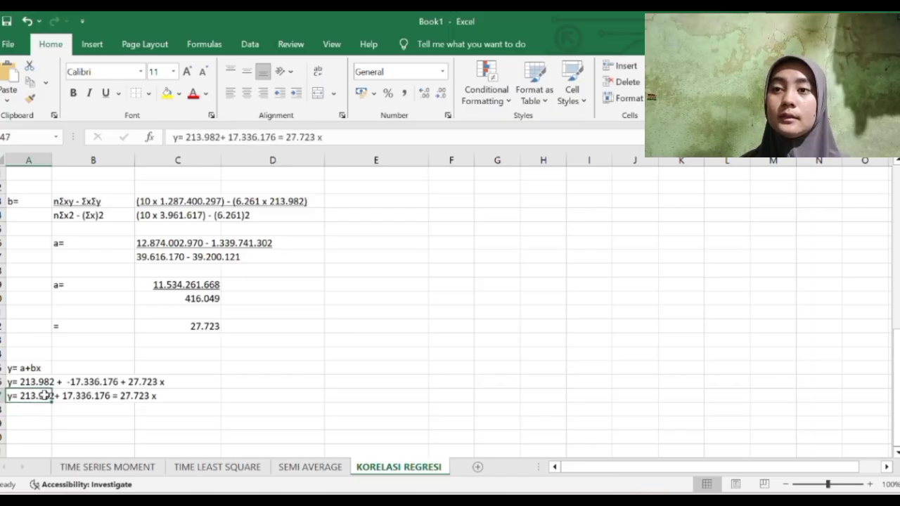
left_click(90, 409)
left_click(47, 407)
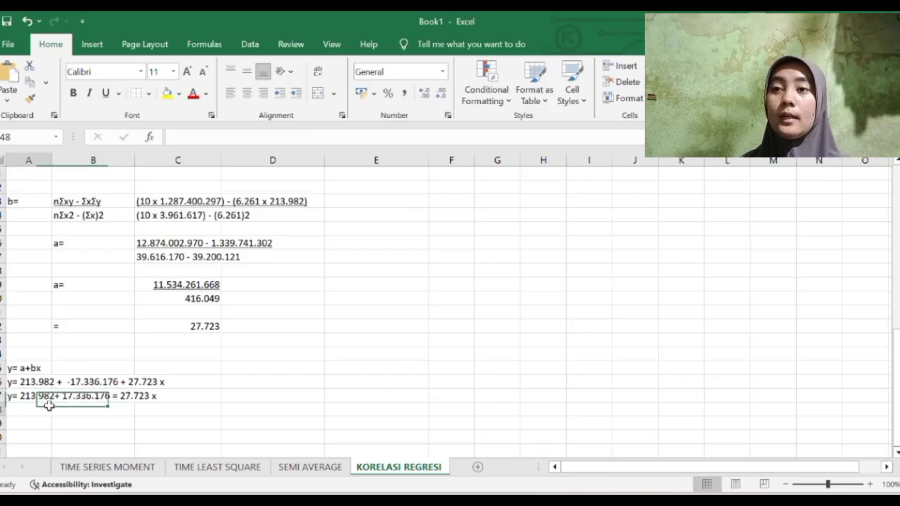
type("17")
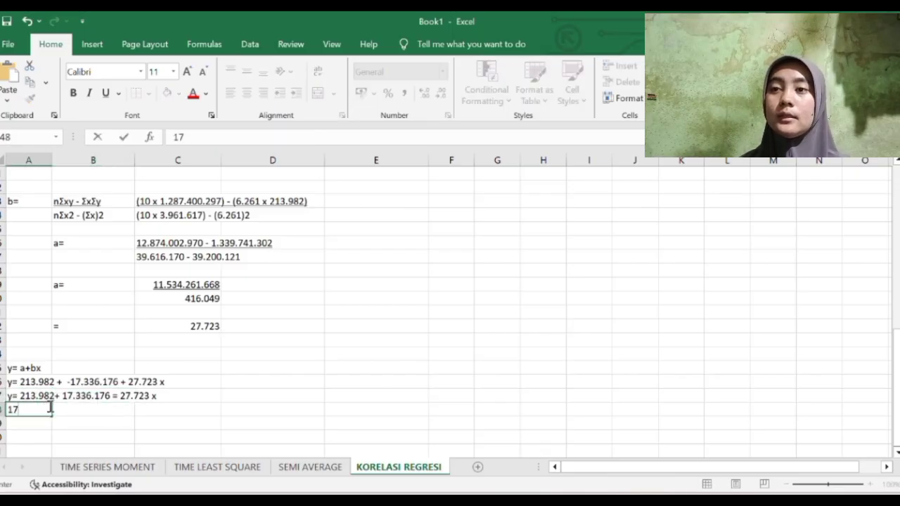
type(".55")
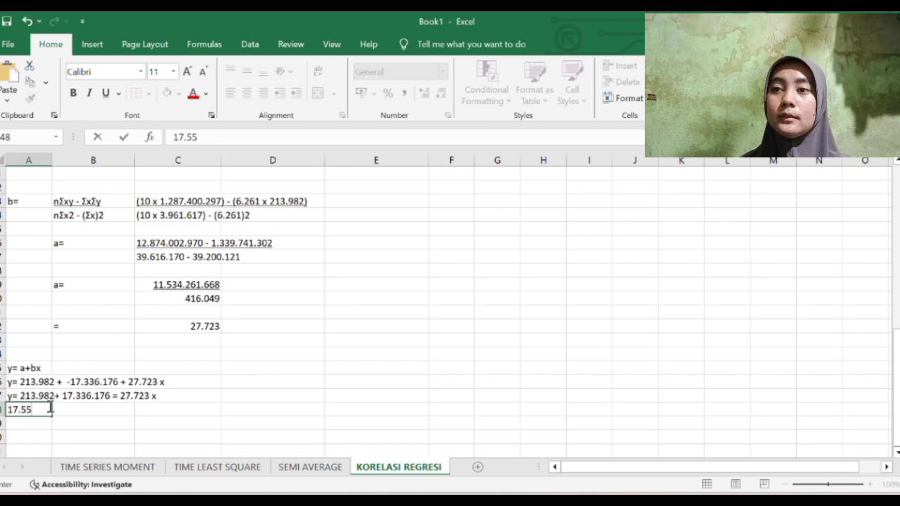
type("0.1")
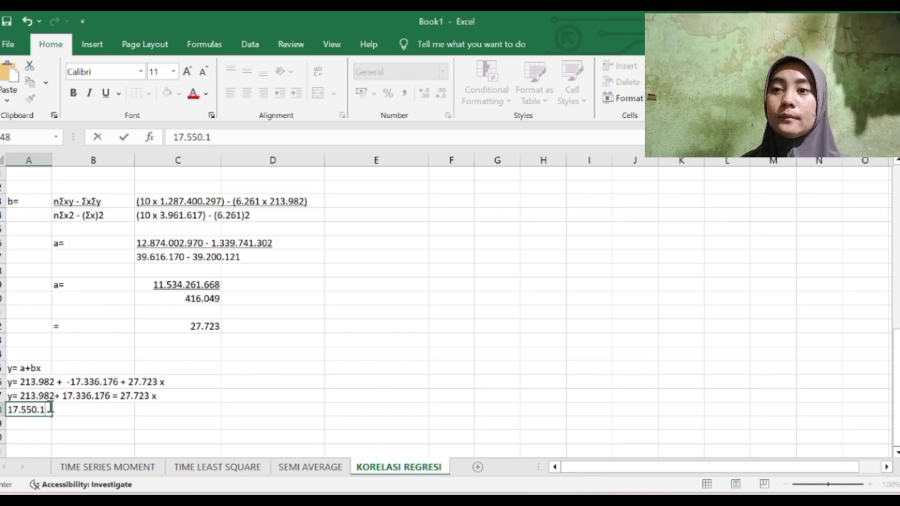
type("58")
left_click(63, 429)
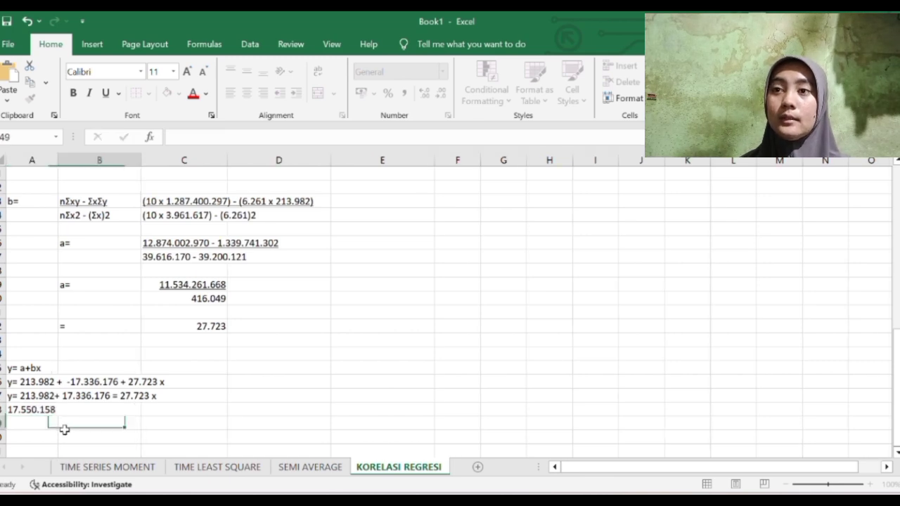
left_click(47, 409)
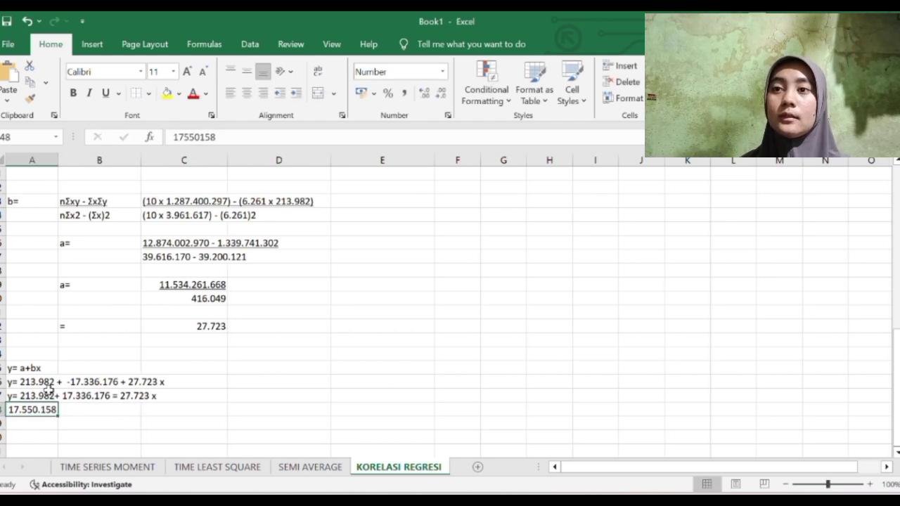
left_click(107, 94)
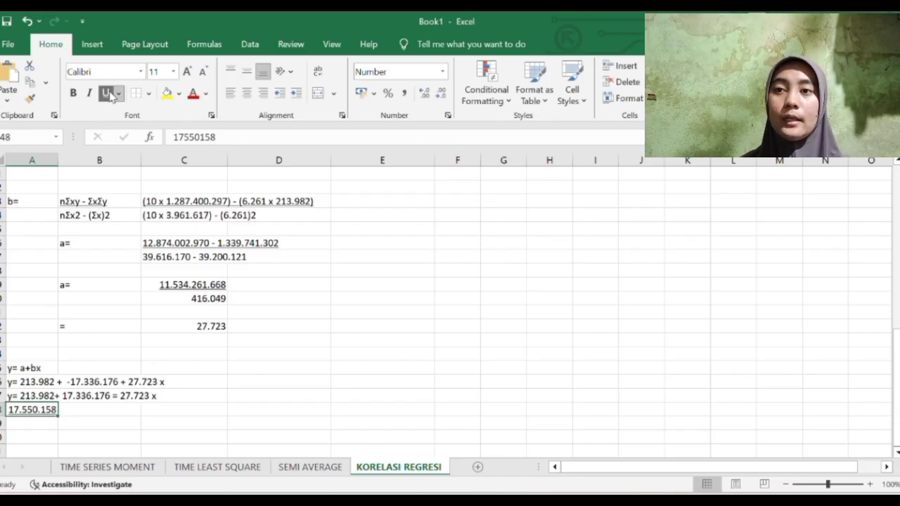
left_click(36, 426)
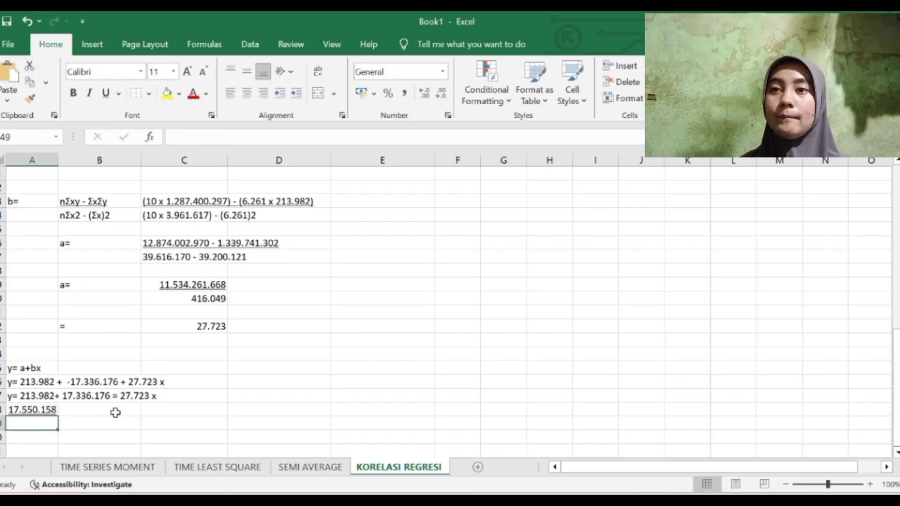
Enter the coefficient 27.723 in A49 as the denominator beneath the underlined 17.550.158.
left_click(182, 326)
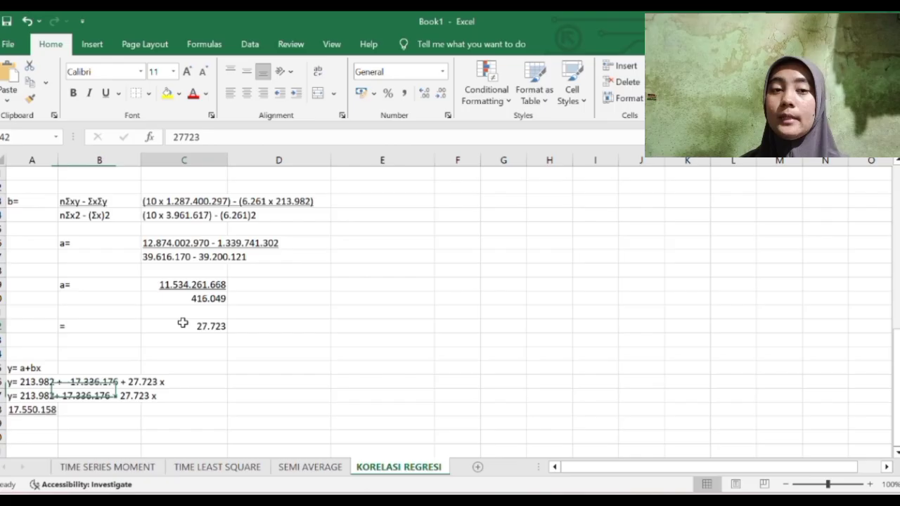
left_click(45, 423)
type("27.")
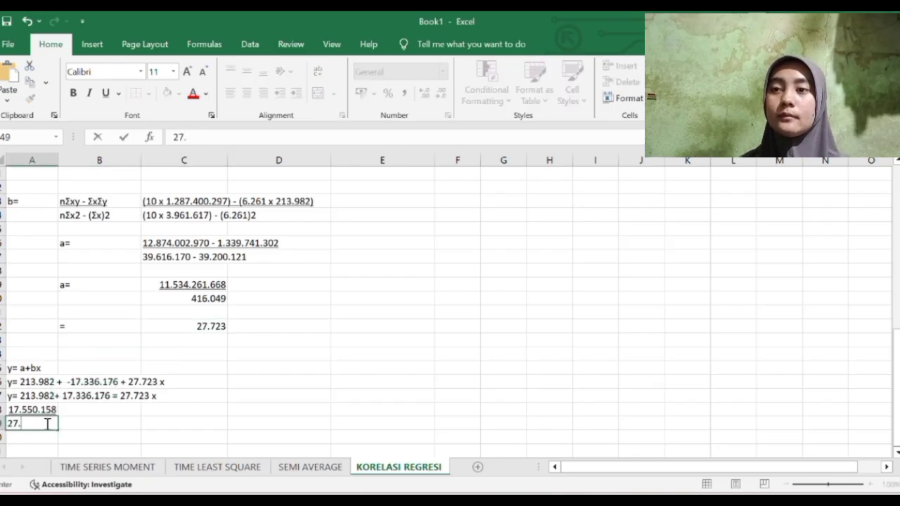
type("7")
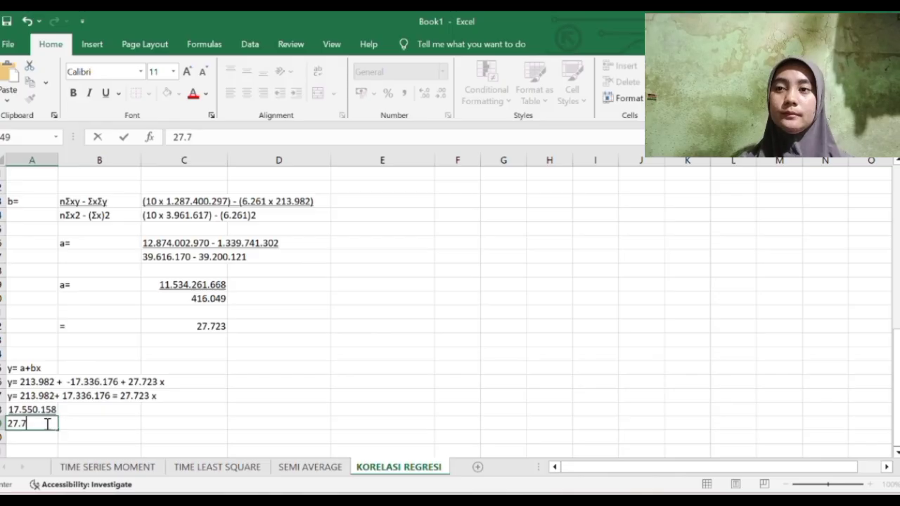
type("23")
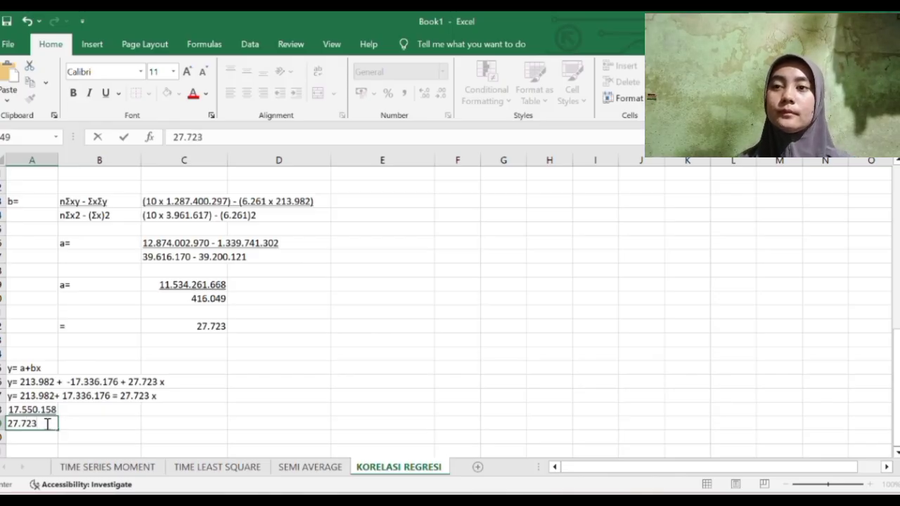
scroll(46, 439, "down", 1)
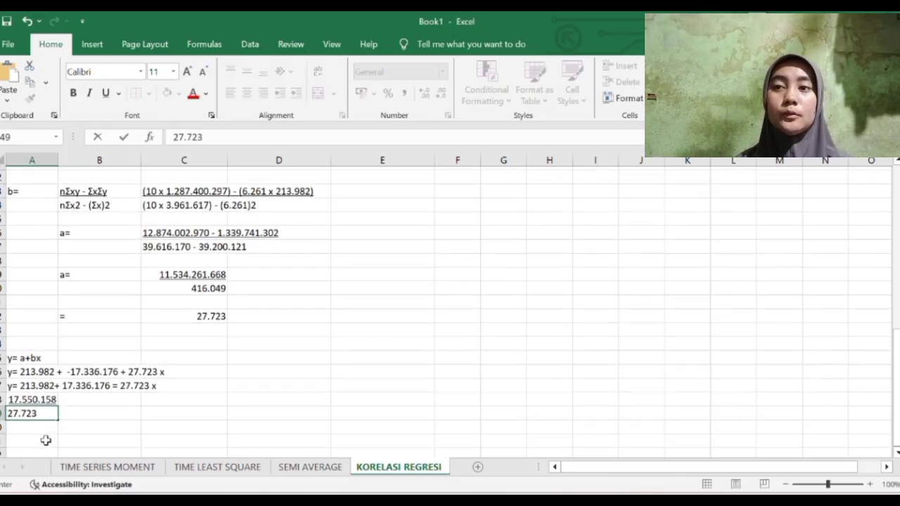
Write an equals sign in A51 below the fraction and enter the quotient 633 beside it in B51.
left_click(45, 439)
type("=")
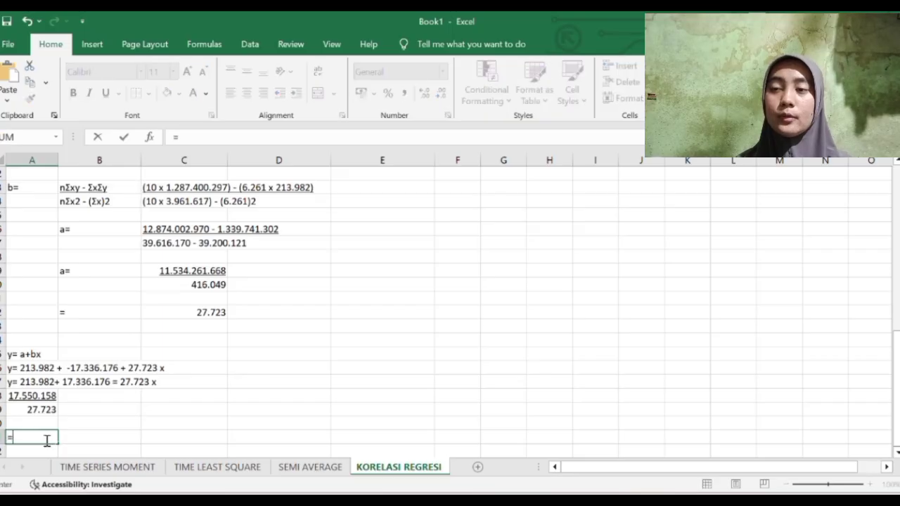
key("Return")
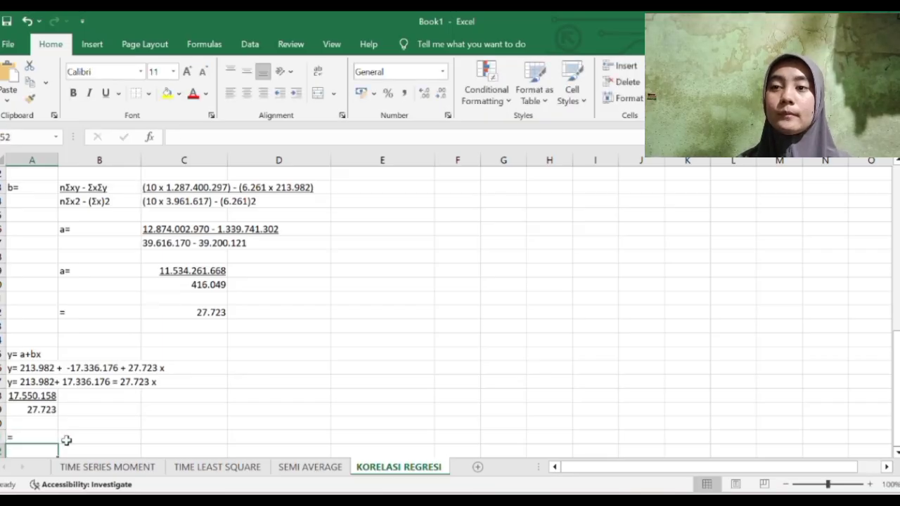
left_click(66, 440)
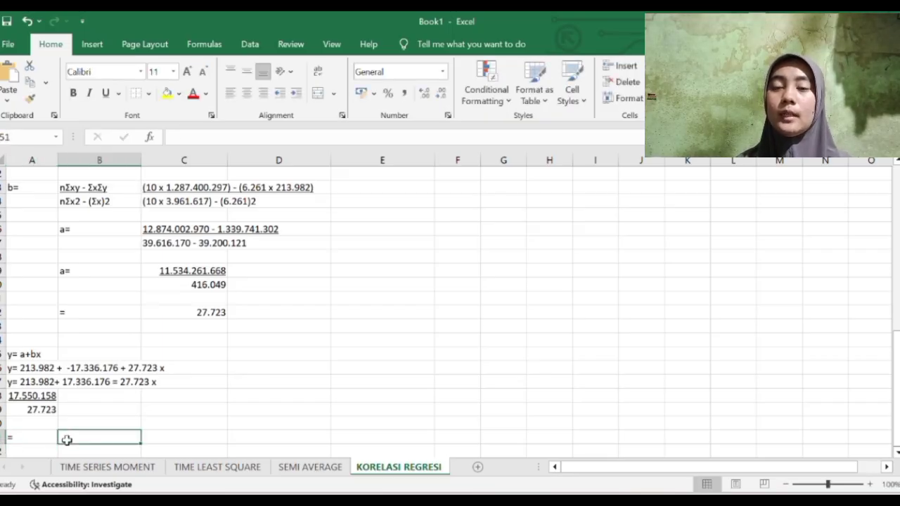
type("633")
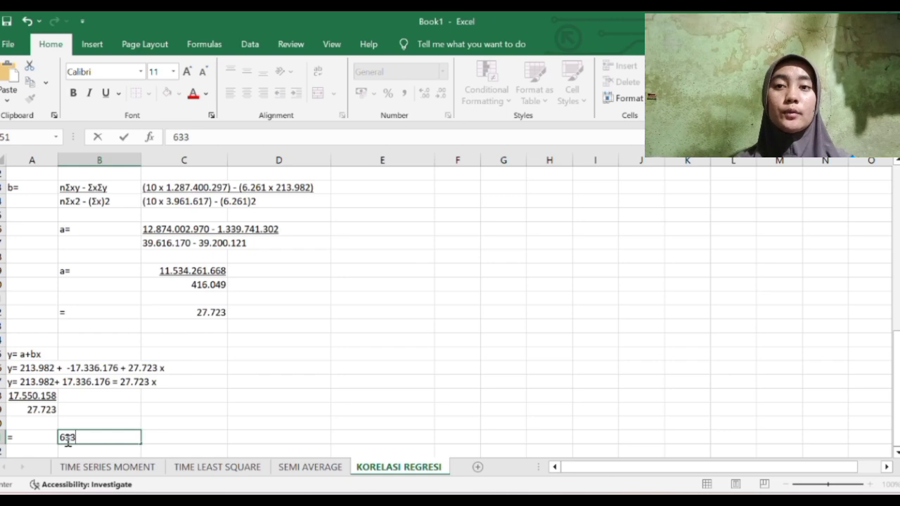
Review the KORELASI REGRESI table and the worked calculations of a and b below it.
scroll(90, 436, "down", 2)
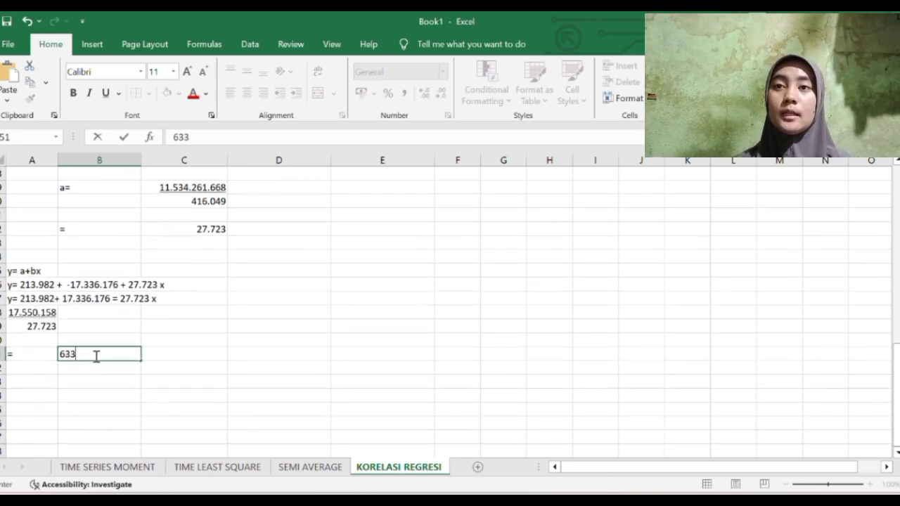
left_click(199, 251)
scroll(199, 251, "up", 12)
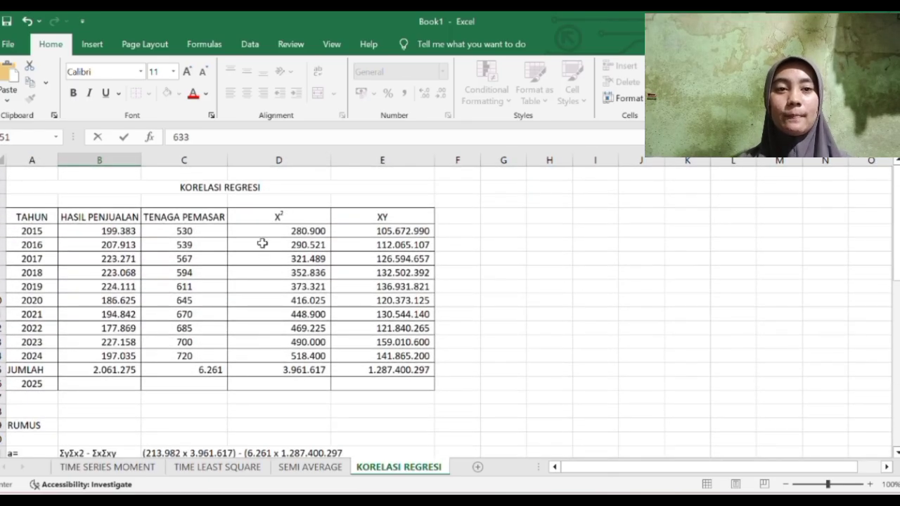
scroll(261, 243, "down", 4)
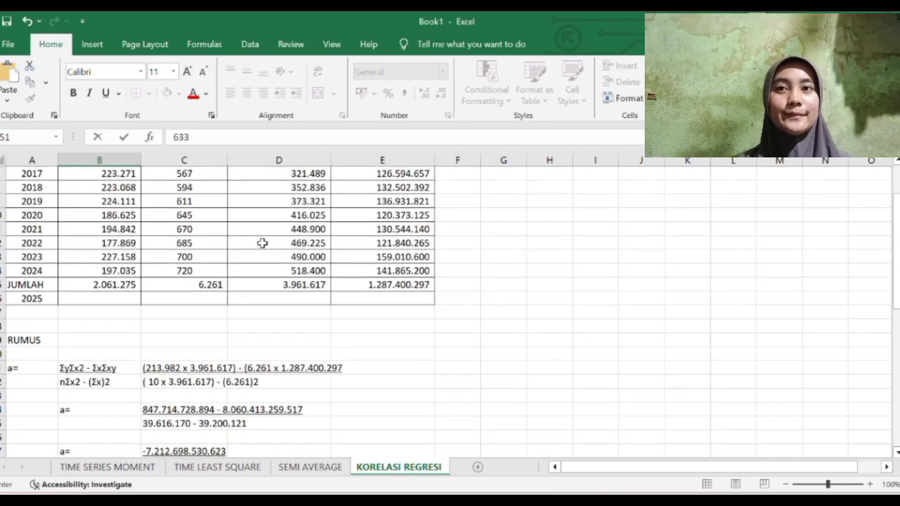
scroll(261, 243, "down", 4)
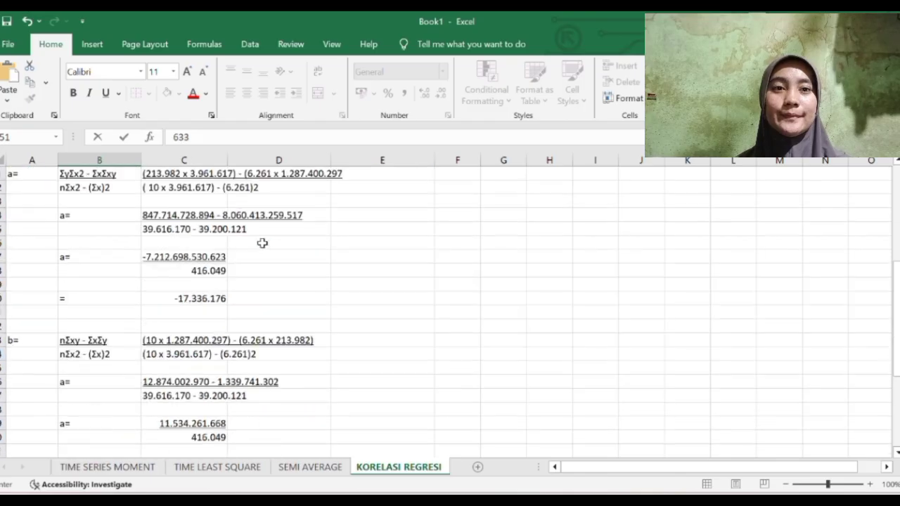
scroll(261, 243, "down", 3)
scroll(262, 242, "up", 5)
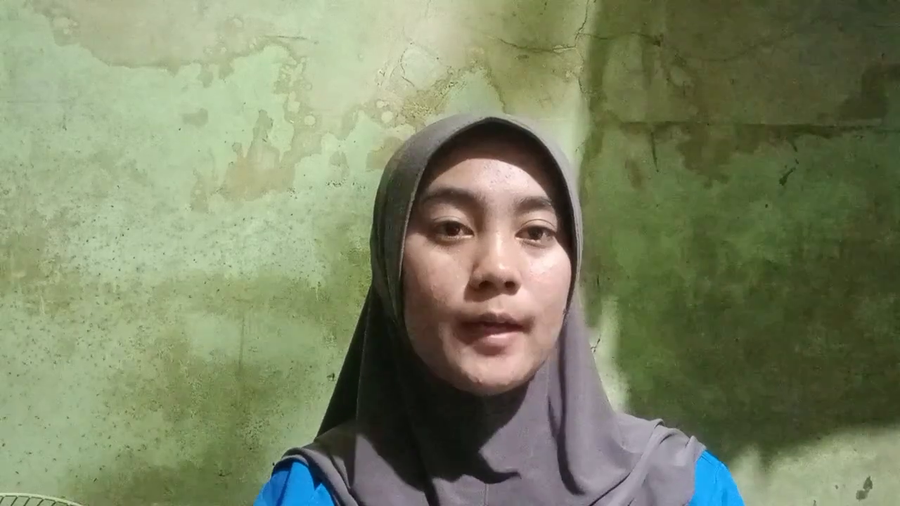